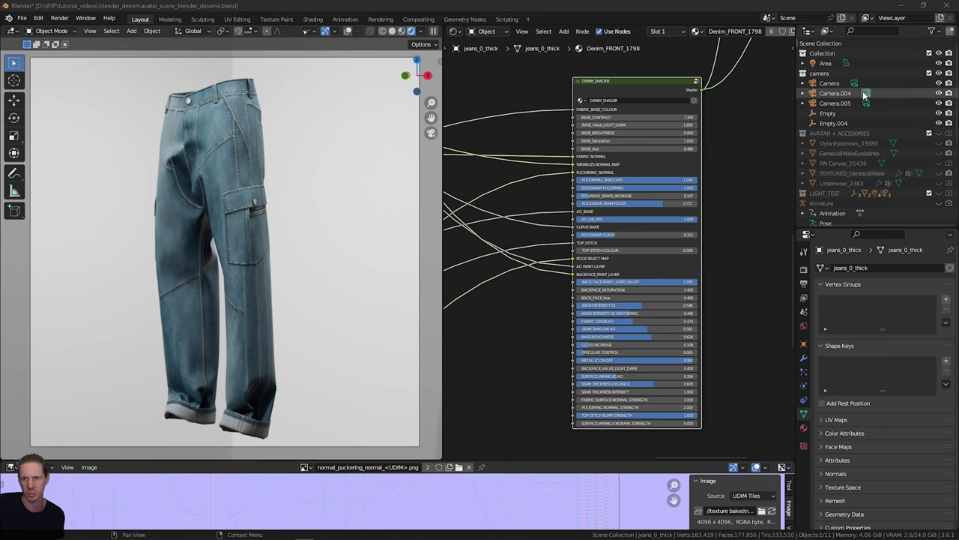
Step: Compare the jeans through Camera.005 and Camera, and leave Camera.005 as the active camera
left_click(866, 103)
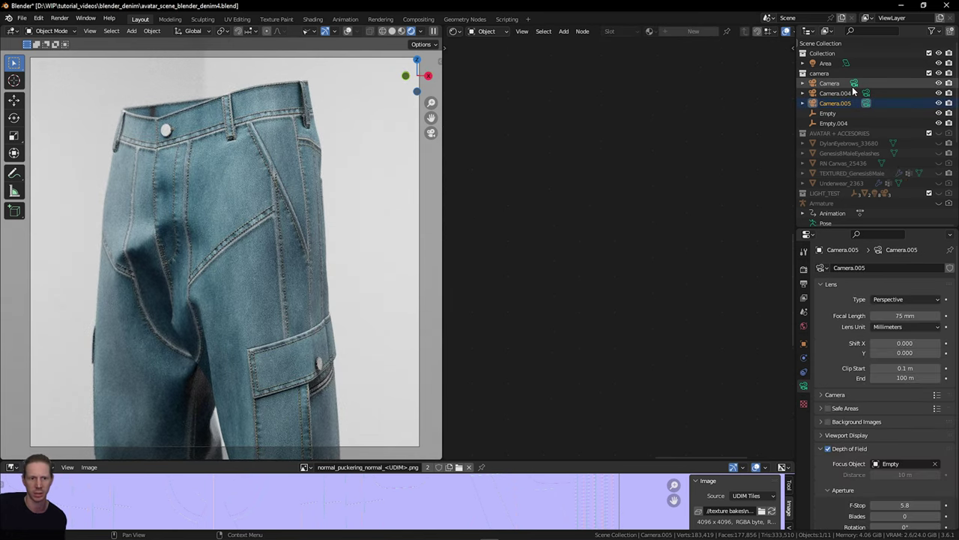
left_click(854, 82)
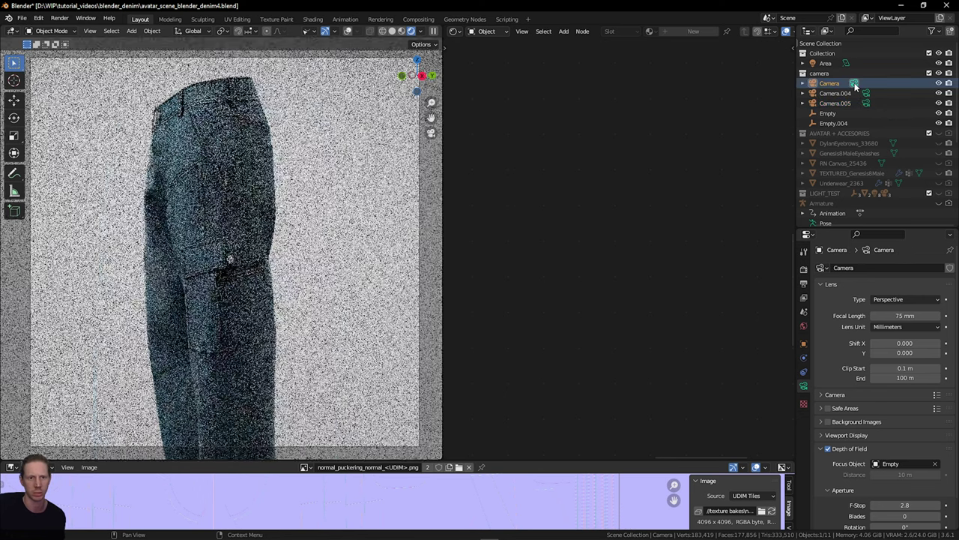
left_click(866, 103)
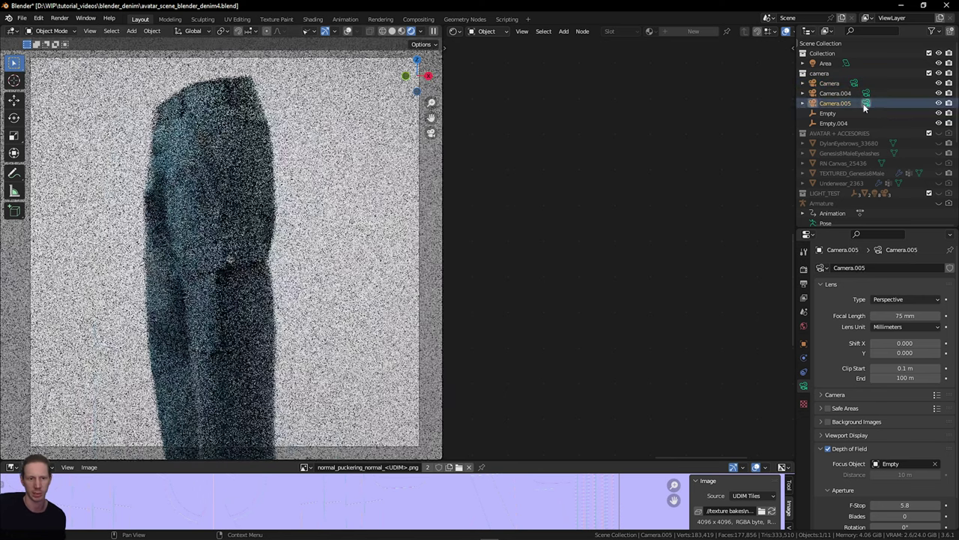
Step: Select the jeans and set the DENIM_SHADER node's WASH INTENSITY 01 to 1.000 and WASH INTENSITY 02 HEATHERING to about 0.977
left_click(265, 230)
scroll(680, 237, "up", 2)
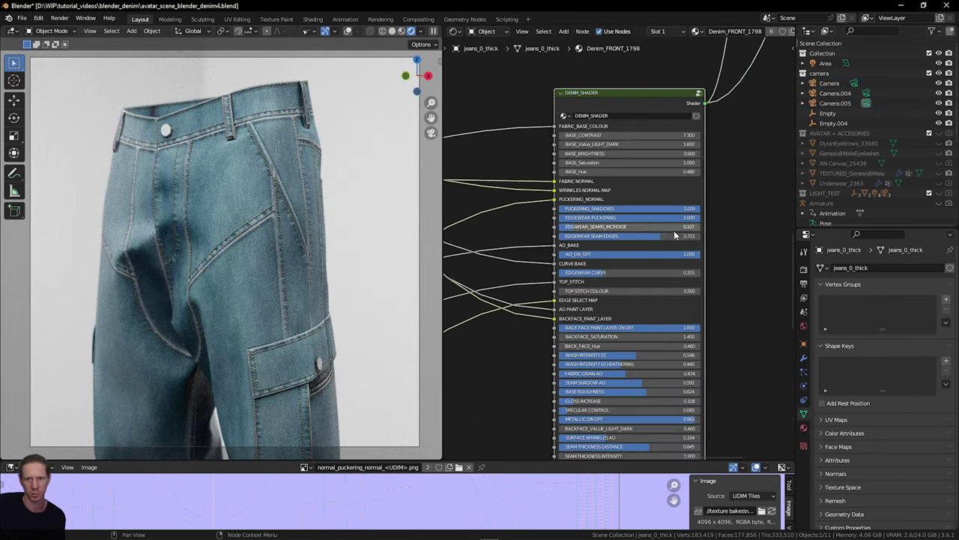
scroll(674, 218, "up", 1)
middle_click_drag(682, 220, 633, 210)
left_click_drag(616, 305, 695, 305)
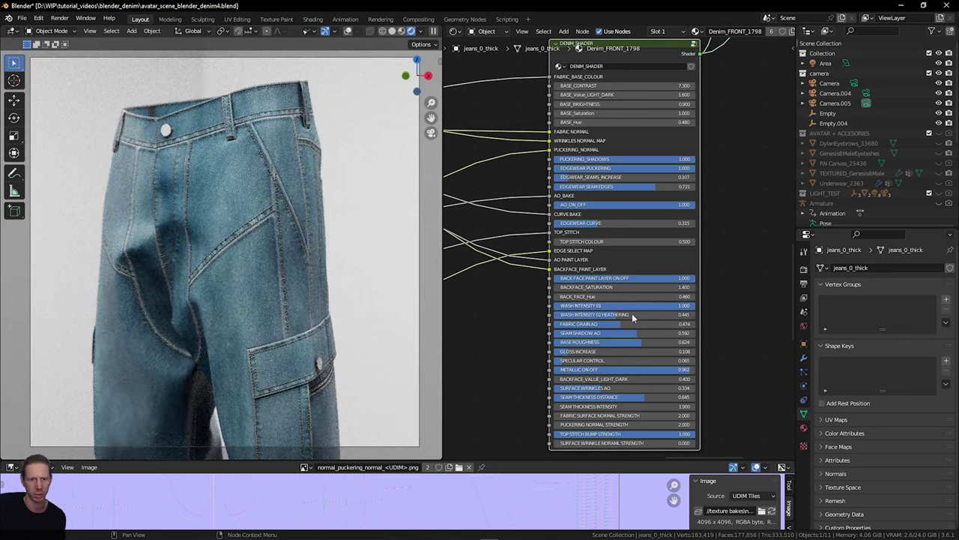
left_click_drag(615, 317, 636, 317)
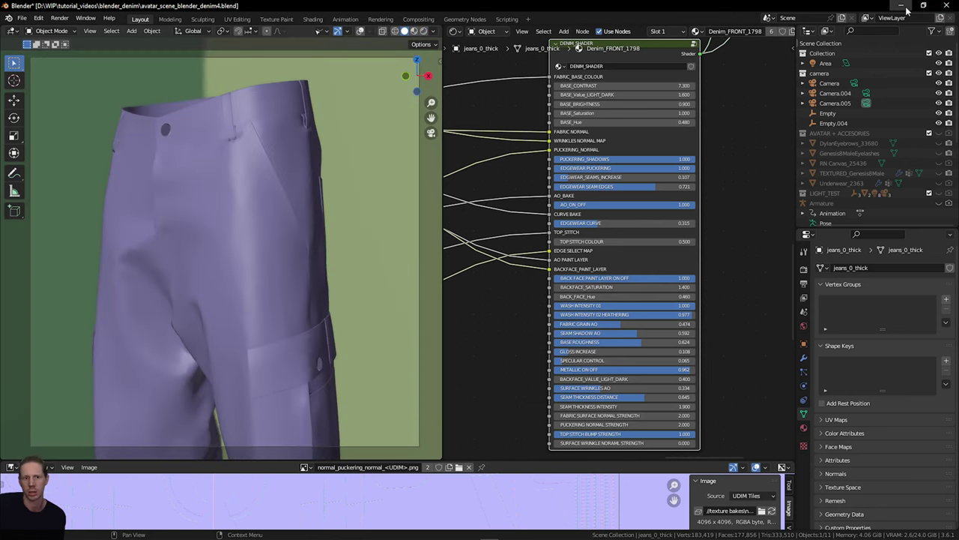
Step: Switch to CLO, change the jeans_base_03 project to the UV Editor workspace and widen the UV view
left_click(903, 6)
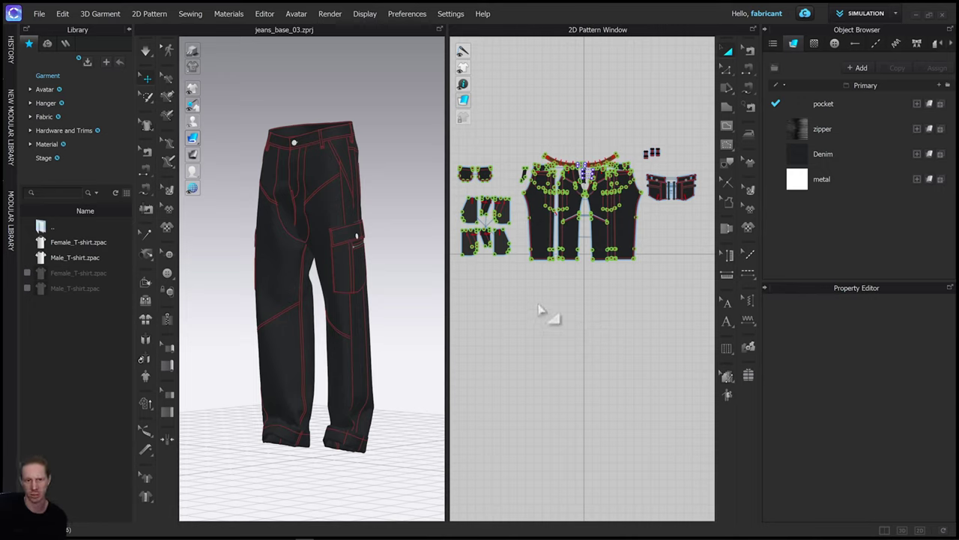
right_click_drag(405, 157, 386, 150)
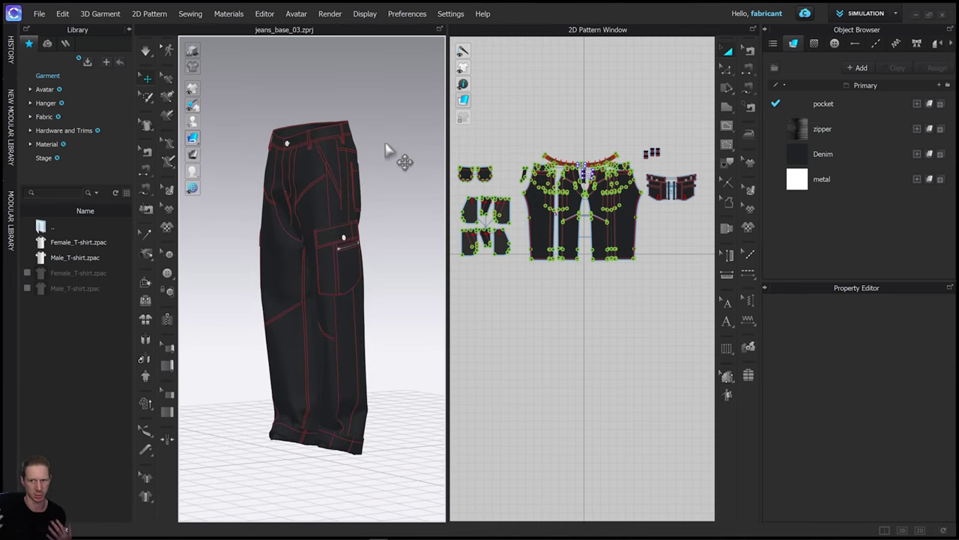
left_click(839, 13)
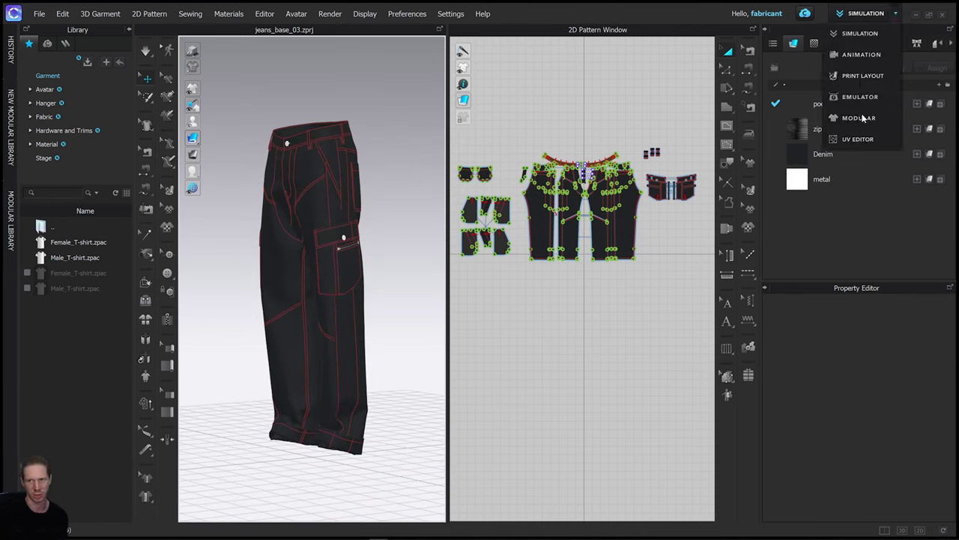
left_click(854, 139)
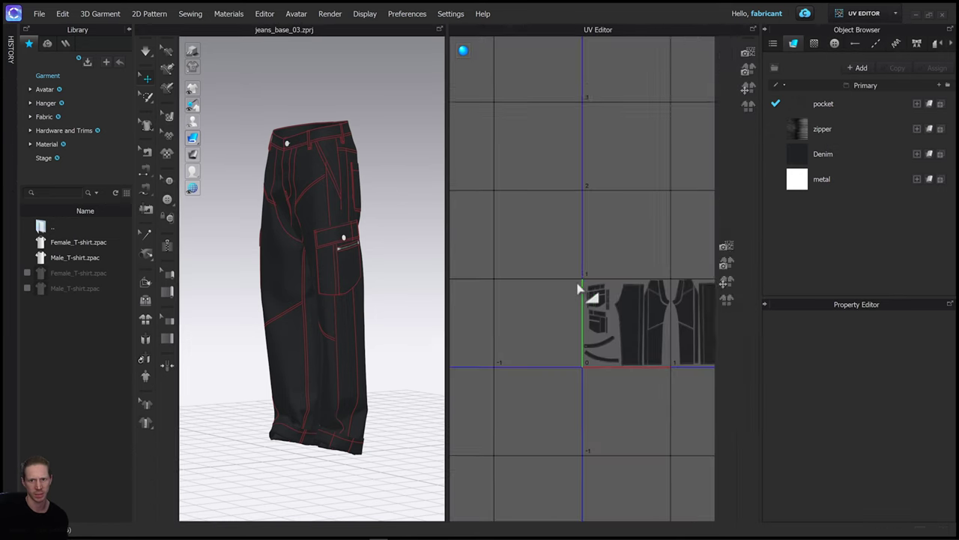
middle_click_drag(610, 376, 533, 306)
left_click_drag(445, 304, 396, 300)
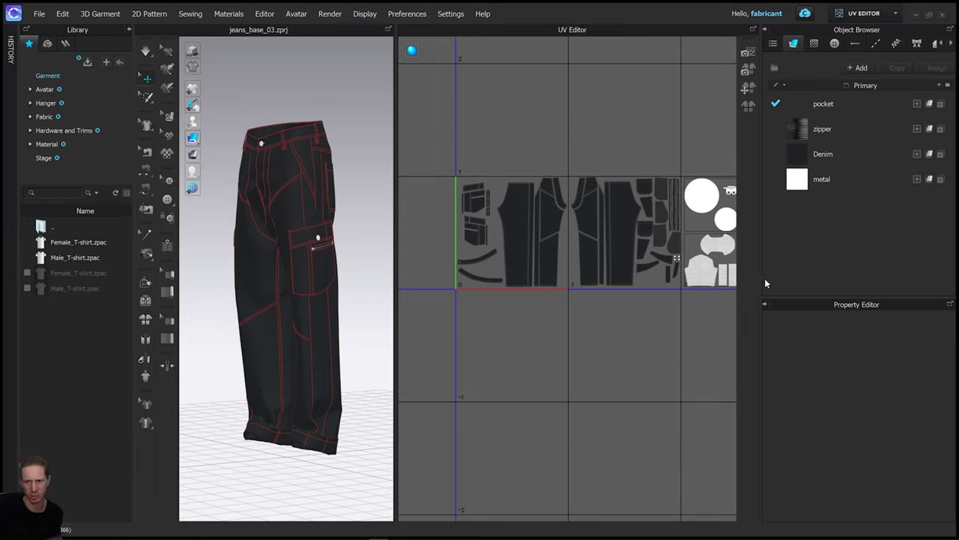
Step: Examine how the jeans pattern pieces and trims are distributed across the UV tiles
mouse_move(700, 346)
right_mouse_down()
mouse_move(646, 327)
mouse_move(677, 343)
mouse_move(589, 342)
mouse_move(713, 341)
right_mouse_up()
middle_click_drag(713, 341, 715, 337)
scroll(625, 320, "down", 1)
scroll(625, 320, "up", 3)
middle_click_drag(628, 317, 681, 341)
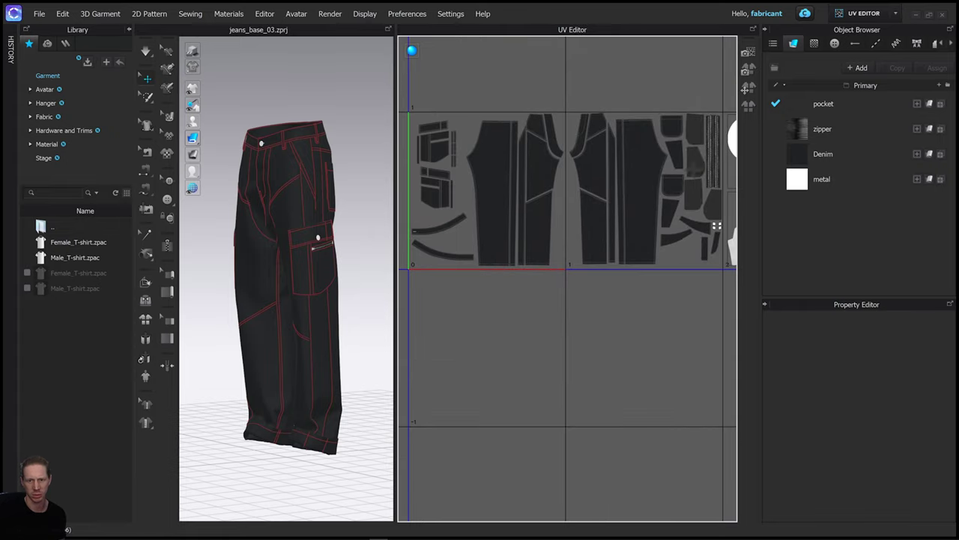
scroll(667, 188, "down", 2)
scroll(672, 229, "down", 1)
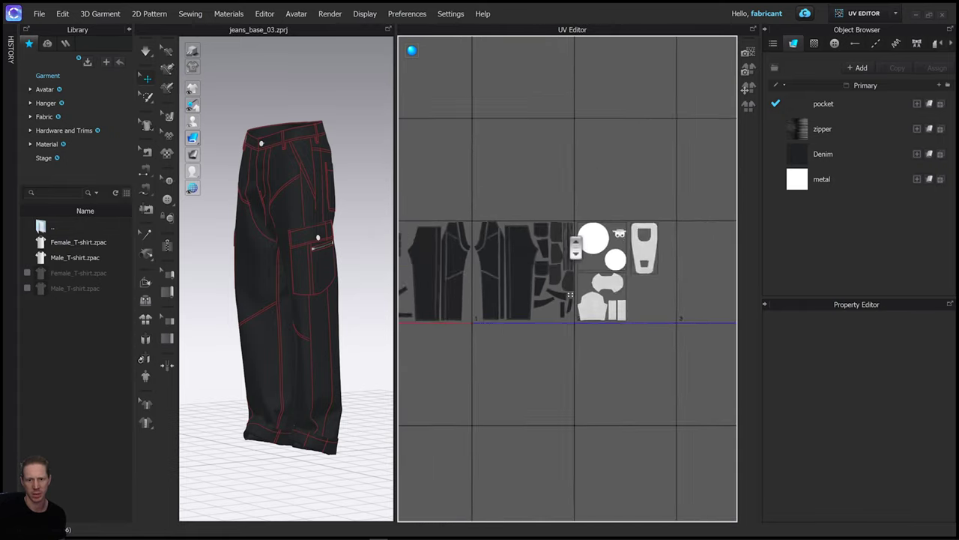
Step: Inspect the zipper strips in the UV layout and the matching zipper on the cargo pocket in 3D
scroll(573, 248, "up", 5)
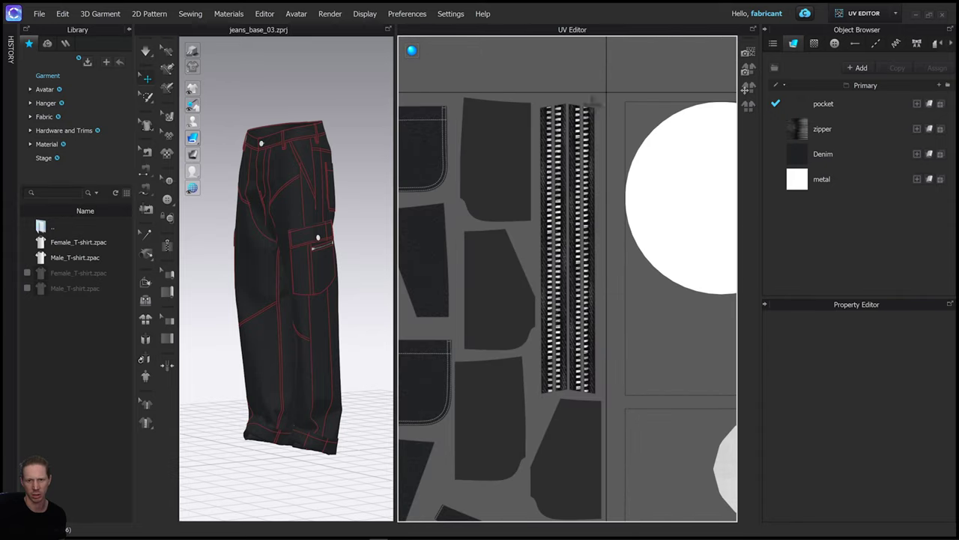
scroll(322, 266, "down", 2)
scroll(322, 266, "up", 6)
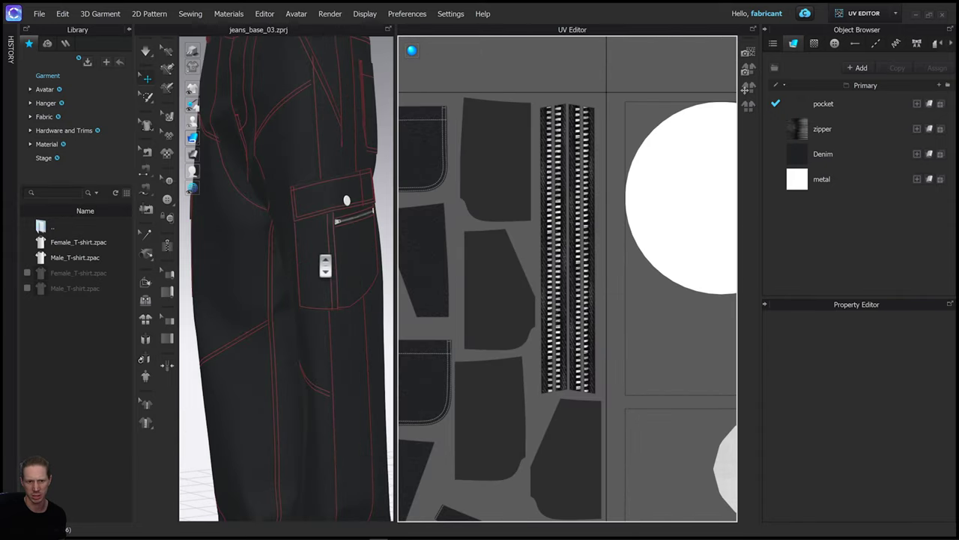
middle_click_drag(308, 274, 274, 292)
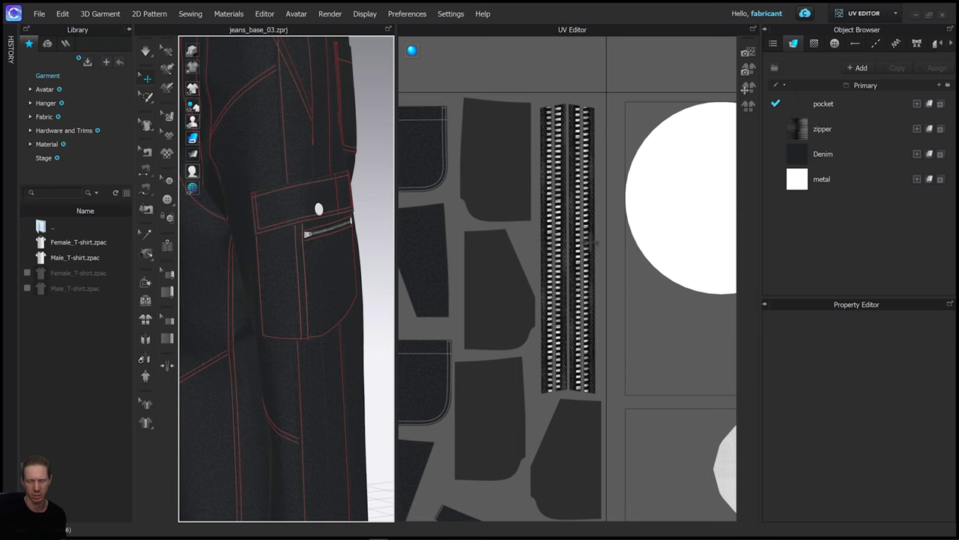
Step: Examine the leg panels in the first two UV tiles and the arrangement of the remaining tiles
scroll(593, 242, "down", 3)
scroll(592, 249, "down", 2)
scroll(573, 205, "up", 1)
middle_click_drag(538, 207, 642, 202)
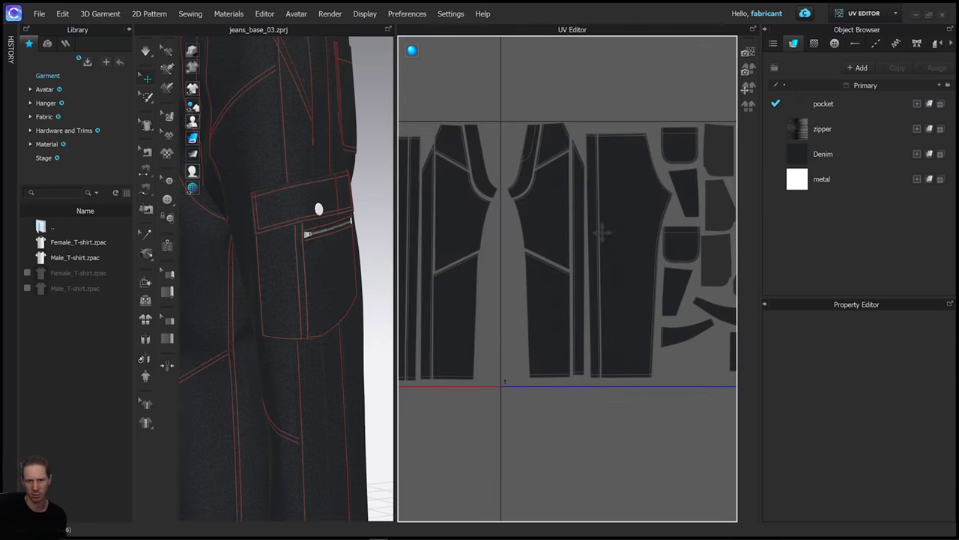
scroll(604, 240, "down", 4)
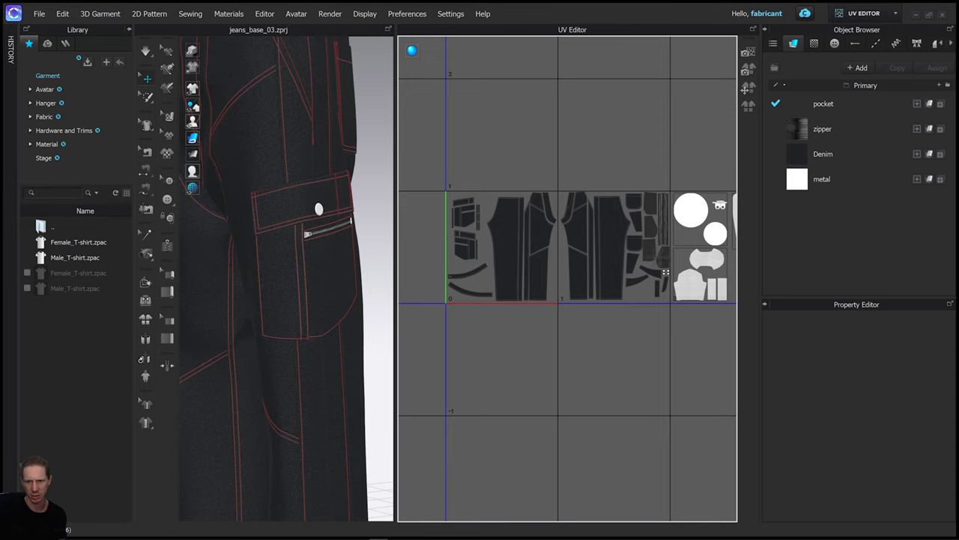
scroll(666, 272, "down", 1)
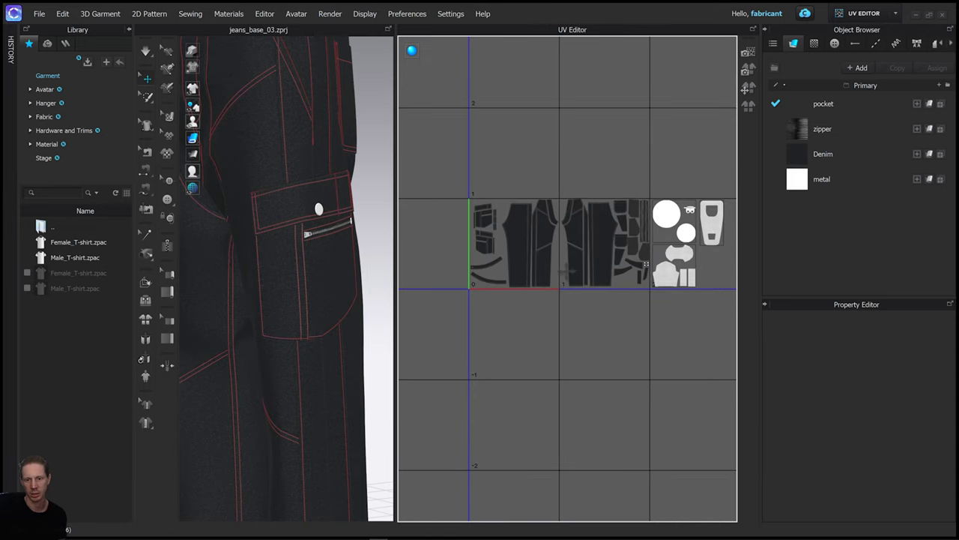
middle_click_drag(637, 356, 612, 350)
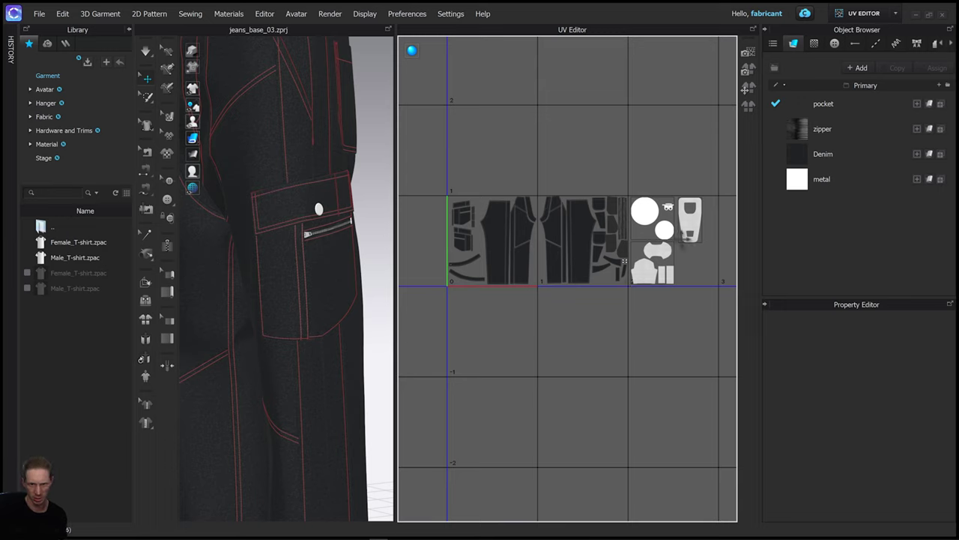
Step: Display the 3D garment with the plain white surface style and inspect the puckering around the cargo pocket
scroll(327, 284, "down", 10)
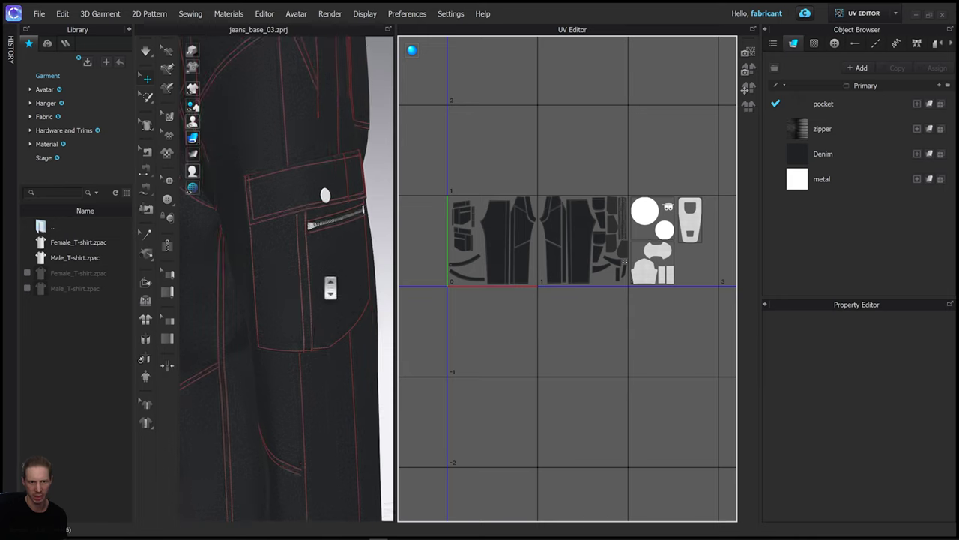
middle_click_drag(334, 285, 349, 262)
mouse_move(349, 262)
right_mouse_down()
mouse_move(338, 251)
mouse_move(346, 254)
right_mouse_up()
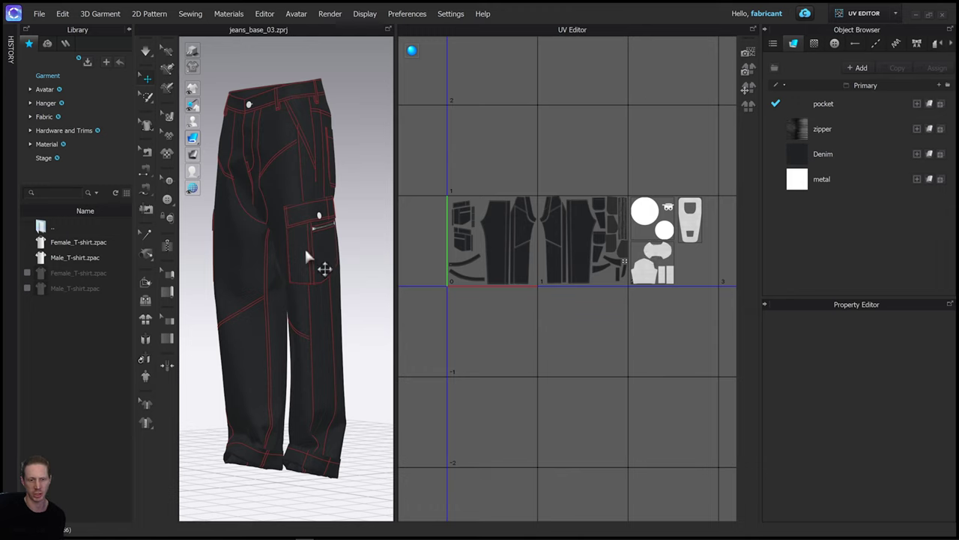
scroll(304, 247, "up", 5)
mouse_move(197, 144)
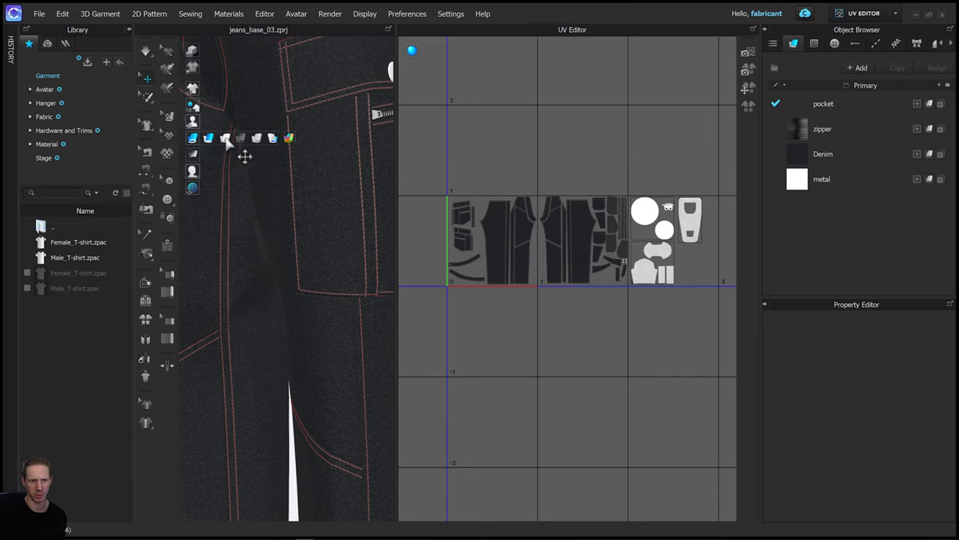
left_click(225, 138)
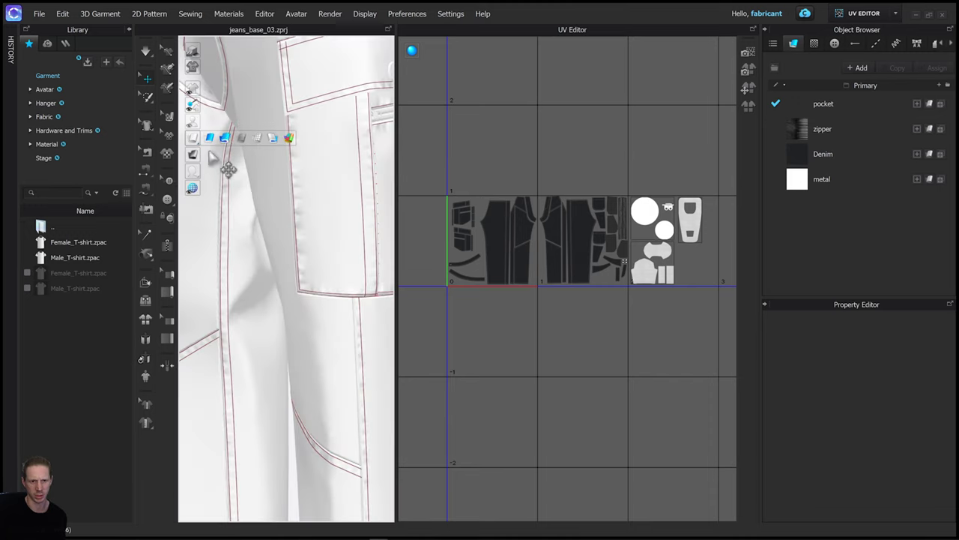
mouse_move(327, 208)
right_mouse_down()
mouse_move(283, 300)
mouse_move(328, 219)
mouse_move(342, 219)
right_mouse_up()
right_click_drag(266, 267, 276, 266)
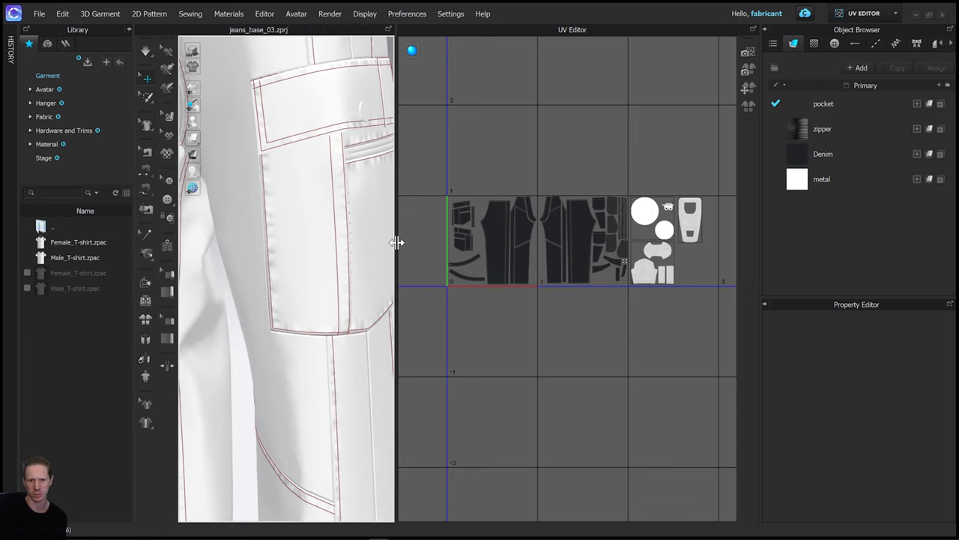
Step: Widen the 3D garment view and return to the Simulation workspace
left_click_drag(396, 242, 489, 242)
left_click(870, 14)
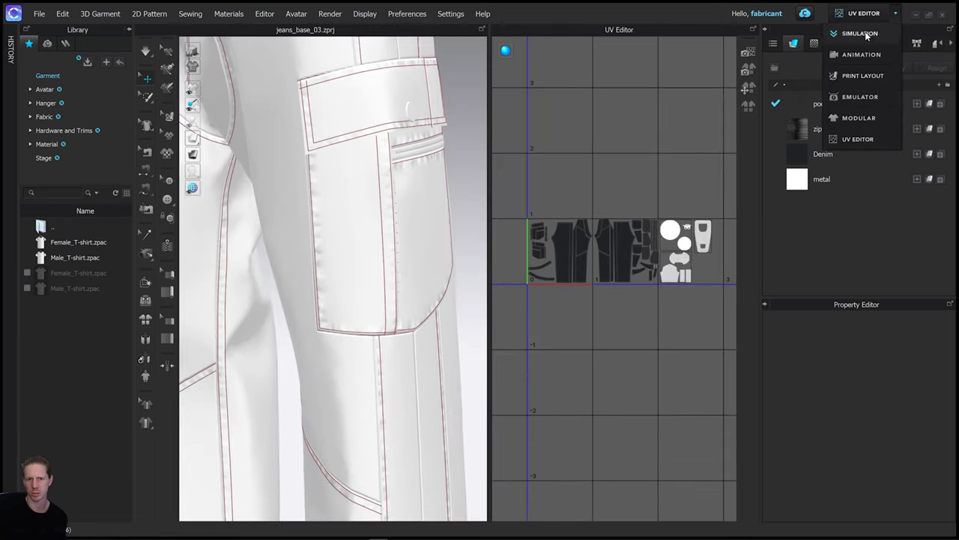
left_click(859, 33)
Step: Activate the puckering tool and inspect the puckered seams on the 2D jeans patterns
scroll(708, 194, "up", 4)
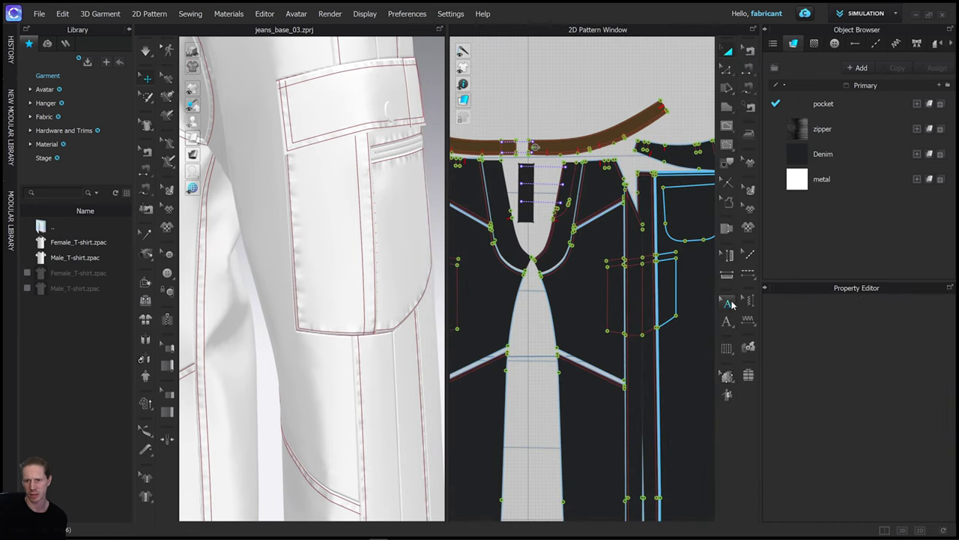
left_click(747, 300)
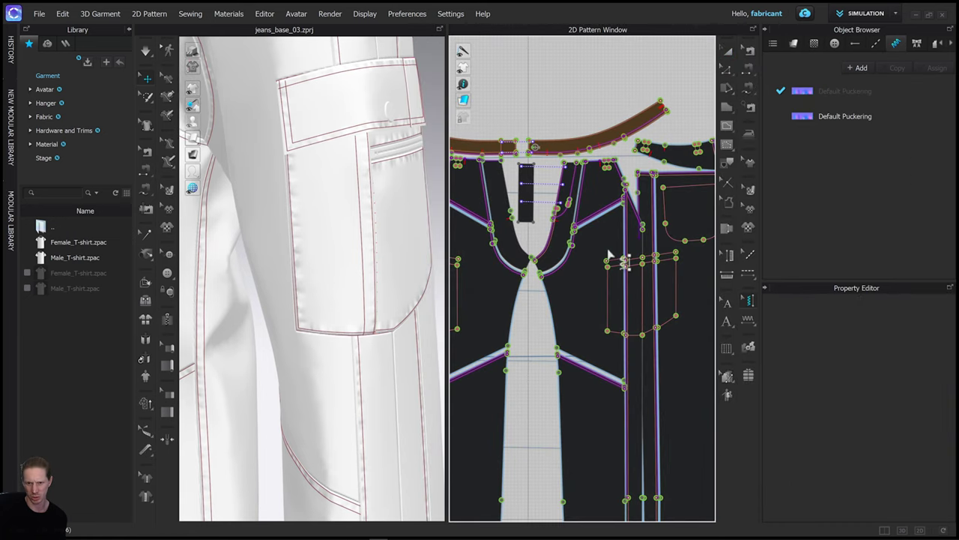
scroll(620, 389, "up", 2)
scroll(620, 390, "down", 5)
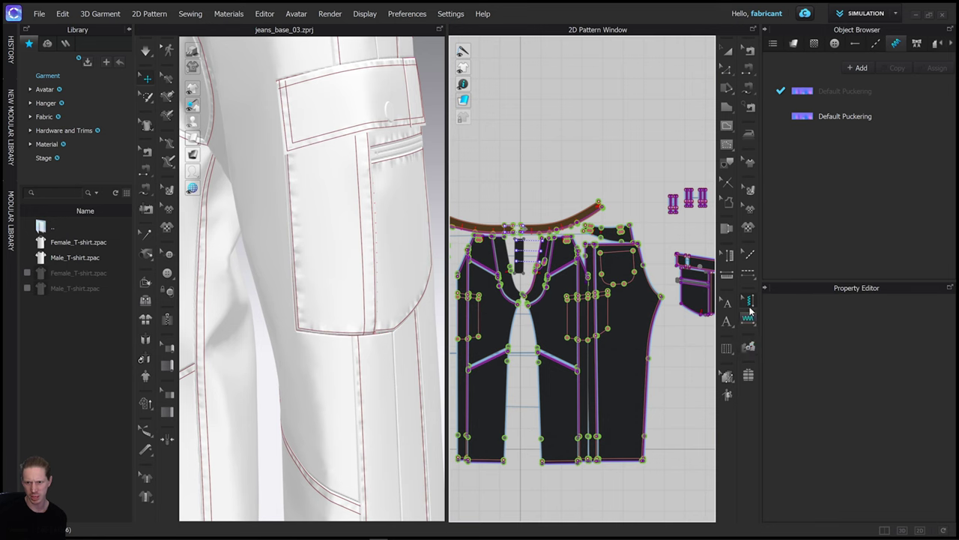
Step: Activate the topstitch tool and inspect the stitched seams on the front and hip of the 3D jeans
left_click(748, 274)
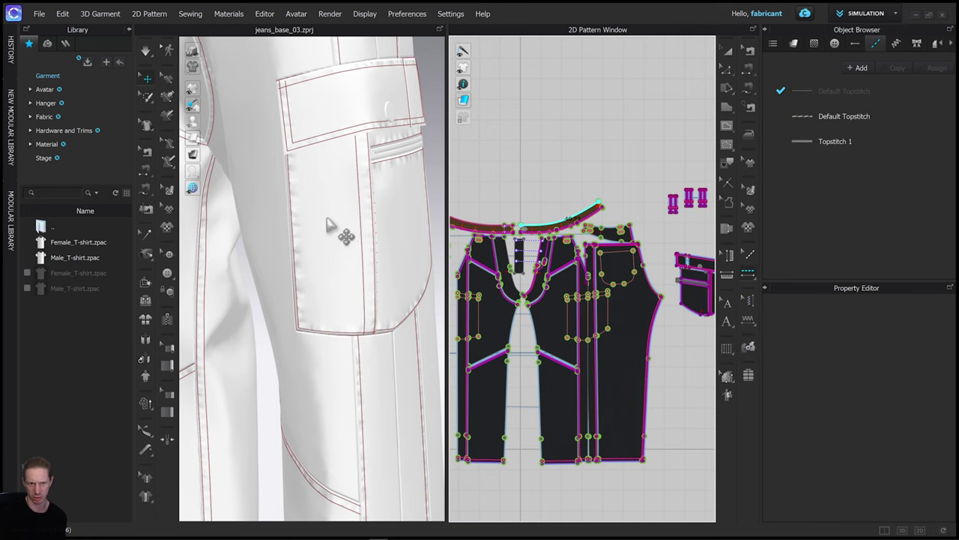
right_click_drag(327, 225, 360, 155)
middle_click_drag(365, 116, 363, 370)
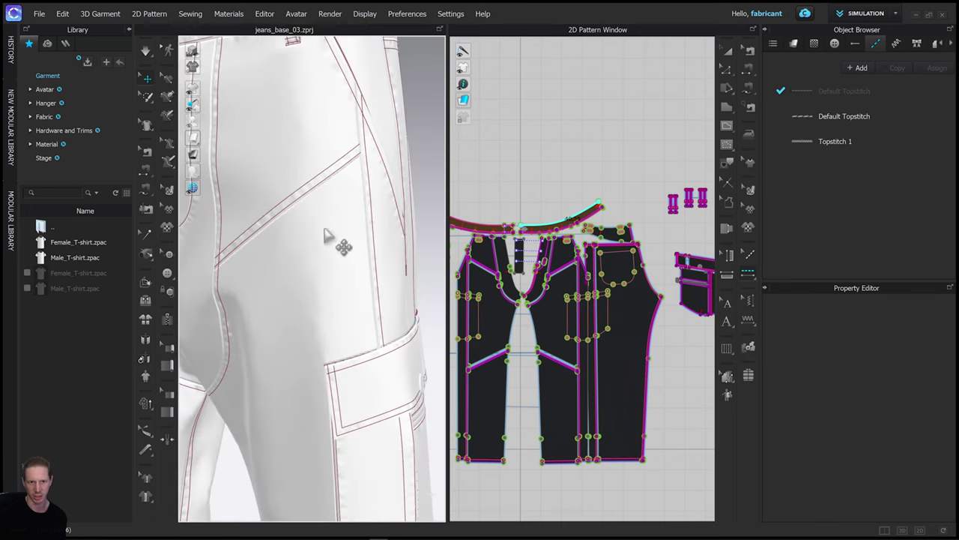
right_click_drag(327, 235, 350, 266)
Step: Review the properties of the Default Topstitch and Topstitch 1 styles
left_click(839, 118)
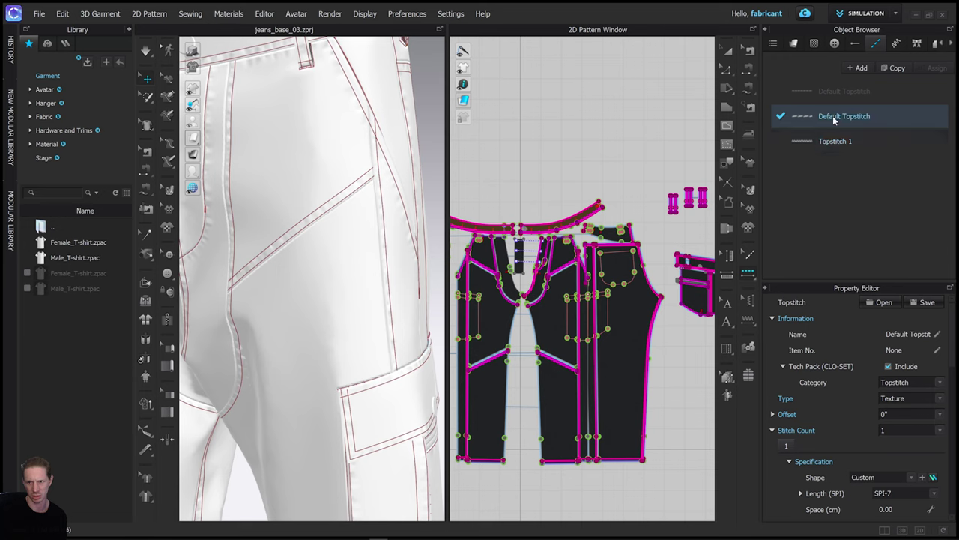
left_click(835, 141)
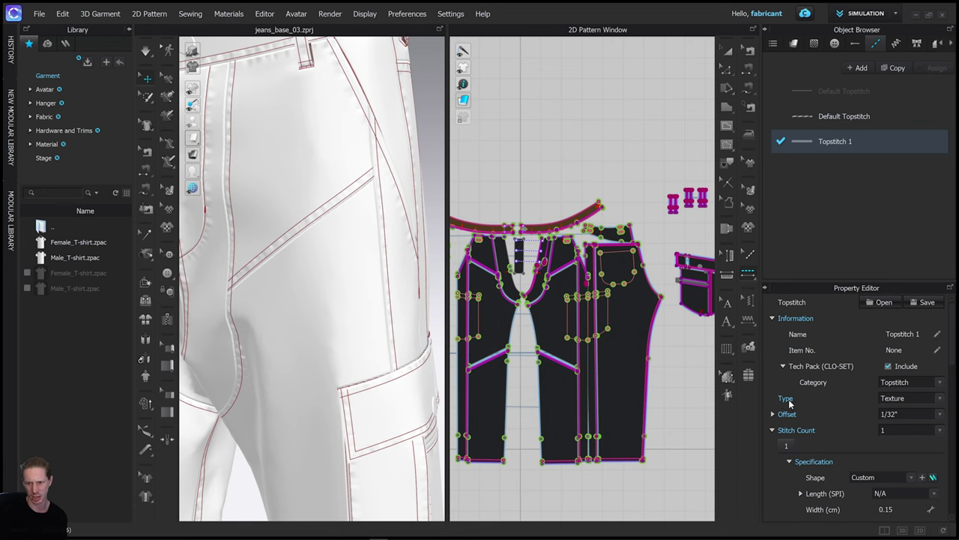
left_click(839, 116)
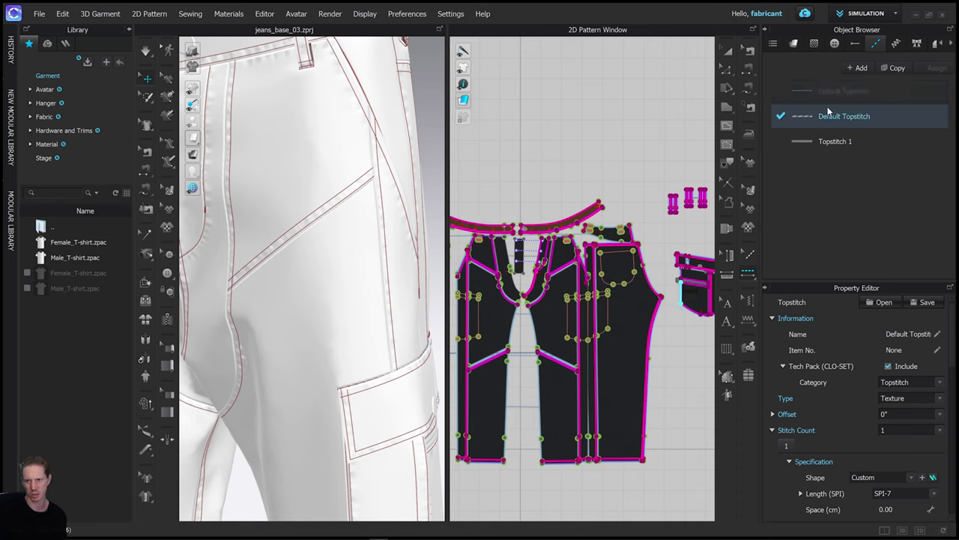
Step: Switch to the UV Editor workspace and look over the jeans' UV tiles
left_click(860, 18)
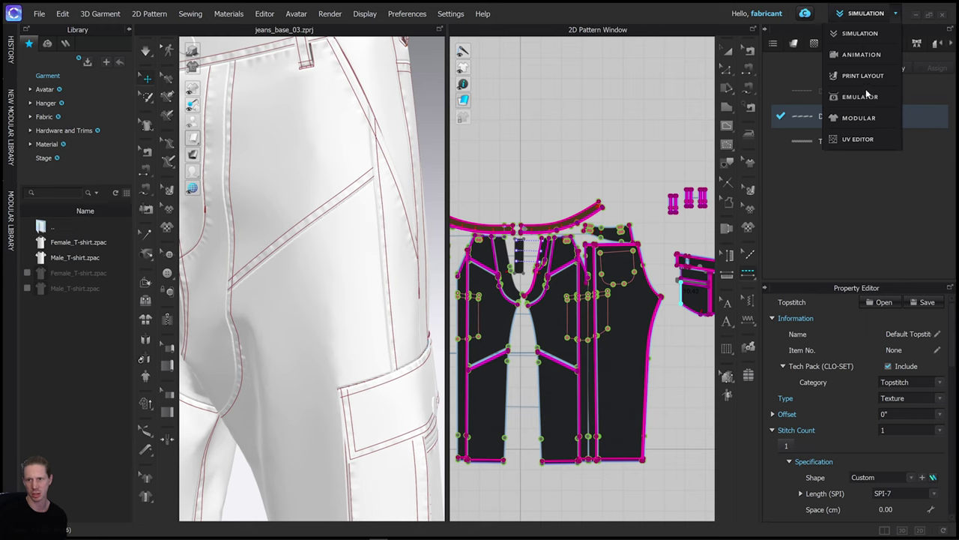
left_click(856, 139)
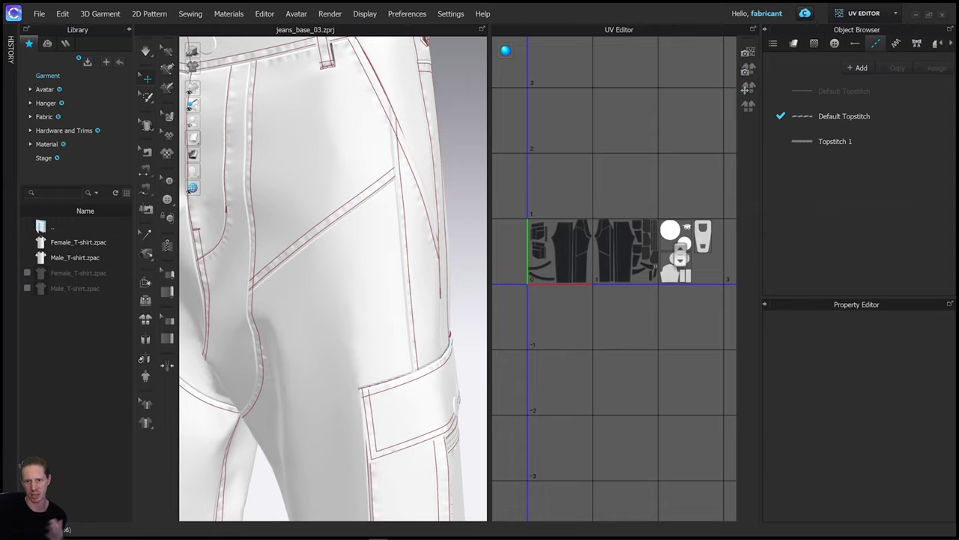
scroll(652, 270, "up", 2)
scroll(643, 281, "up", 2)
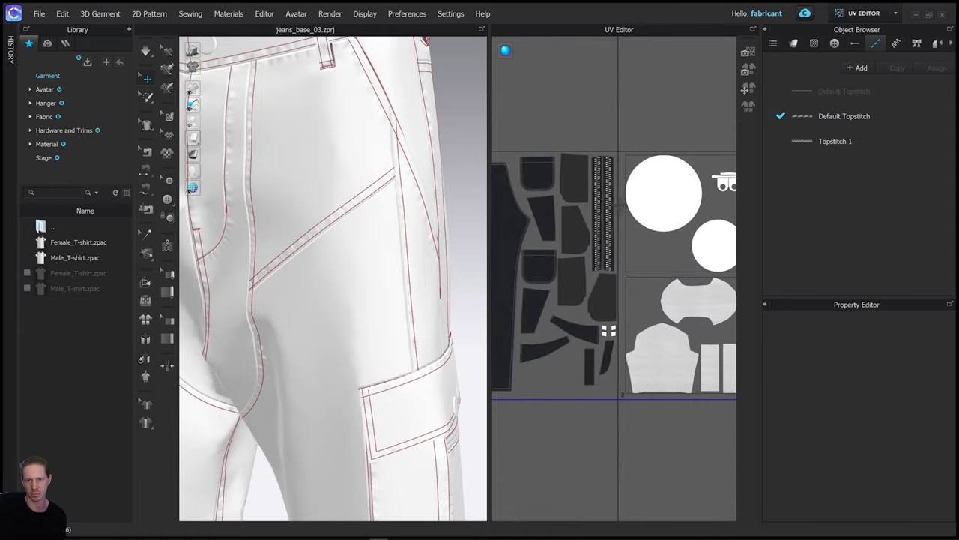
scroll(606, 192, "down", 3)
scroll(610, 223, "down", 1)
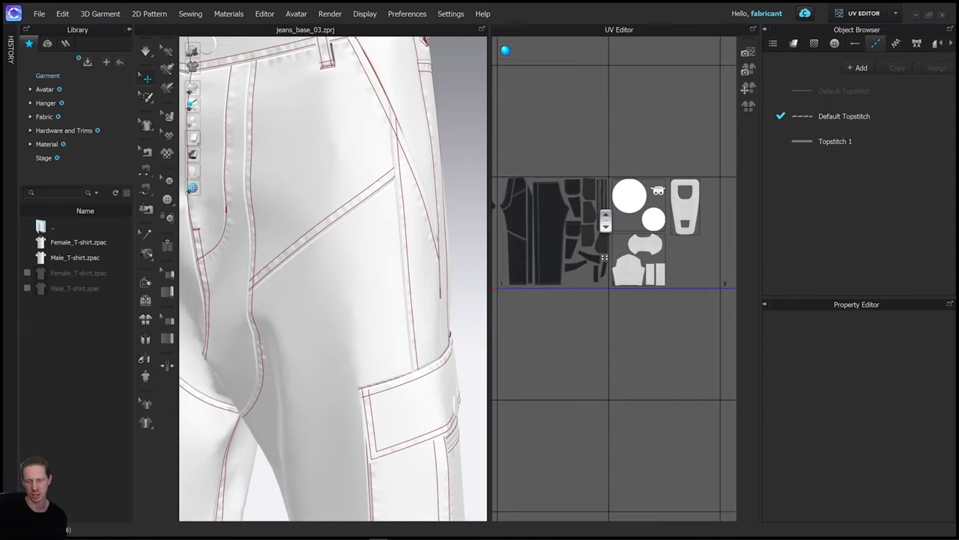
middle_click_drag(609, 220, 655, 201)
middle_click_drag(650, 240, 676, 244)
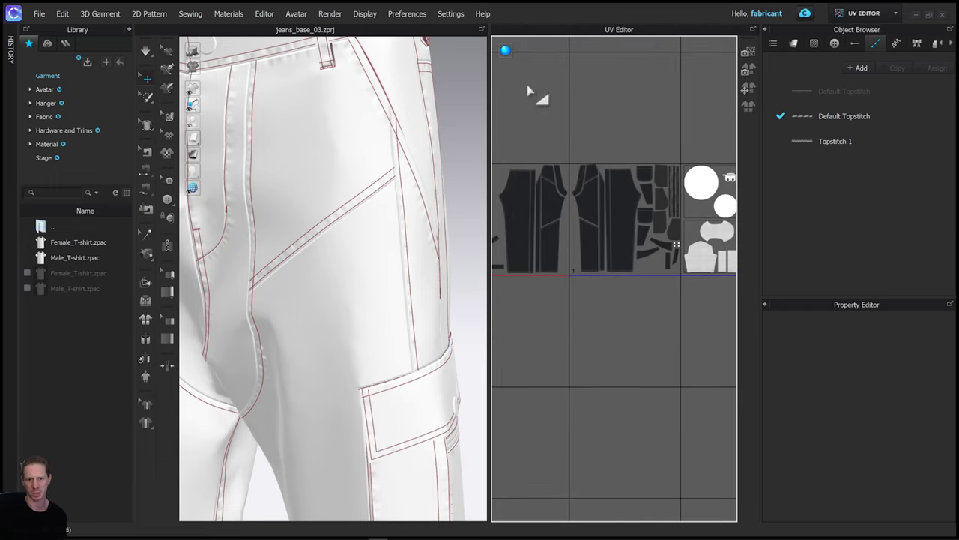
Step: Display the normal map in the UV Editor and inspect the denim weave and seam lines on the leg panels
left_click(516, 51)
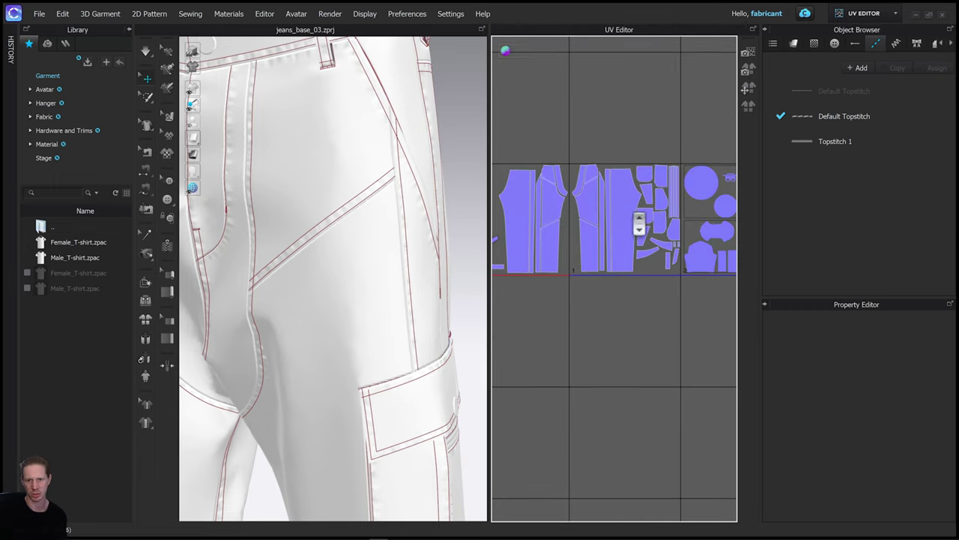
scroll(636, 220, "up", 8)
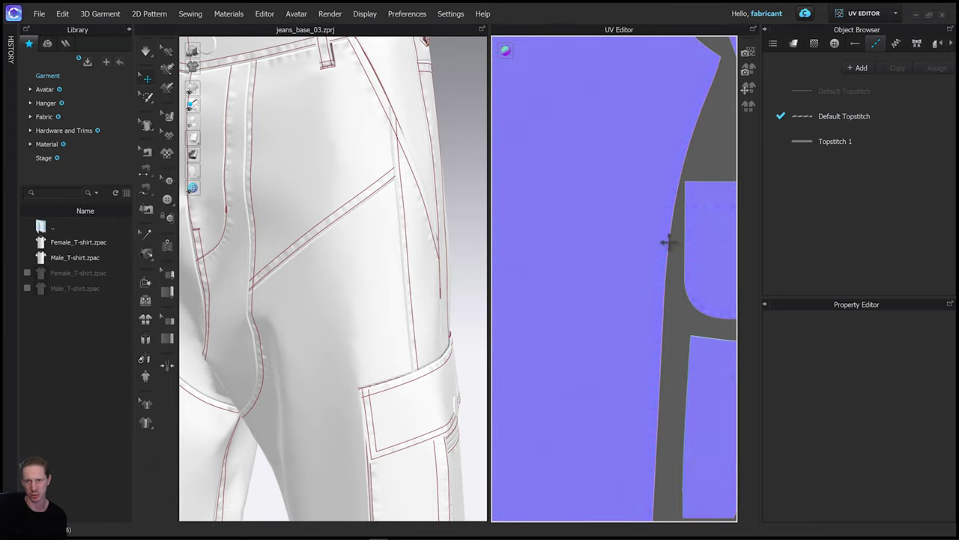
scroll(636, 209, "down", 10)
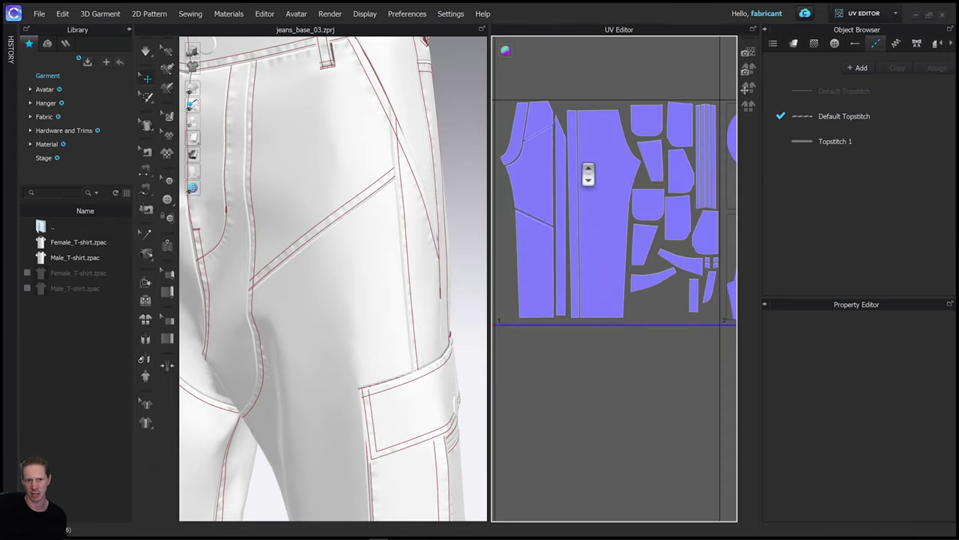
middle_click_drag(592, 176, 699, 187)
scroll(617, 180, "up", 8)
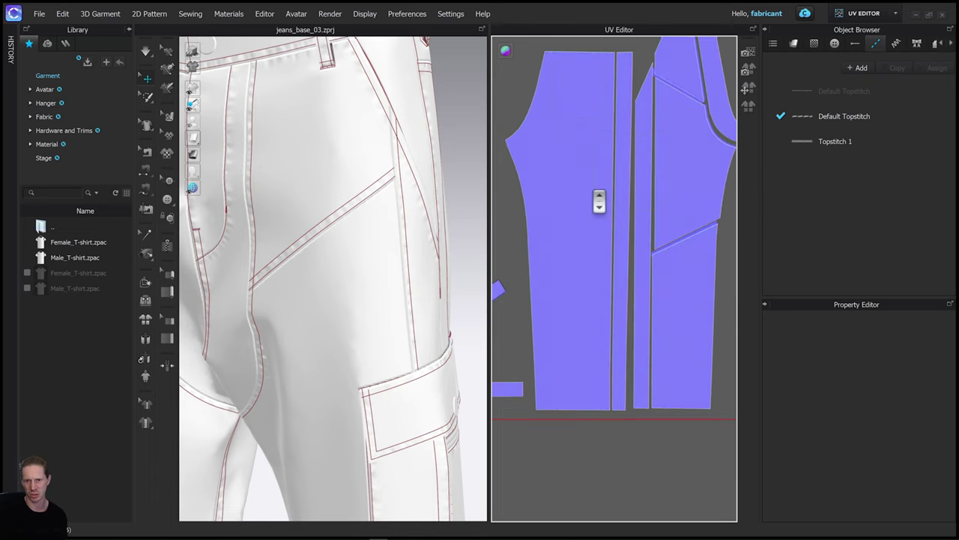
mouse_move(506, 51)
scroll(646, 225, "up", 2)
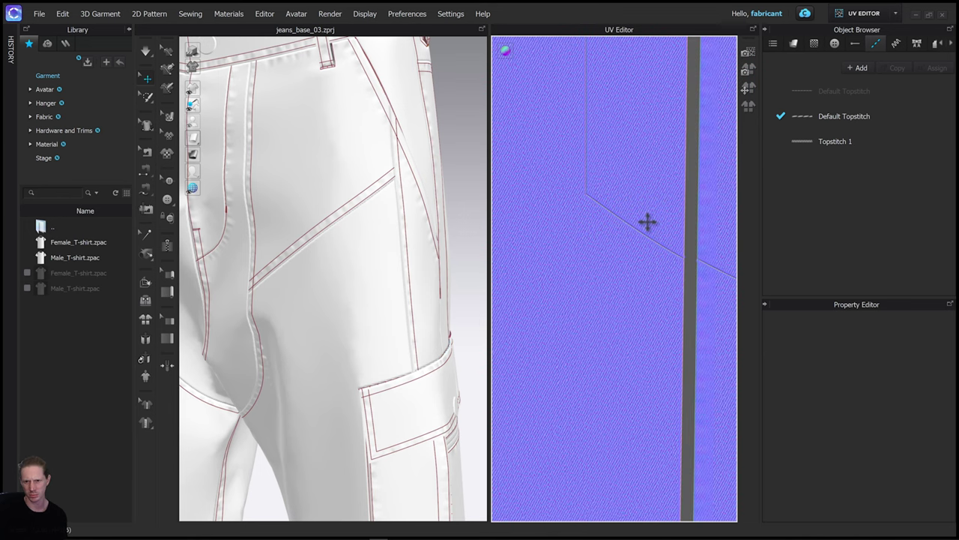
middle_click_drag(651, 231, 617, 260)
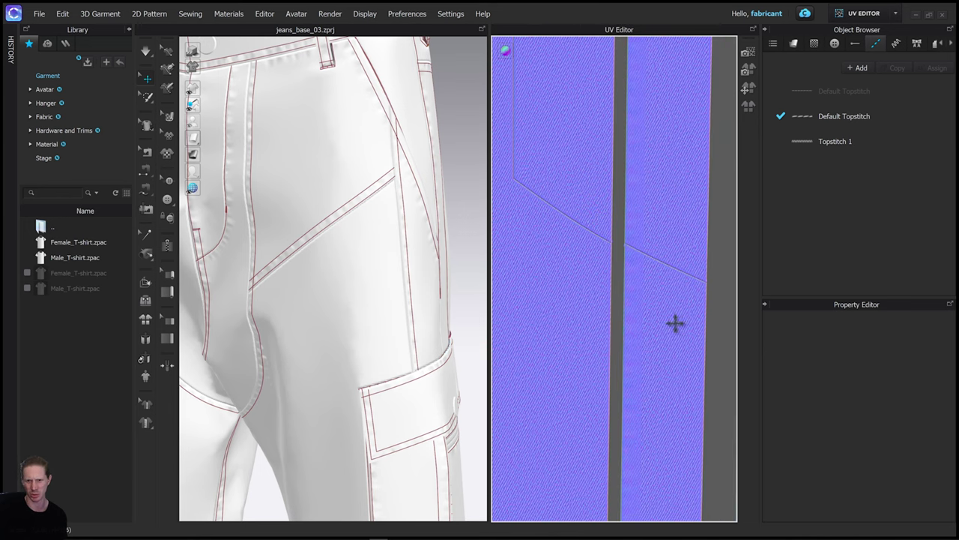
scroll(693, 204, "down", 2)
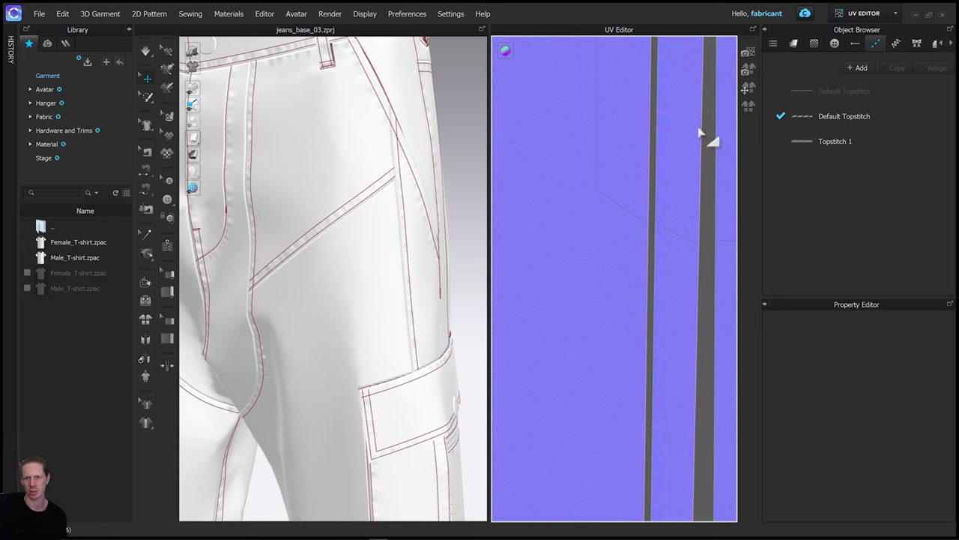
Step: Delete the normal map from the Denim fabric's material
left_click(793, 46)
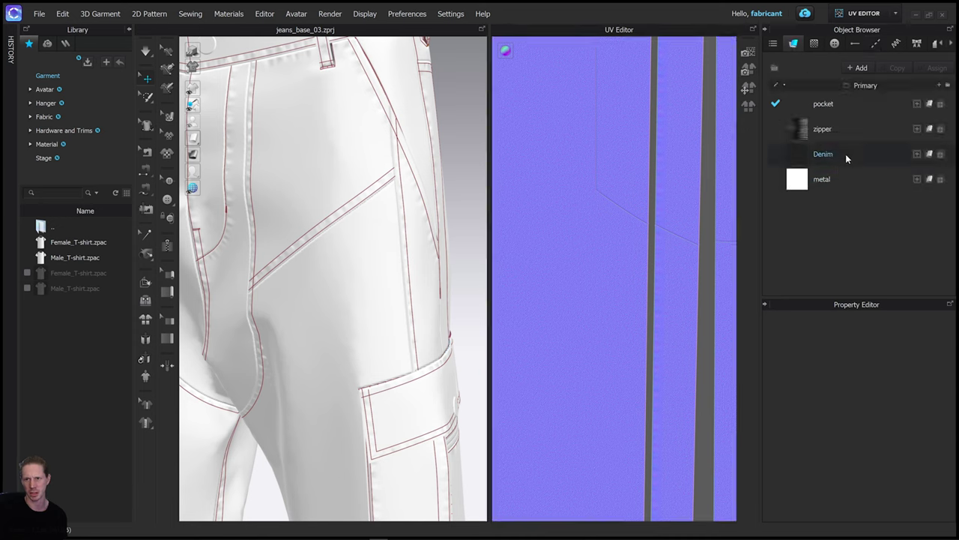
scroll(862, 375, "down", 5)
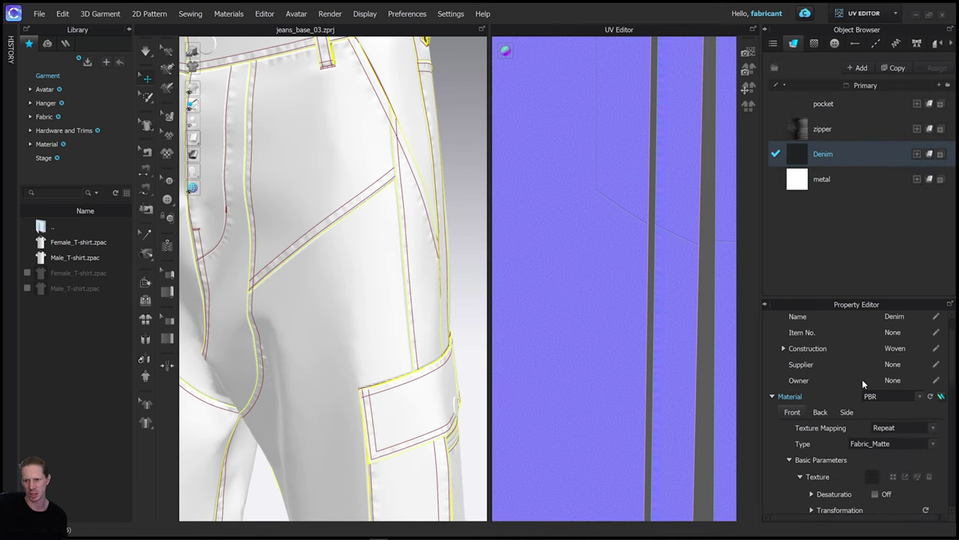
scroll(869, 459, "down", 2)
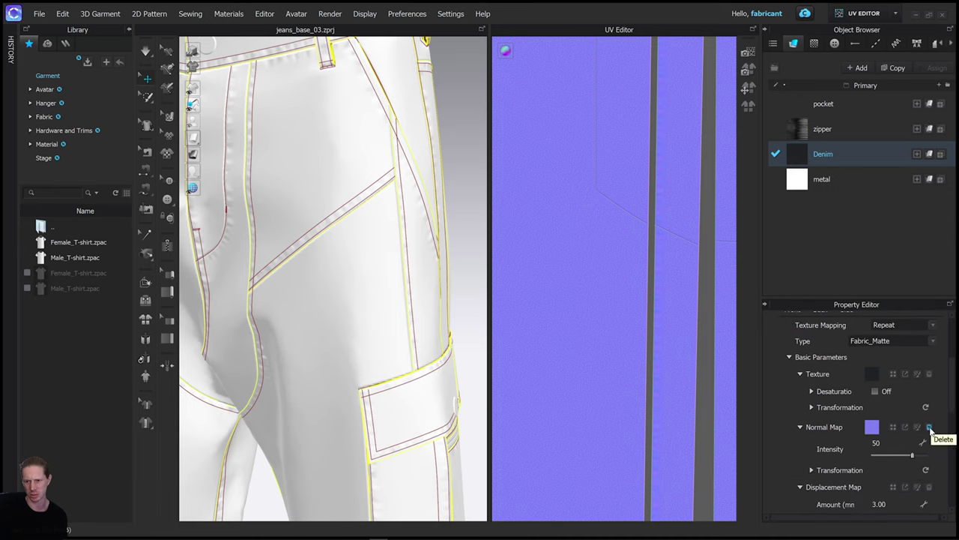
left_click(929, 427)
Step: Examine the puckering and pocket lines along the leg panels in the normal map view
scroll(677, 291, "up", 6)
middle_click_drag(666, 286, 663, 335)
scroll(677, 291, "down", 6)
scroll(668, 270, "up", 3)
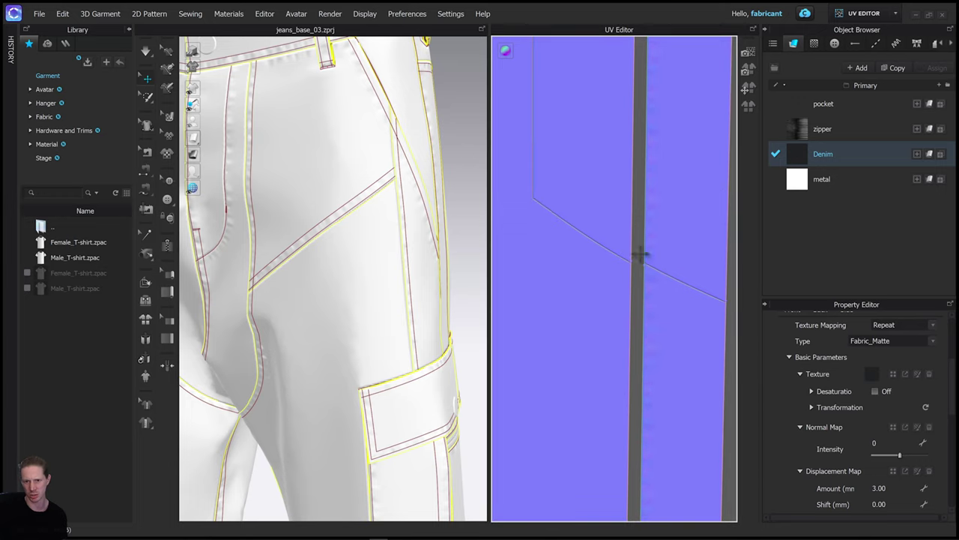
middle_click_drag(548, 168, 527, 111)
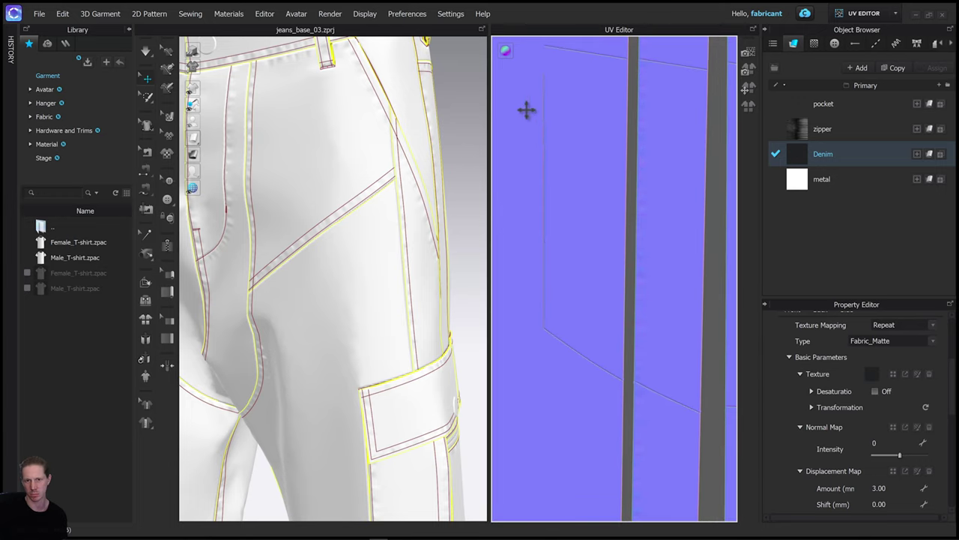
middle_click_drag(634, 244, 640, 353)
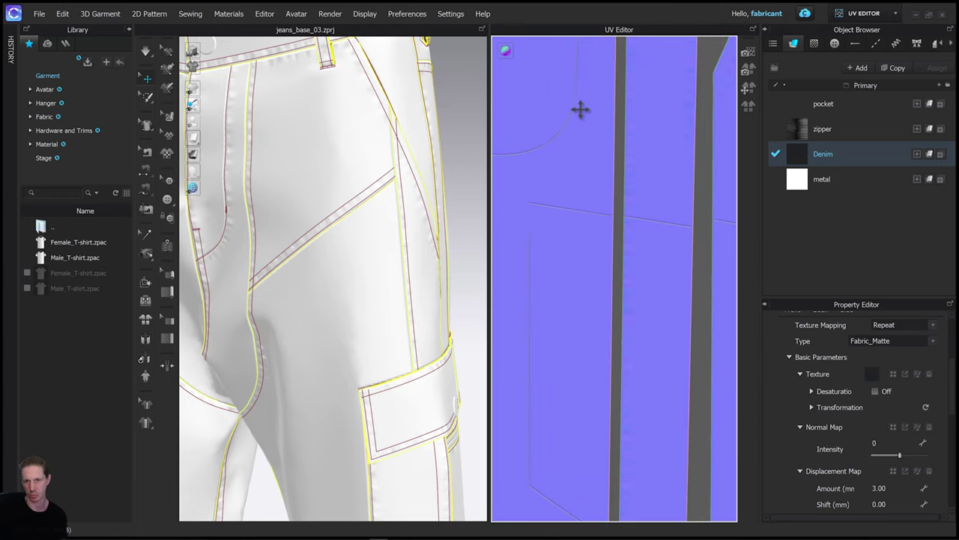
middle_click_drag(584, 190, 595, 333)
middle_click_drag(632, 154, 635, 271)
scroll(671, 183, "up", 2)
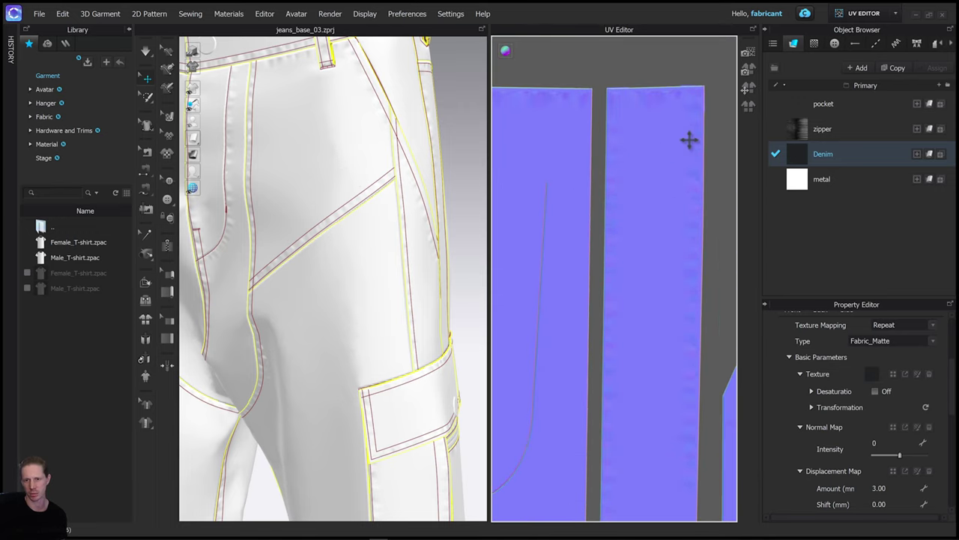
middle_click_drag(655, 132, 700, 135)
middle_click_drag(618, 116, 666, 119)
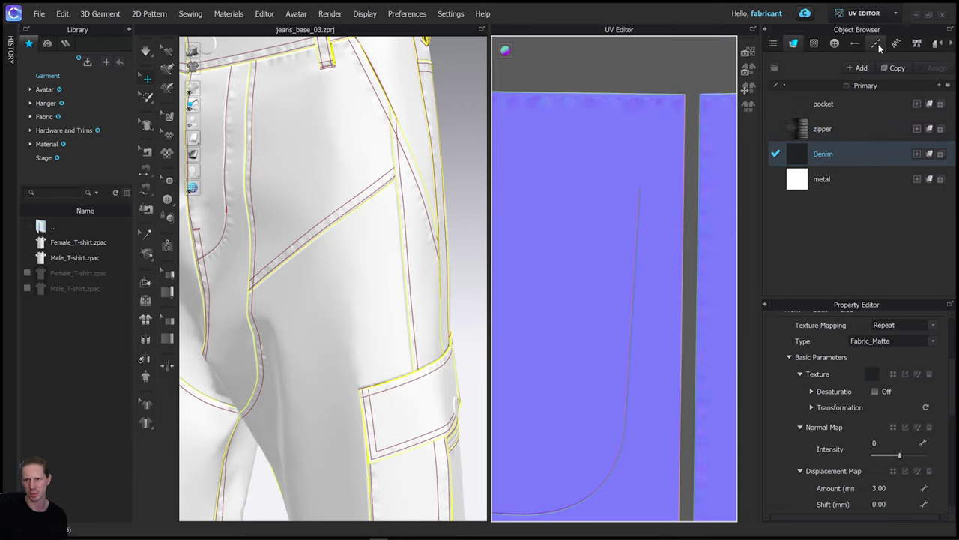
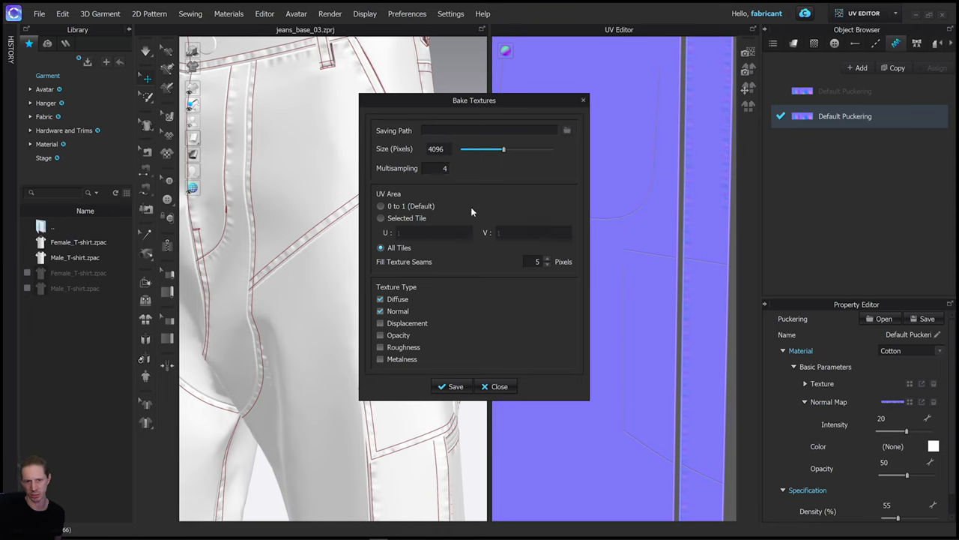
Step: Browse to D:\WIP\tutorial_videos\blender_denim\Project Folder for the baked textures' saving path
left_click(566, 132)
left_click(634, 116)
left_click(641, 116)
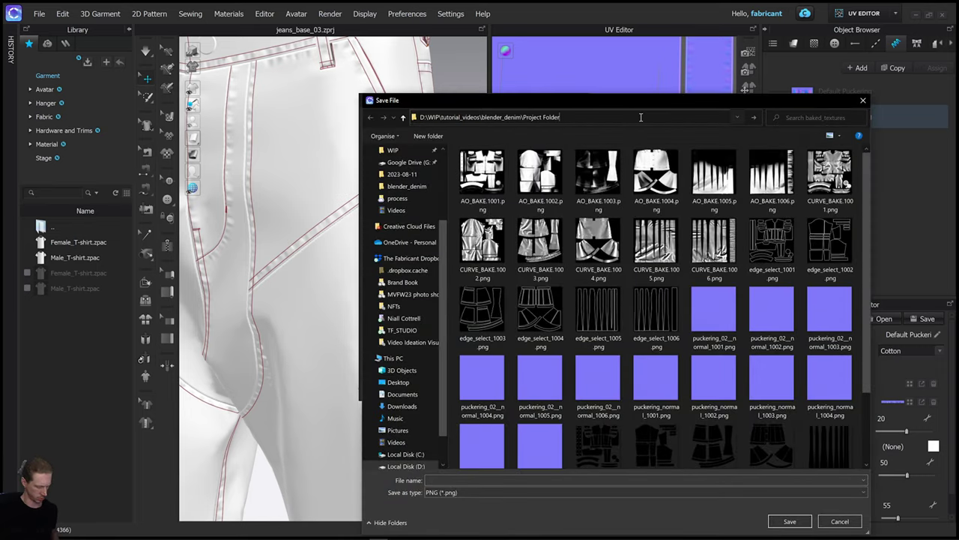
key("Return")
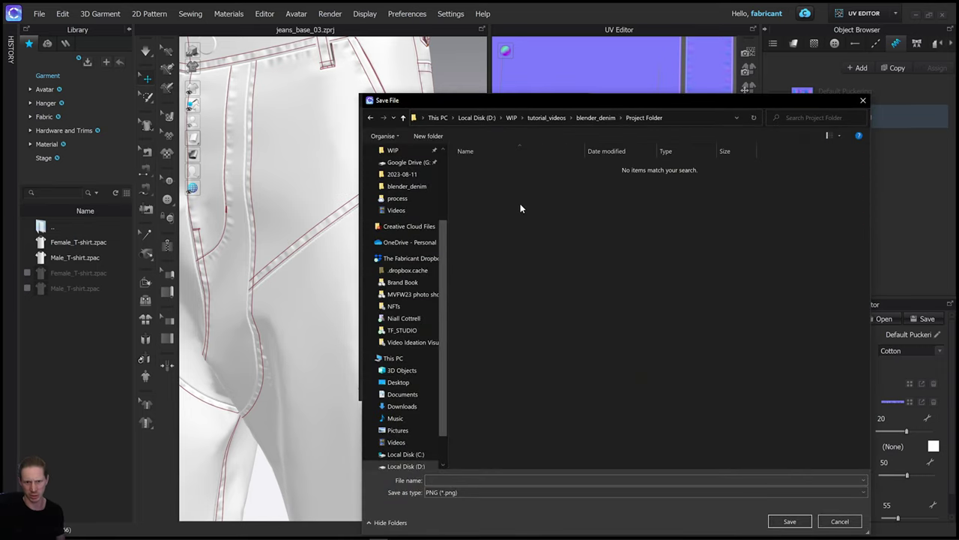
Step: Create a new folder named clo_texture_exports inside Project Folder
right_click(521, 209)
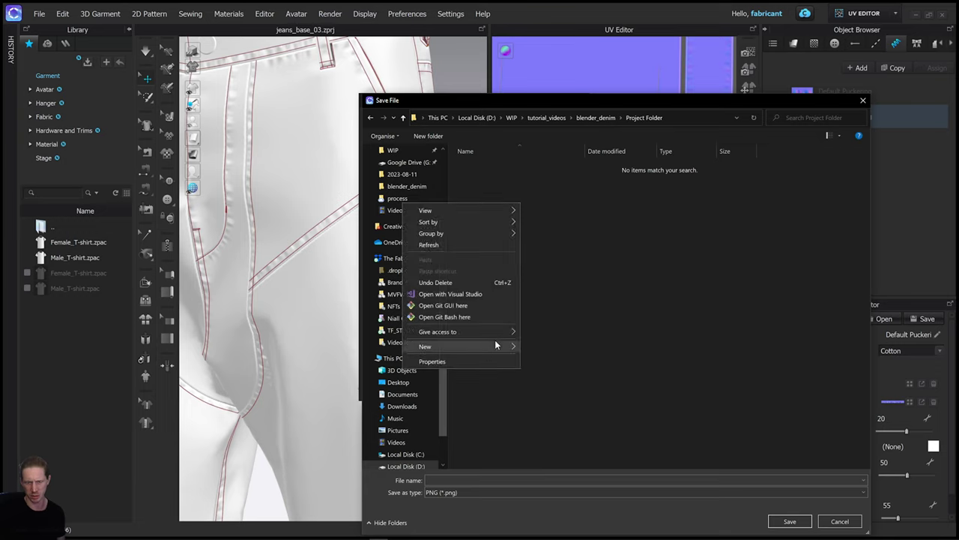
mouse_move(496, 345)
left_click(561, 345)
type("clo")
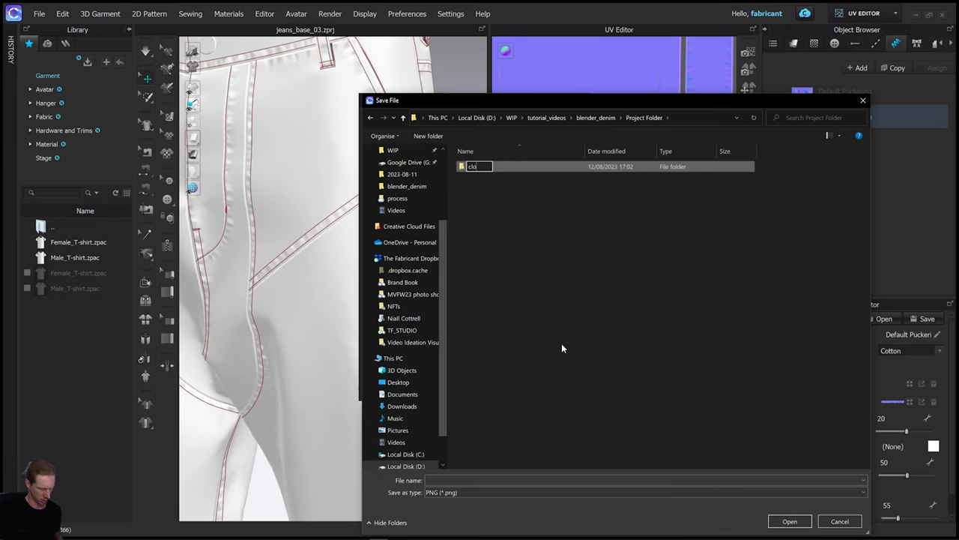
type("_texture_exports")
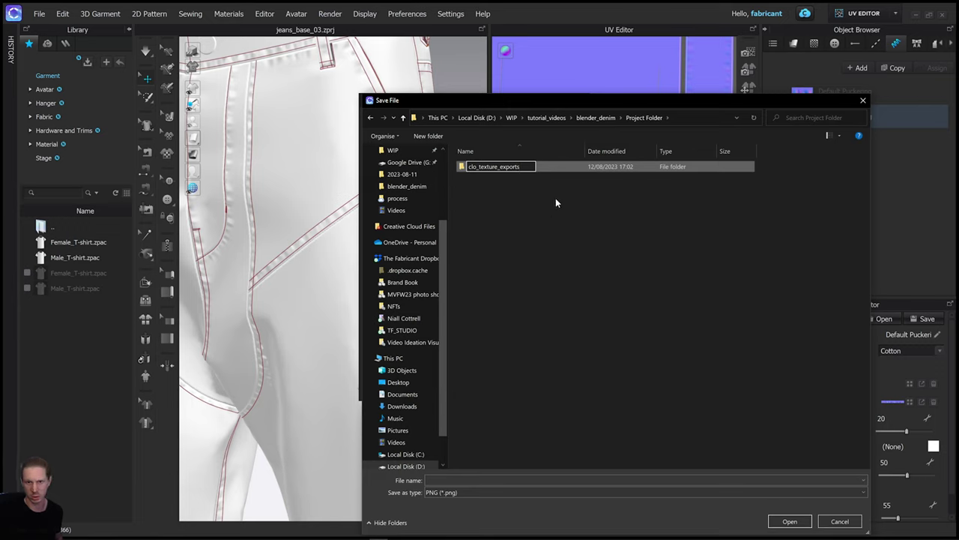
key("Return")
Step: Set the output file to base_ in clo_texture_exports and bake the 4096-pixel diffuse and normal textures for all tiles
double_click(551, 166)
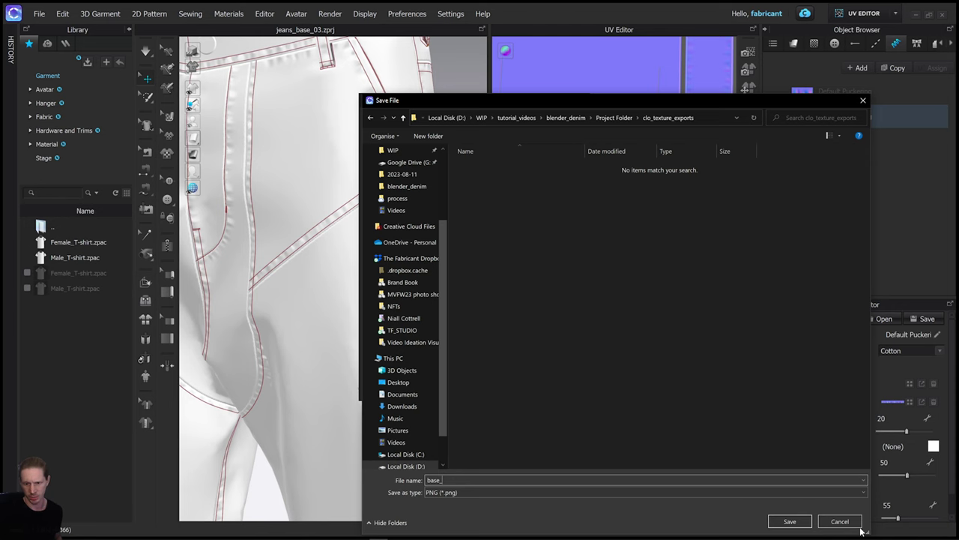
left_click(789, 521)
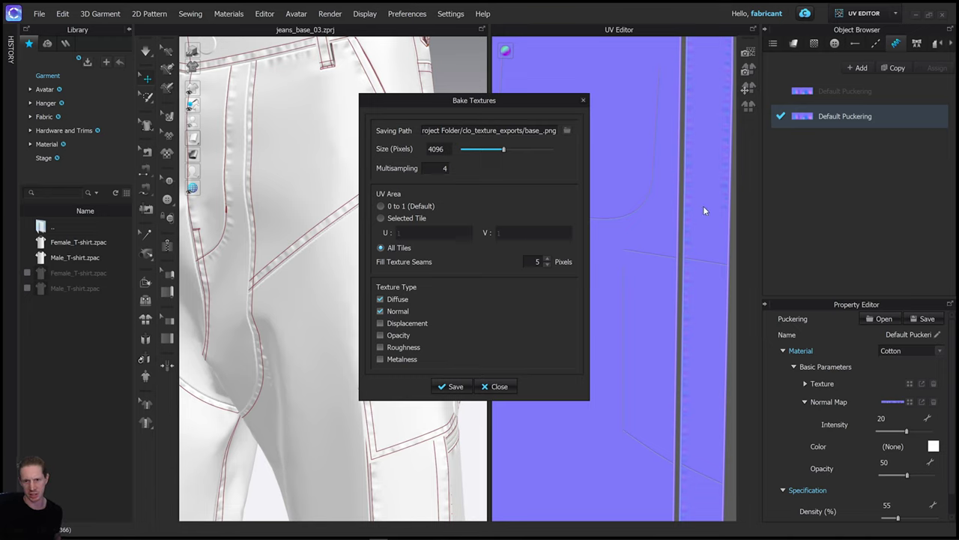
left_click(453, 387)
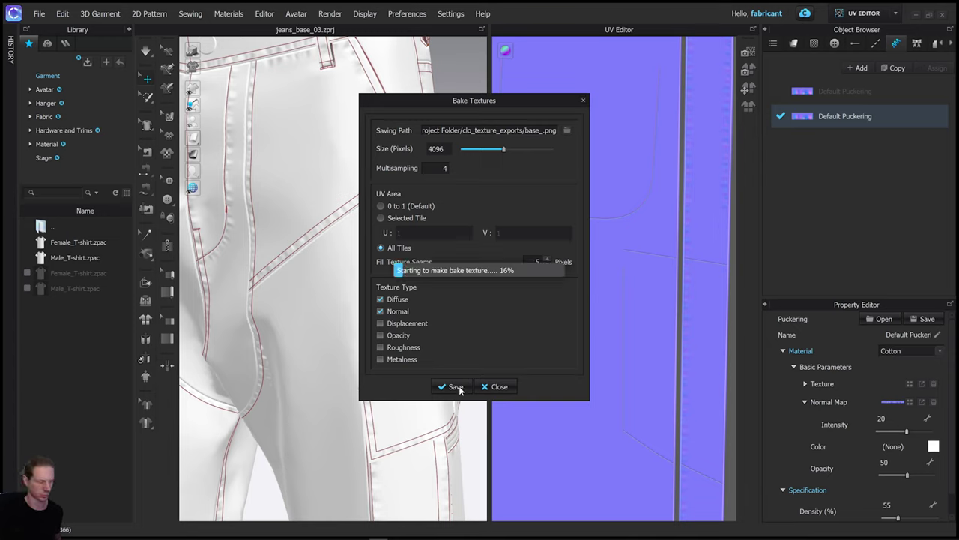
Step: Check the baked images in the clo_texture_exports folder in File Explorer, then return to CLO and close the texture baking dialog
left_click_drag(717, 539, 671, 84)
double_click(329, 143)
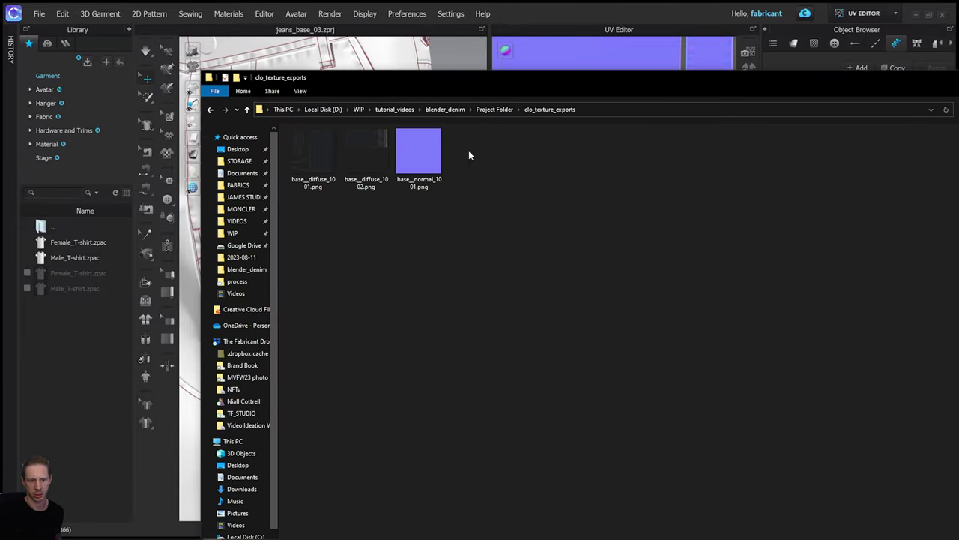
left_click_drag(484, 97, 384, 93)
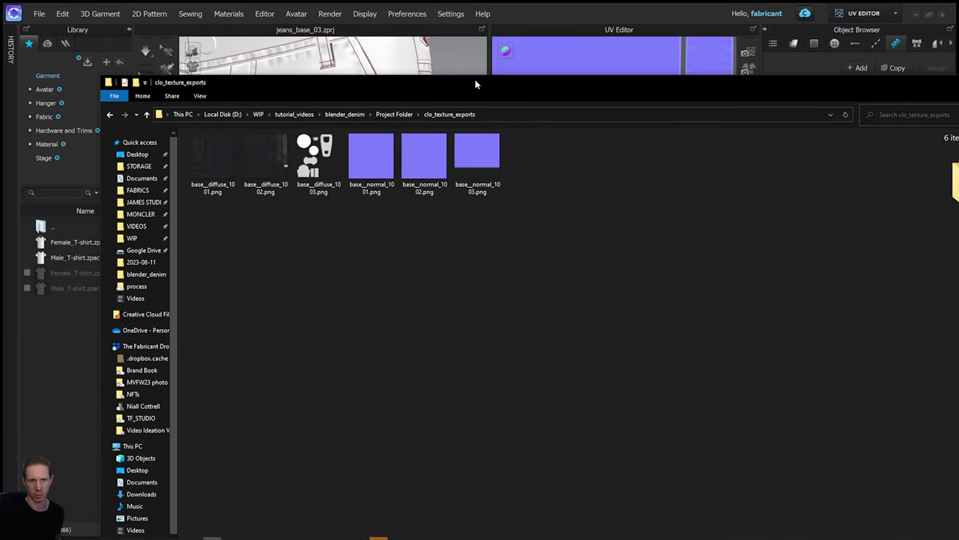
left_click_drag(476, 83, 337, 539)
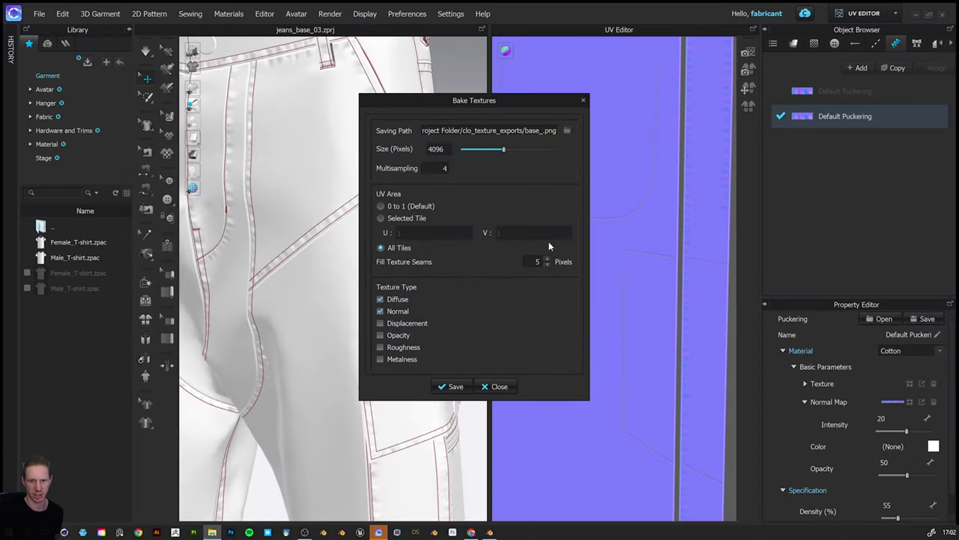
left_click(495, 387)
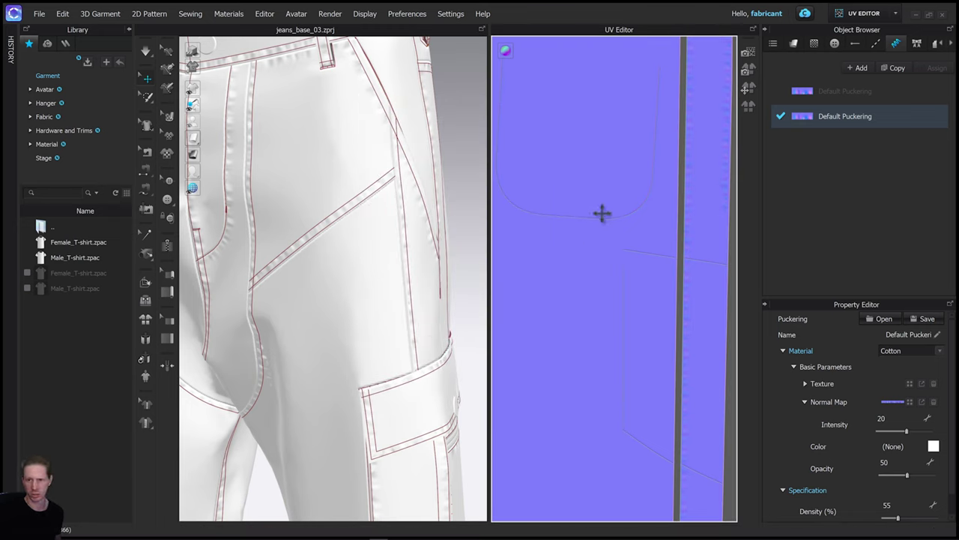
Step: Set the color of the pocket, zipper, Denim and metal fabrics to black (000000)
left_click(794, 44)
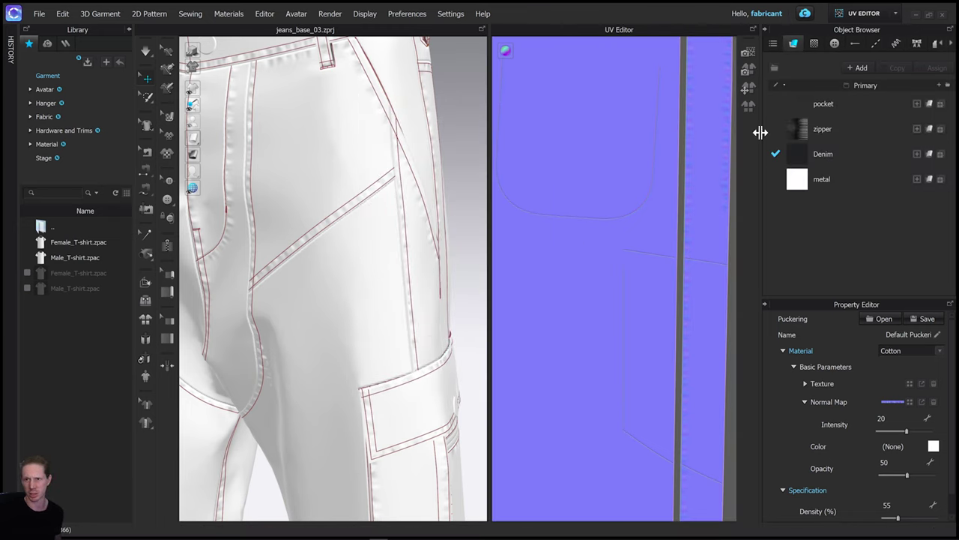
left_click(852, 128)
left_click(848, 191, "shift")
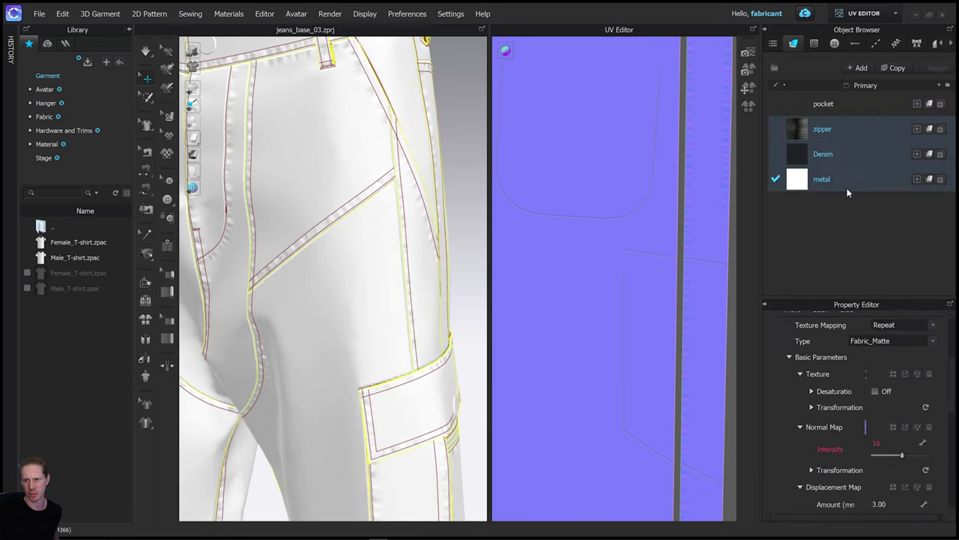
left_click(852, 106)
left_click(850, 182, "shift")
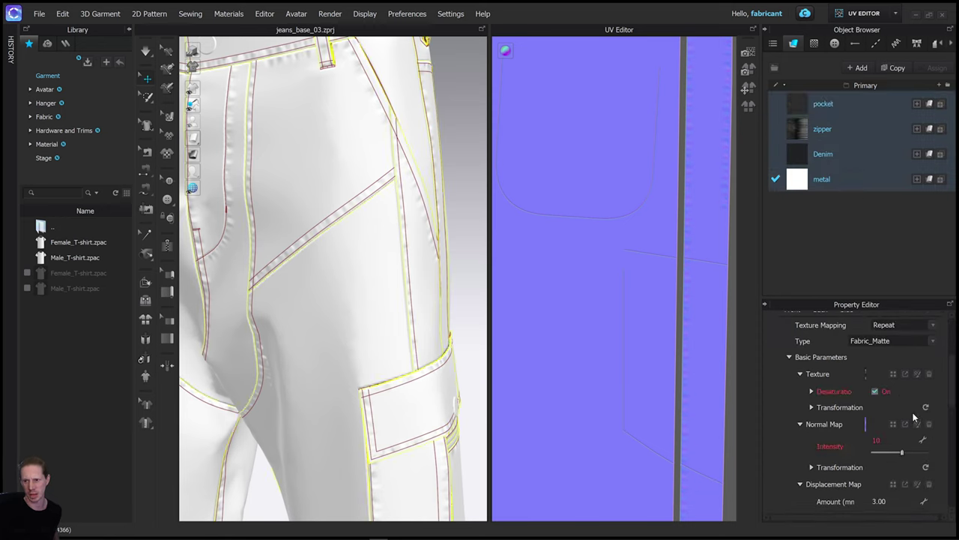
scroll(910, 409, "down", 8)
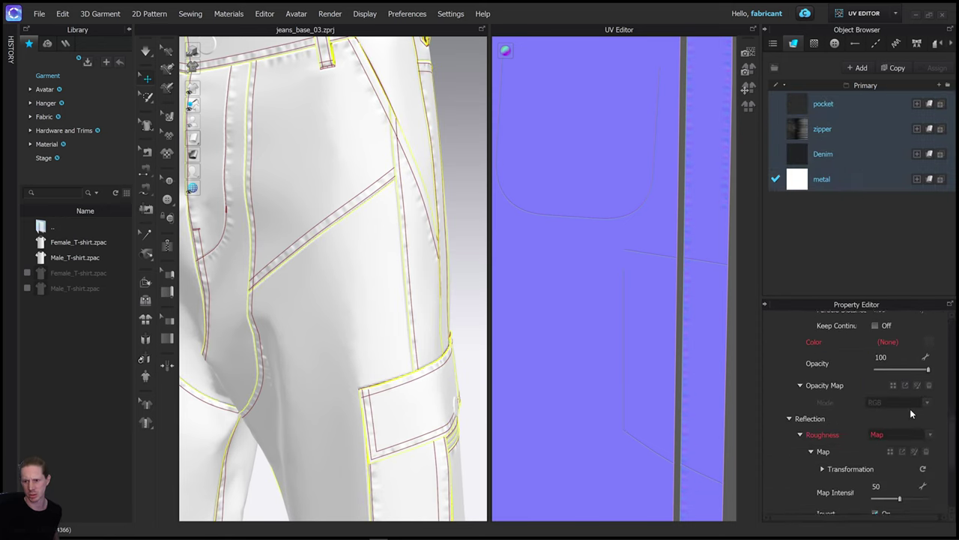
left_click(930, 319)
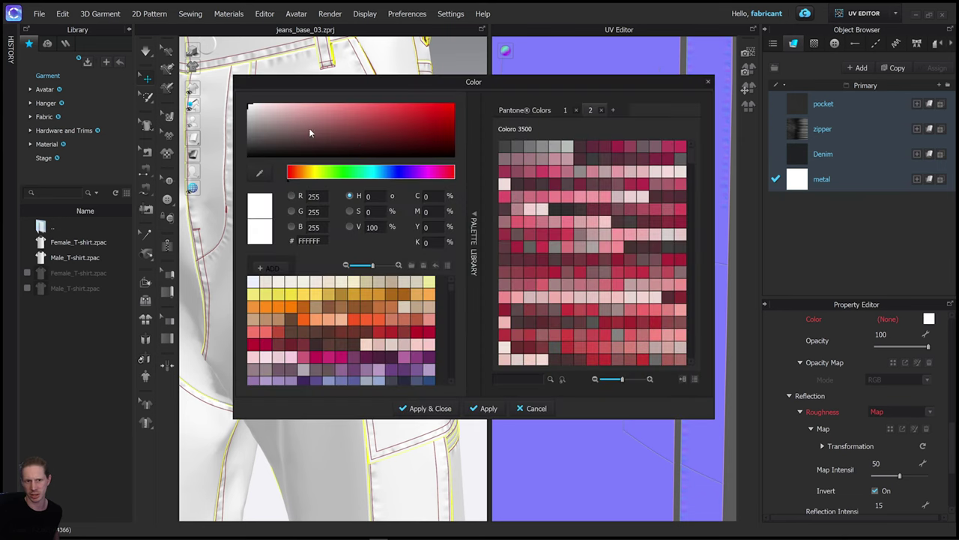
left_click(249, 156)
left_click(247, 157)
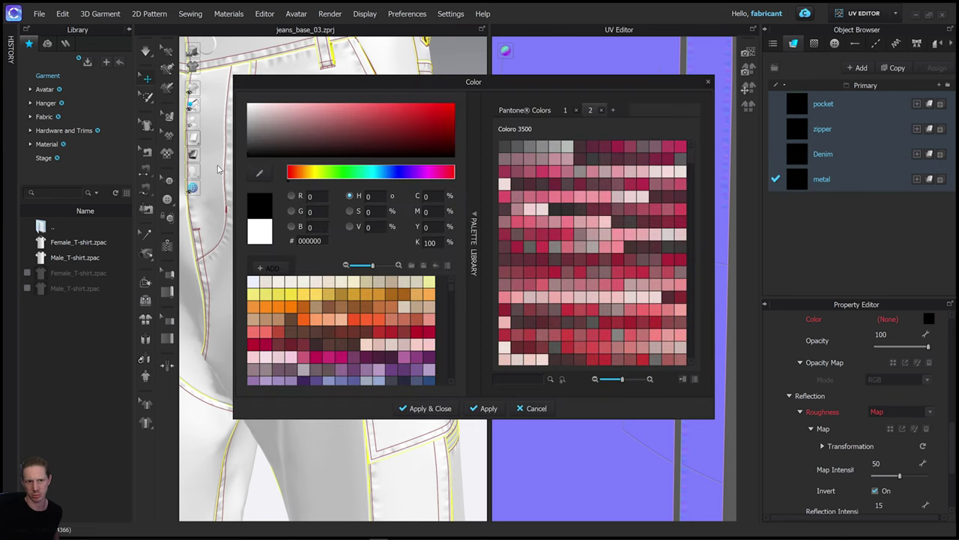
left_click(430, 409)
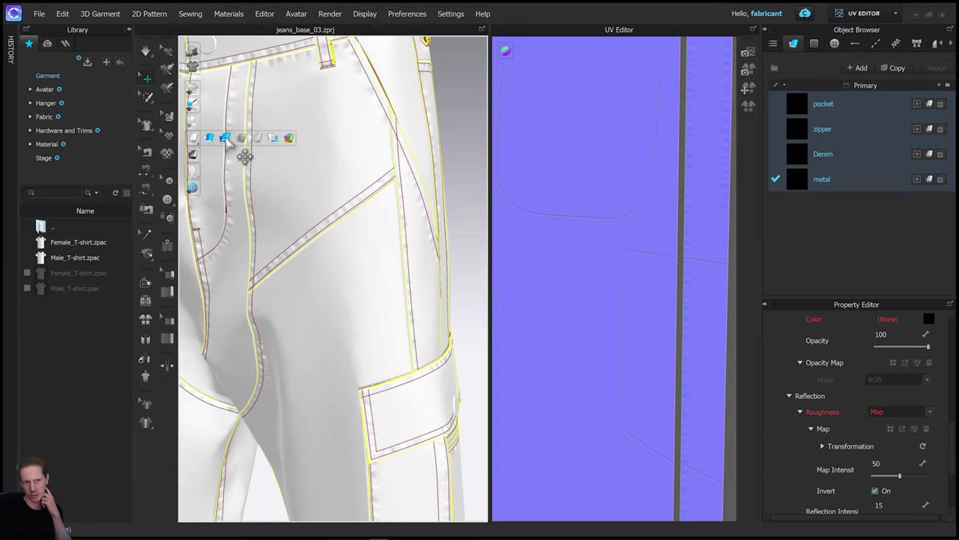
Step: Display the 3D garment with its textured surface and inspect the thigh topstitching up close
left_click(225, 138)
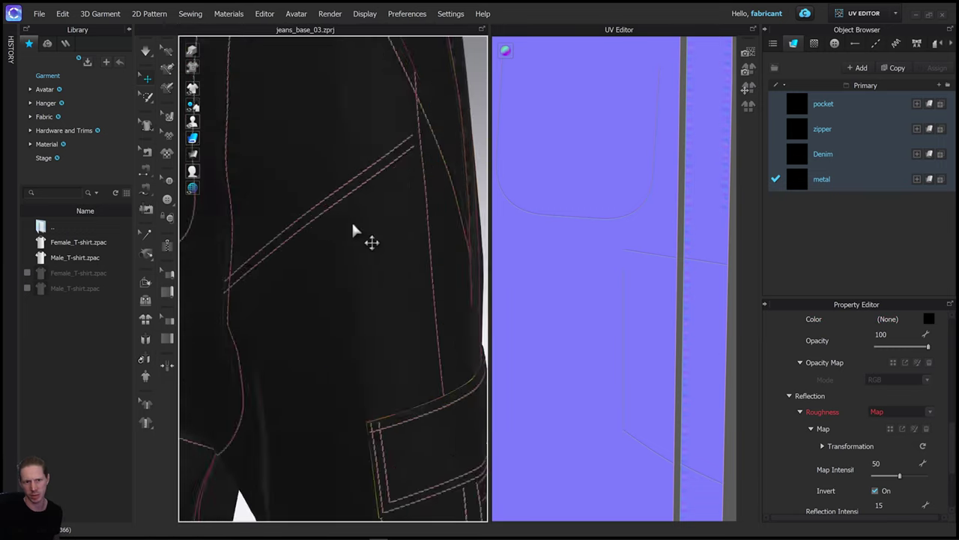
scroll(352, 225, "up", 5)
middle_click_drag(341, 150, 328, 214)
scroll(327, 213, "up", 5)
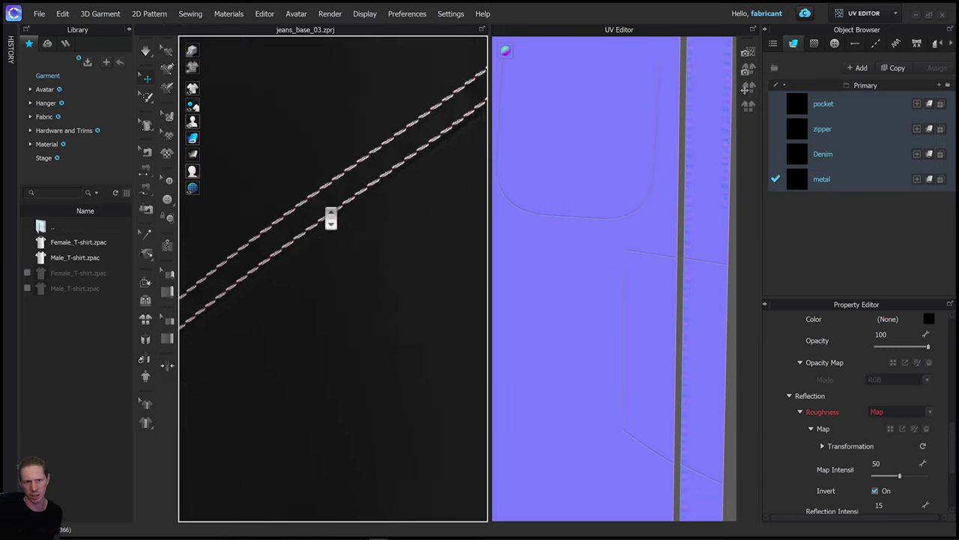
Step: Select Topstitch 1 and check its material color settings
left_click(876, 43)
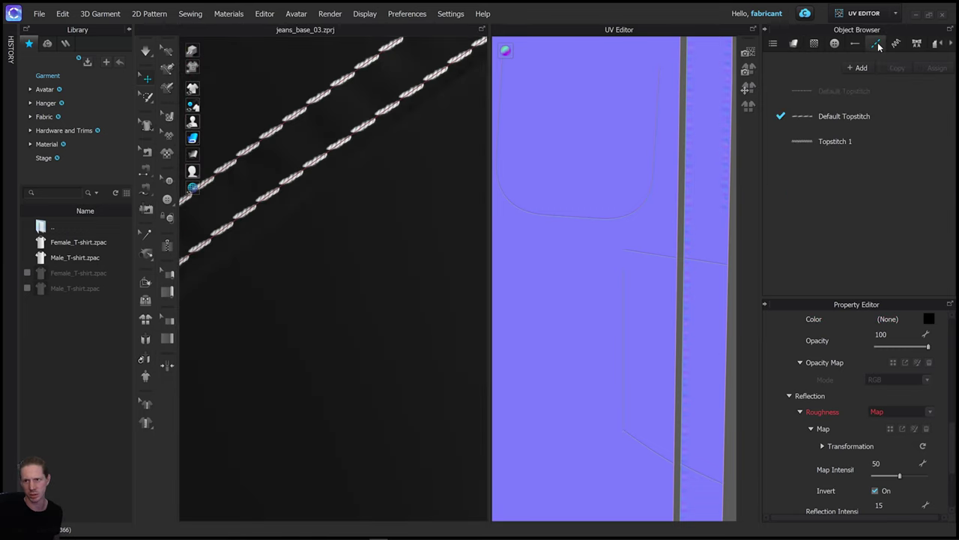
left_click(780, 141)
scroll(894, 444, "down", 8)
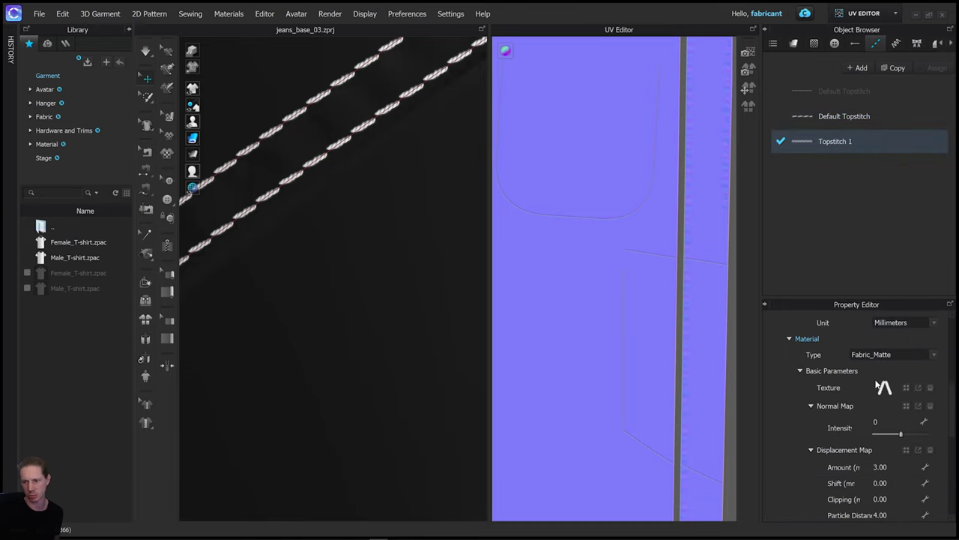
scroll(884, 395, "down", 2)
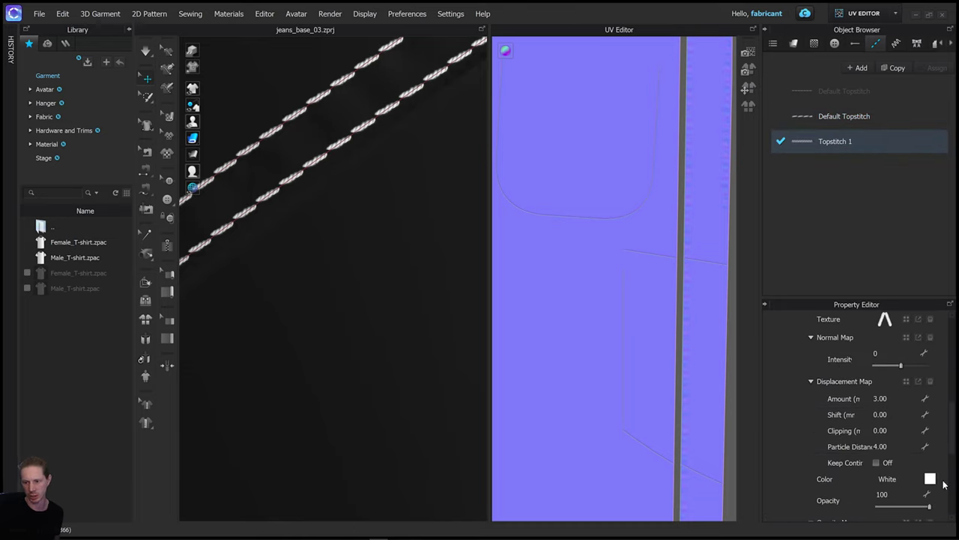
scroll(386, 278, "up", 1)
scroll(367, 281, "down", 1)
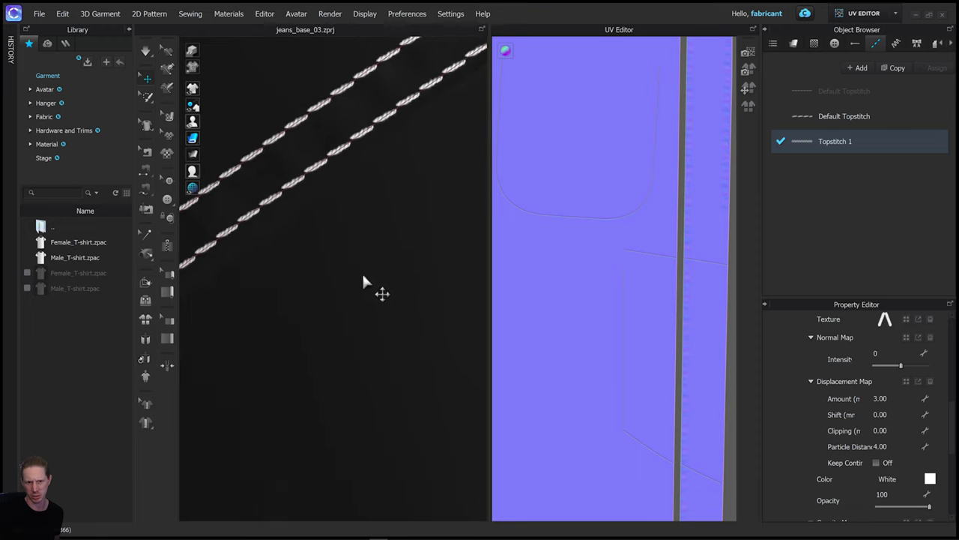
scroll(365, 283, "down", 5)
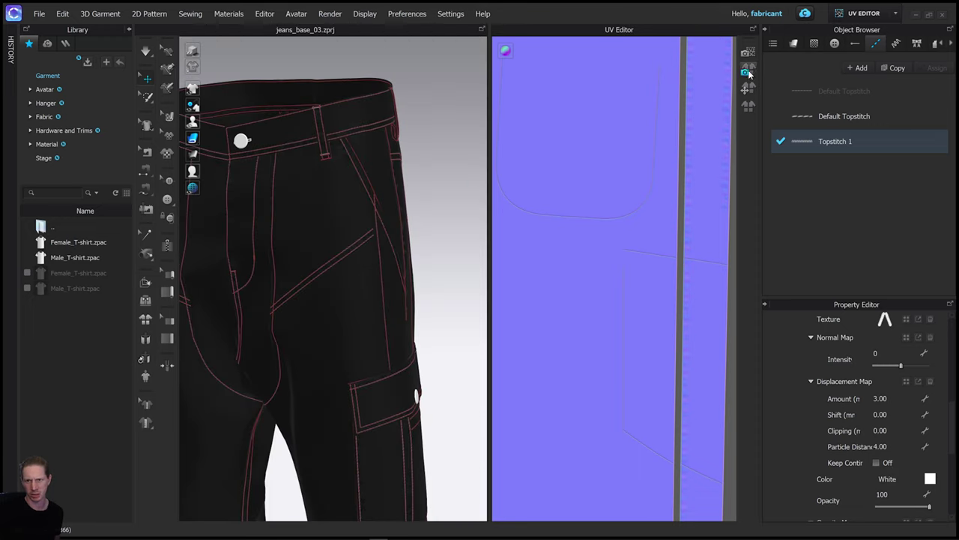
Step: Switch the UV Editor display from the normal map to the diffuse color and inspect the topstitches on the small pattern pieces
scroll(700, 271, "down", 5)
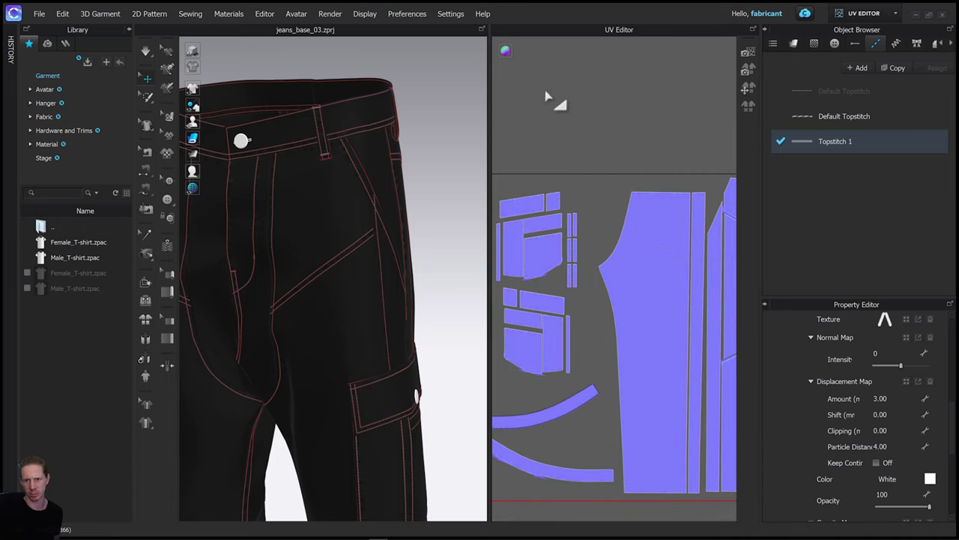
left_click(521, 50)
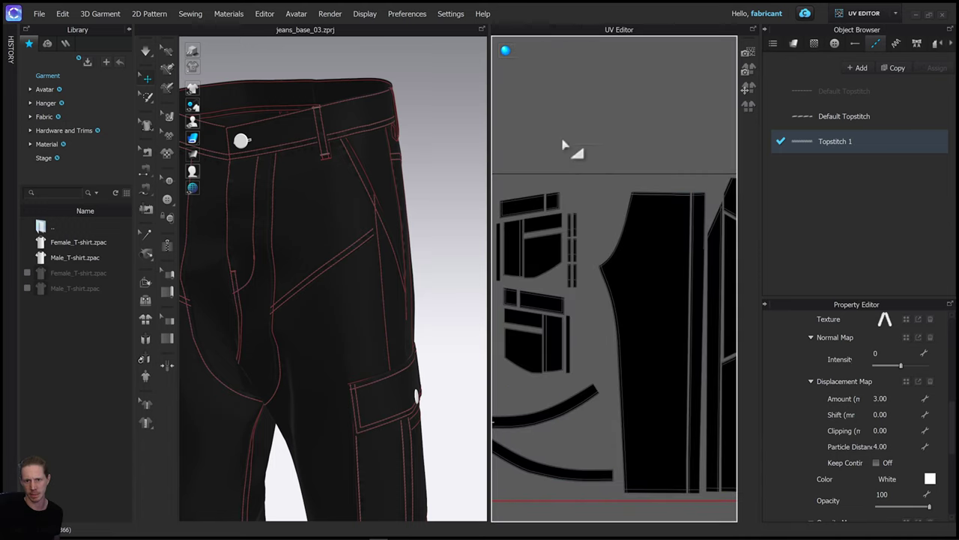
scroll(634, 154, "up", 5)
scroll(598, 218, "up", 3)
middle_click_drag(597, 222, 670, 187)
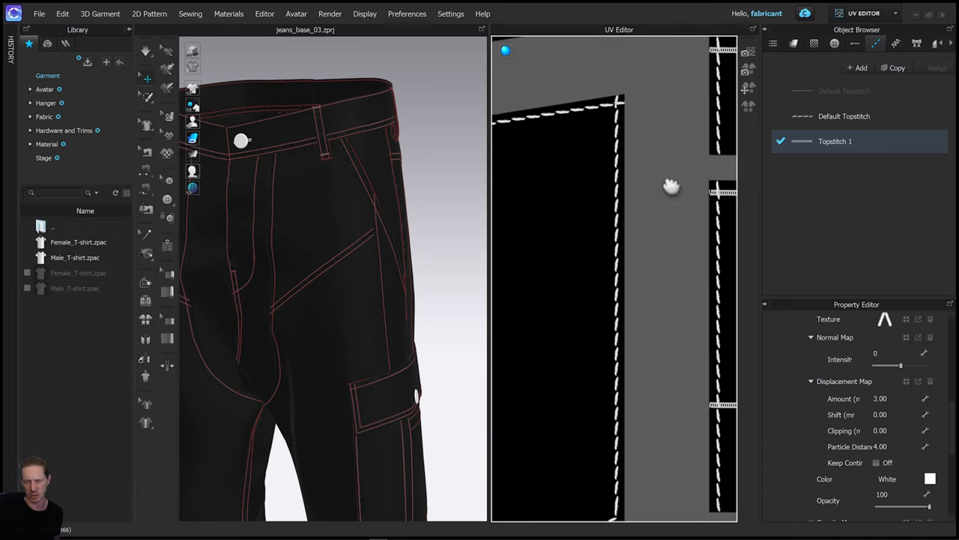
scroll(638, 223, "down", 3)
scroll(663, 218, "down", 5)
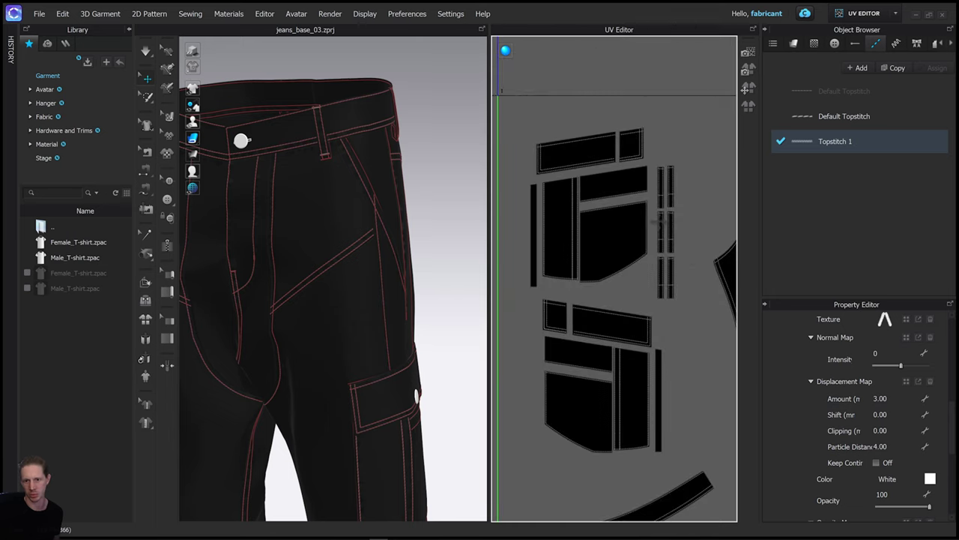
Step: Widen the UV Editor and examine the white topstitching across the black pattern pieces of the UV layout
left_click_drag(489, 245, 398, 246)
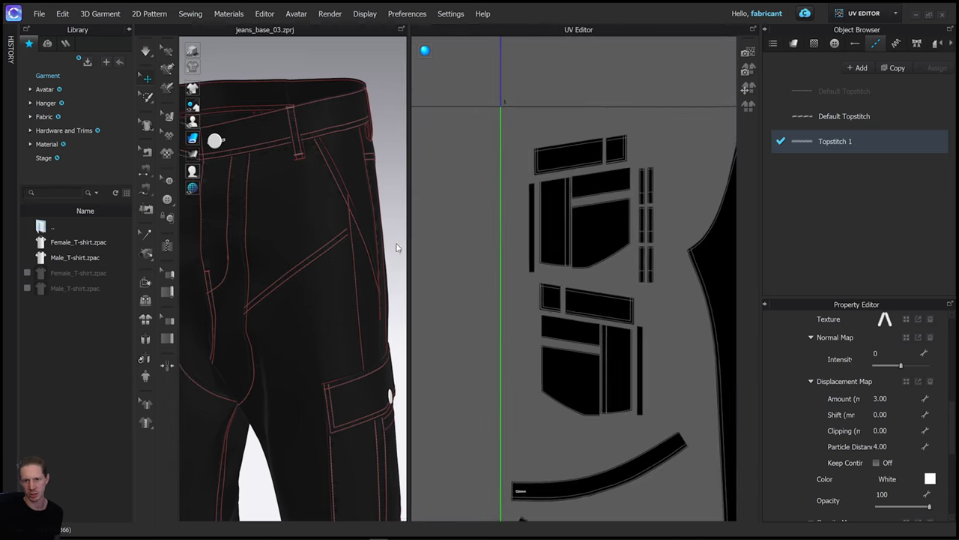
scroll(662, 307, "down", 2)
middle_click_drag(662, 306, 559, 292)
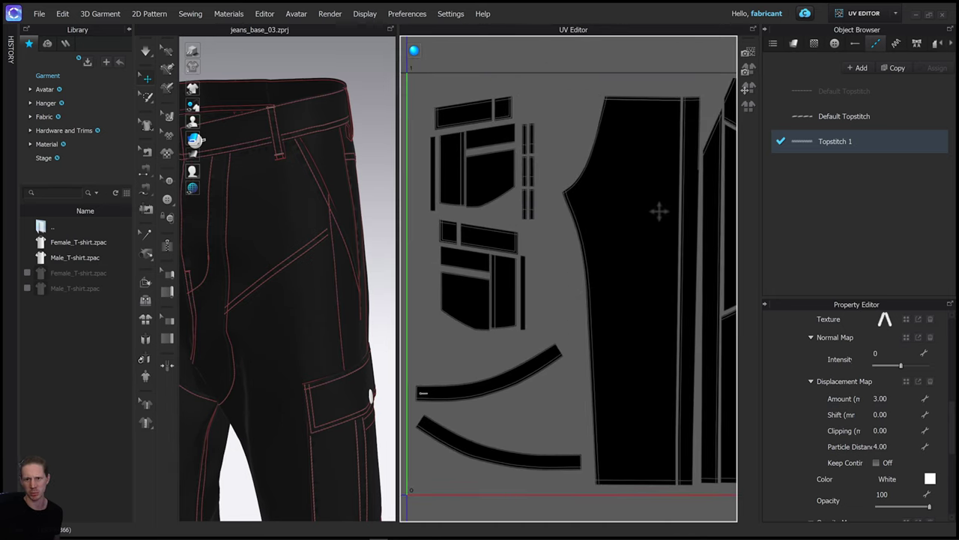
middle_click_drag(709, 200, 680, 201)
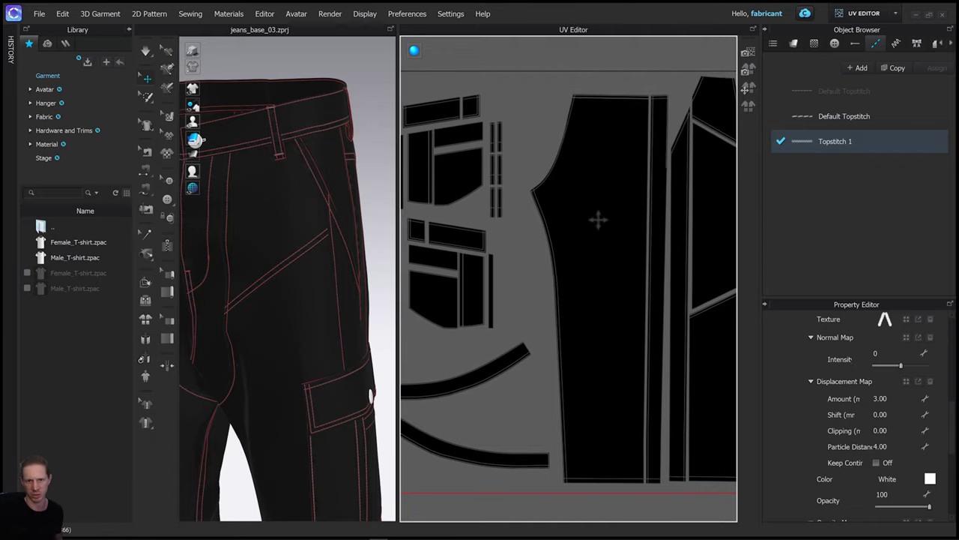
right_click_drag(598, 218, 588, 206)
middle_click_drag(588, 206, 591, 207)
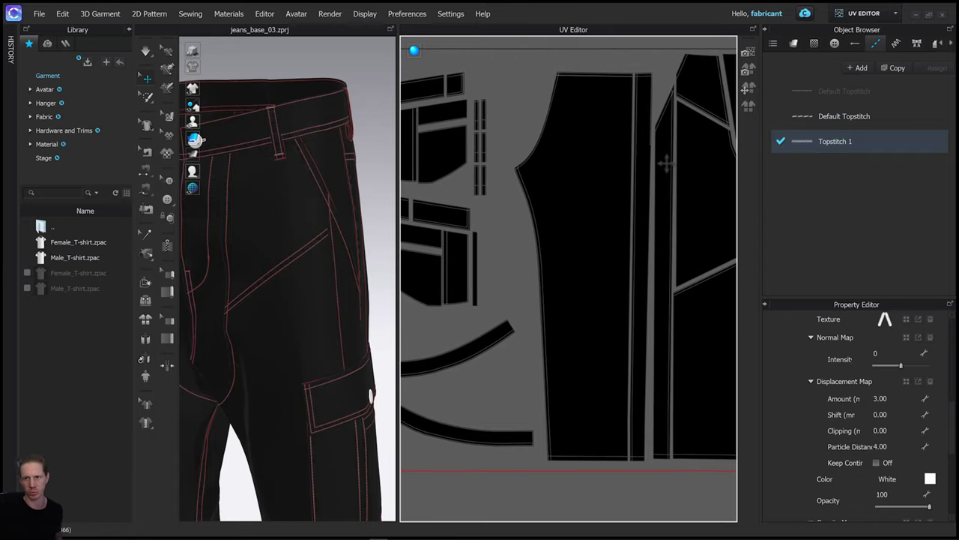
middle_click_drag(626, 176, 615, 184)
right_click_drag(614, 184, 621, 186)
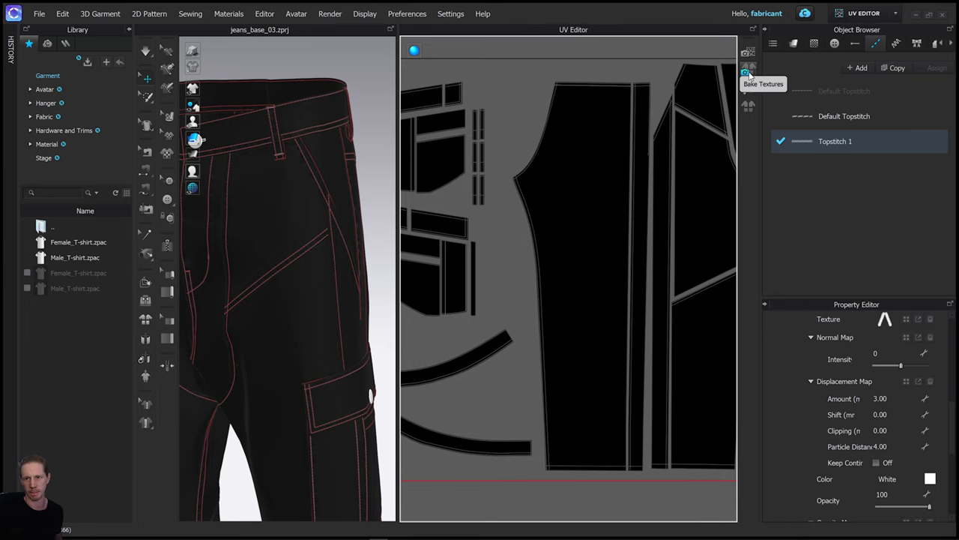
Step: Bake only the 4096-pixel diffuse textures for all tiles as top_stitch_ in clo_texture_exports, with Normal excluded, and close the baking dialog
left_click(748, 73)
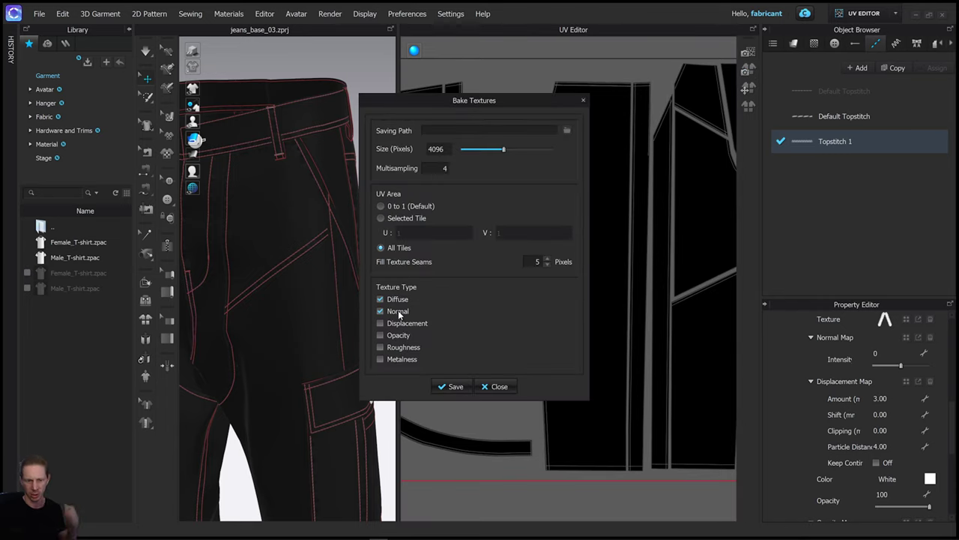
left_click(393, 312)
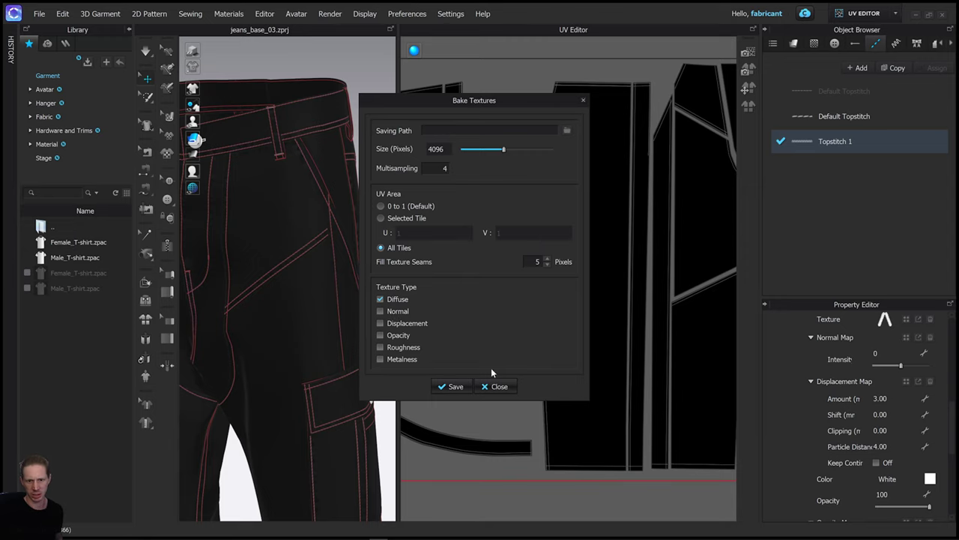
left_click(568, 131)
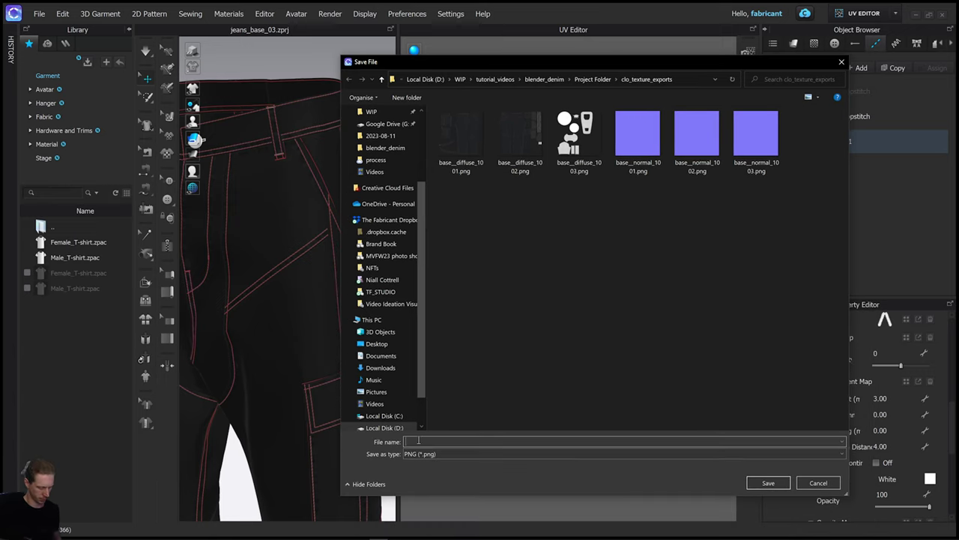
type("top_stitch")
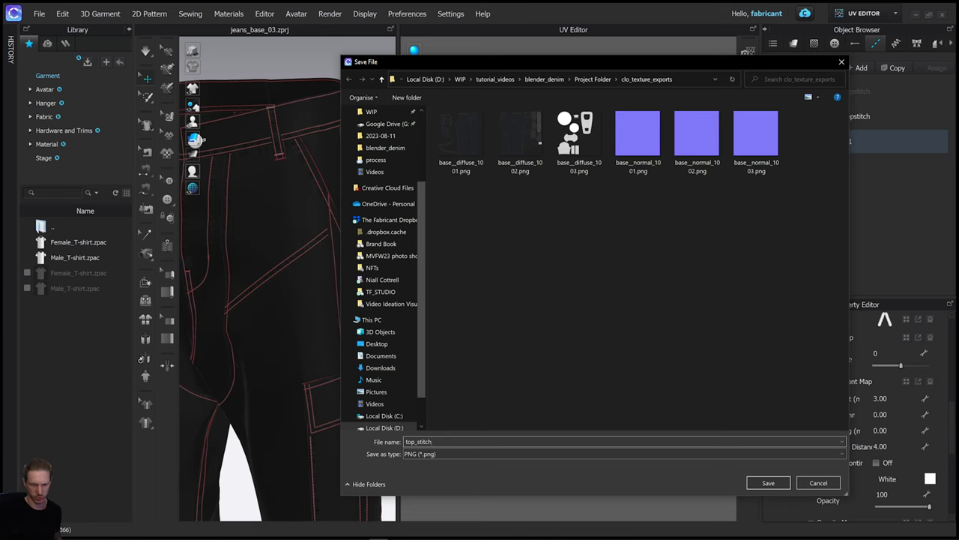
type("_")
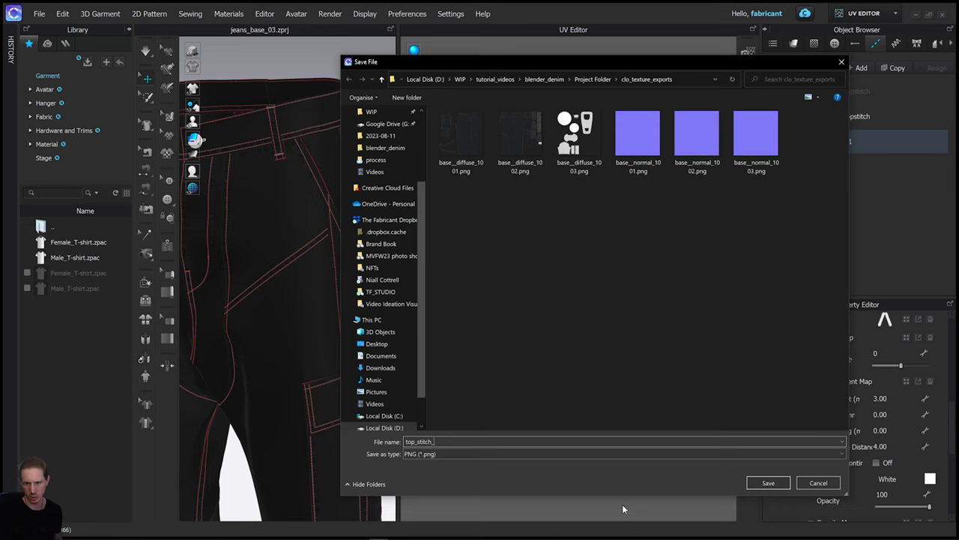
left_click(769, 483)
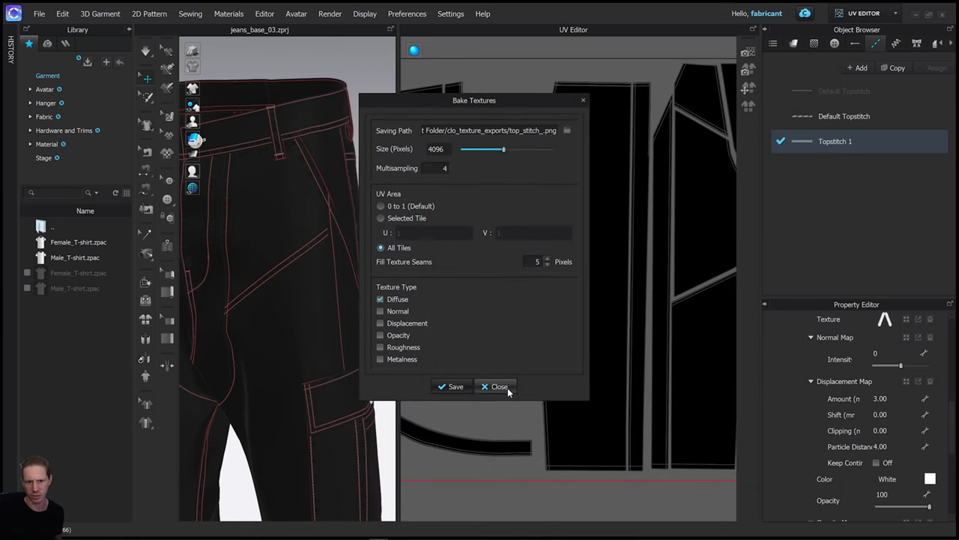
left_click(459, 385)
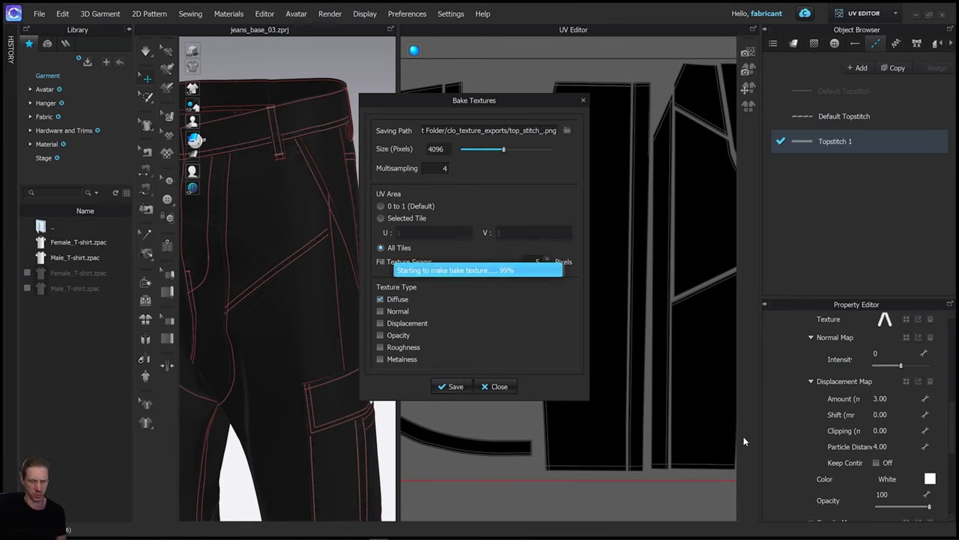
left_click(509, 387)
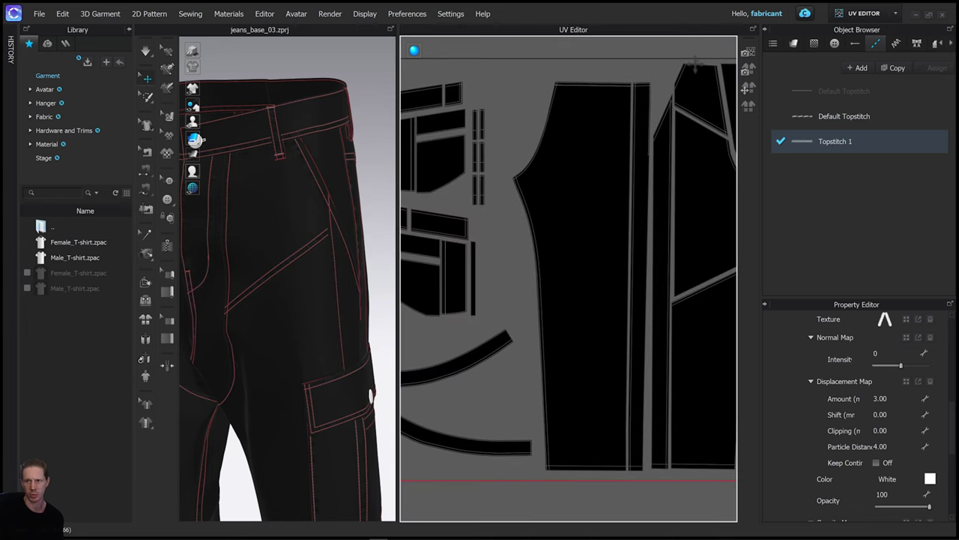
Step: Switch from the UV Editor to the Simulation workspace and frame the whole jeans and their 2D patterns
left_click(865, 14)
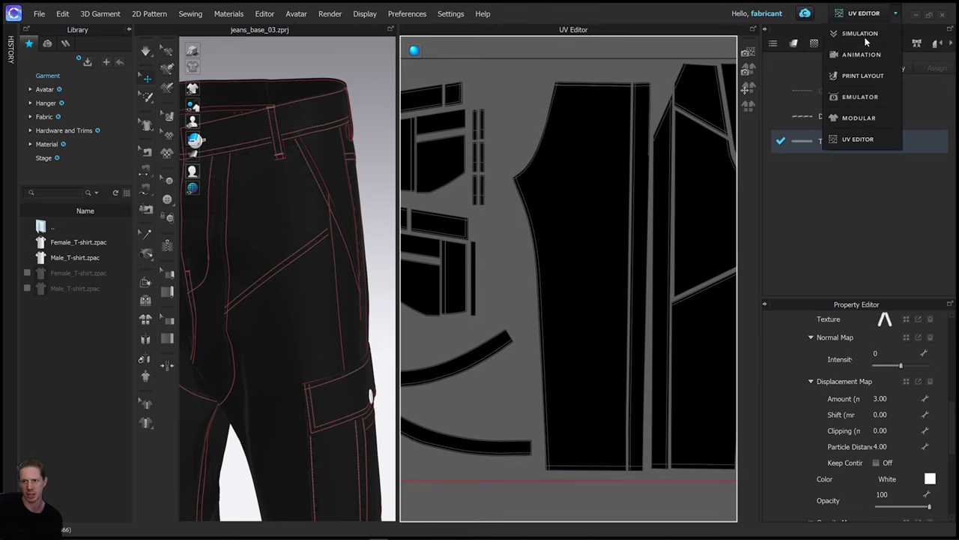
left_click(867, 33)
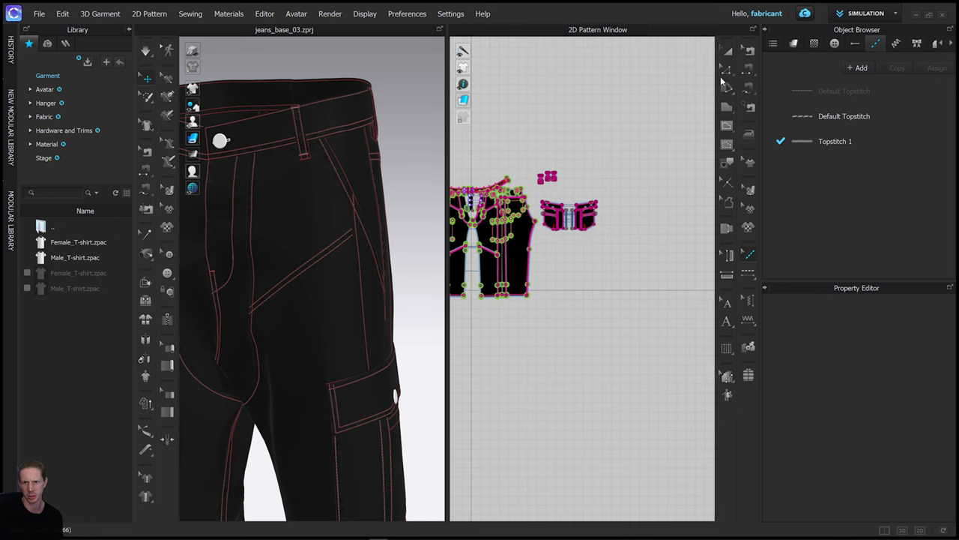
scroll(352, 221, "up", 5)
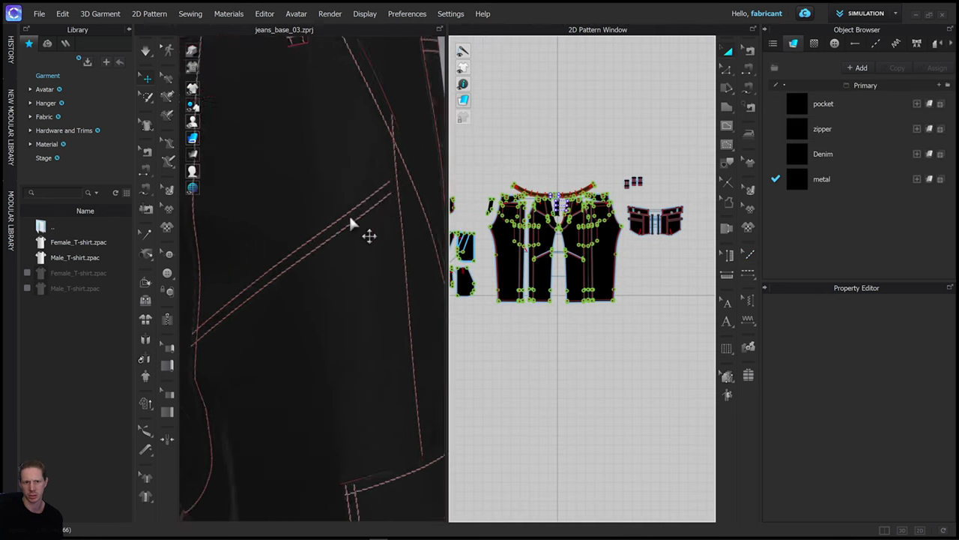
scroll(353, 224, "down", 6)
middle_click_drag(362, 251, 382, 167)
scroll(383, 180, "down", 1)
middle_click_drag(498, 169, 548, 159)
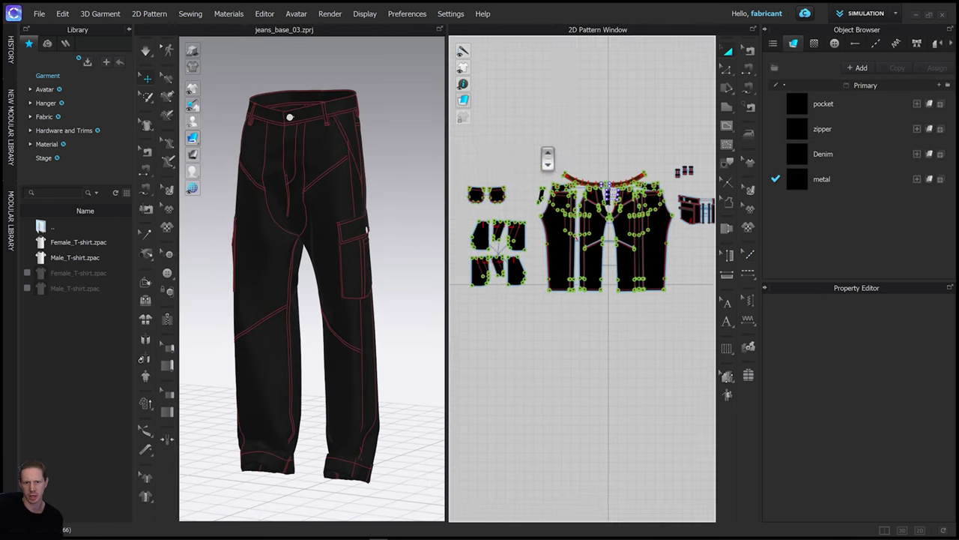
Step: Select all 2D patterns, check their mesh type under the Miscellaneous properties, and clear the selection
scroll(547, 159, "down", 2)
left_click_drag(488, 126, 679, 274)
scroll(843, 429, "down", 4)
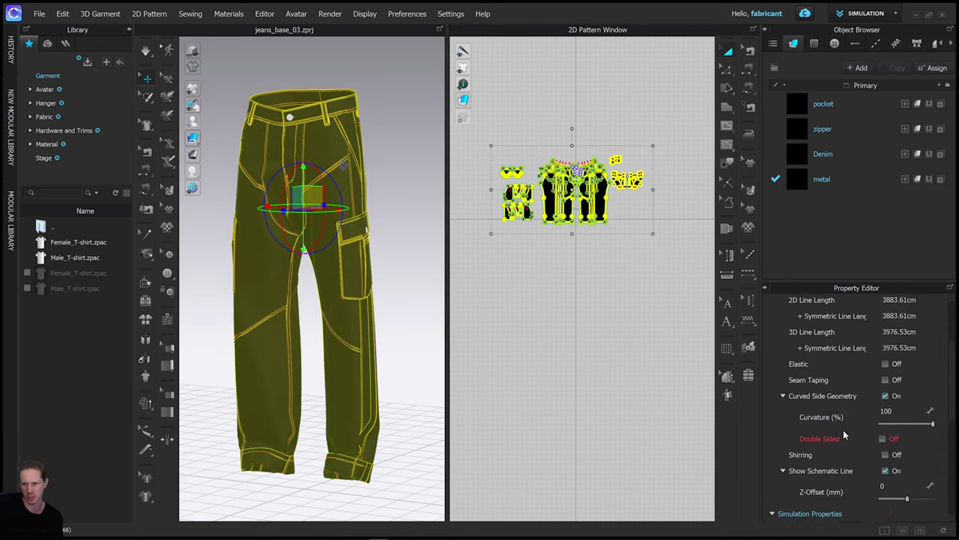
scroll(843, 429, "down", 10)
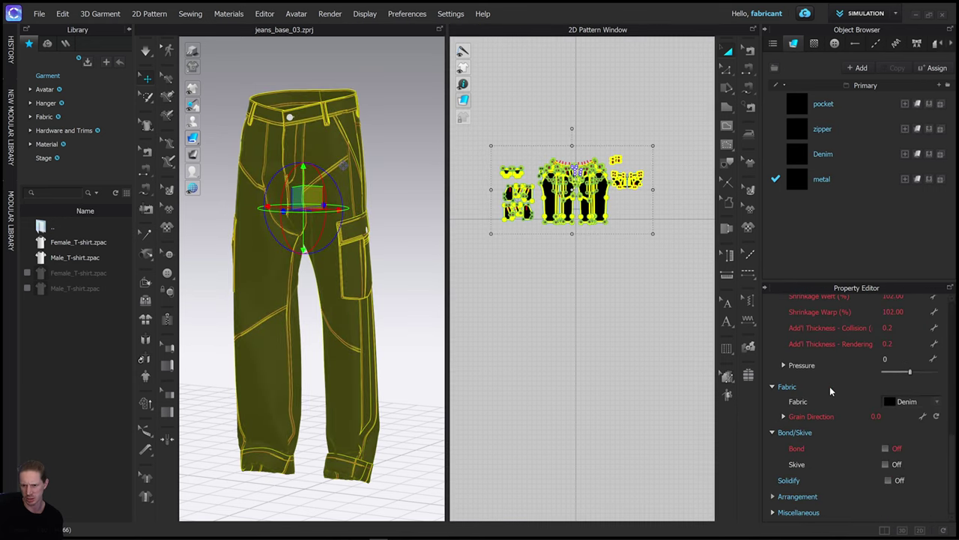
left_click(794, 512)
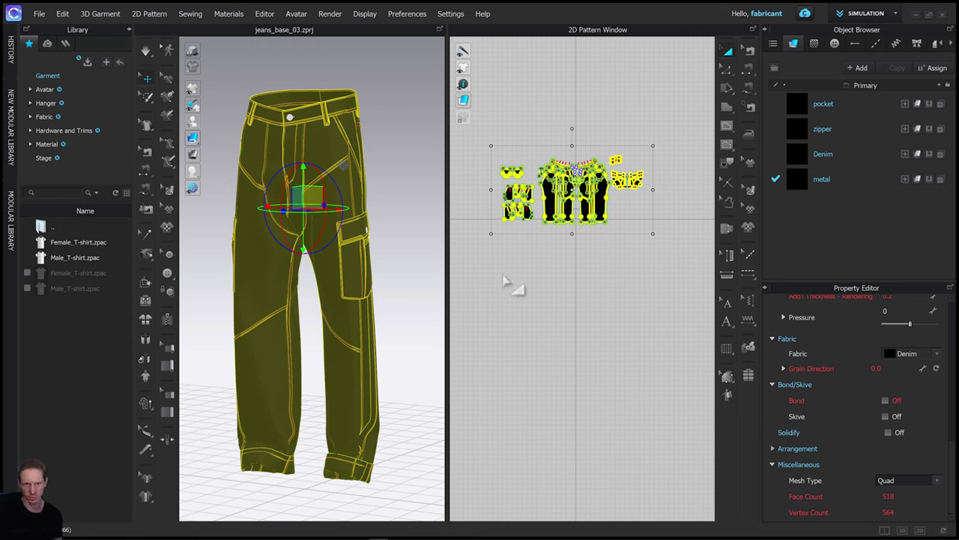
right_click_drag(397, 230, 428, 257)
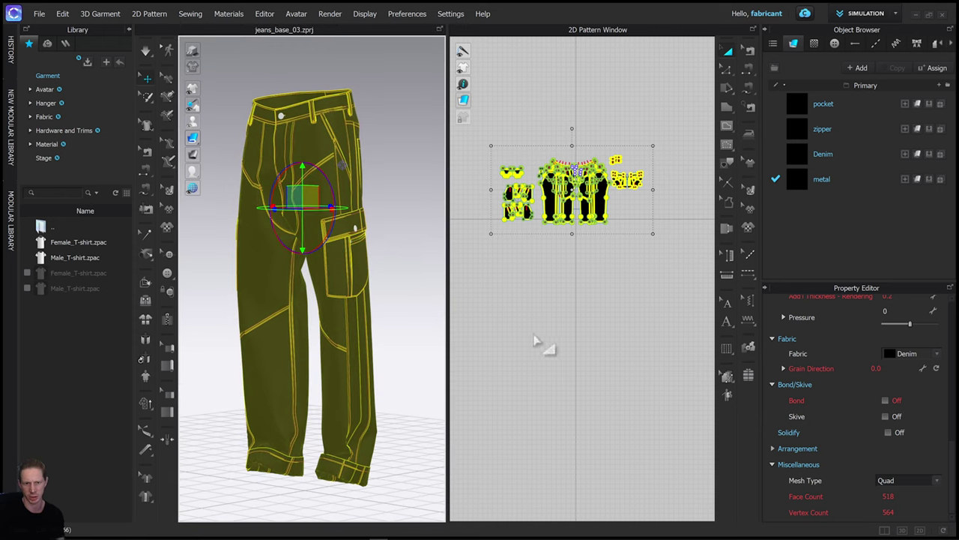
left_click(463, 236)
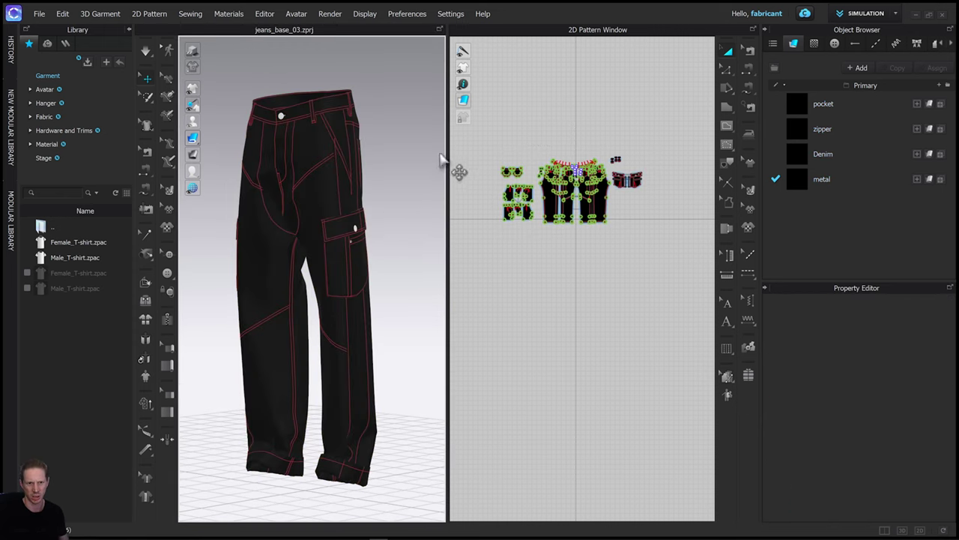
Step: Begin an OBJ export of the jeans and browse to D:\WIP\tutorial_videos\blender_denim\Project Folder as the save location
left_click(37, 15)
mouse_move(54, 133)
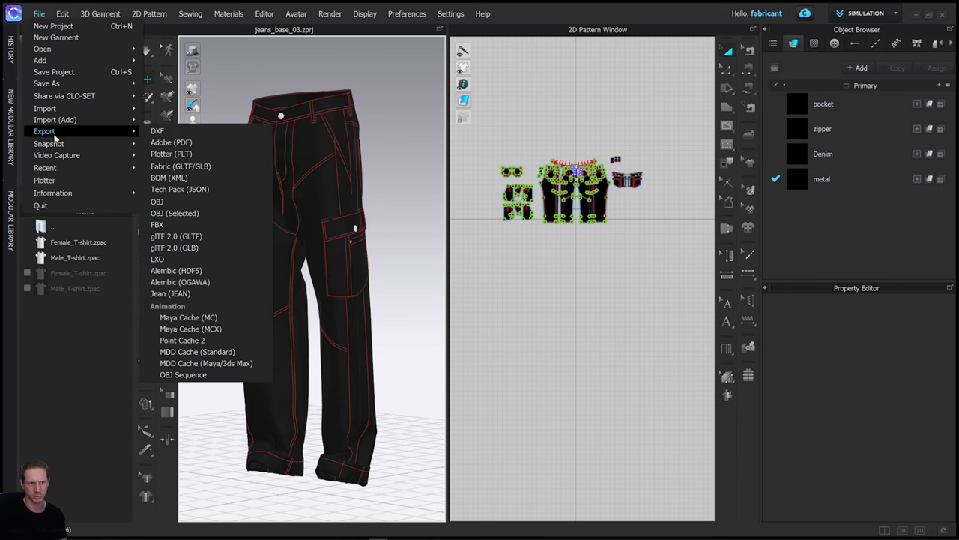
left_click(184, 201)
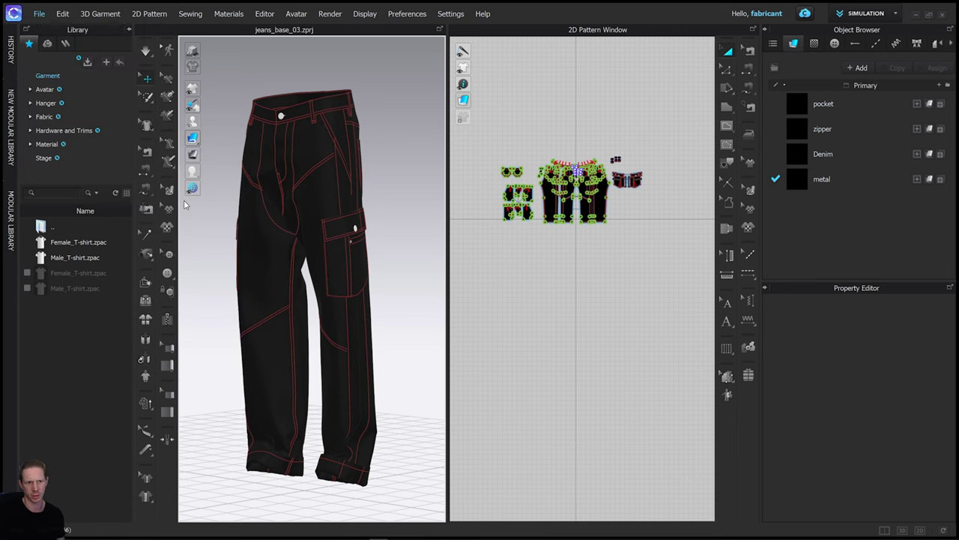
left_click_drag(262, 9, 336, 33)
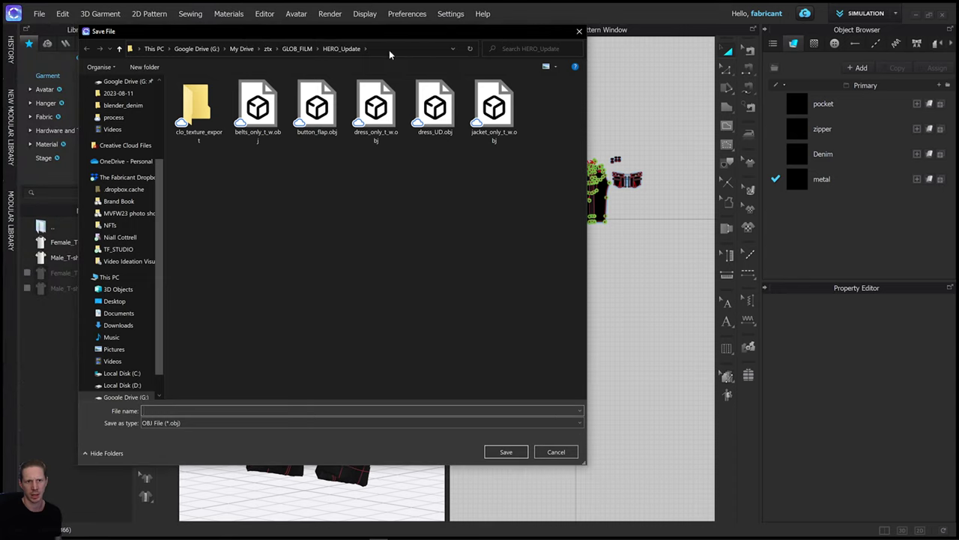
left_click(390, 48)
type("D:\\WIP\\tutorial_videos\\blender_denim\\Project Folder")
key("Return")
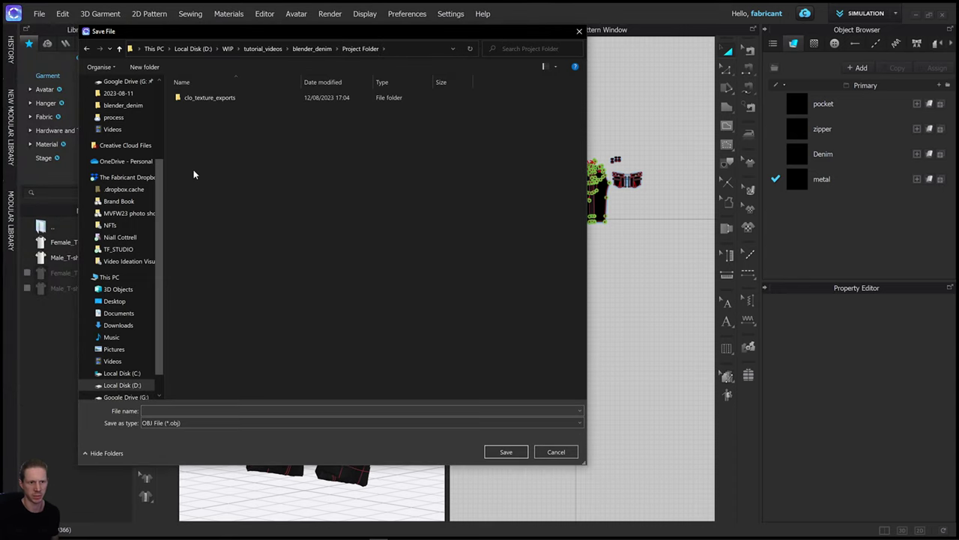
Step: Create a new folder named clo_obj_exports inside Project Folder from the save dialog
left_click(85, 276)
scroll(113, 188, "up", 5)
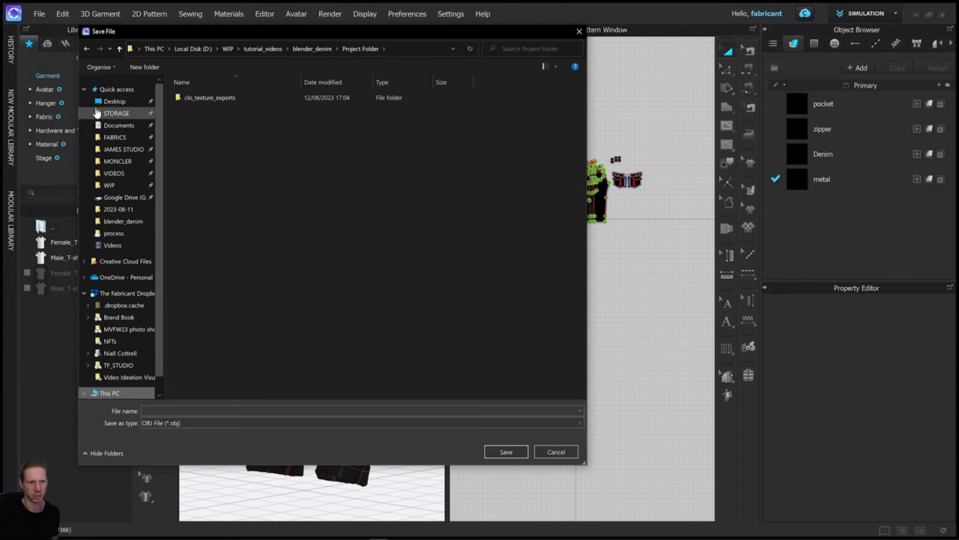
left_click(85, 89)
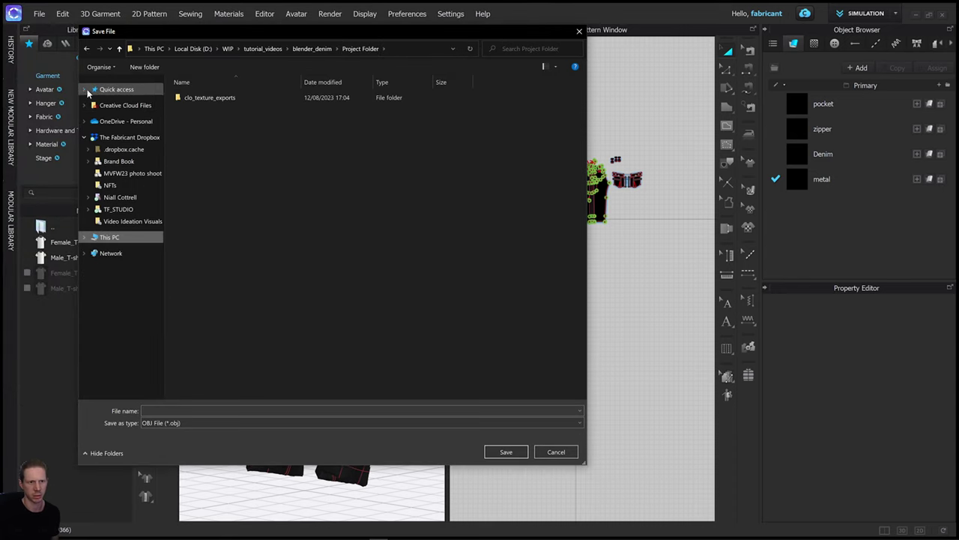
right_click(245, 163)
mouse_move(201, 306)
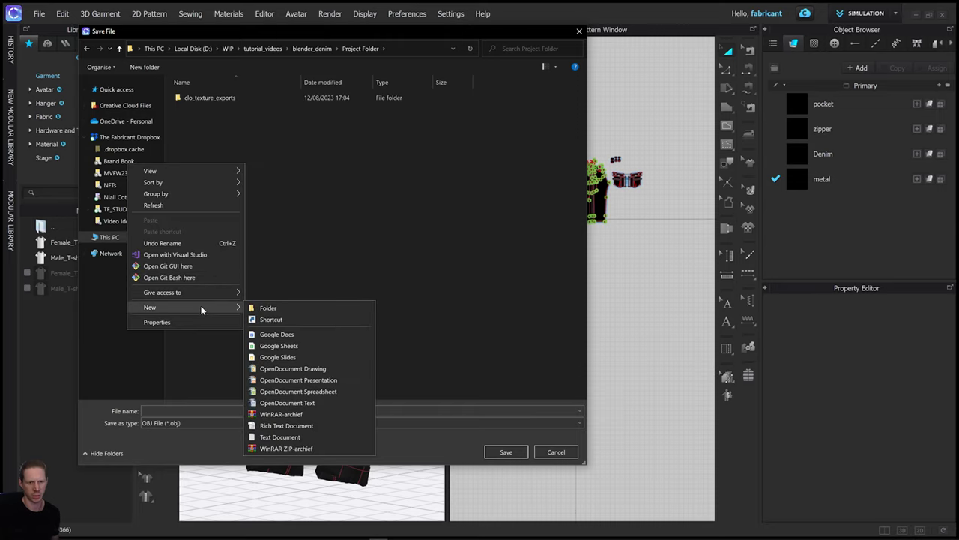
left_click(277, 305)
type("clo_obj")
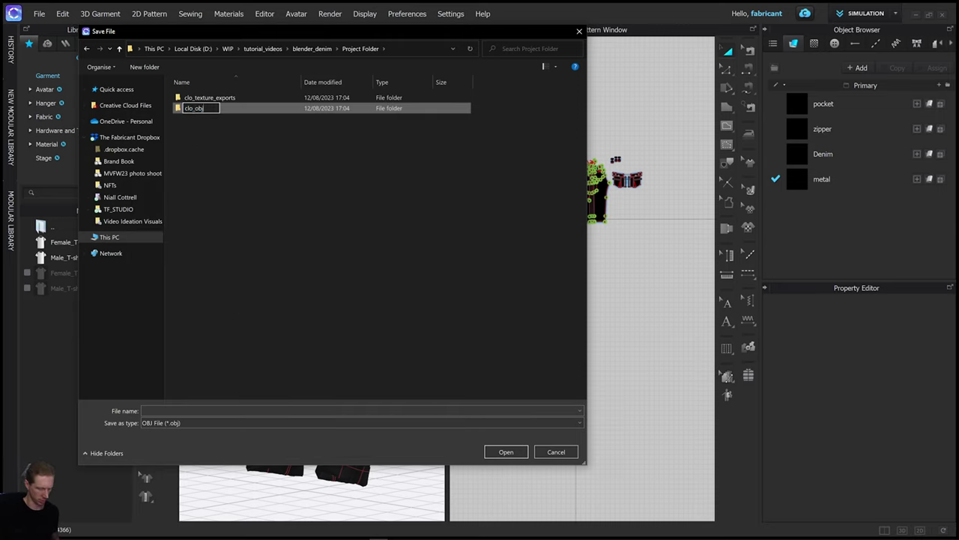
type("_exports")
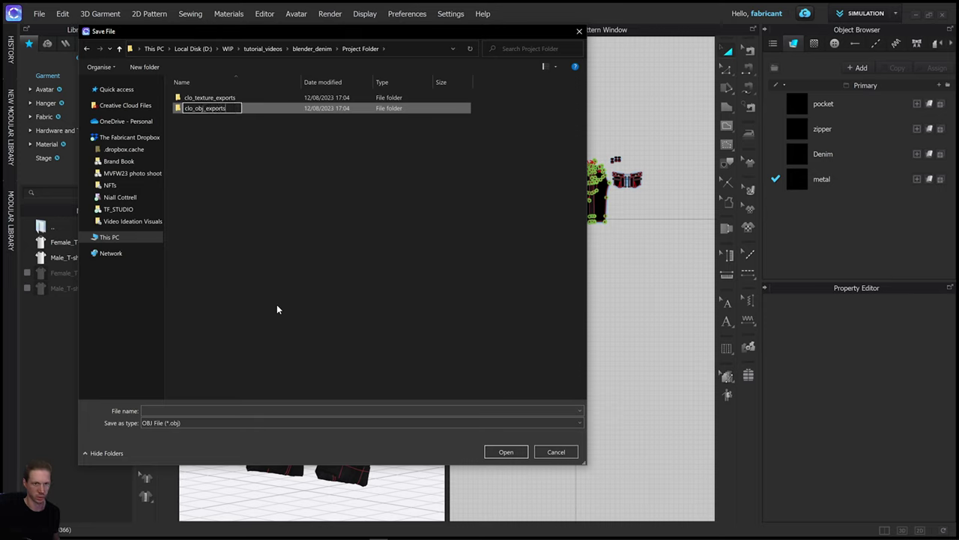
key("Return")
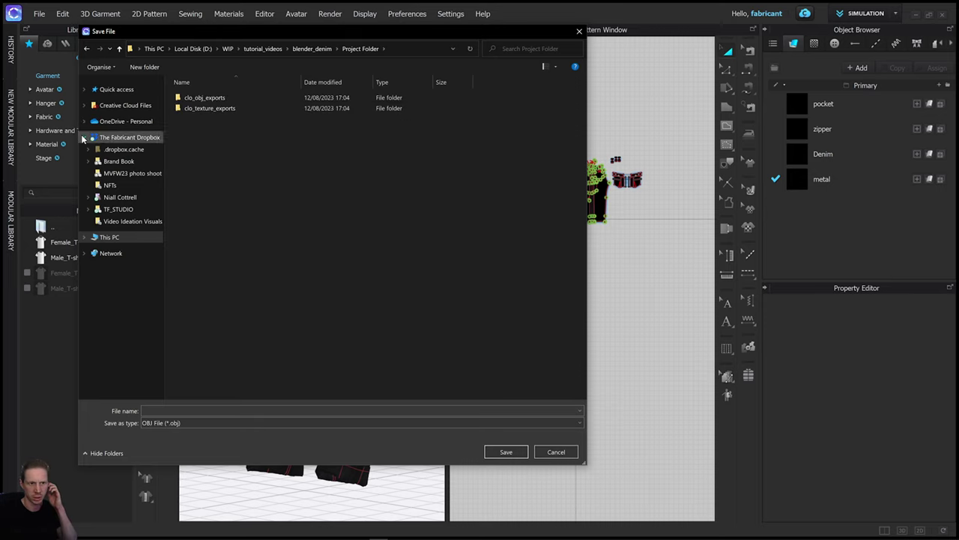
Step: Export the jeans to the clo_texture_exports folder as thick_jeans, a single thick OBJ with unified UV coordinates
left_click(84, 137)
double_click(211, 107)
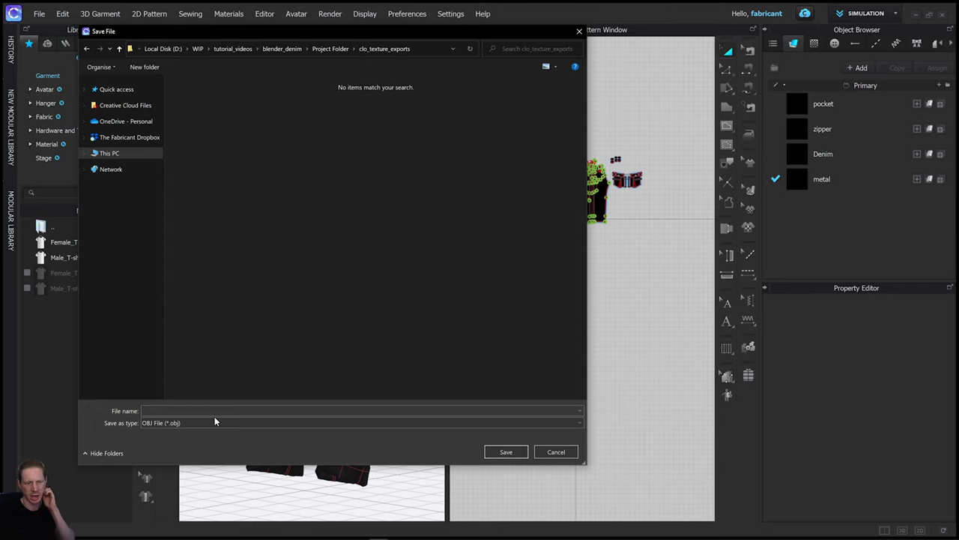
left_click(190, 409)
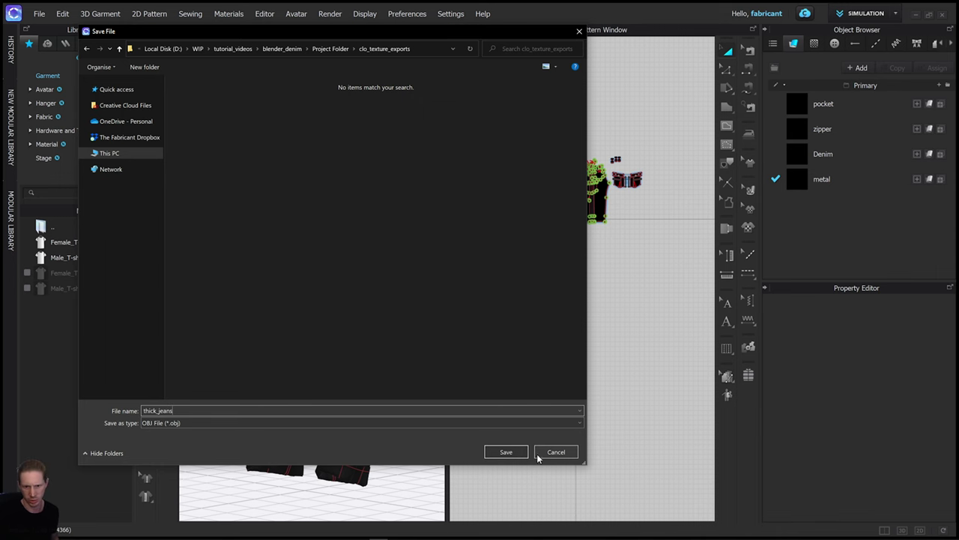
left_click(516, 453)
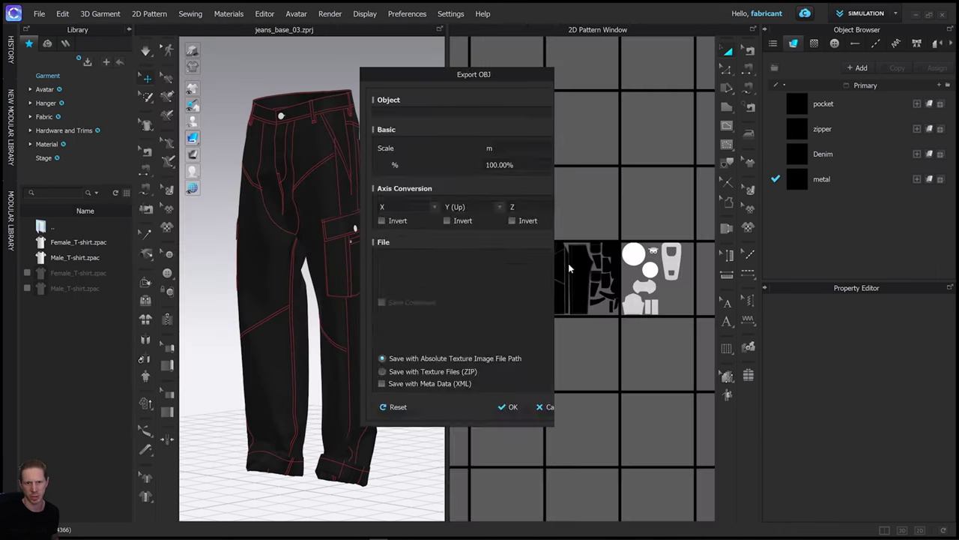
left_click_drag(463, 70, 557, 44)
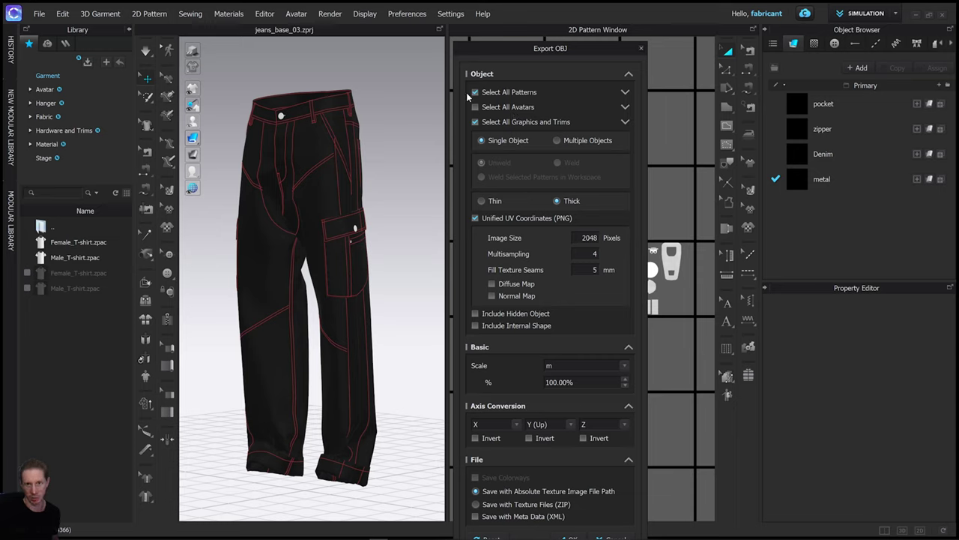
left_click_drag(537, 58, 520, 31)
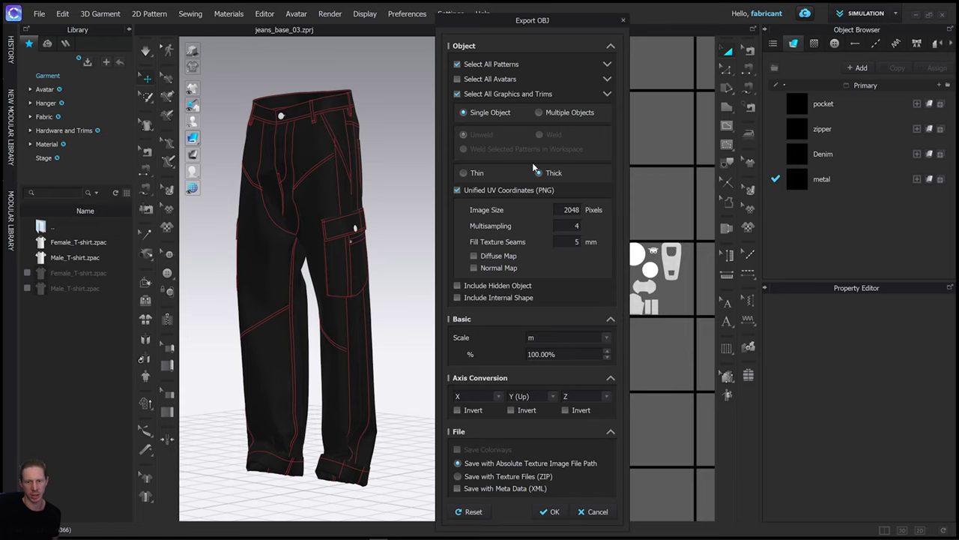
left_click(551, 511)
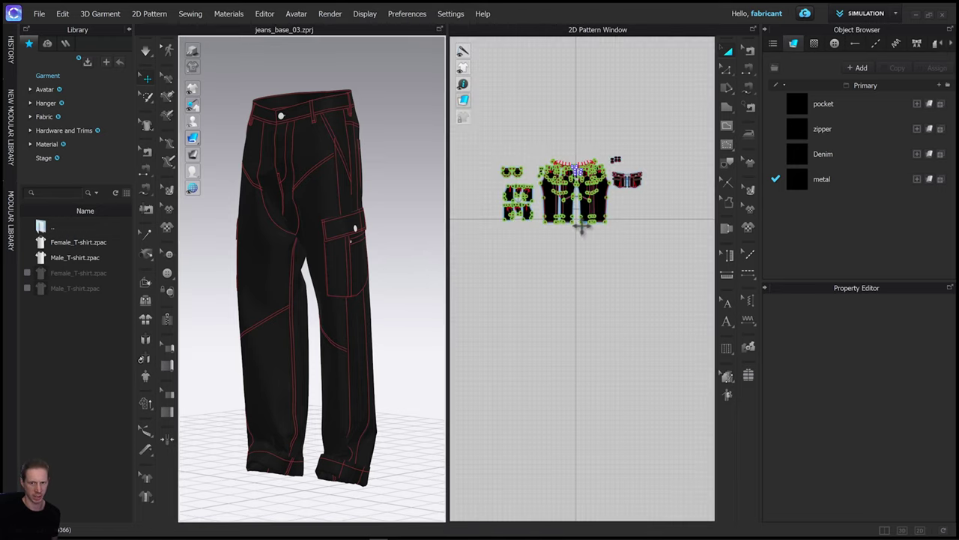
Step: Begin a second OBJ export of the jeans and name the file thin_uw_jeans in the clo_texture_exports folder
left_click(41, 14)
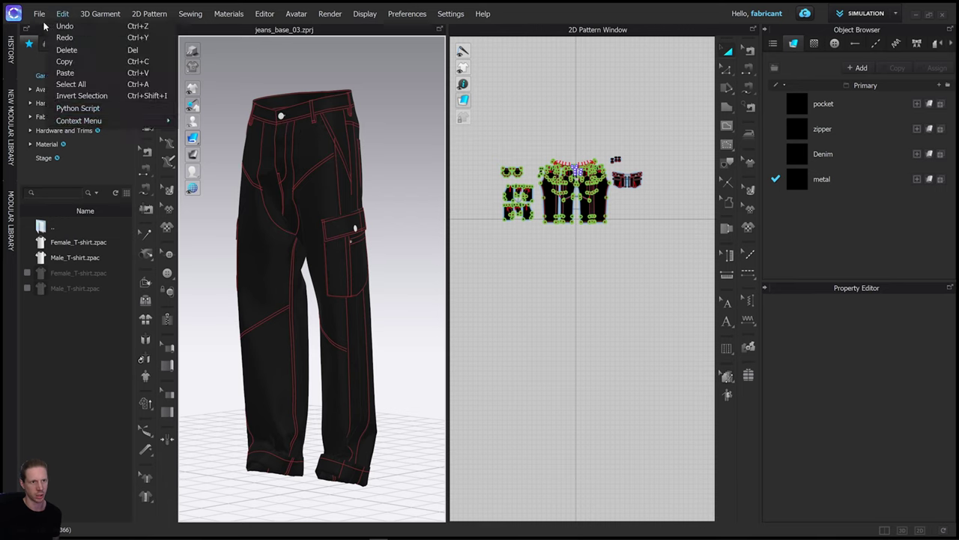
mouse_move(75, 133)
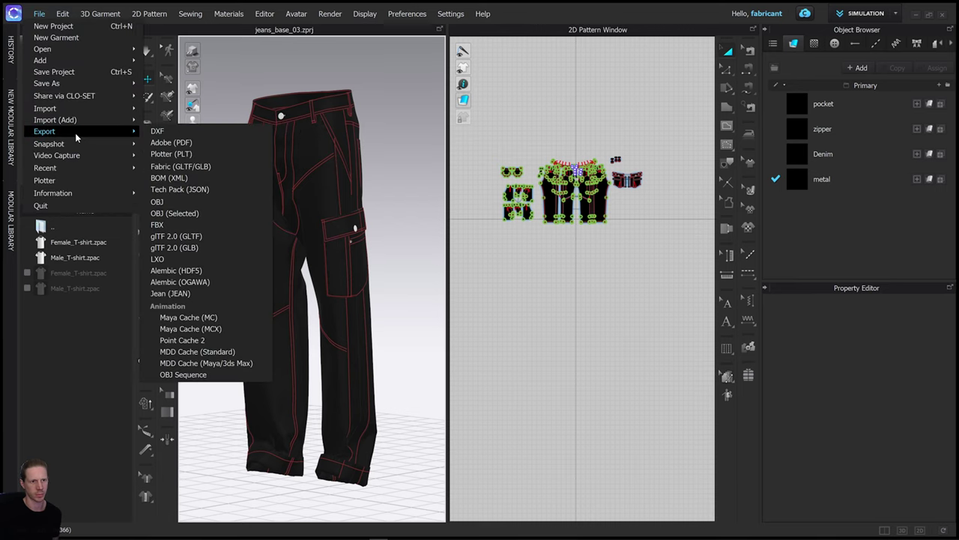
left_click(214, 213)
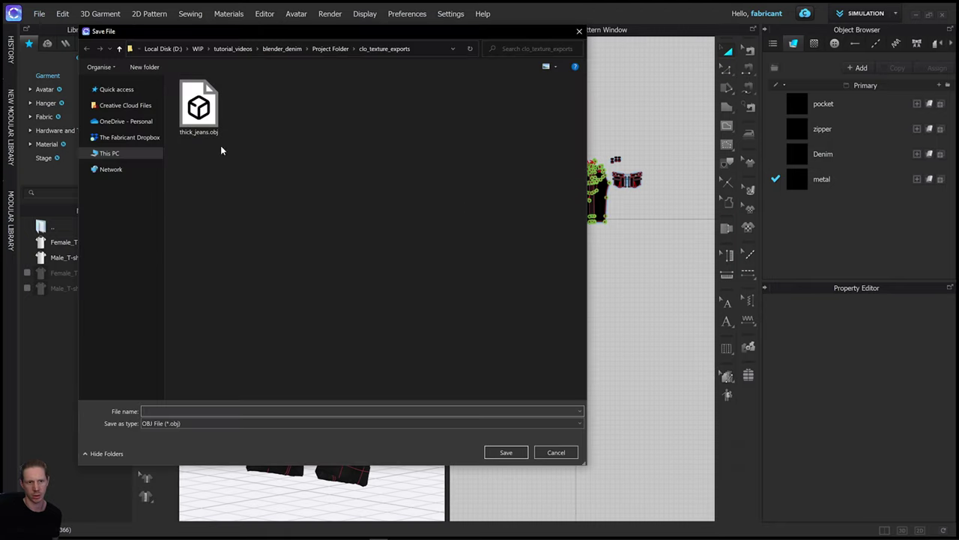
left_click(158, 410)
type("t")
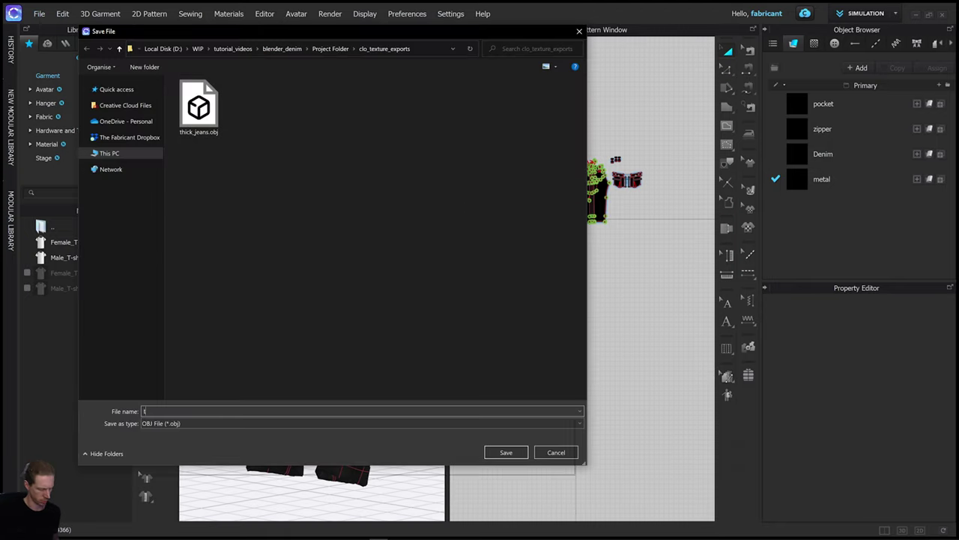
type("hin_")
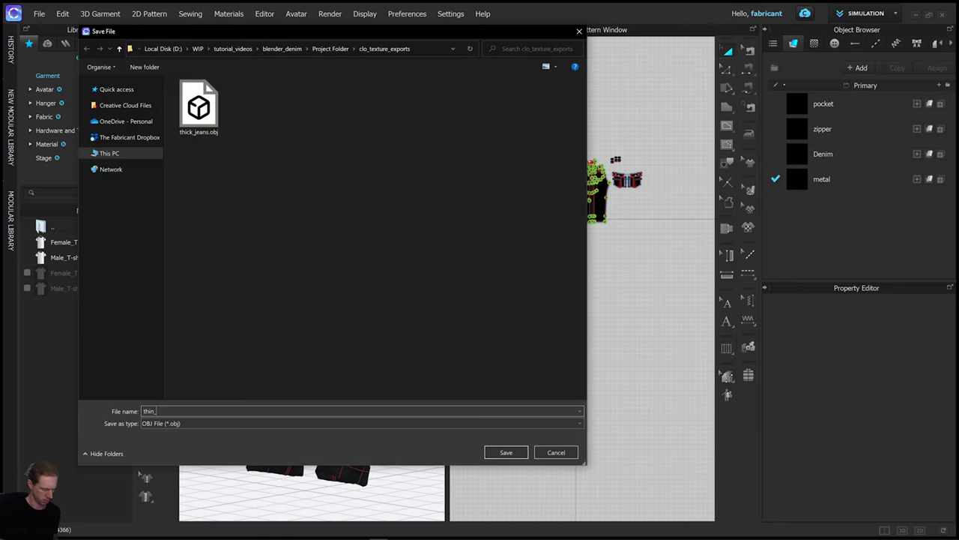
type("uw_jeans")
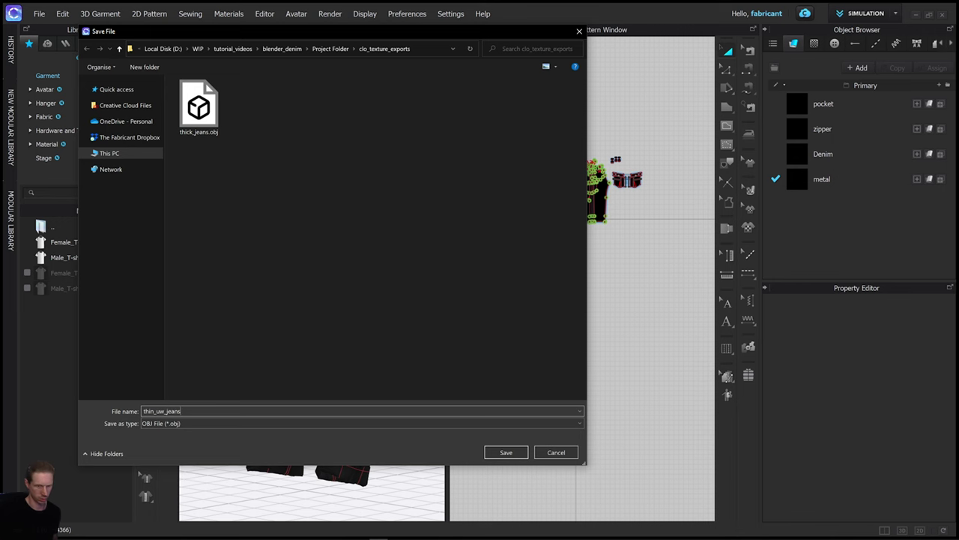
key("Return")
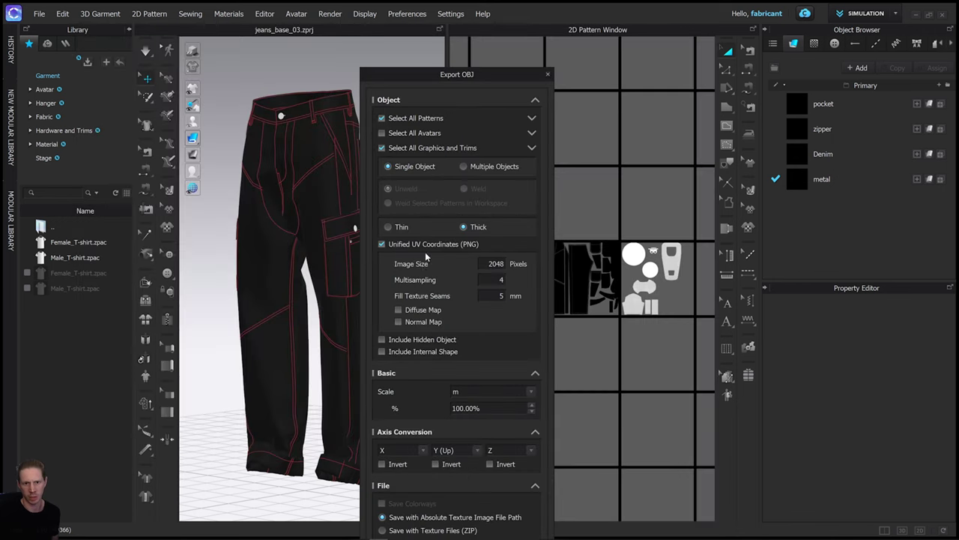
Step: Set the OBJ export to Thin and Unweld, keep unified UV coordinates, and run the export
left_click(398, 228)
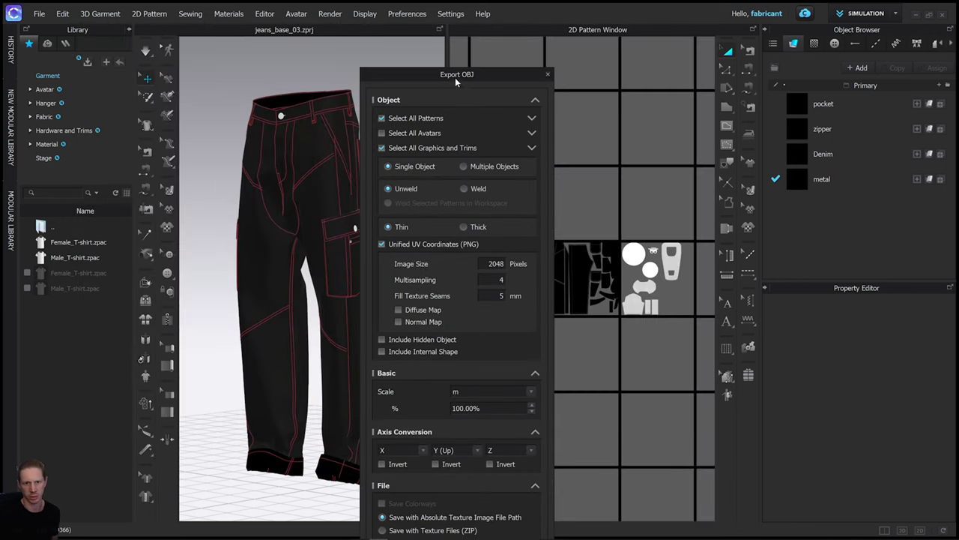
left_click_drag(455, 77, 448, 33)
left_click(467, 522)
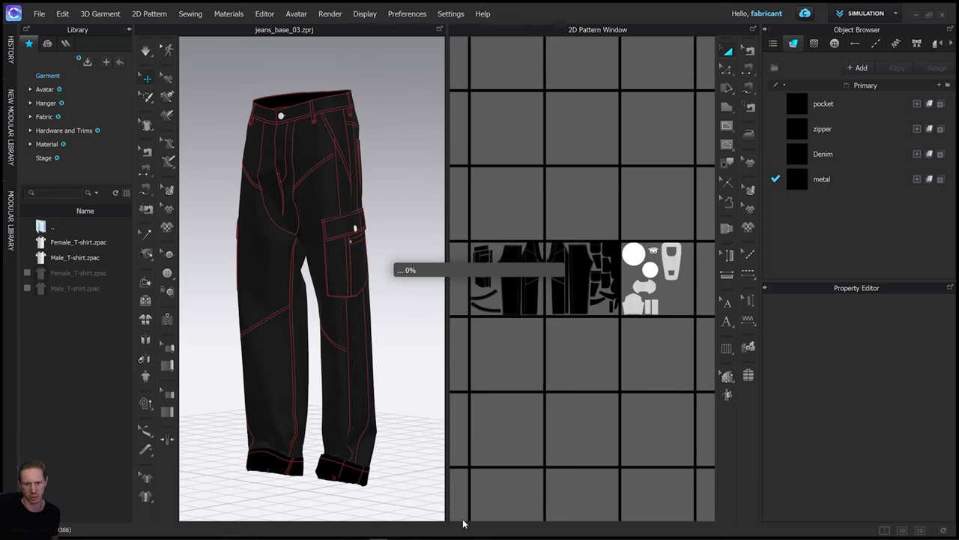
Step: Export the jeans to the clo_texture_exports folder as thin_w, a single thin, welded OBJ with unified UV coordinates
left_click(39, 13)
mouse_move(79, 138)
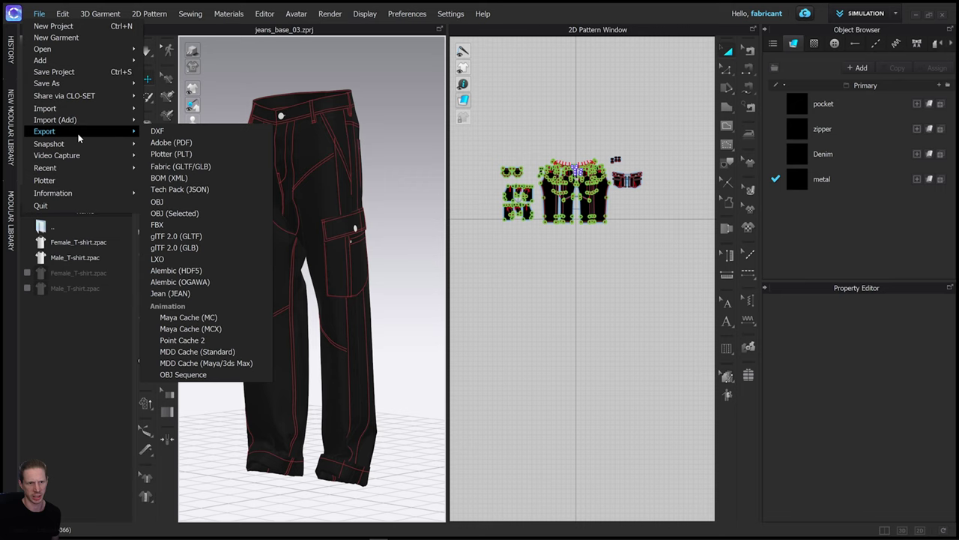
left_click(179, 202)
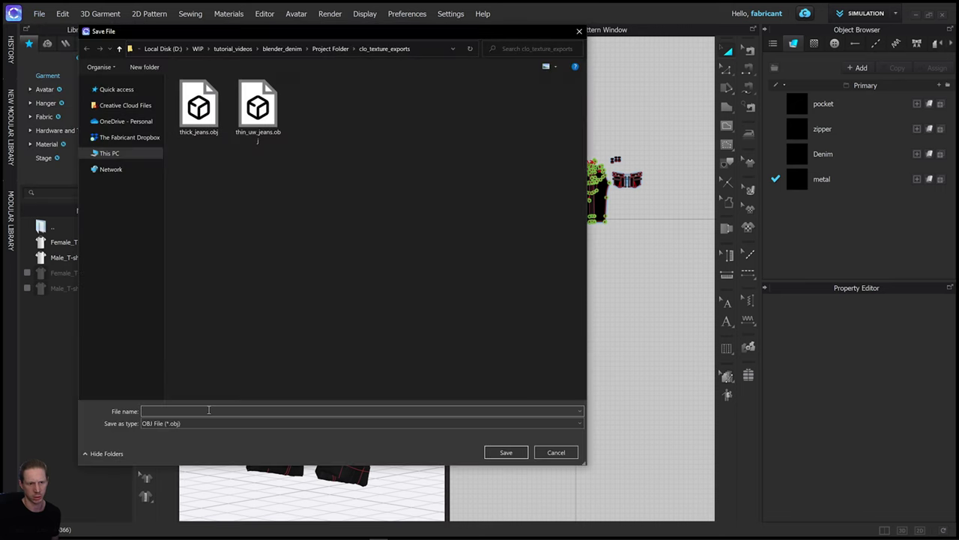
type("thin_")
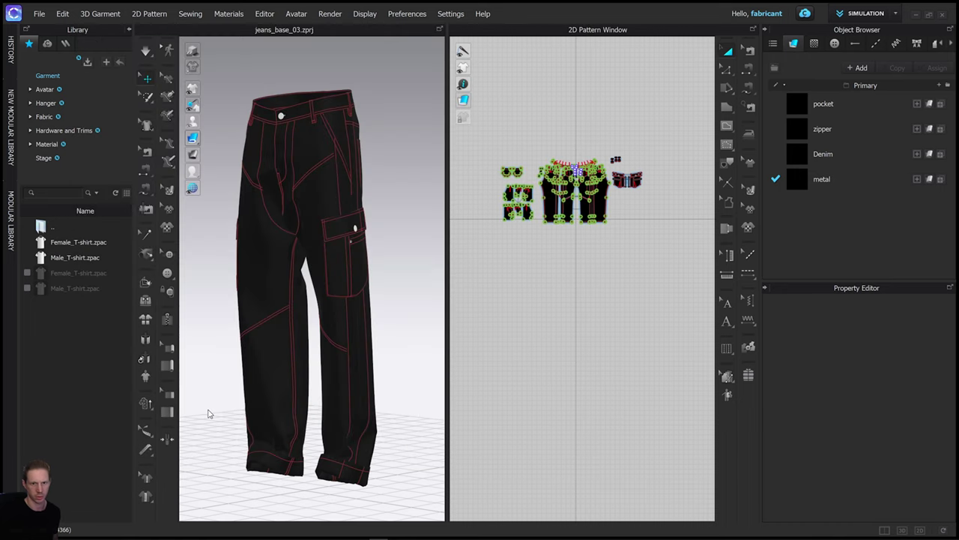
left_click(387, 227)
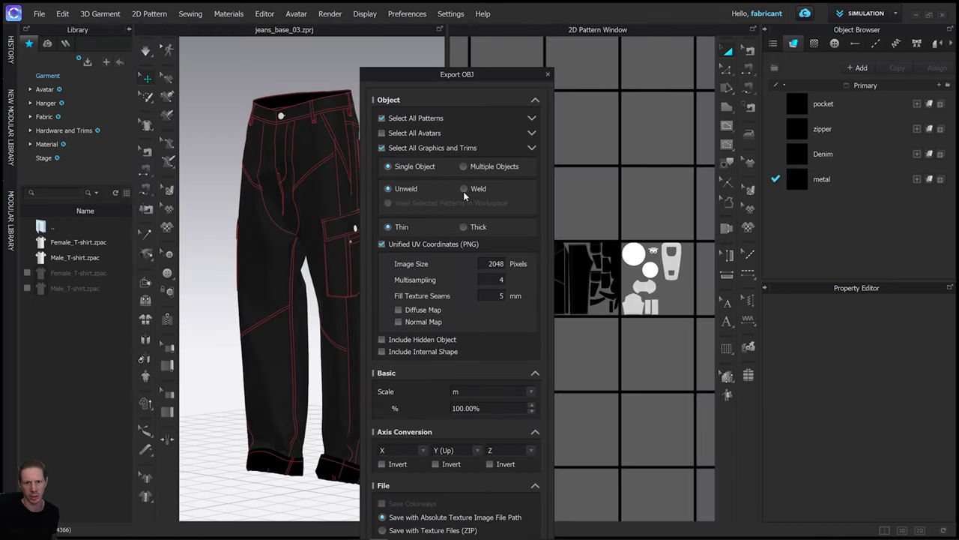
left_click_drag(458, 75, 454, 32)
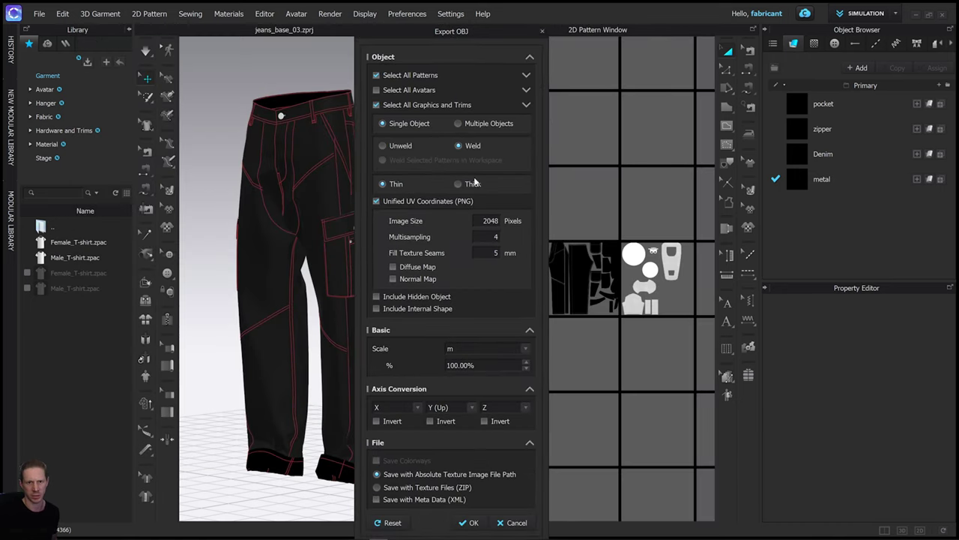
left_click(476, 522)
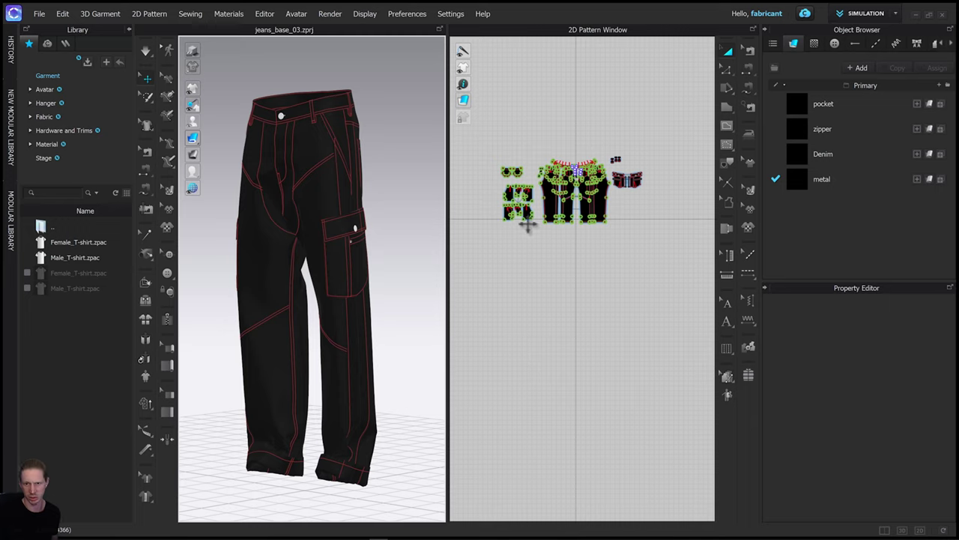
Step: Set the color of the pocket, zipper, Denim and metal fabrics to white together
left_click(727, 52)
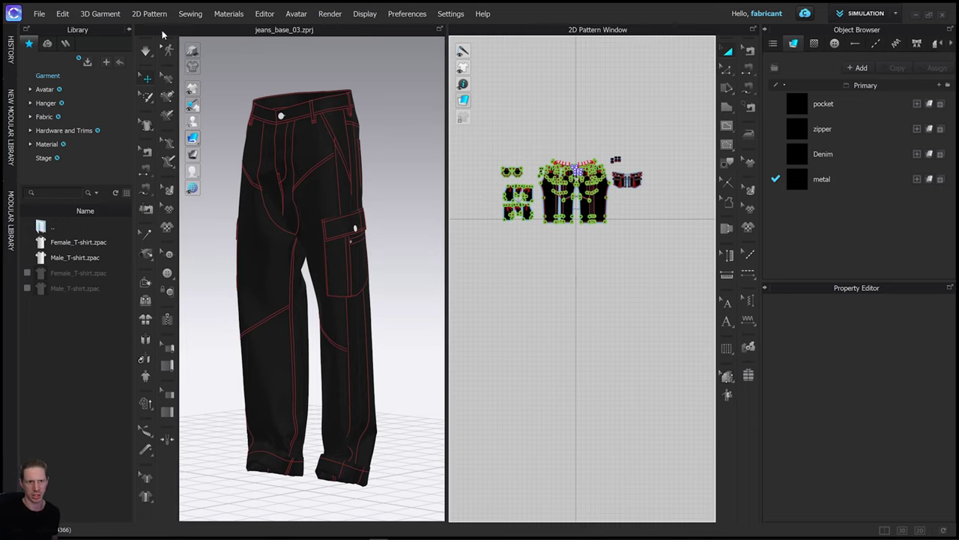
left_click(850, 103)
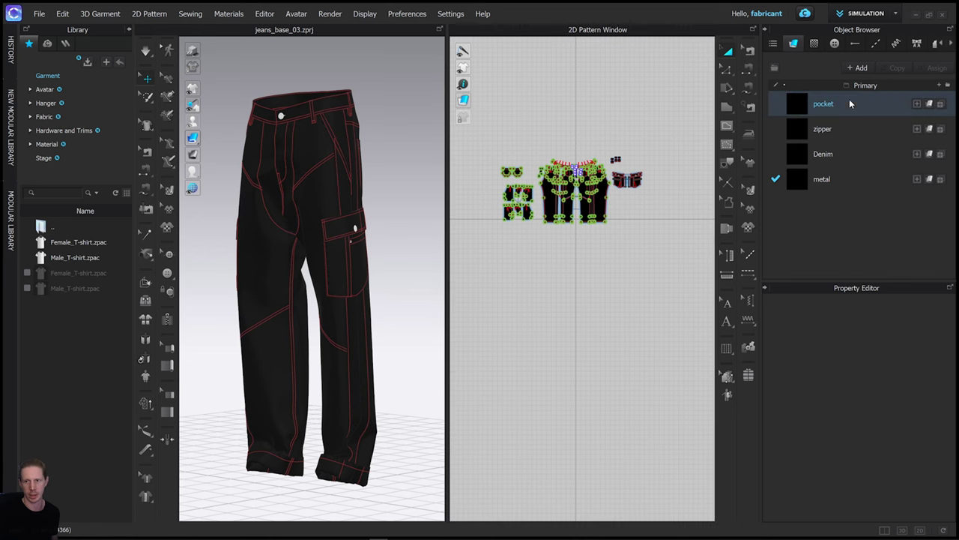
left_click(841, 178, "shift")
left_click(928, 303)
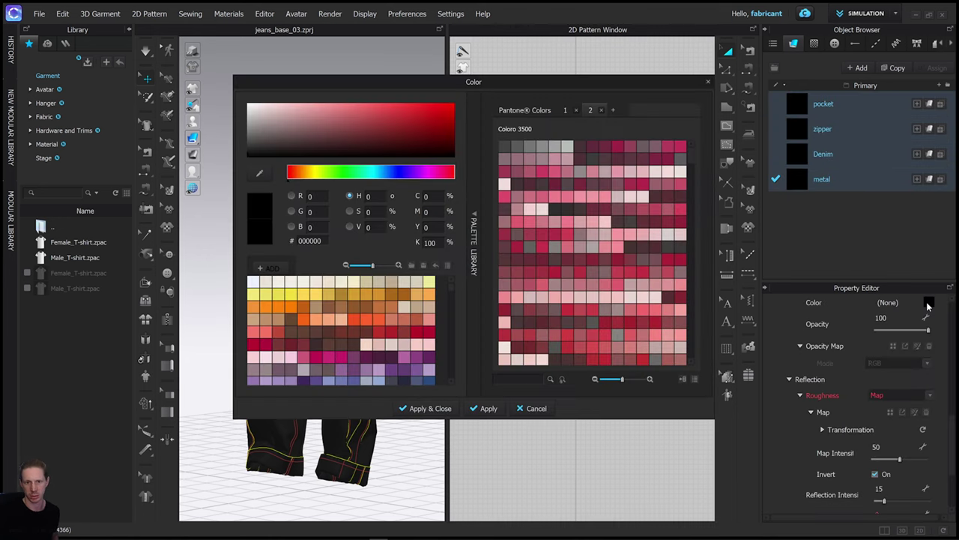
left_click_drag(344, 80, 535, 81)
left_click_drag(441, 131, 439, 105)
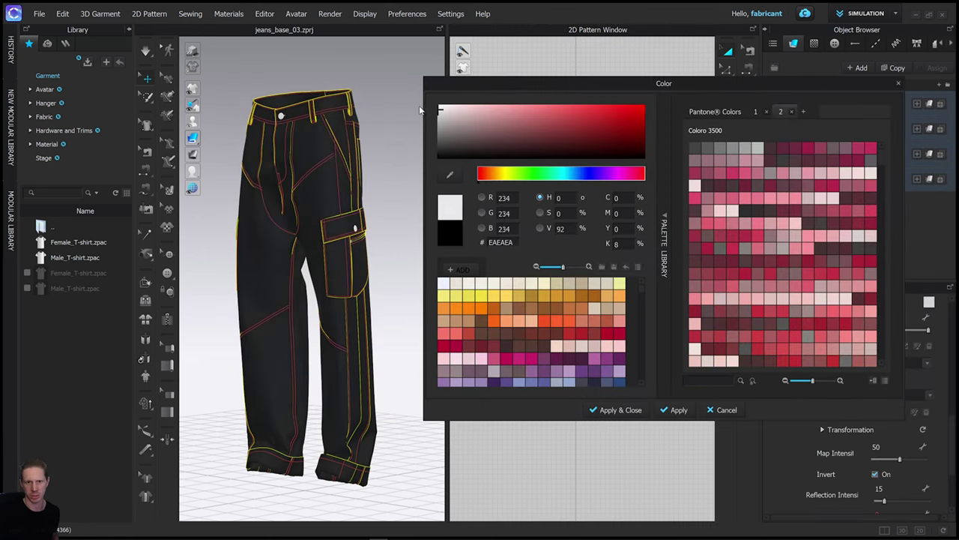
left_click(637, 409)
scroll(349, 300, "down", 3)
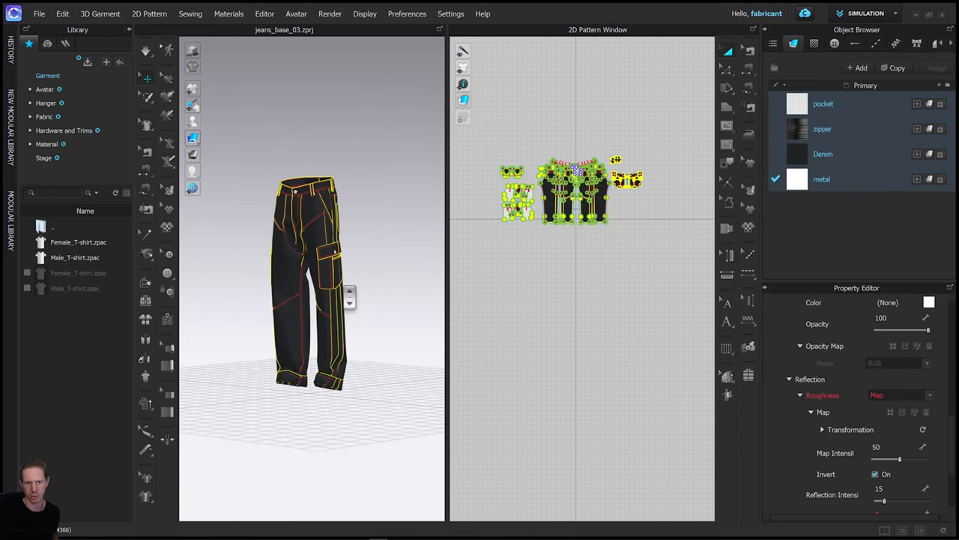
scroll(341, 288, "up", 10)
scroll(345, 284, "down", 6)
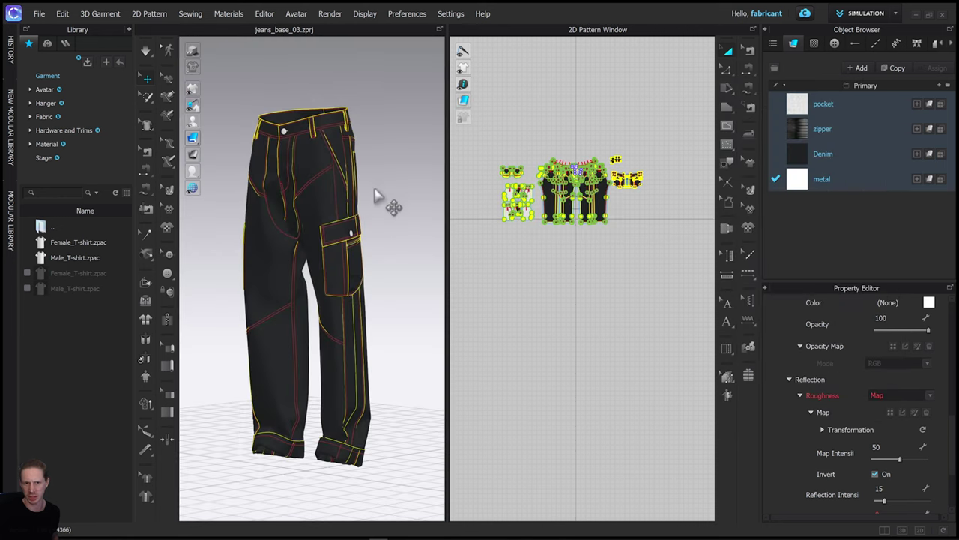
Step: Save the project as a new file named jeans_base_file in Project Folder
left_click(382, 195)
key("ctrl+shift+s")
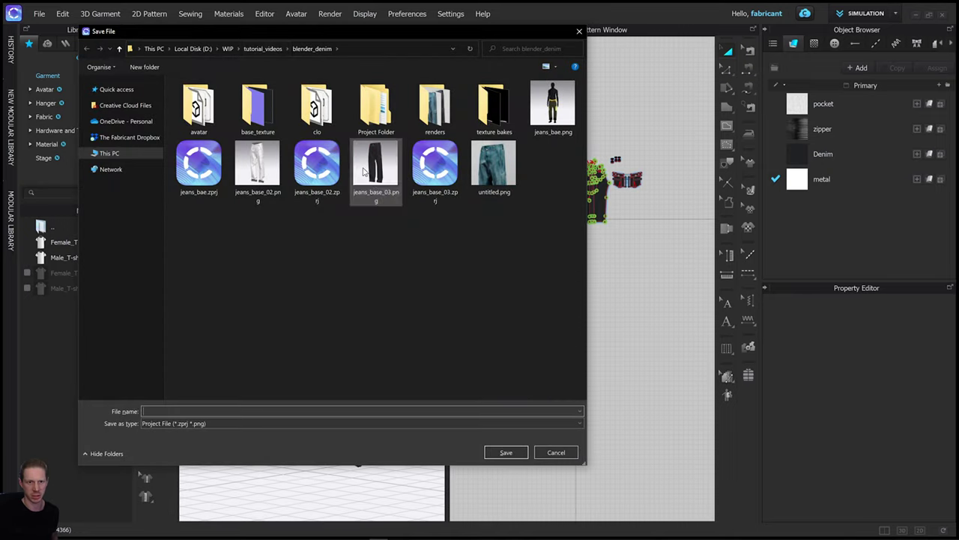
double_click(386, 111)
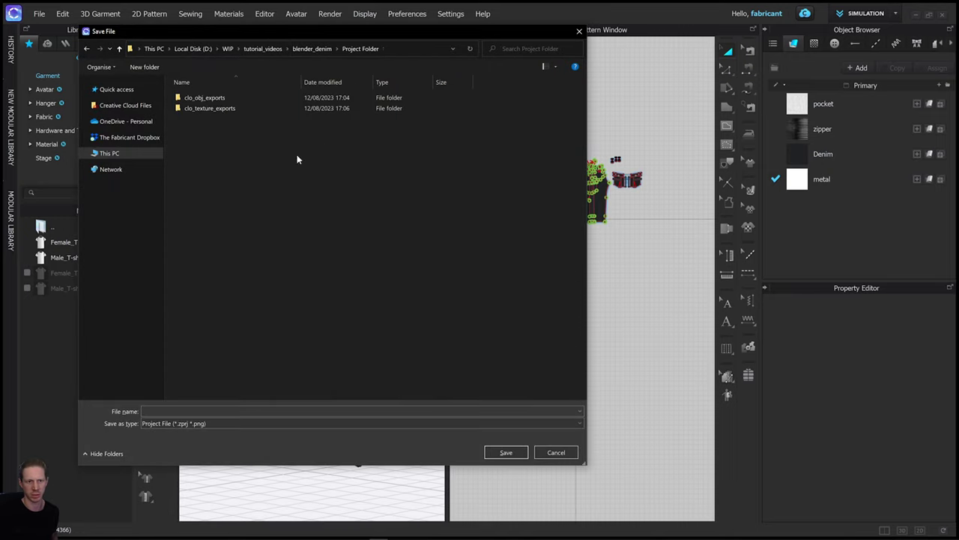
left_click(214, 411)
type("jeans_b")
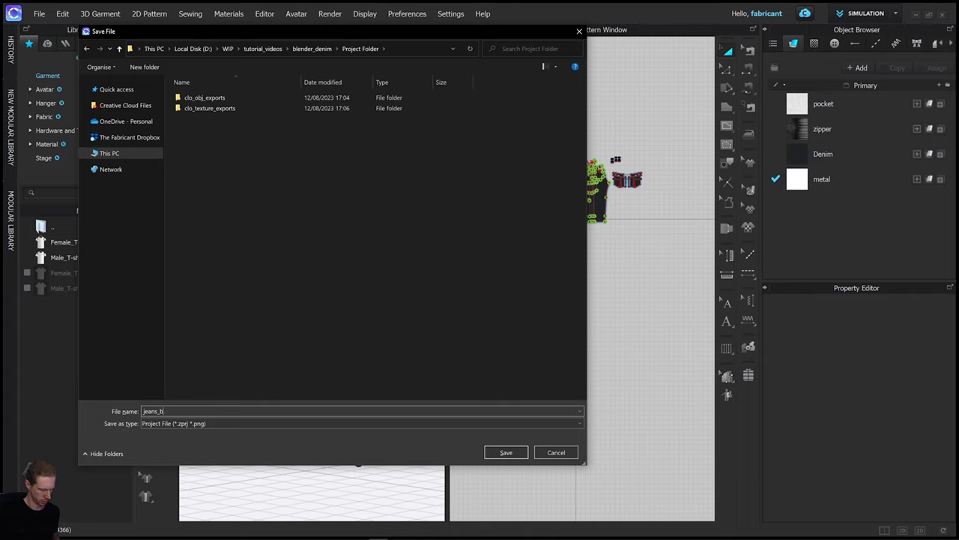
type("aee_file")
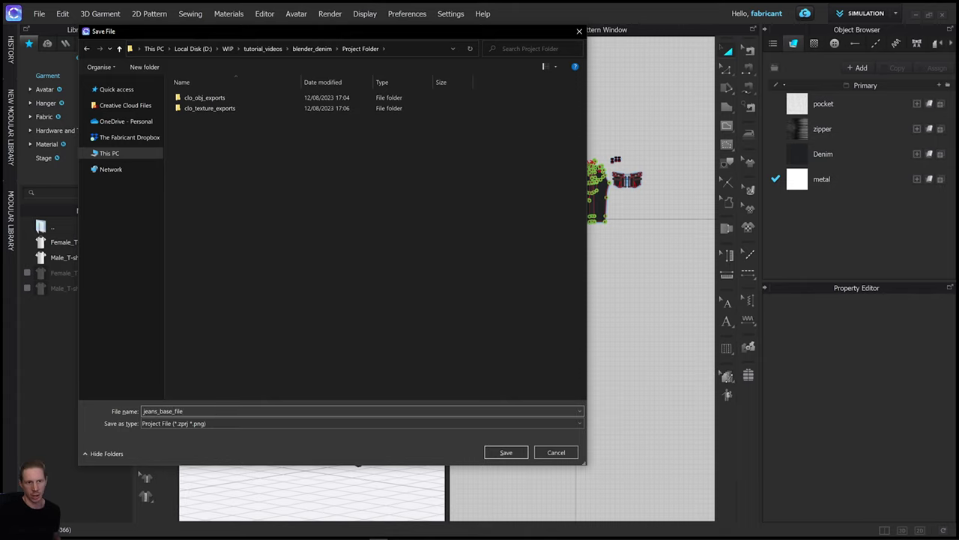
key("Return")
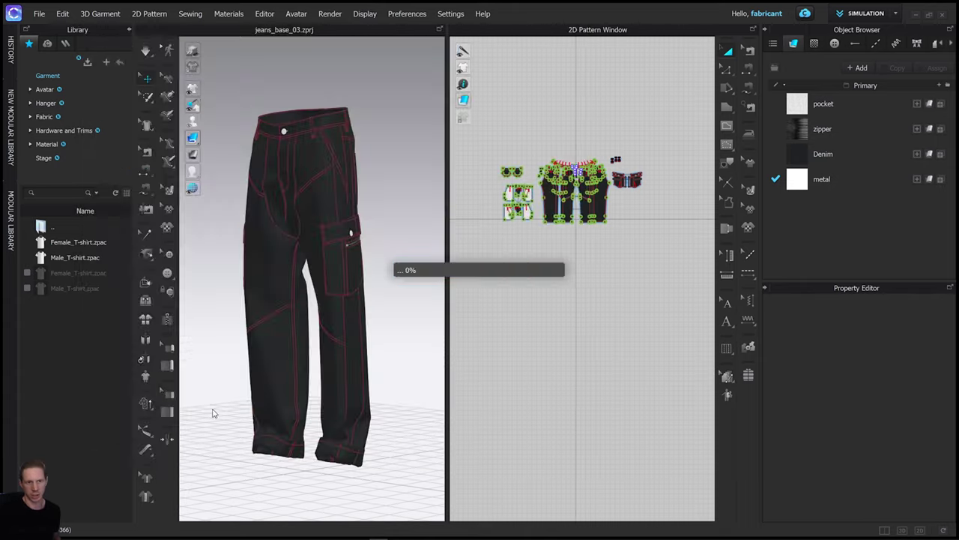
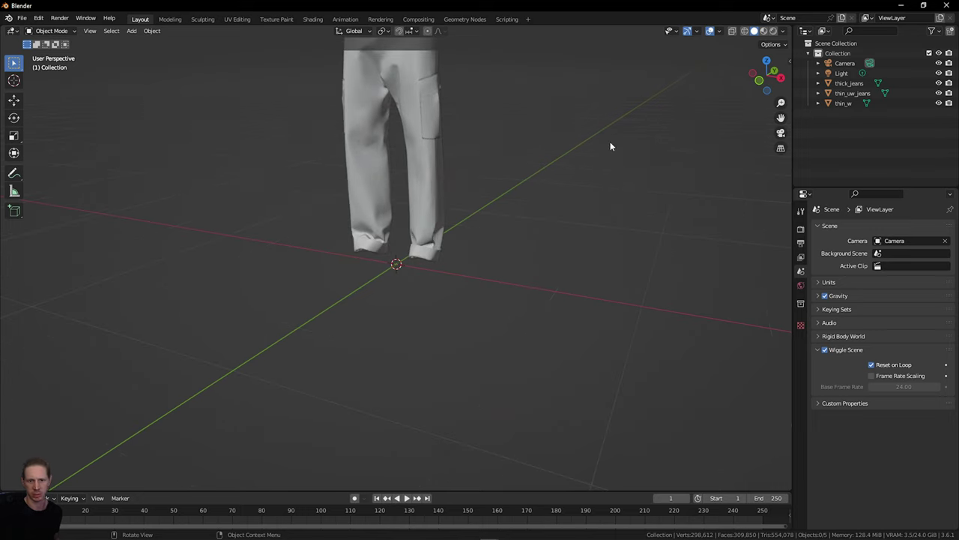
Step: Switch to Blender and examine the imported jeans meshes, including thick_jeans and thin_uw_jeans
left_click_drag(781, 121, 772, 308)
left_click_drag(773, 85, 855, 88)
scroll(713, 149, "up", 7)
scroll(716, 149, "down", 5)
scroll(722, 146, "down", 3)
left_click(856, 84)
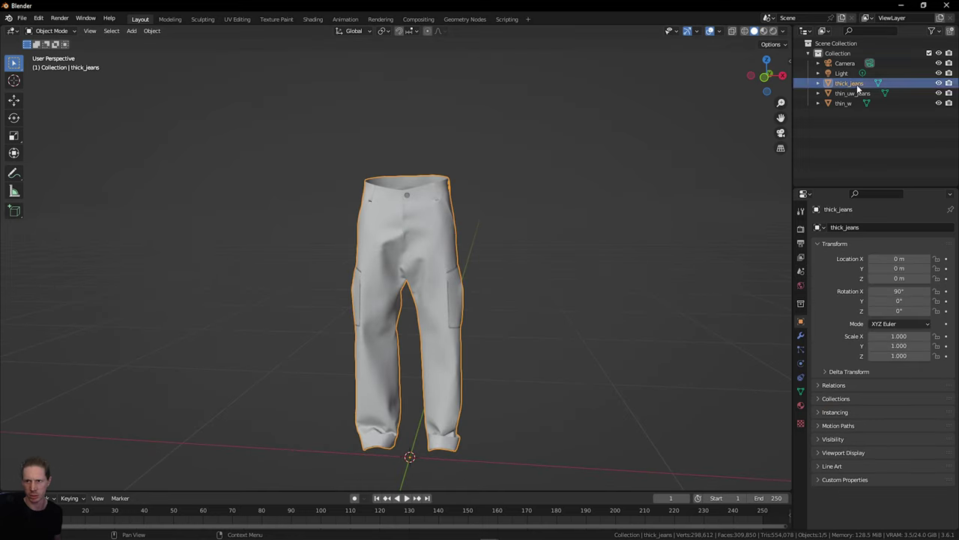
left_click(855, 93)
Step: Move thick_jeans, thin_uw_jeans and thin_w into a new collection named garments
left_click(852, 104)
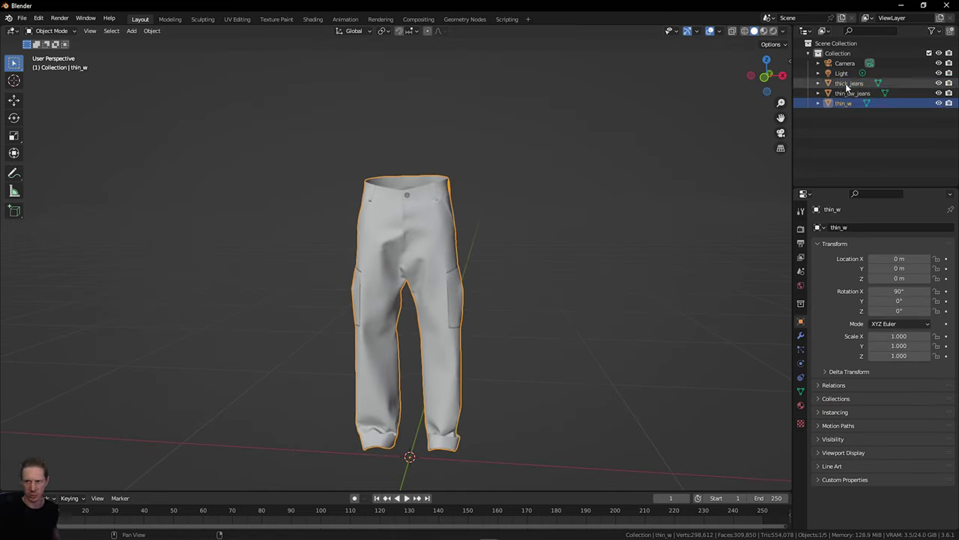
left_click(846, 86, "shift")
key("m")
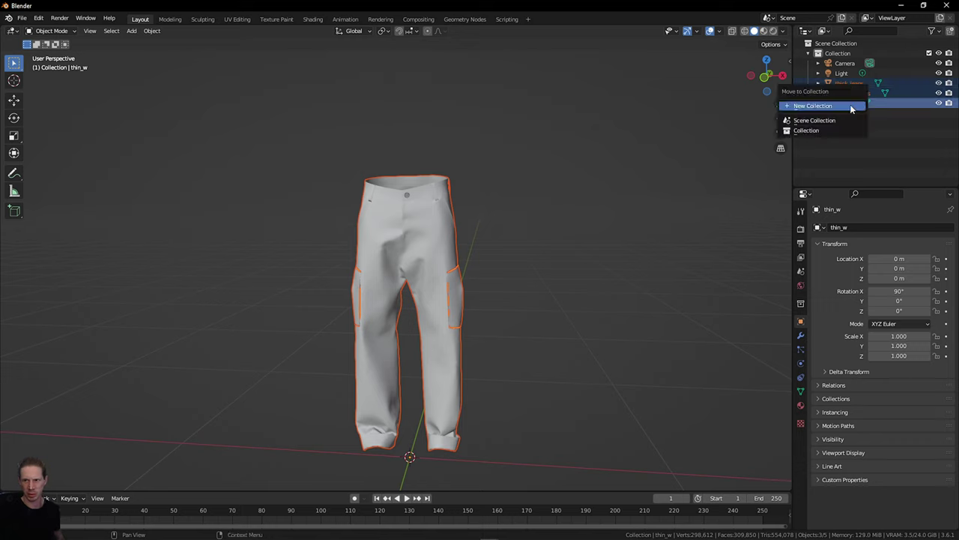
left_click(851, 110)
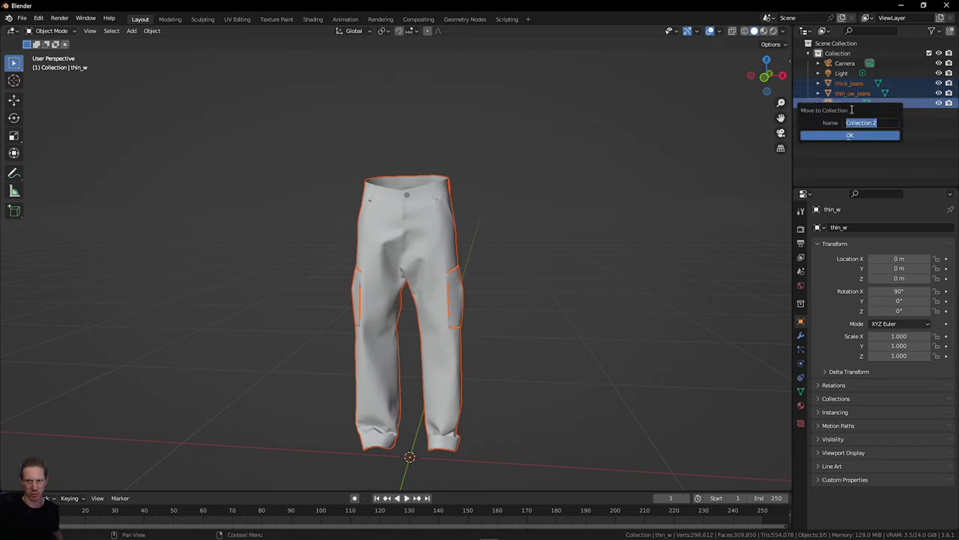
type("garments")
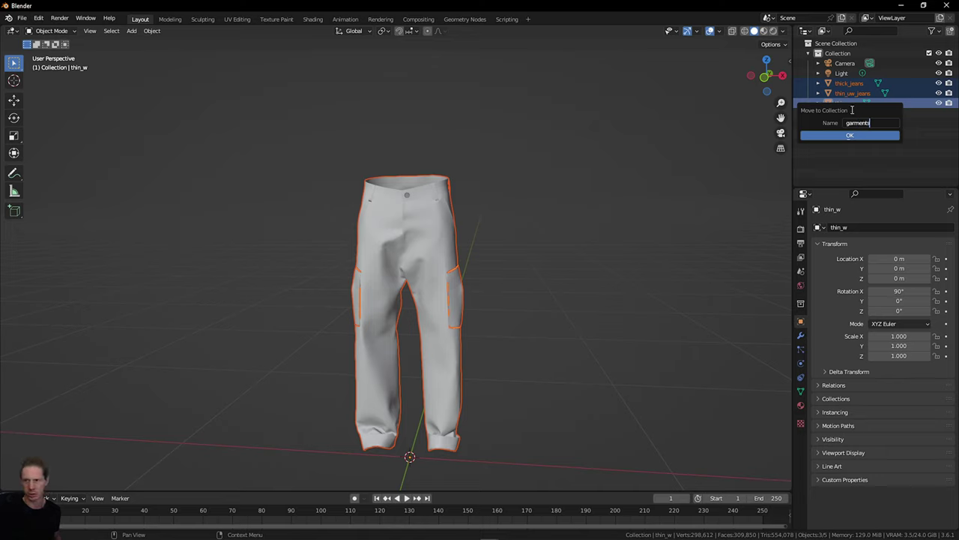
left_click(860, 137)
left_click(858, 137)
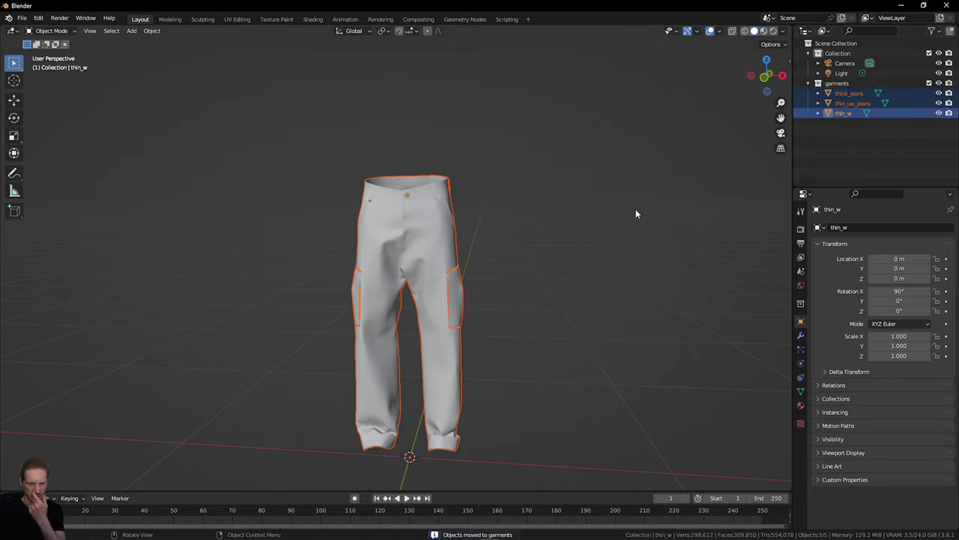
Step: Set the solid viewport shading color to Random and deselect the jeans
left_click(783, 31)
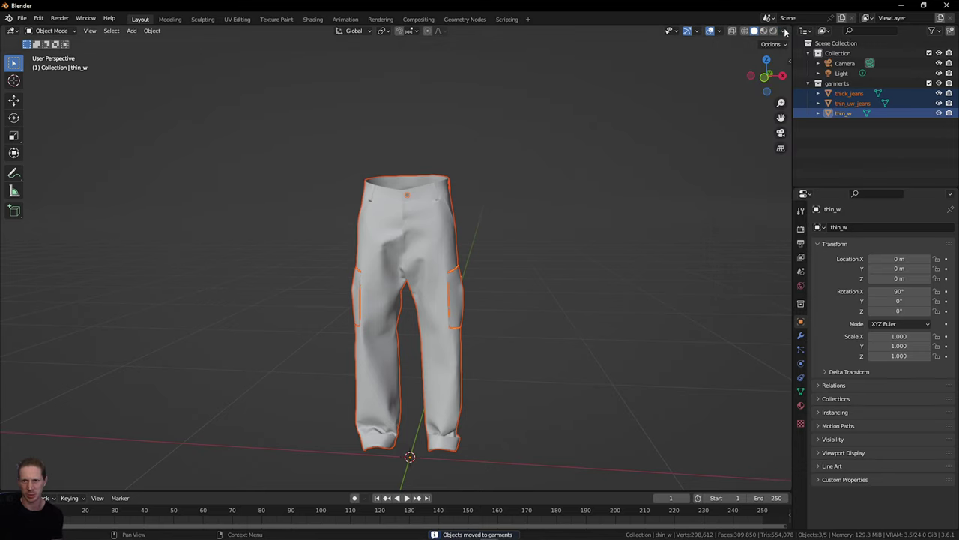
left_click(784, 32)
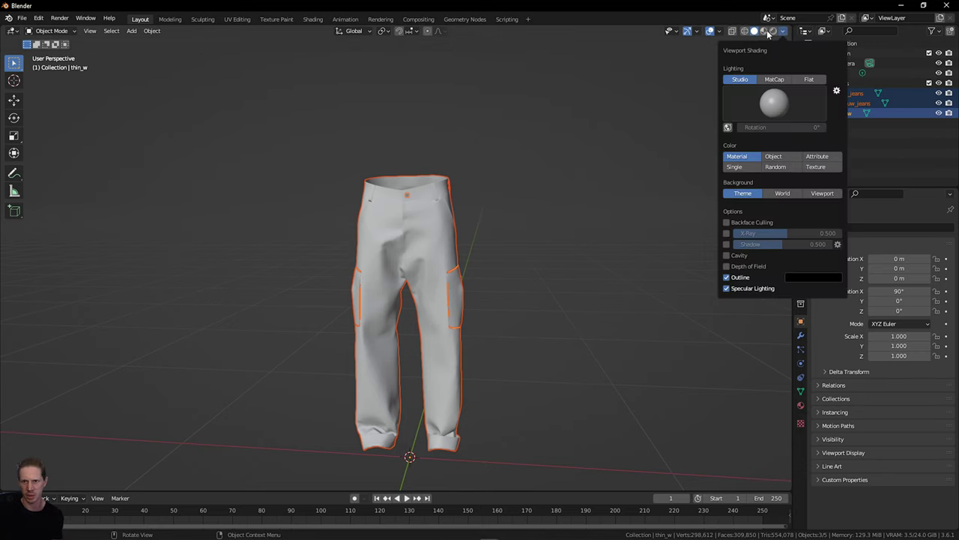
mouse_move(721, 32)
left_click(784, 33)
left_click(779, 167)
left_click(449, 251)
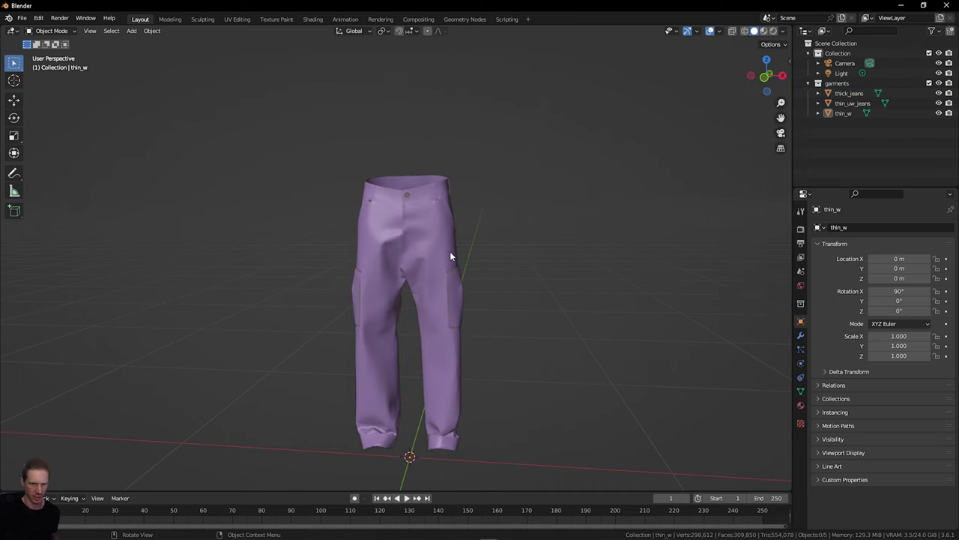
Step: Spread the jeans out side by side, moving thick_jeans to one side of thin_uw_jeans and thin_w to about X -0.5 m on the other
left_click(430, 248)
key("g")
left_click(611, 255)
left_click(436, 255)
key("g")
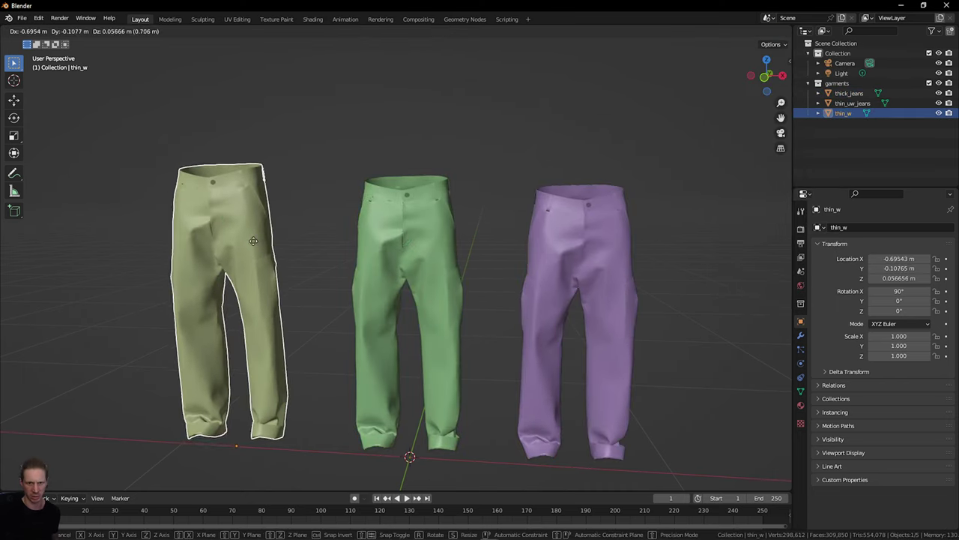
left_click(251, 240)
key("g")
left_click(298, 248)
Step: Compare the waistbands, belt loops and mesh thickness of the welded, unwelded and thick jeans up close
scroll(304, 245, "up", 5)
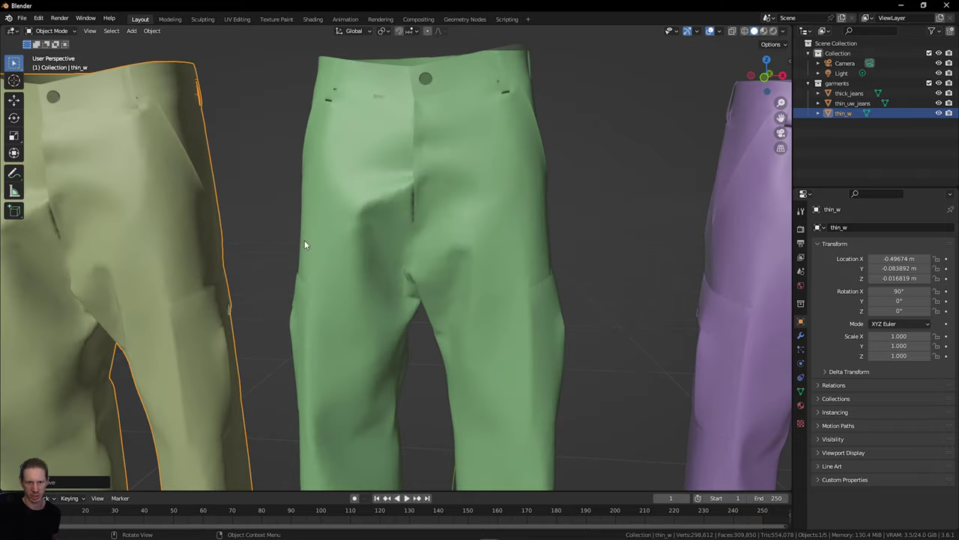
middle_click_drag(209, 86, 546, 197, "shift")
scroll(388, 221, "up", 3)
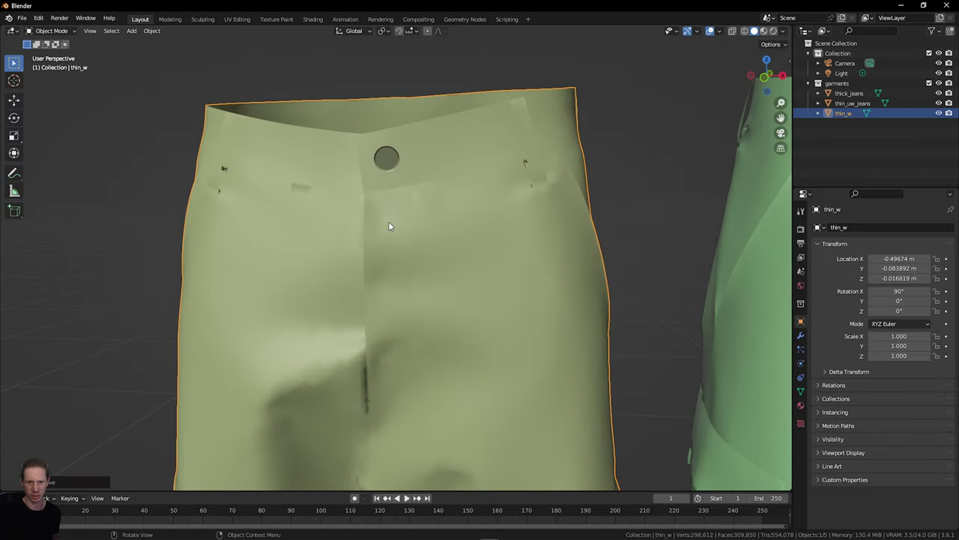
scroll(388, 221, "down", 3)
middle_click_drag(777, 127, 143, 166, "shift")
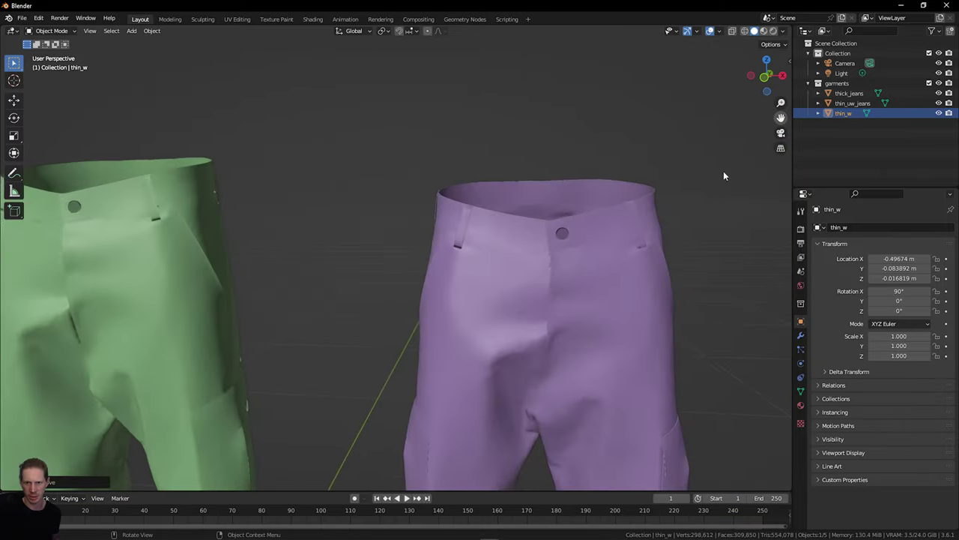
scroll(599, 222, "up", 5)
scroll(635, 192, "down", 2)
left_click_drag(766, 75, 786, 77)
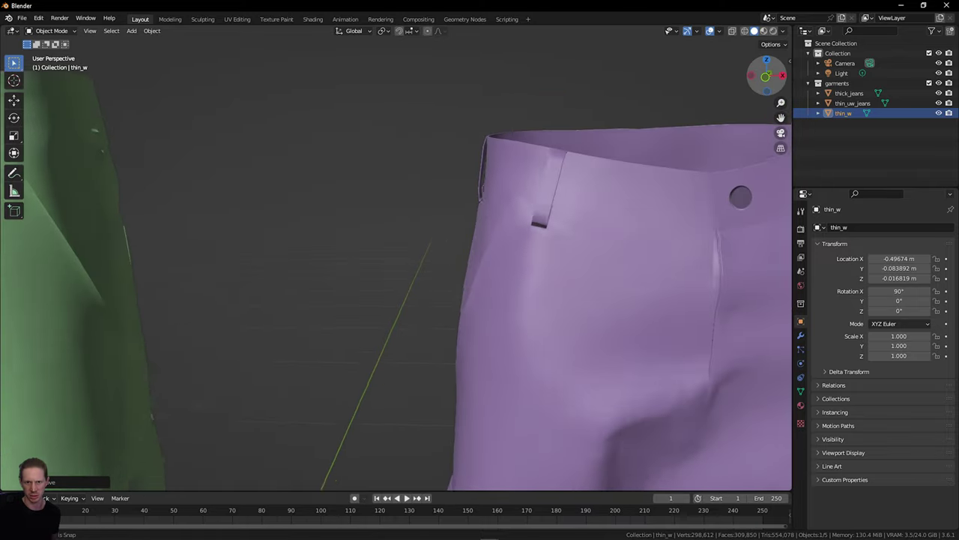
scroll(677, 122, "down", 3)
left_click_drag(780, 117, 862, 106)
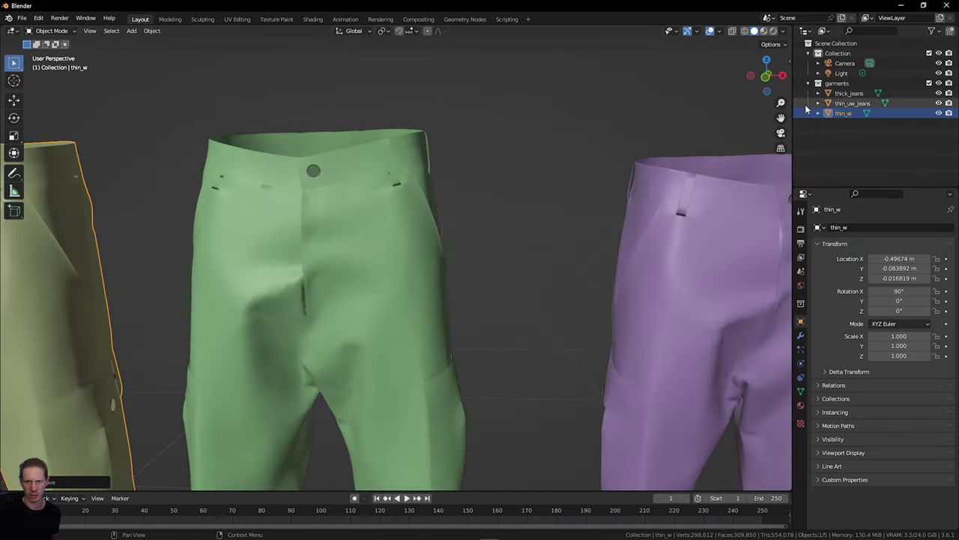
Step: Select thin_uw_jeans and enter Edit Mode on its mesh
left_click(332, 247)
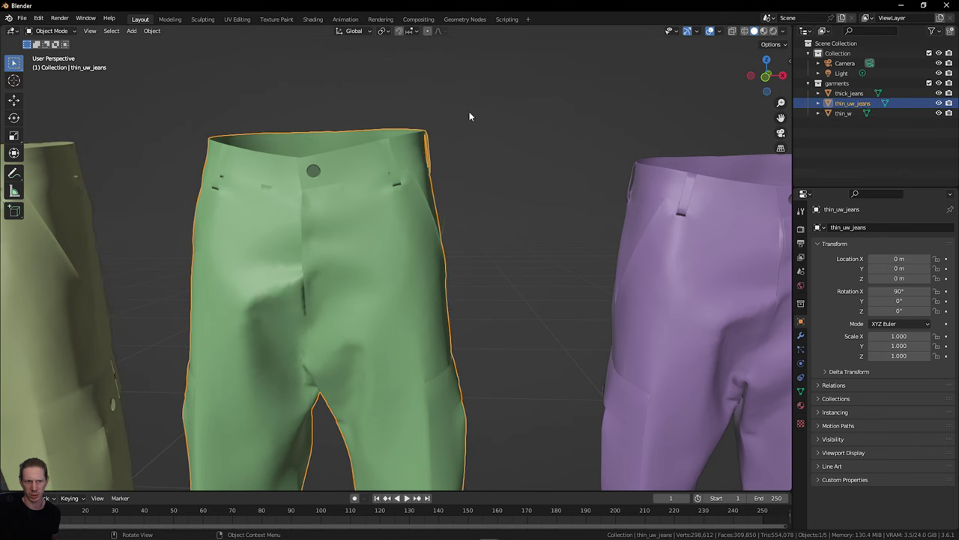
left_click(64, 33)
key("Tab")
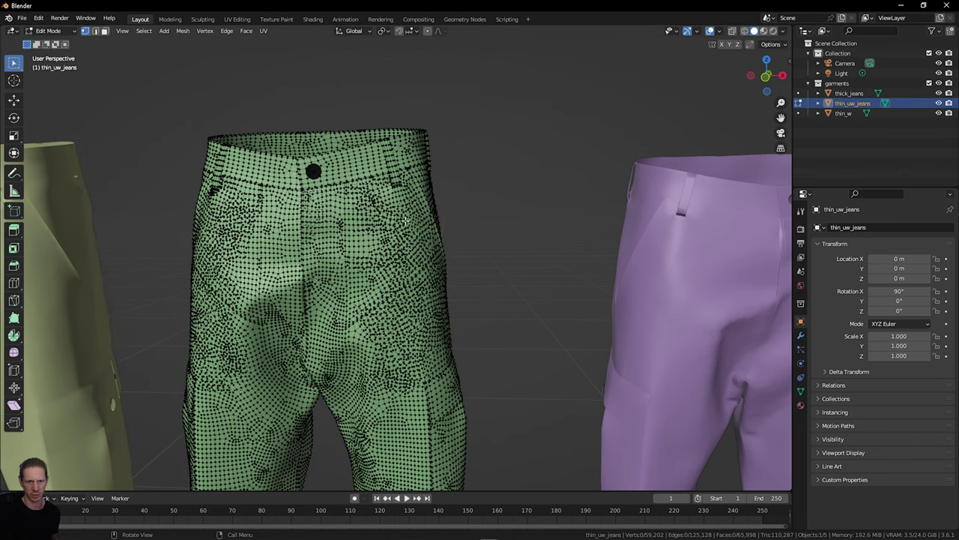
Step: Try pulling the linked side front panel away from thin_uw_jeans, then cancel the move and return to Object Mode
key("l")
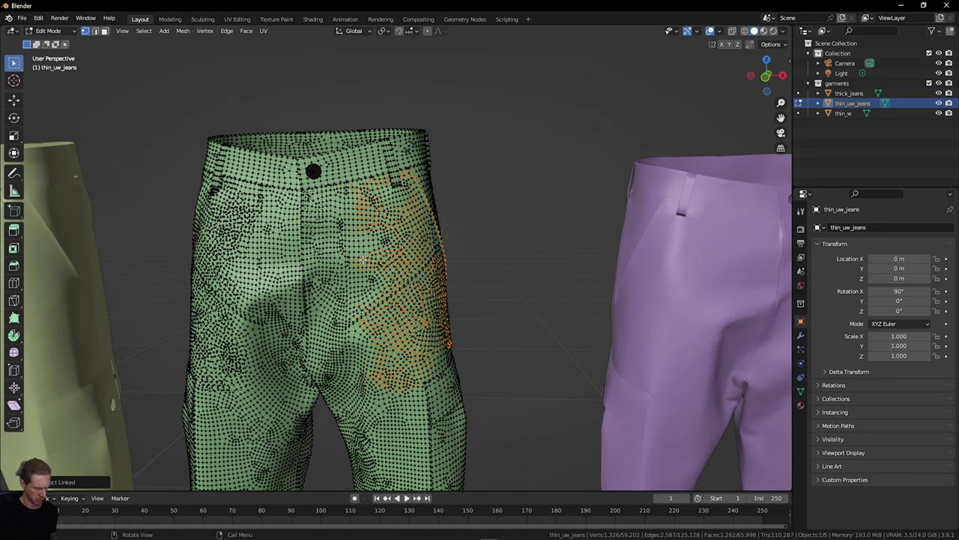
key("g")
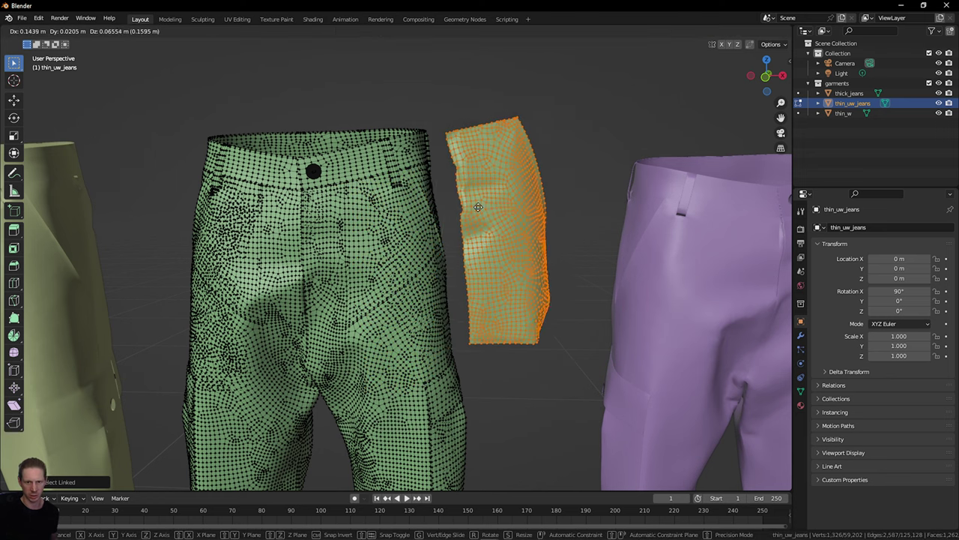
right_click(478, 207)
left_click(58, 32)
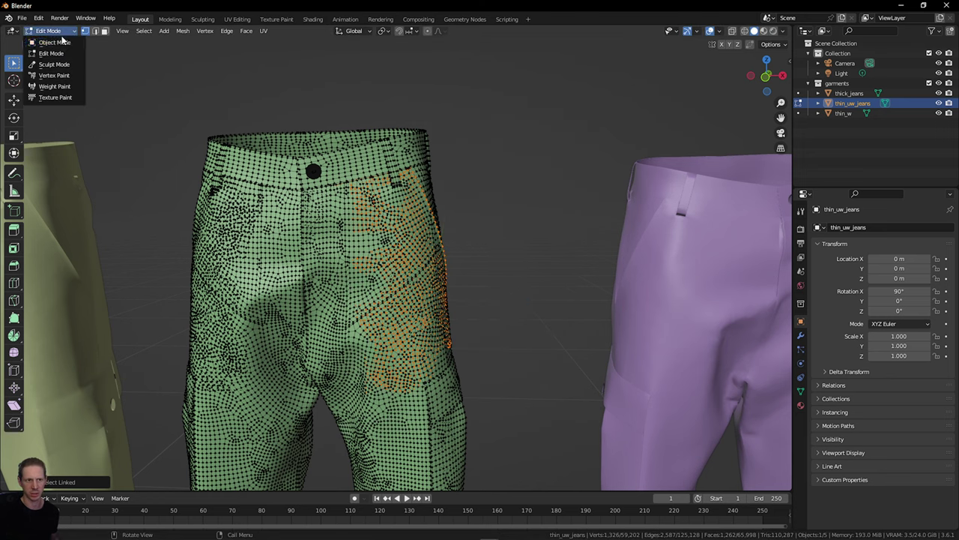
left_click(57, 42)
Step: Enter Edit Mode on thin_w and select one linked front panel, delimiting the selection by UVs
middle_click_drag(213, 254, 608, 169, "shift")
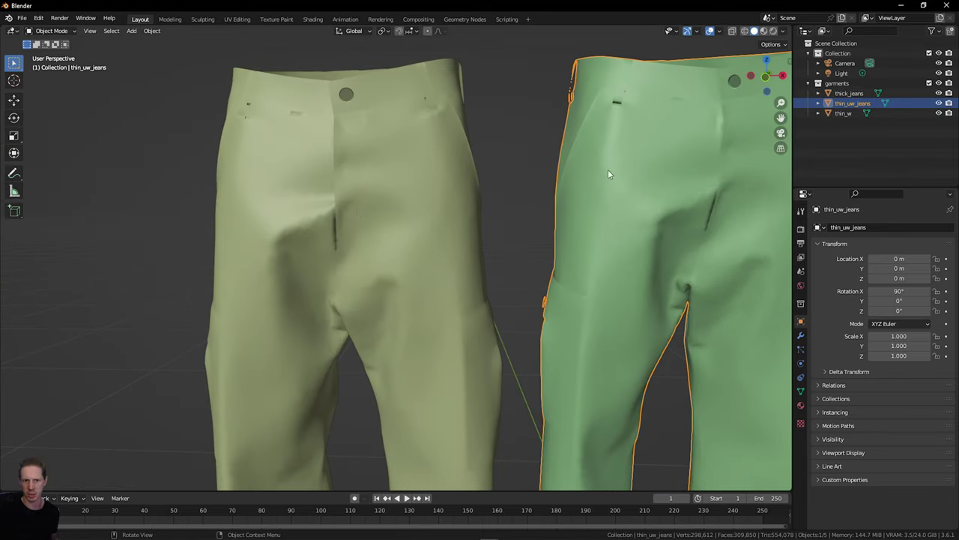
left_click(375, 207)
left_click(48, 30)
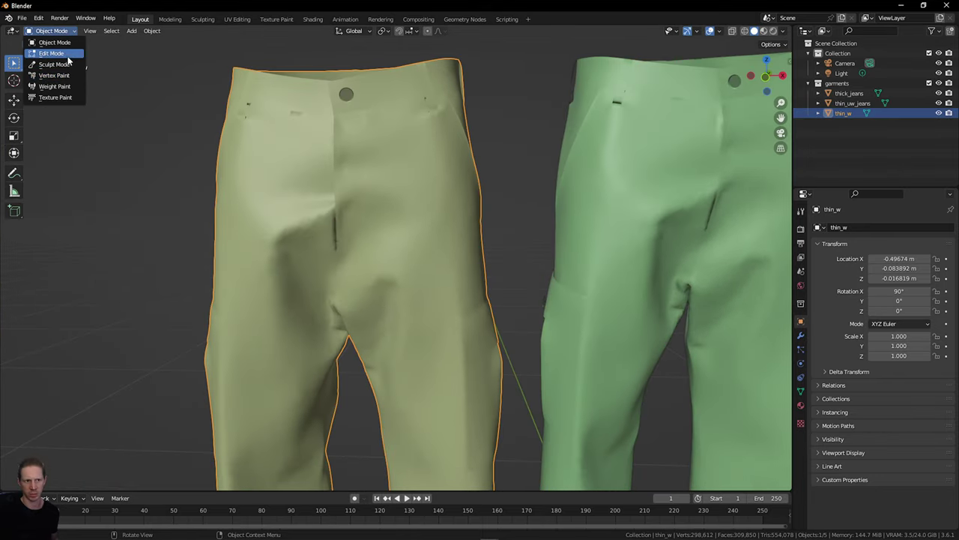
left_click(59, 52)
key("ctrl+l")
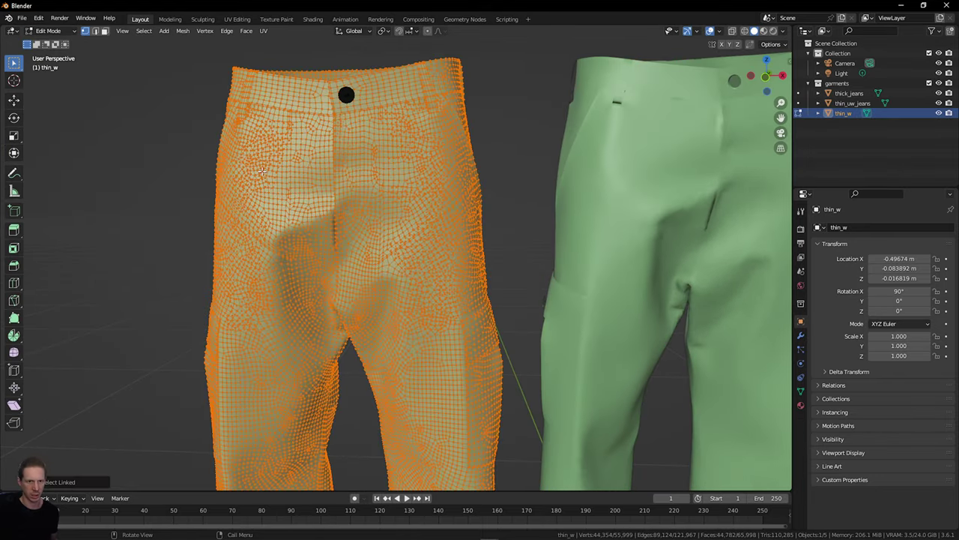
left_click(68, 482)
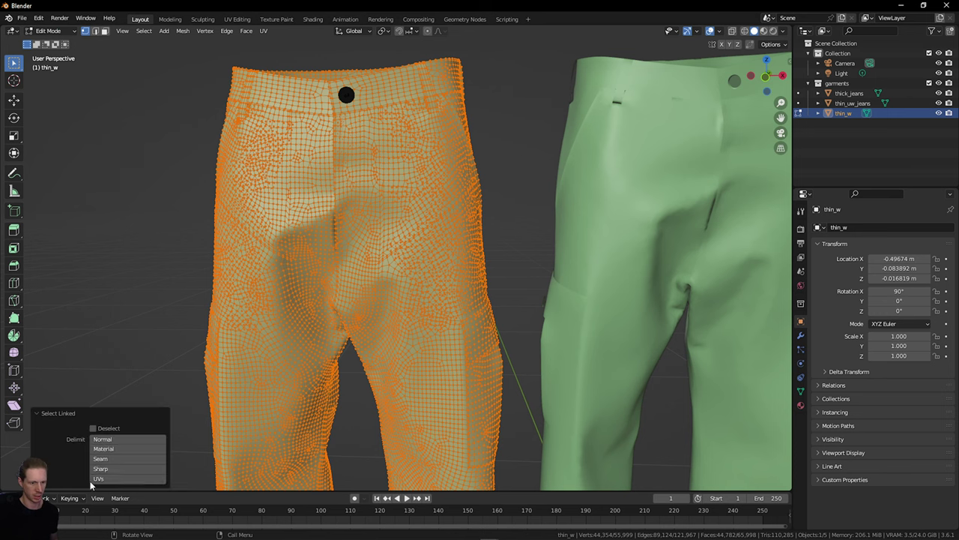
left_click(124, 478)
Step: Try moving the selected front panel away from thin_w, cancel the move and return to Object Mode
key("g")
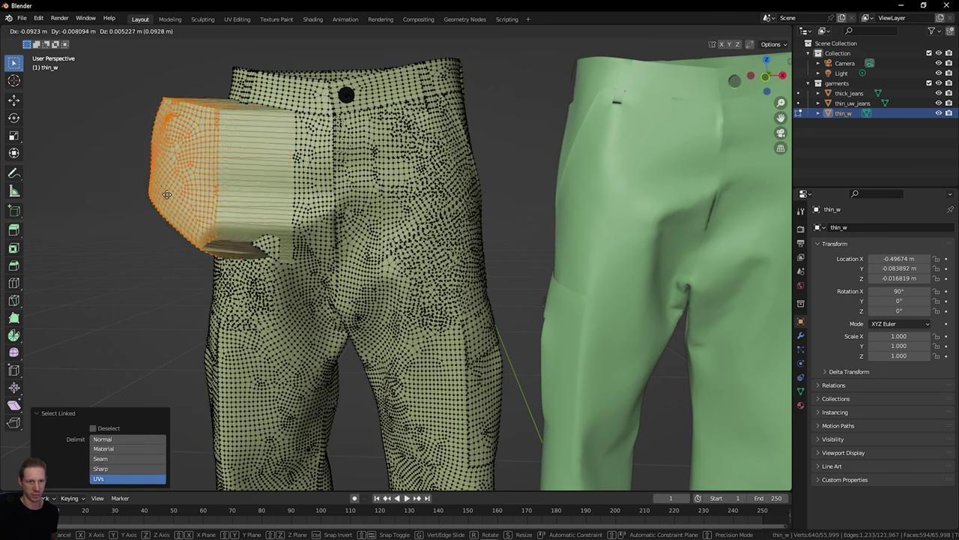
right_click(209, 213)
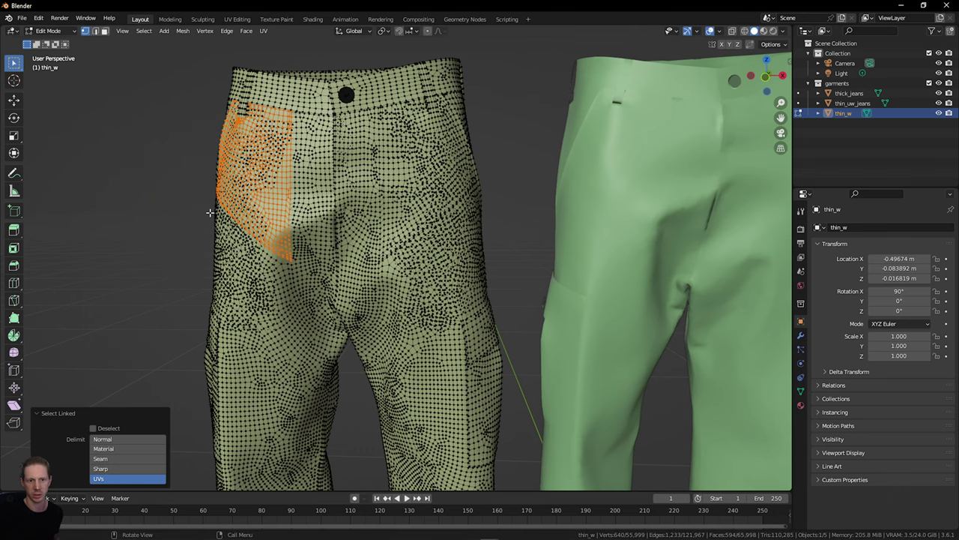
left_click(47, 31)
left_click(59, 43)
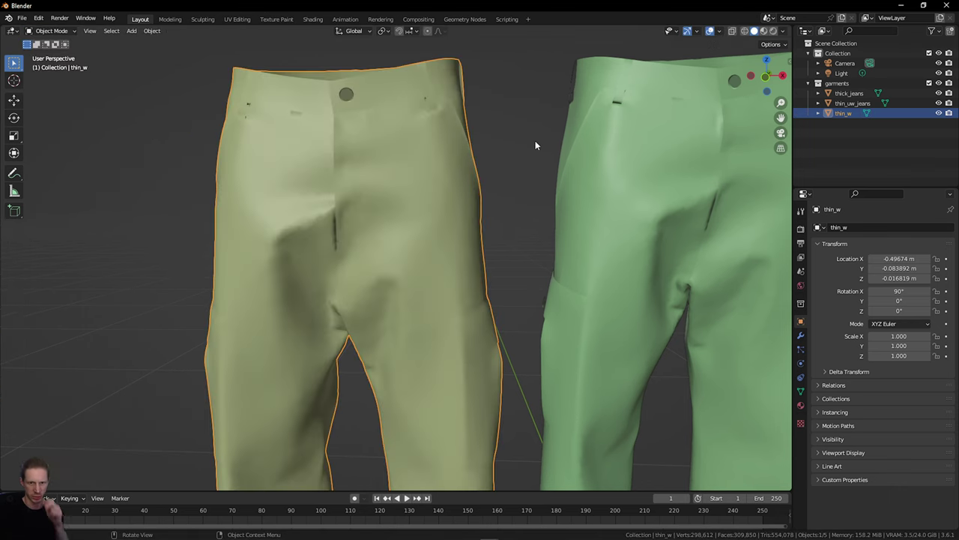
Step: In front view, set the location of thick_jeans to 0 m on X, Y and Z
left_click_drag(781, 118, 613, 115)
scroll(728, 109, "down", 5)
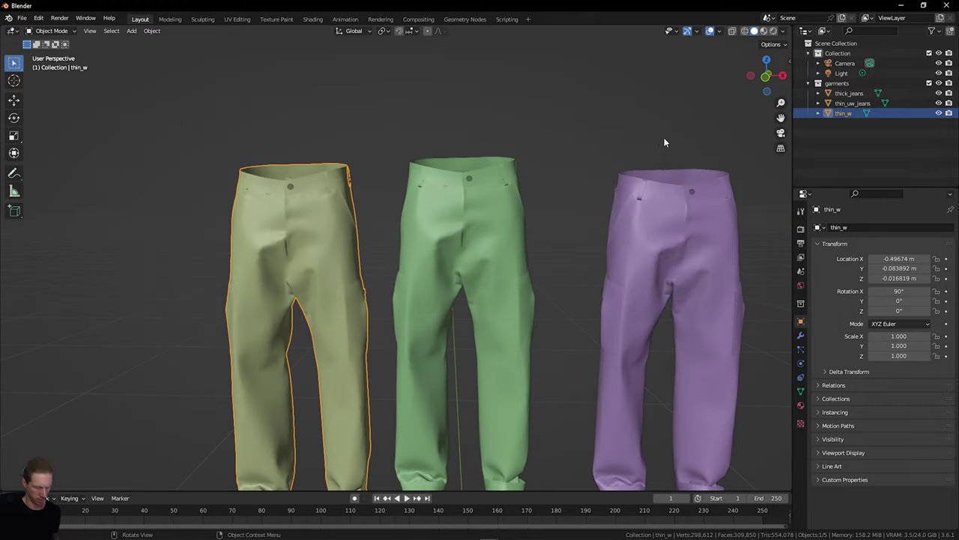
left_click_drag(781, 118, 716, 98)
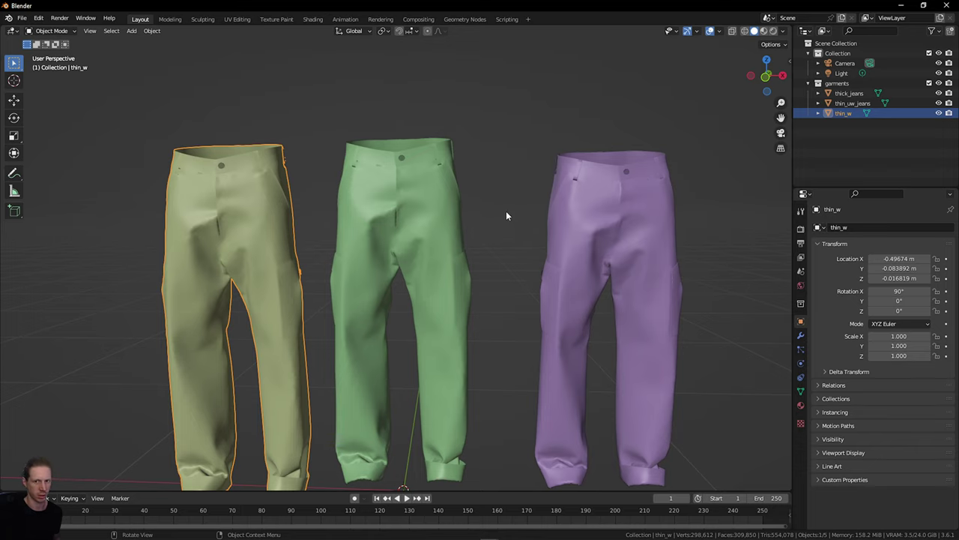
left_click_drag(780, 118, 803, 94)
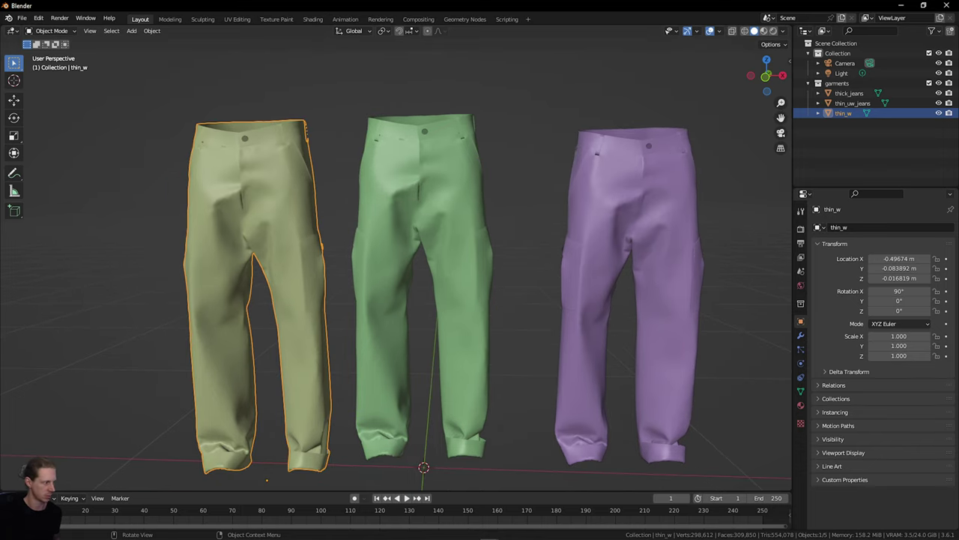
left_click(766, 76)
left_click(564, 211)
key("n")
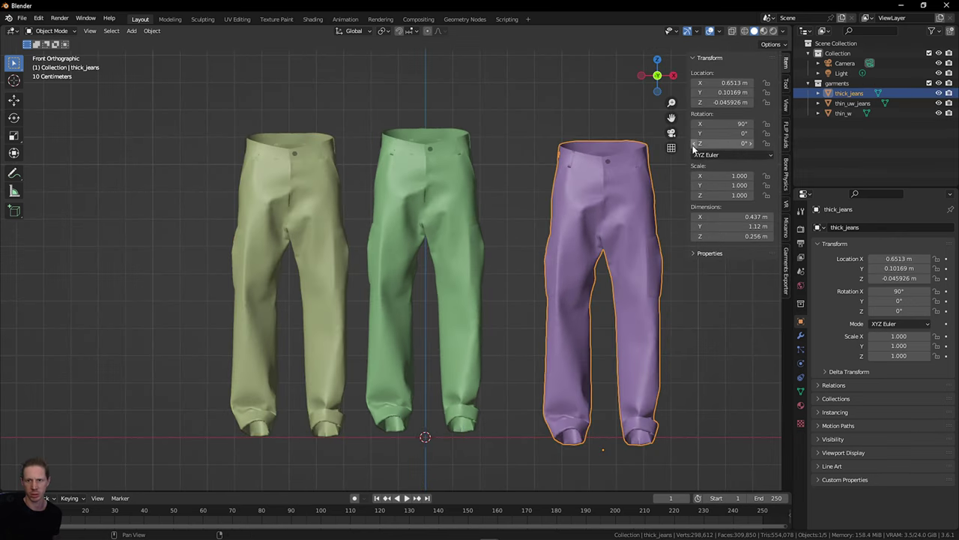
left_click(719, 83)
type("0")
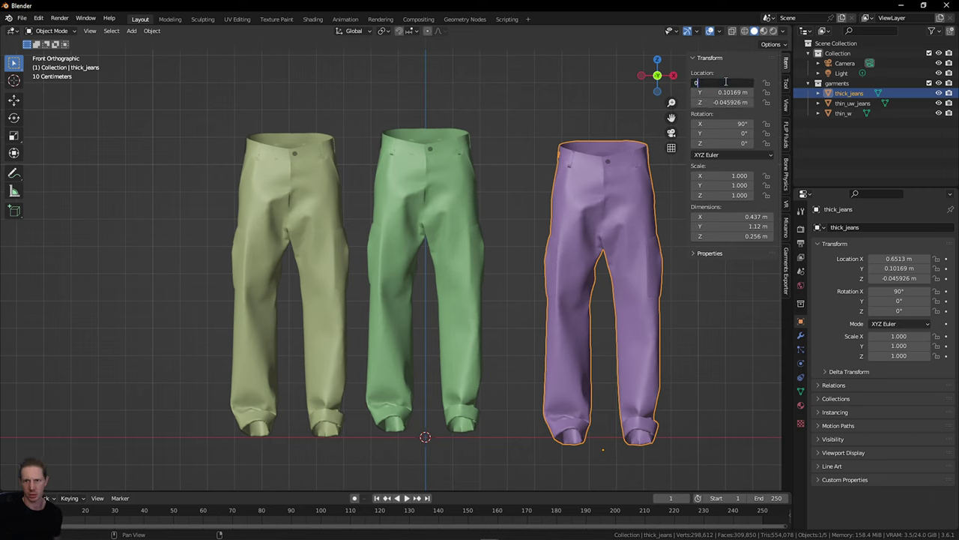
key("Tab")
type("0")
key("Tab")
type("0")
key("Return")
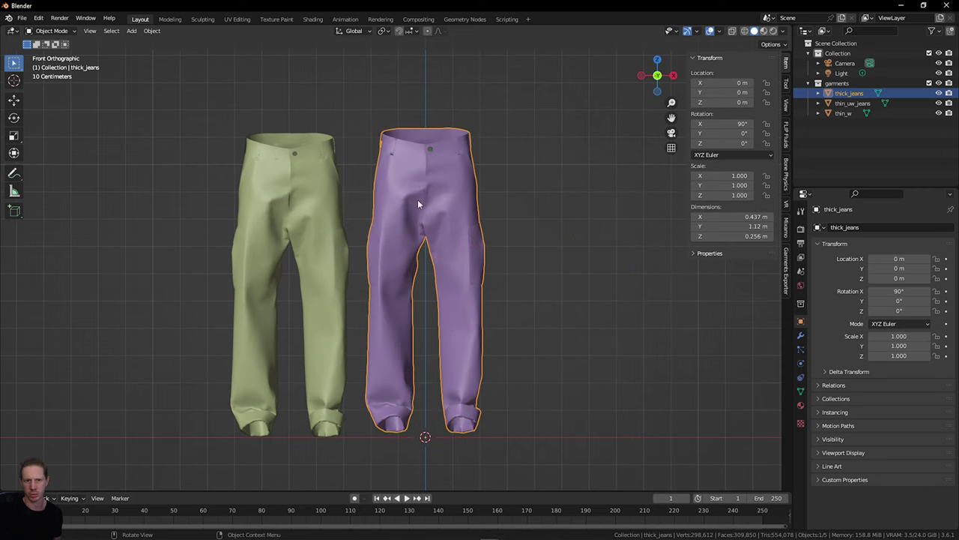
Step: Set the location of thin_w to 0 m on all three axes
left_click(308, 172)
left_click(737, 83)
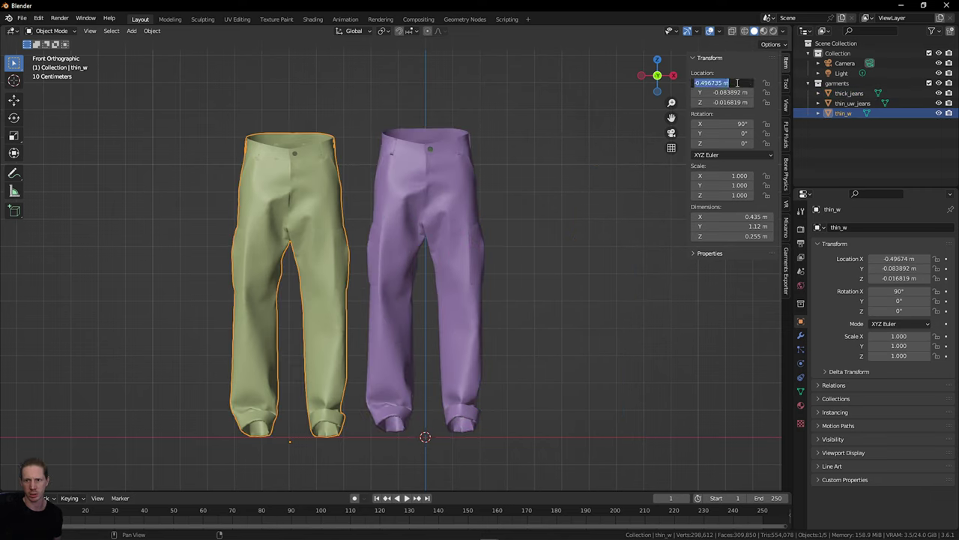
type("0")
key("Return")
left_click_drag(721, 83, 721, 103)
type("0")
key("Return")
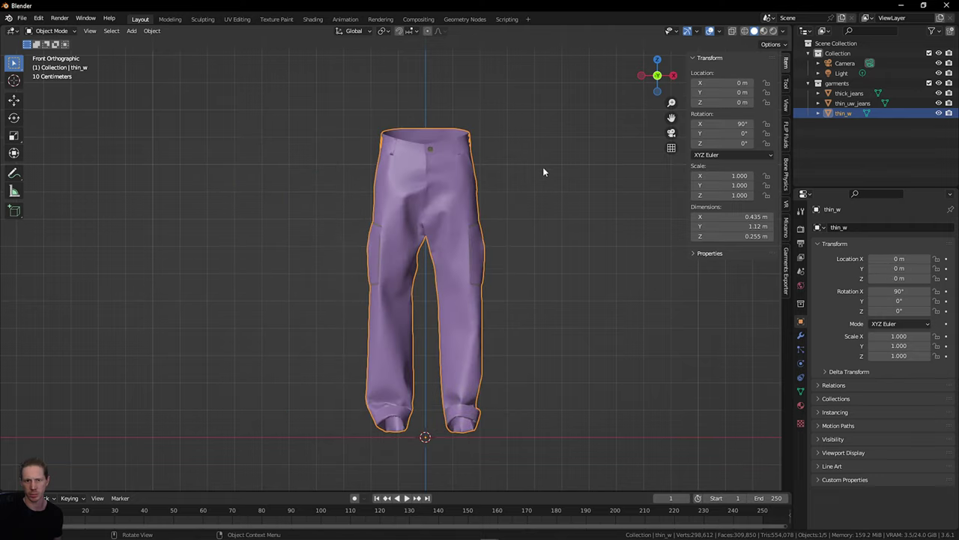
Step: Hide thick_jeans and thin_w in the viewport, keeping only thin_uw_jeans shown
left_click(905, 128)
left_click(939, 93)
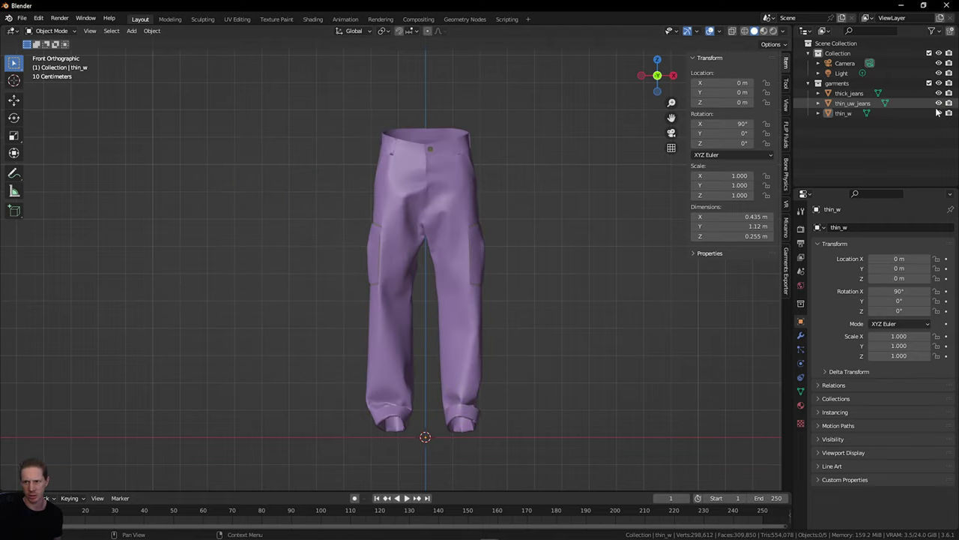
left_click(939, 112)
scroll(531, 179, "up", 2)
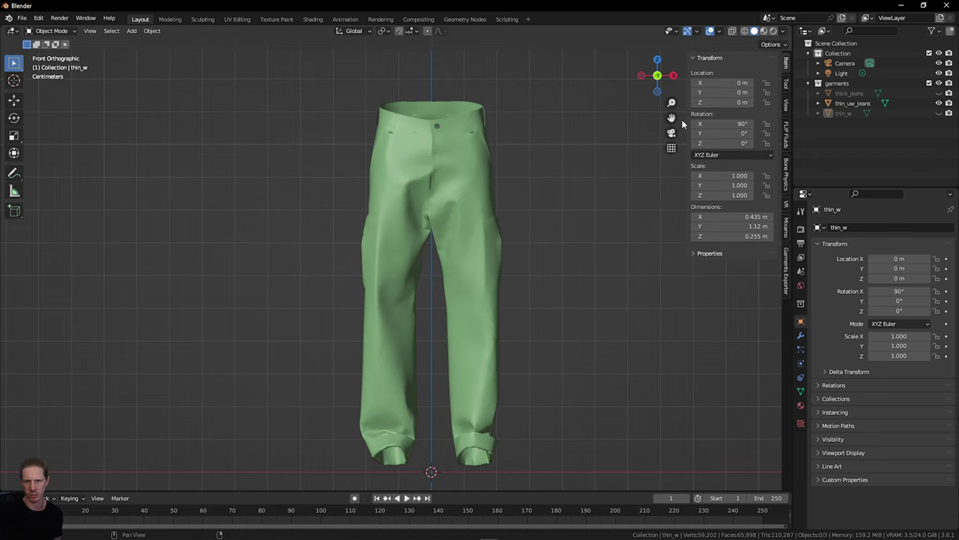
left_click_drag(672, 118, 701, 116)
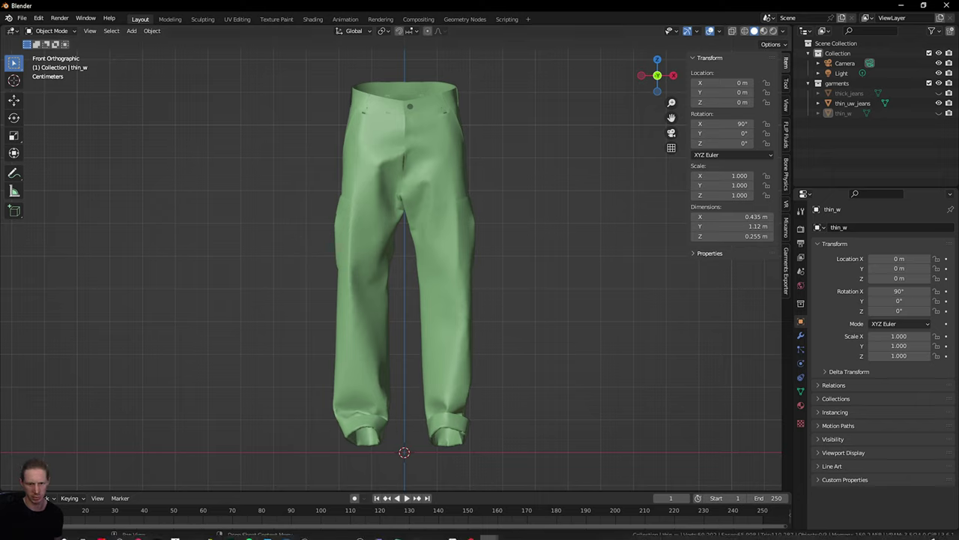
Step: Switch to CLO and display the Denim fabric's basic texture parameters
mouse_move(449, 533)
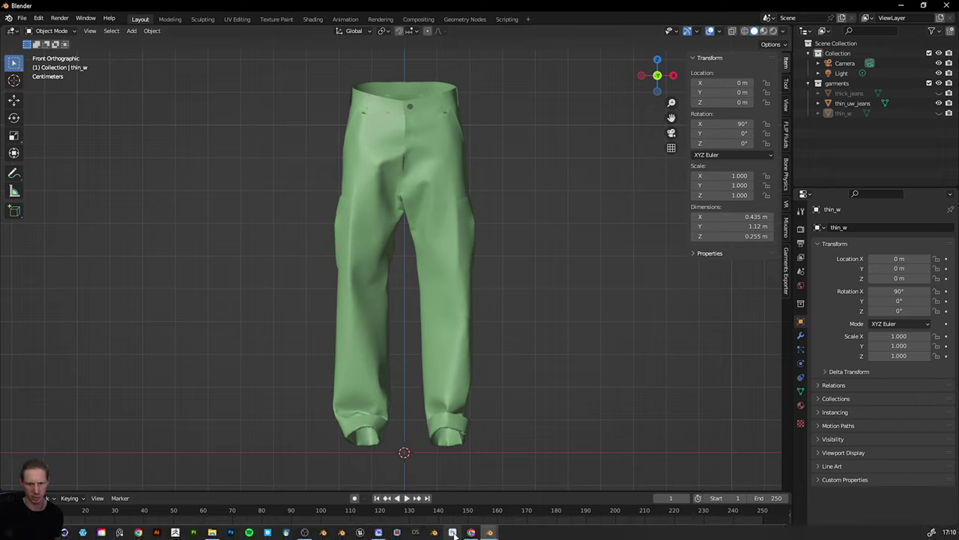
left_click(379, 532)
scroll(314, 211, "up", 10)
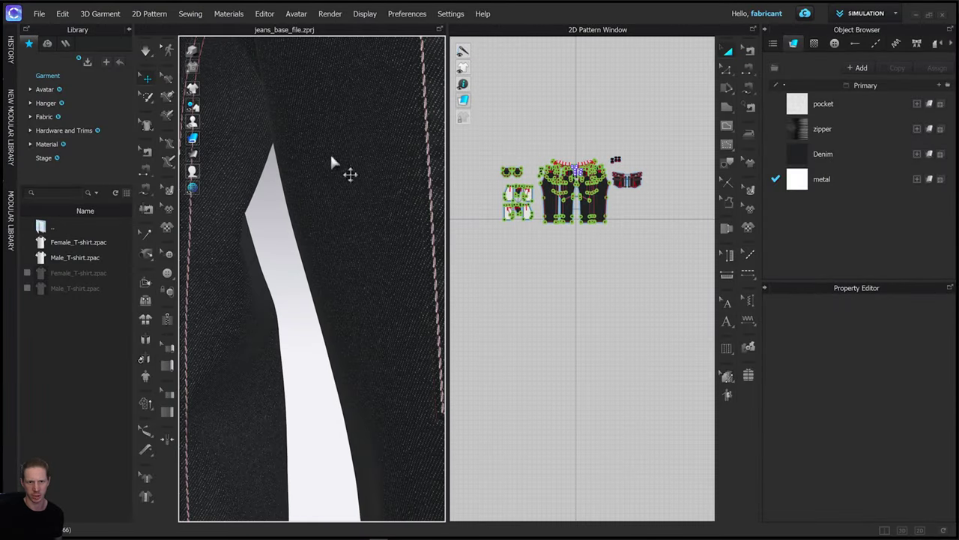
scroll(367, 184, "down", 8)
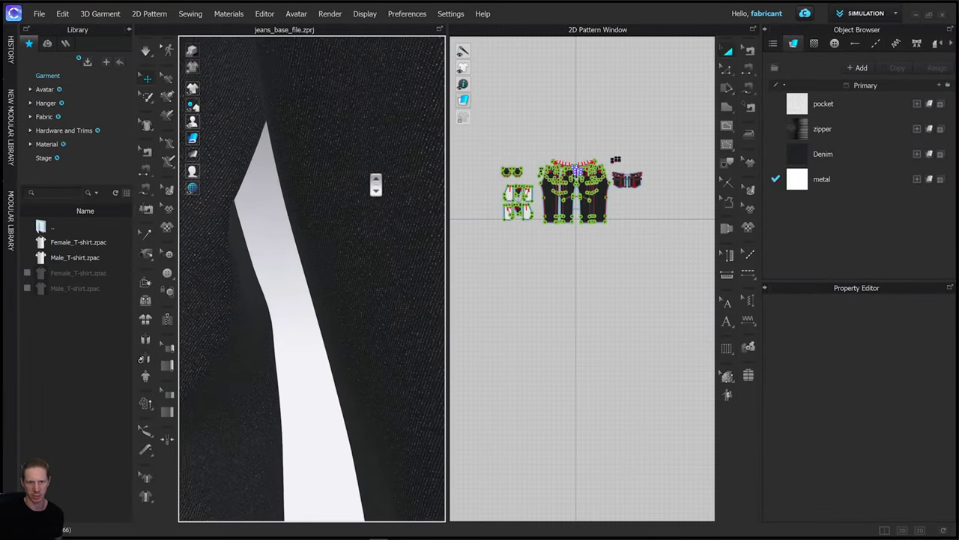
left_click(836, 154)
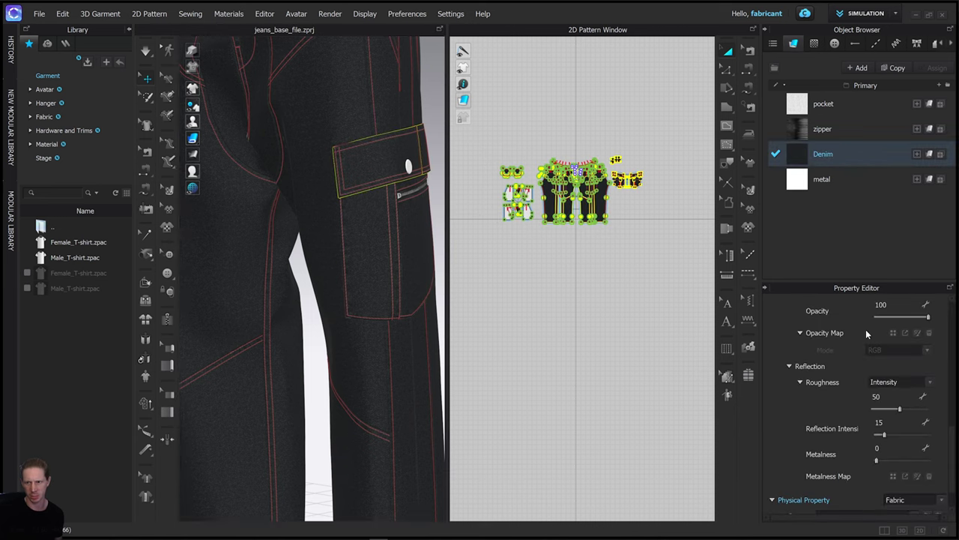
scroll(865, 333, "up", 8)
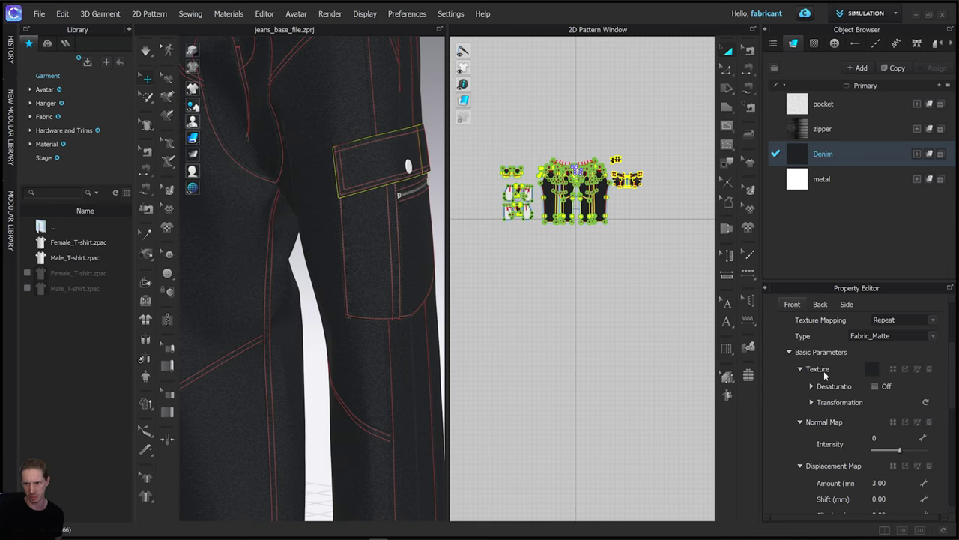
Step: Browse the Denim texture's source folder and inspect Raw_Denim_FCL1PSD001_test2_COL.jpg and Raw_Denim_FCL1PSD001_test2_NRM.jpg
left_click(893, 369)
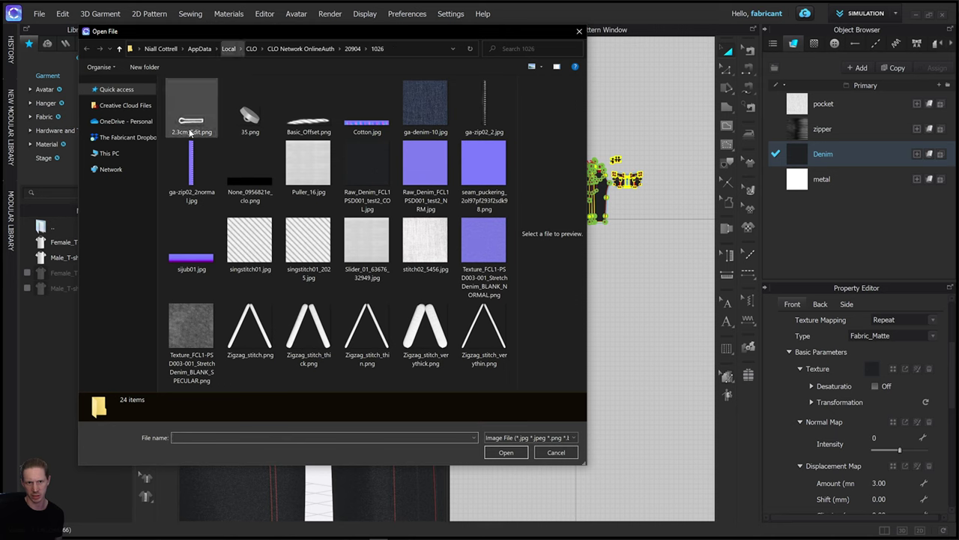
left_click(371, 164)
left_click(422, 168)
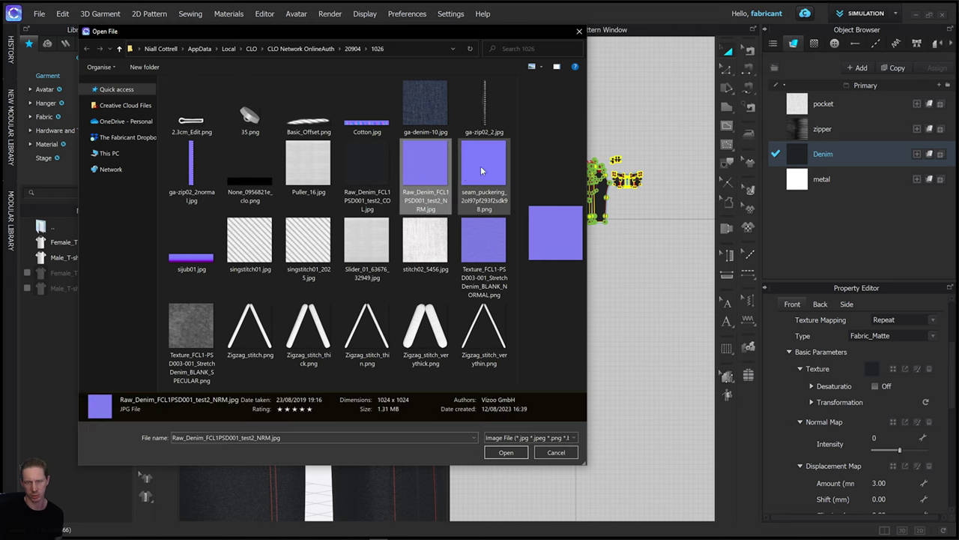
left_click(364, 153)
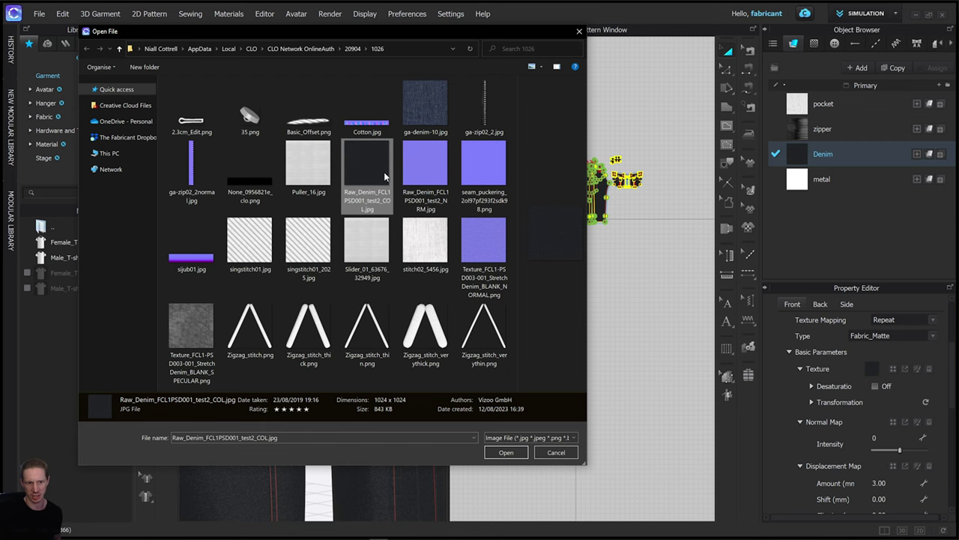
left_click(435, 170)
left_click(377, 178)
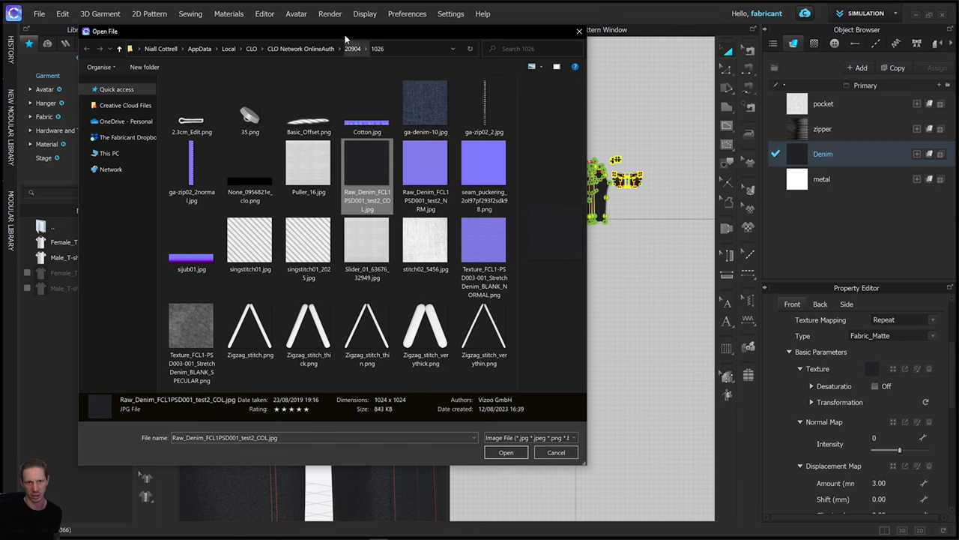
left_click_drag(354, 32, 579, 55)
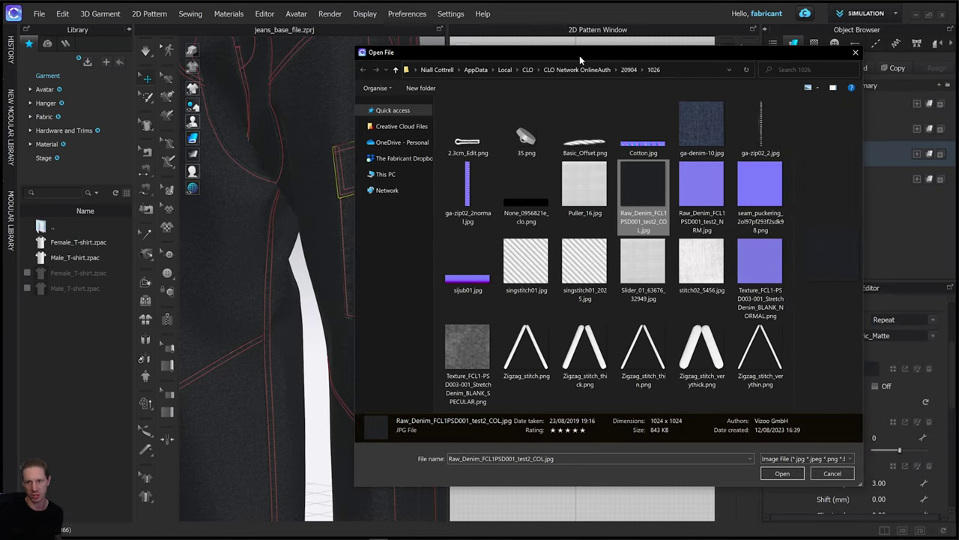
left_click(702, 191)
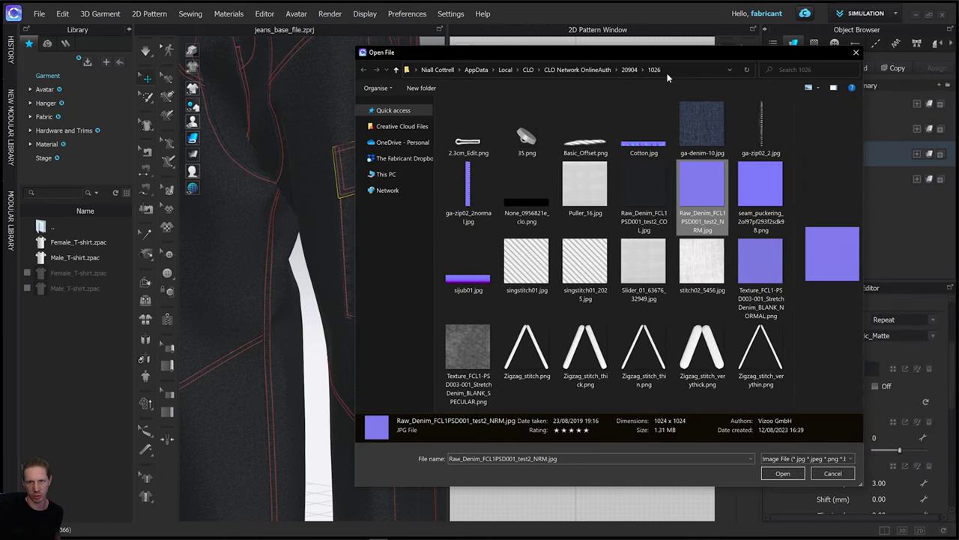
left_click(652, 193)
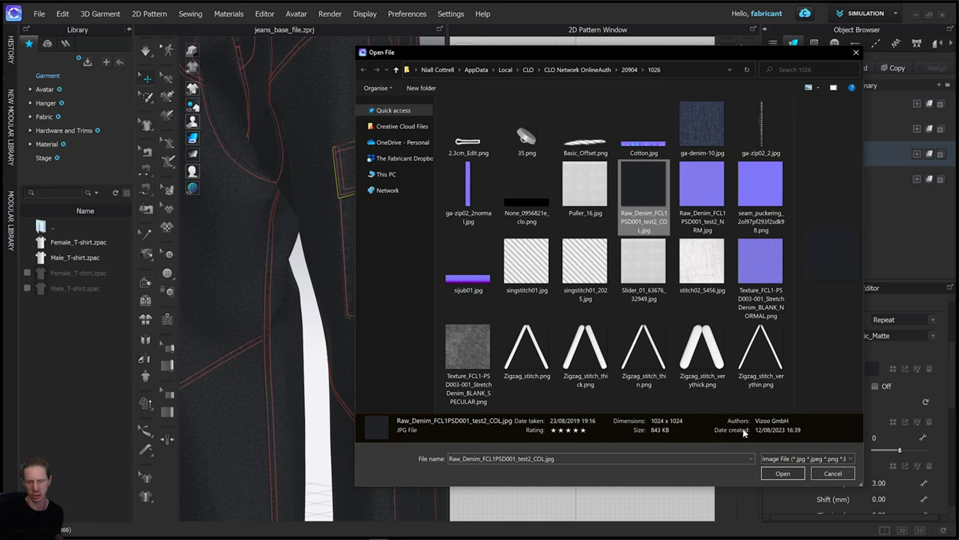
Step: Dismiss the texture file dialog without choosing an image and examine the denim weave on the 3D jeans up close
left_click(840, 475)
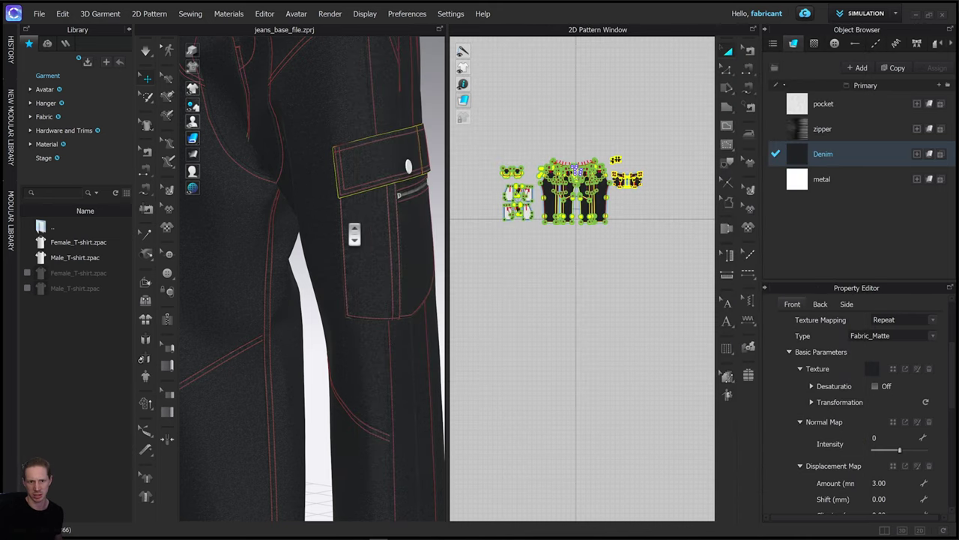
scroll(357, 237, "up", 2)
scroll(358, 238, "up", 2)
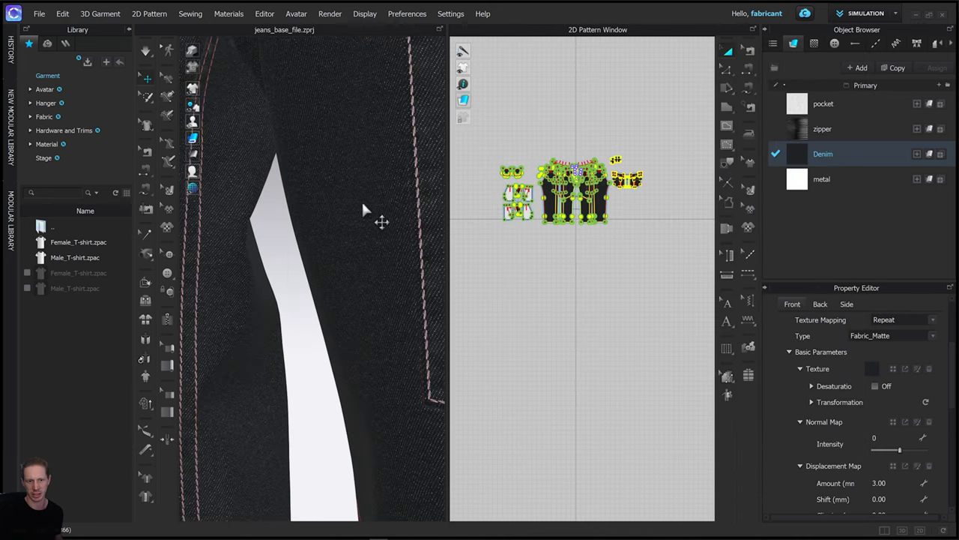
scroll(328, 271, "down", 2)
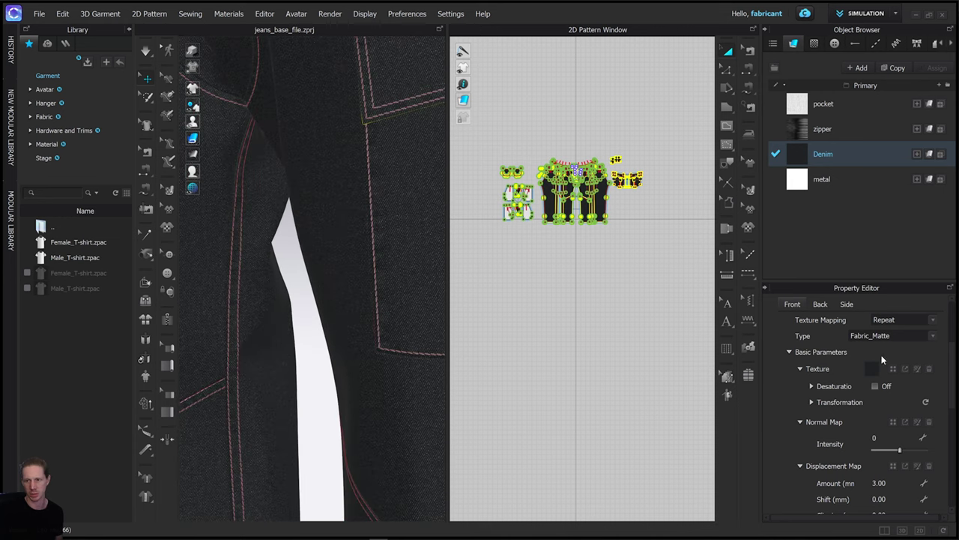
Step: Switch to Blender and split the 3D viewport vertically into two side-by-side areas
left_click(915, 17)
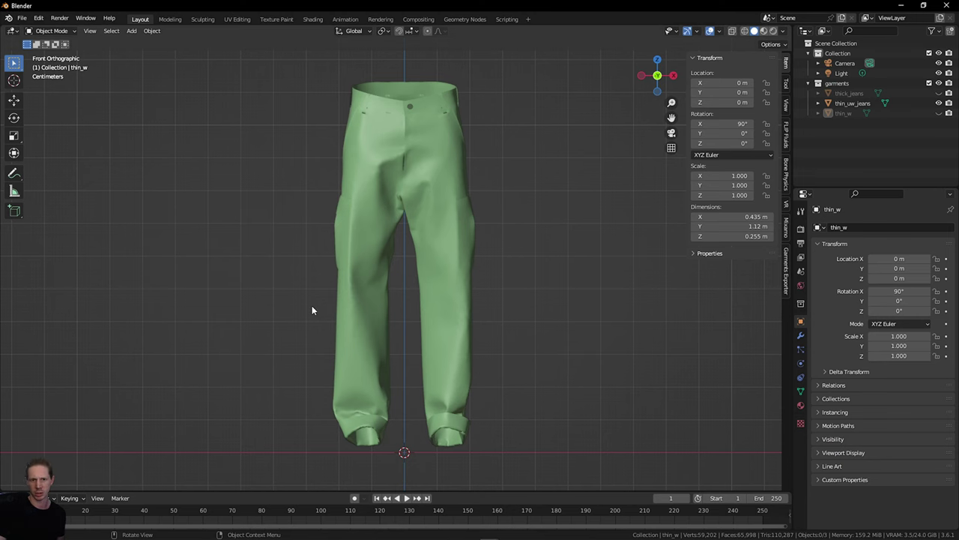
left_click_drag(792, 115, 814, 127)
right_click(813, 127)
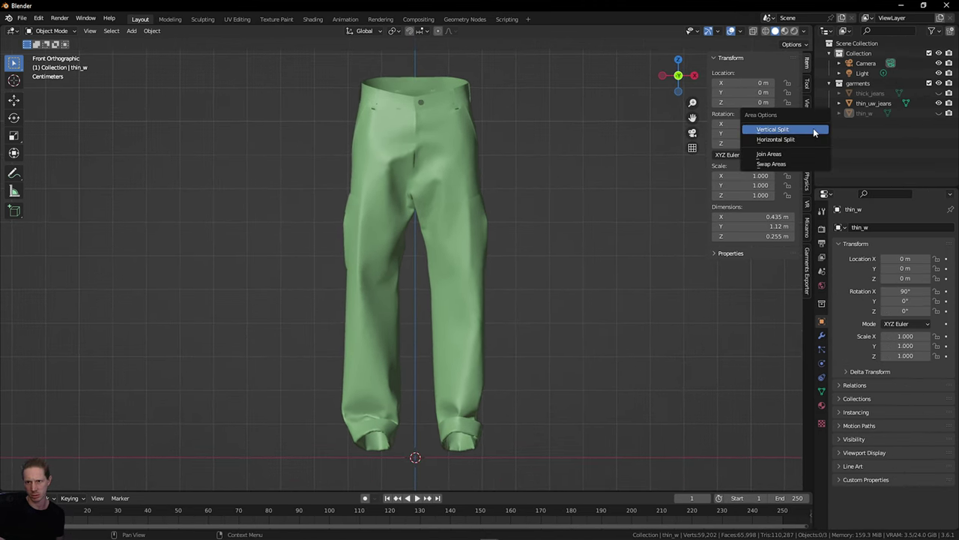
left_click(813, 129)
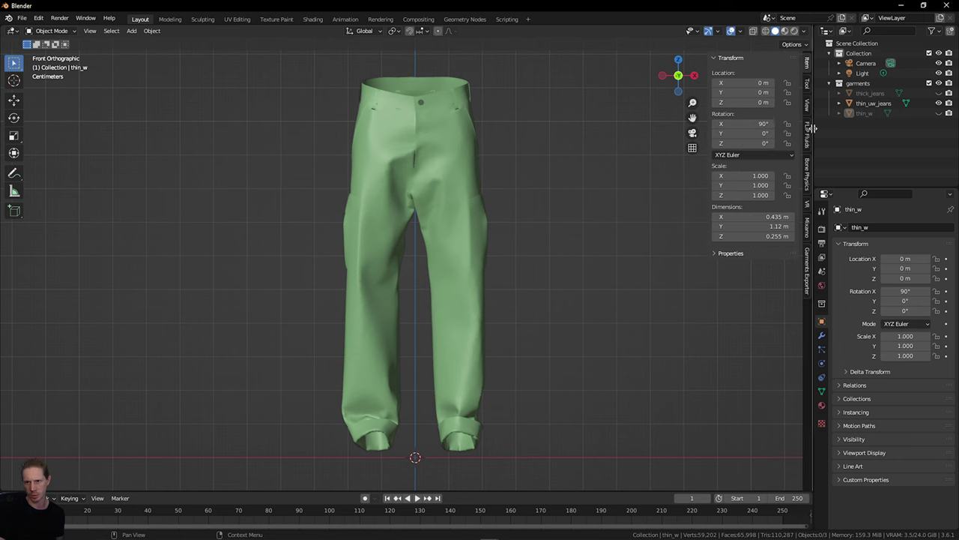
left_click(445, 139)
scroll(184, 214, "up", 5)
scroll(184, 215, "down", 3)
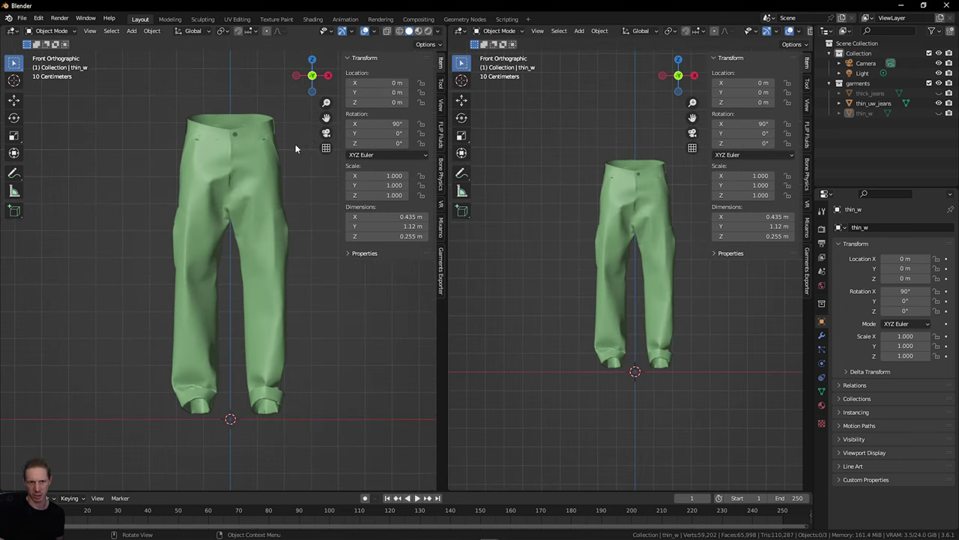
Step: Set one of the two 3D viewports to Material Preview shading and view the jeans at an angle
left_click_drag(313, 78, 300, 92)
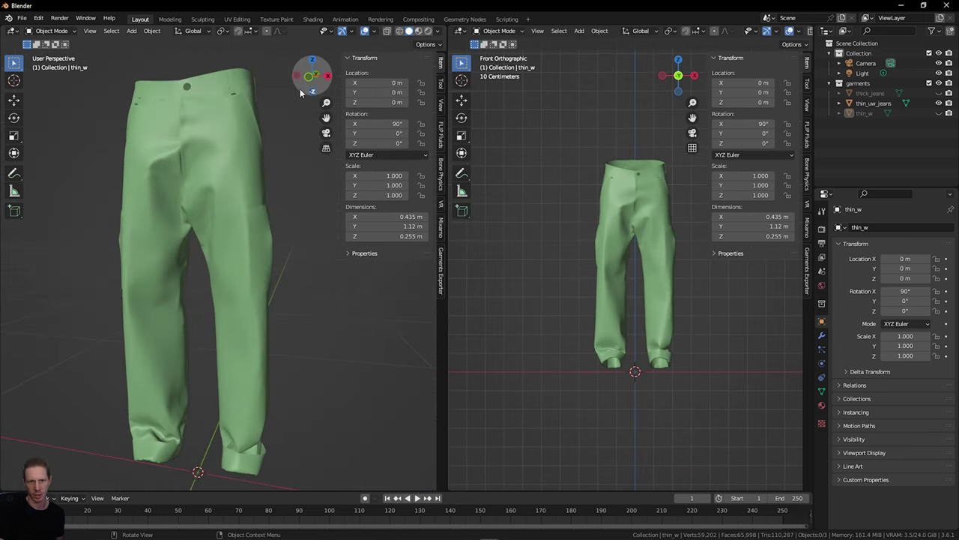
left_click(420, 32)
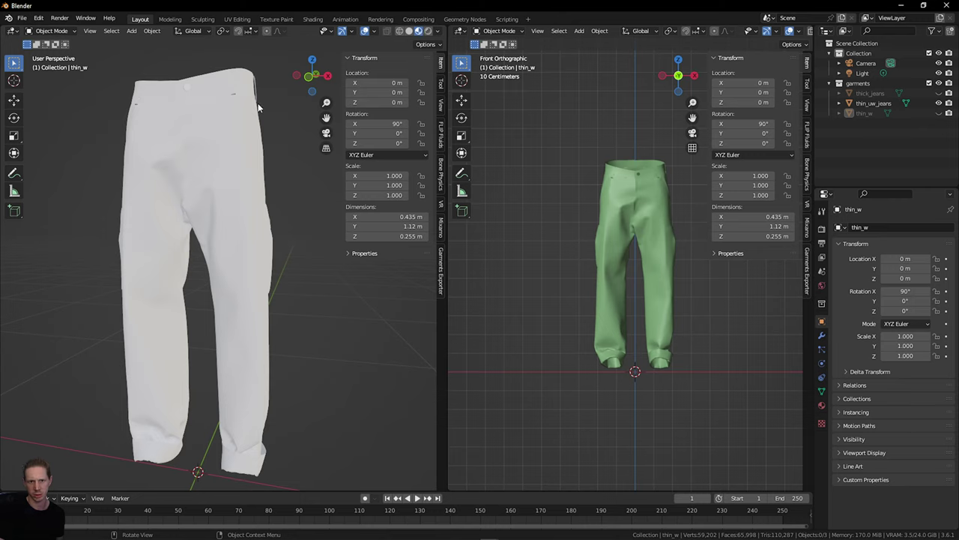
left_click_drag(315, 83, 346, 108)
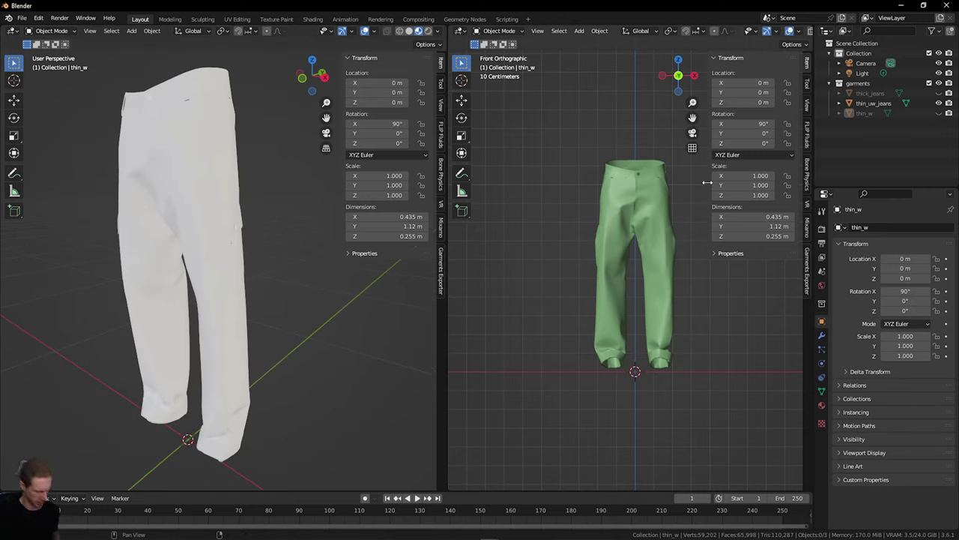
Step: Turn the second viewport into a Shader Editor, hide its sidebar and frame the Principled BSDF and Material Output nodes
key("n")
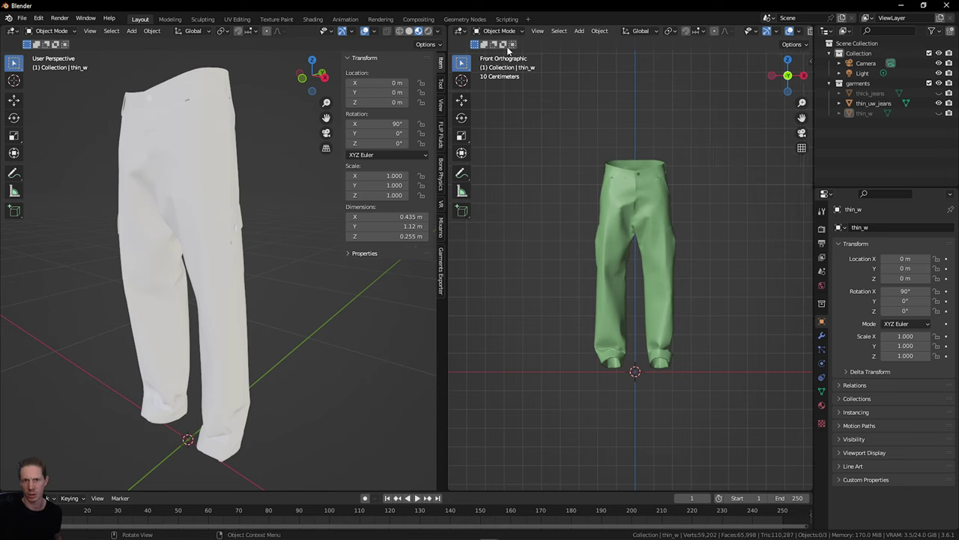
left_click(460, 31)
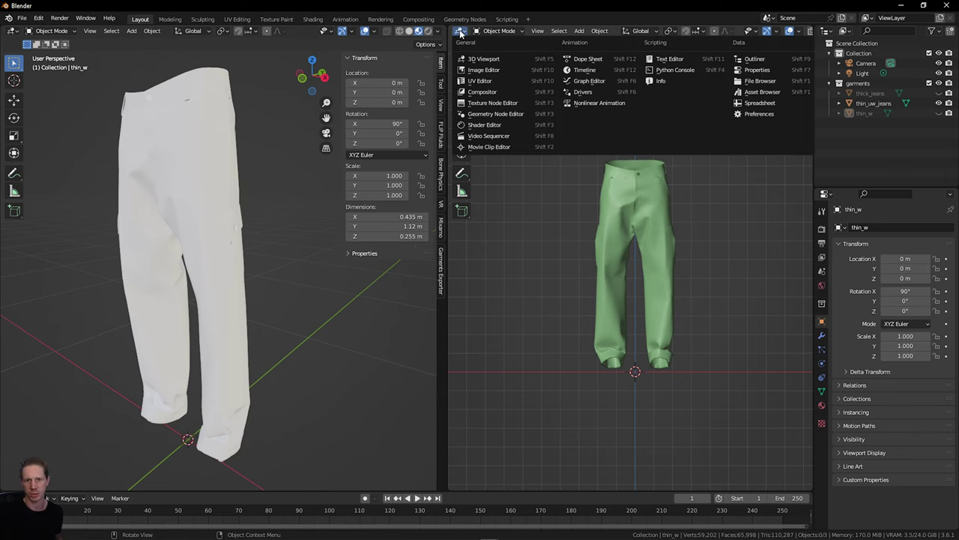
left_click(461, 32)
left_click(462, 33)
left_click(485, 129)
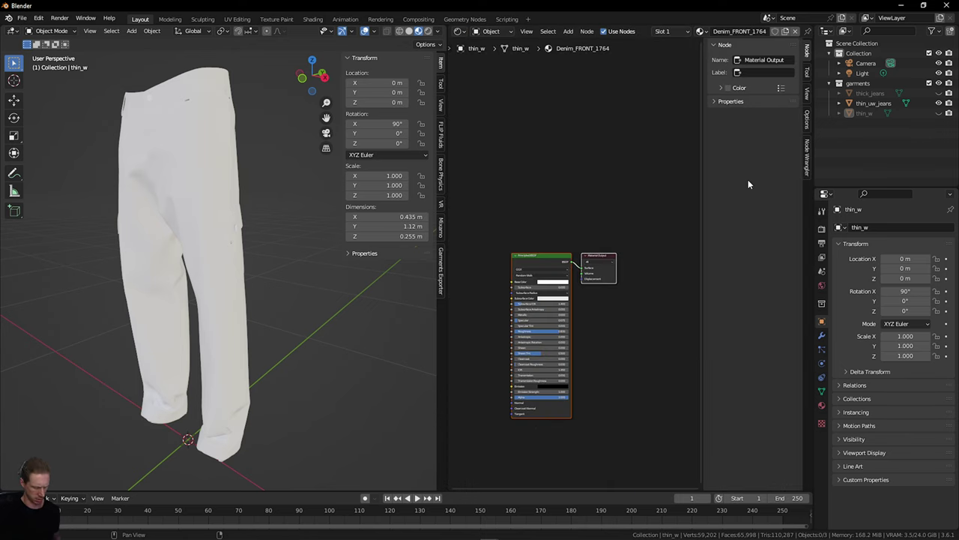
key("n")
middle_click_drag(602, 256, 705, 112)
scroll(705, 112, "up", 5)
scroll(636, 183, "up", 2)
middle_click_drag(635, 183, 592, 181)
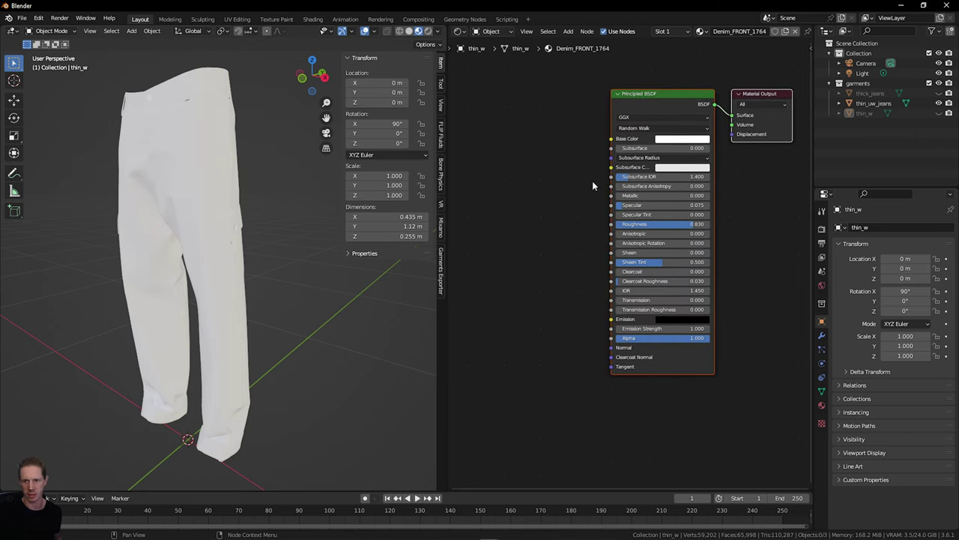
Step: Show the material slots of thin_w and change the base color of its Denim_FRONT_1764 material to light blue
left_click(680, 140)
mouse_move(691, 179)
left_mouse_down()
mouse_move(688, 160)
mouse_move(696, 165)
mouse_move(688, 174)
left_mouse_up()
left_click(822, 406)
left_click_drag(892, 277, 892, 358)
left_click_drag(315, 85, 296, 86)
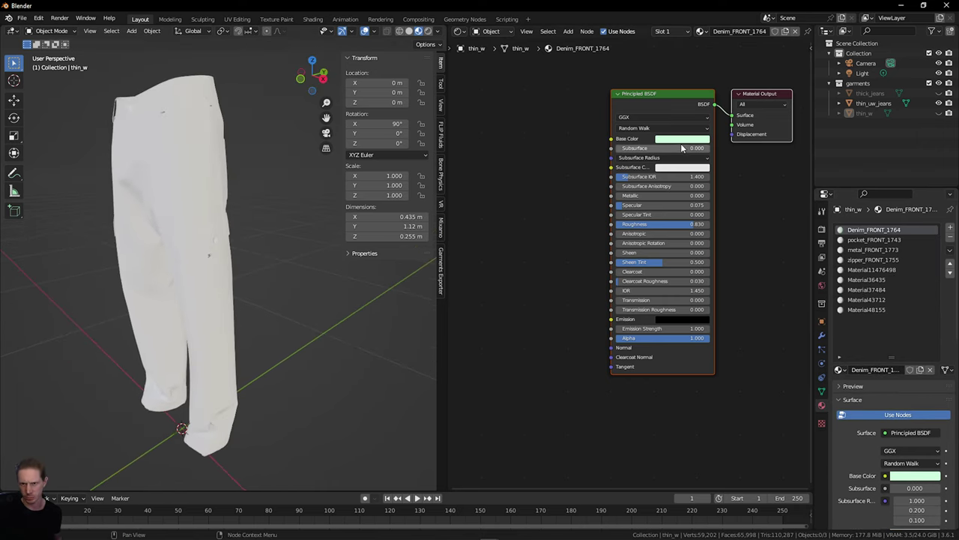
left_click(682, 139)
left_click(689, 176)
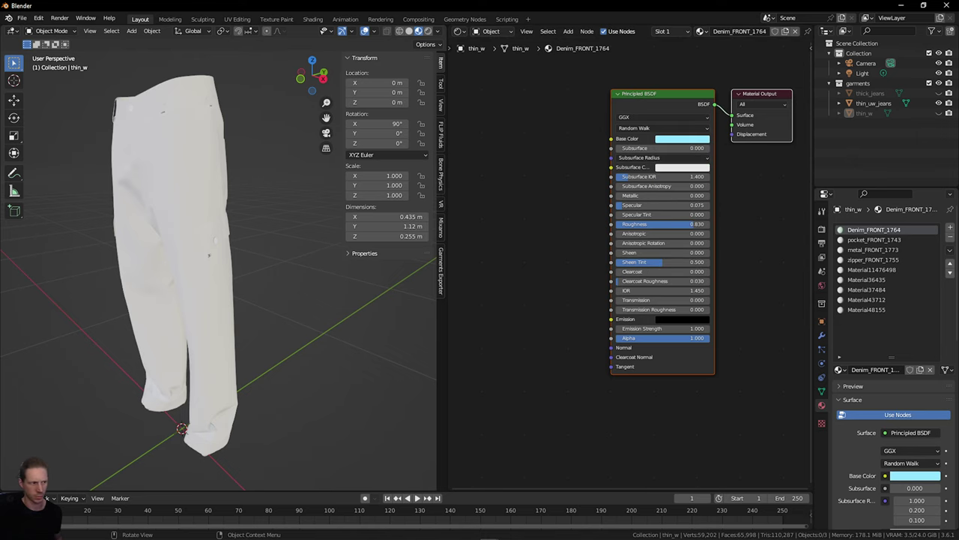
Step: Select thin_uw_jeans and move its metal_FRONT_1773.001 material slot below zipper_FRONT_1755.001
left_click(873, 103)
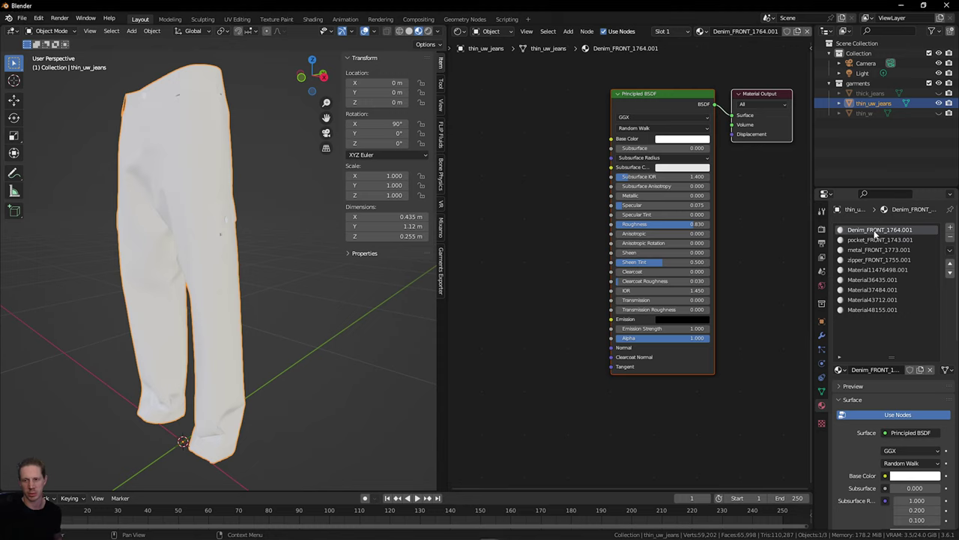
left_click(871, 279)
left_click(869, 309)
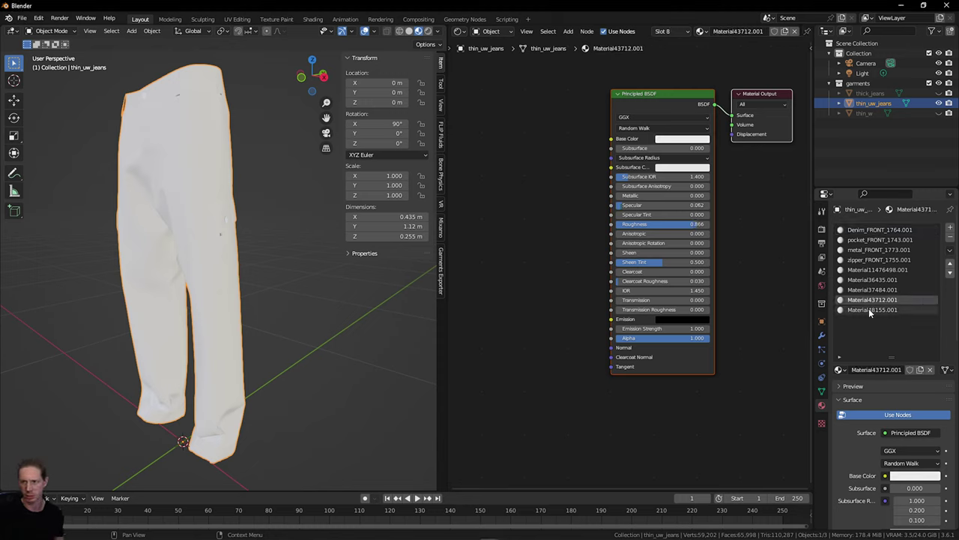
left_click(873, 252)
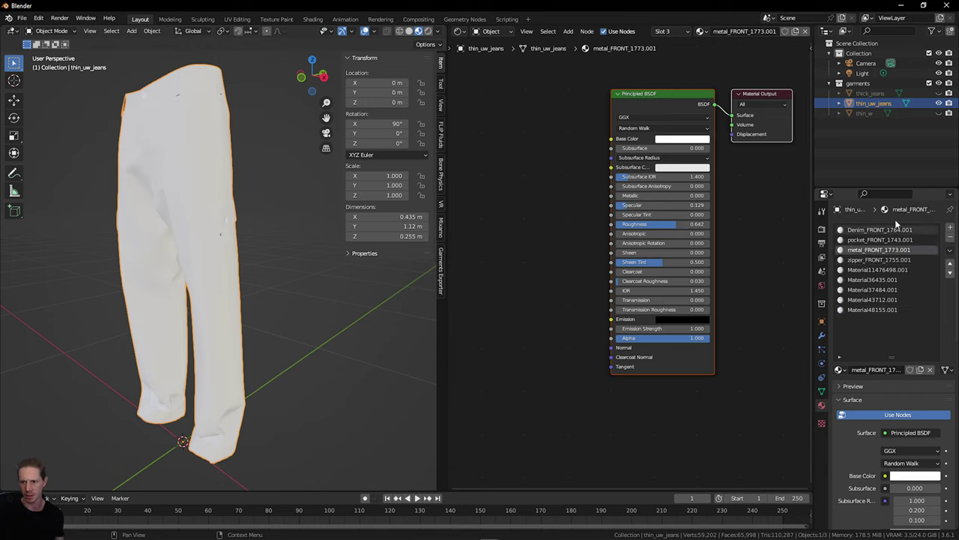
left_click(949, 274)
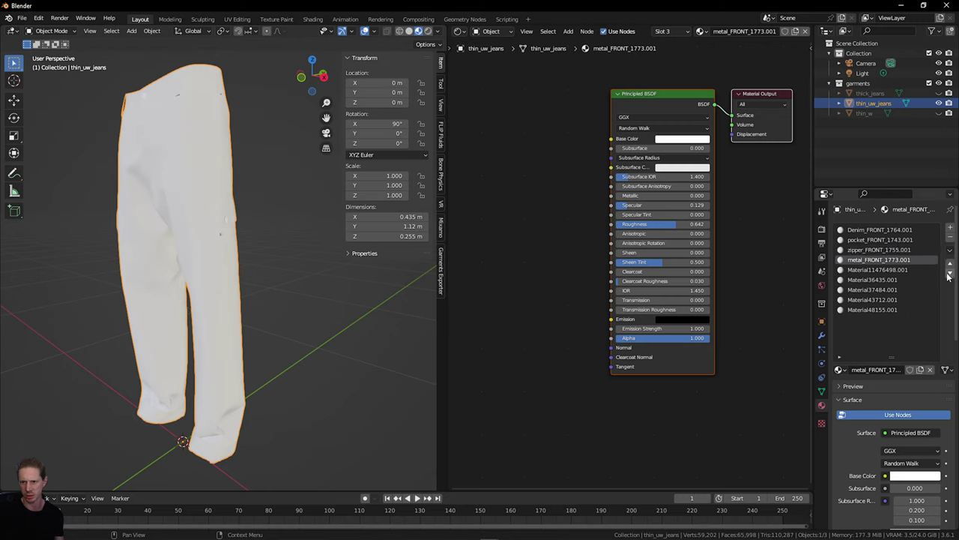
Step: Remove the five numbered material slots from Material48155.001 up to Material11476498.001 on thin_uw_jeans
left_click(869, 310)
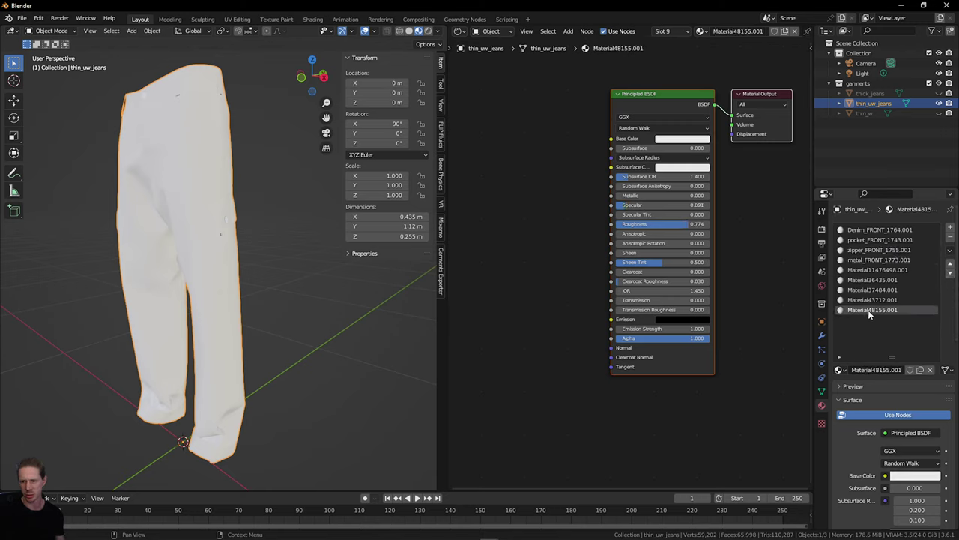
left_click(950, 238)
left_click(950, 237)
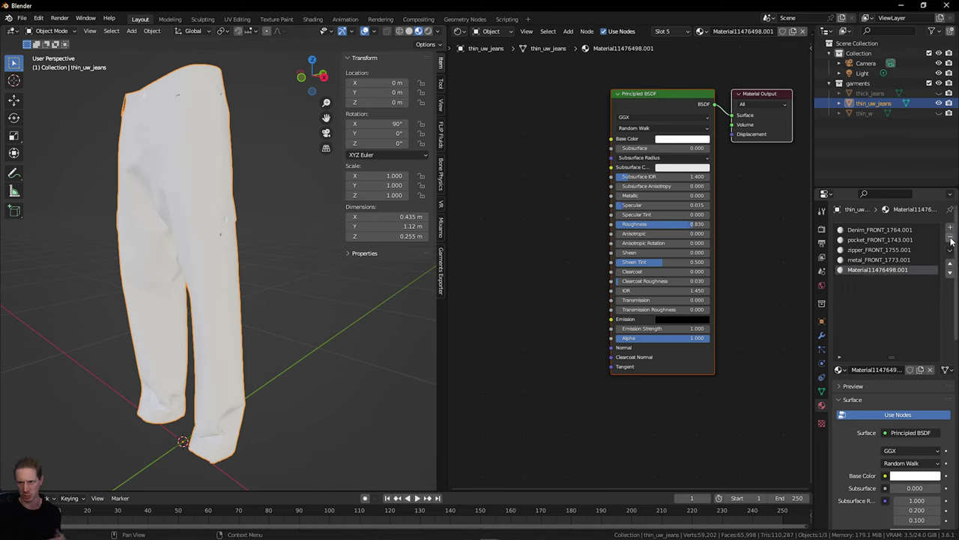
left_click(950, 238)
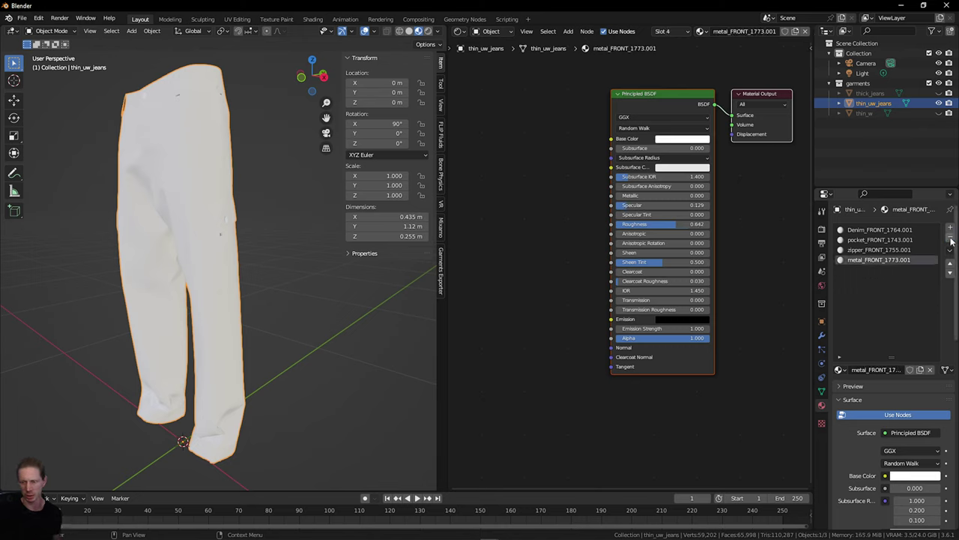
Step: Set the base color of metal_FRONT_1773.001 to pure red and check the metal parts around the jeans
left_click(688, 141)
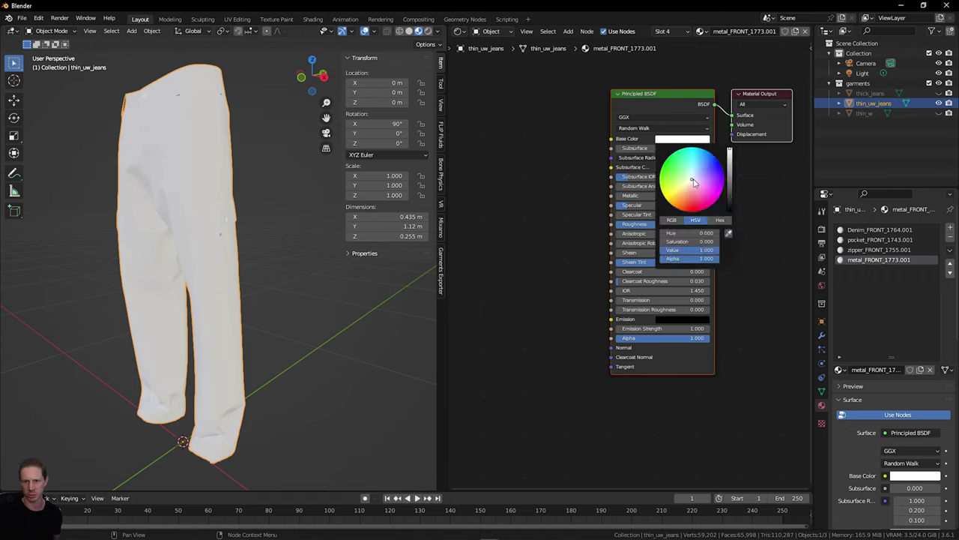
left_click_drag(693, 181, 692, 214)
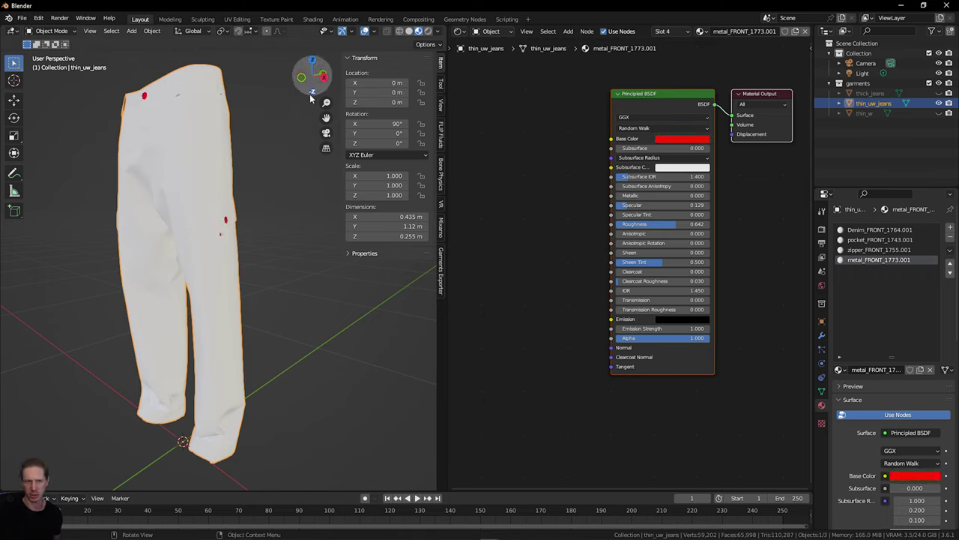
left_click_drag(312, 98, 433, 106)
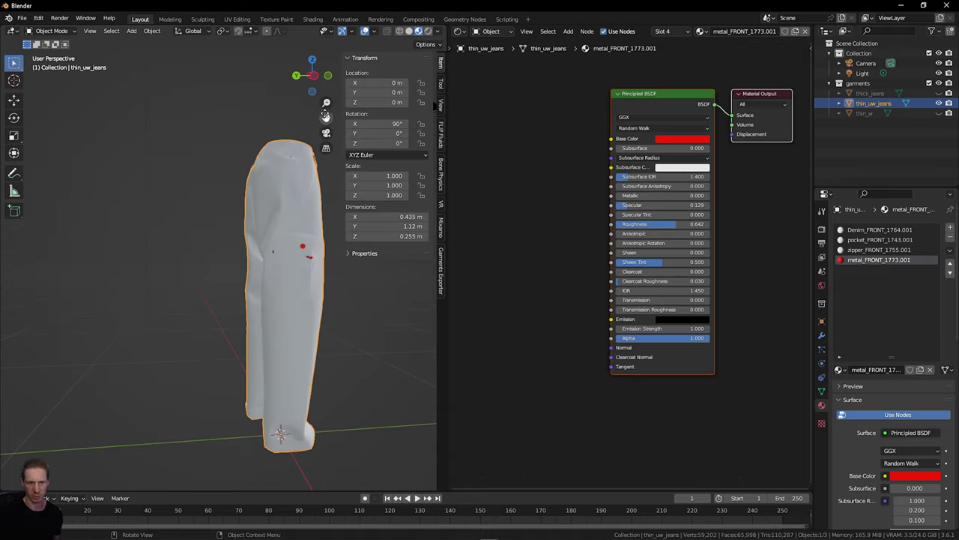
mouse_move(312, 84)
left_mouse_down()
mouse_move(304, 76)
mouse_move(324, 78)
left_mouse_up()
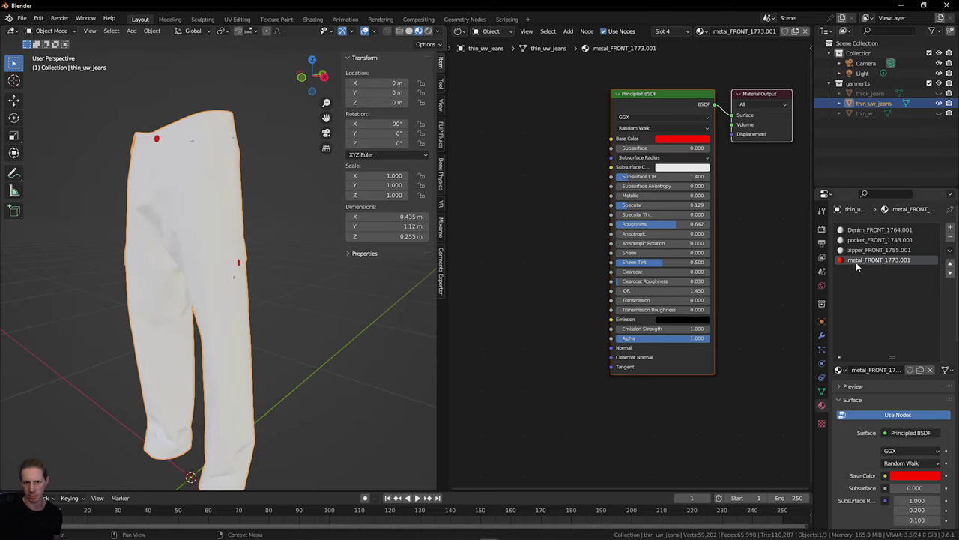
Step: Set the base color of the zipper_FRONT_1755.001 material to turquoise
left_click(877, 250)
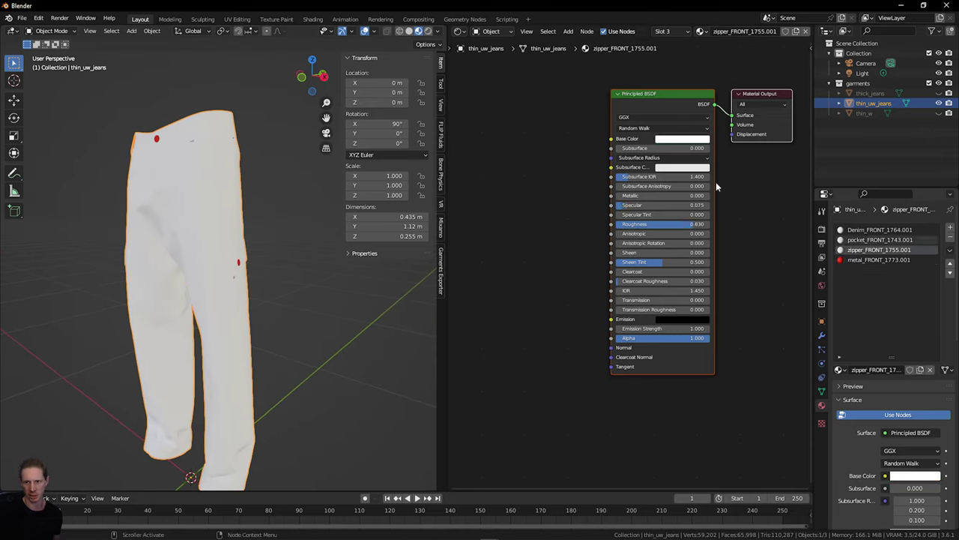
left_click(684, 138)
left_click_drag(693, 180, 687, 158)
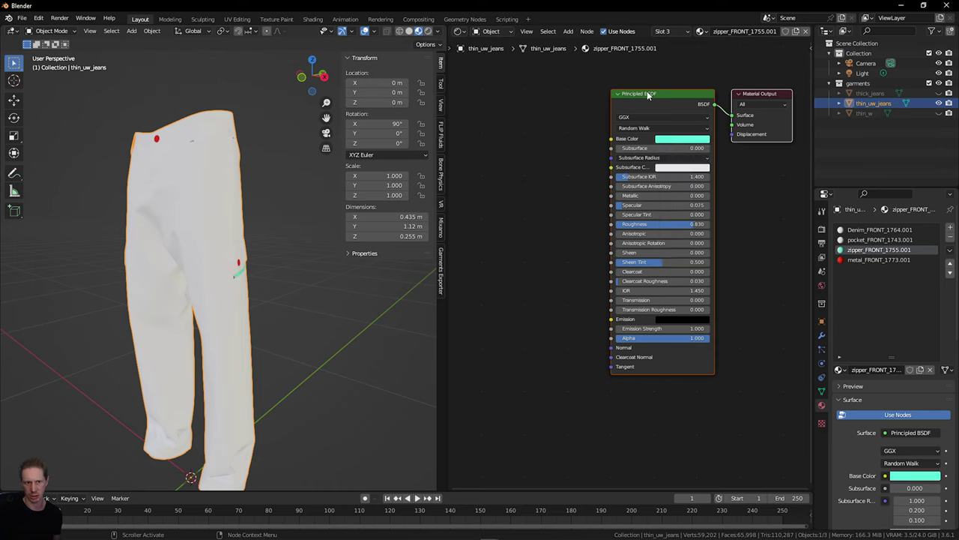
Step: Set the base color of the pocket_FRONT_1743.001 material to bright green
left_click_drag(312, 76, 318, 101)
left_click(879, 239)
left_click(694, 139)
left_click_drag(673, 167, 663, 168)
Step: Set the base color of the Denim_FRONT_1764.001 material to light green
mouse_move(312, 75)
left_mouse_down()
mouse_move(254, 80)
mouse_move(321, 61)
mouse_move(311, 63)
left_mouse_up()
left_click(879, 229)
left_click(672, 144)
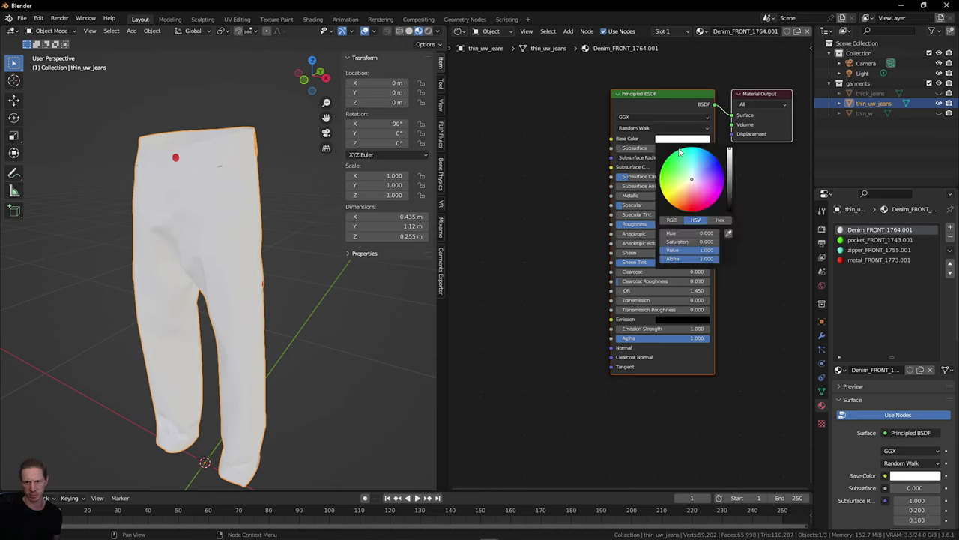
left_click(681, 166)
scroll(302, 95, "down", 1)
mouse_move(309, 81)
left_mouse_down()
mouse_move(274, 76)
mouse_move(306, 75)
left_mouse_up()
left_click_drag(328, 119, 313, 102)
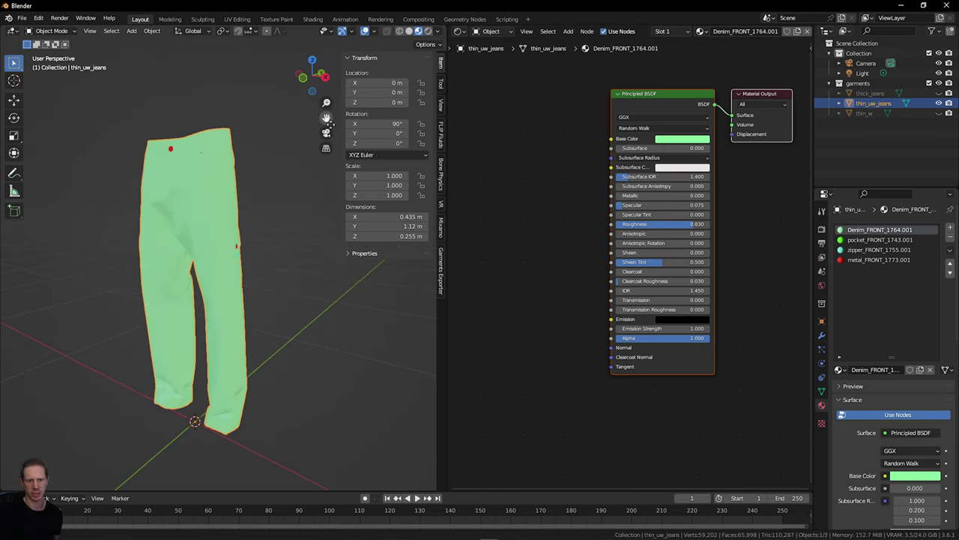
Step: Enlarge the timeline area and turn it into an Asset Browser
left_click_drag(466, 491, 472, 444)
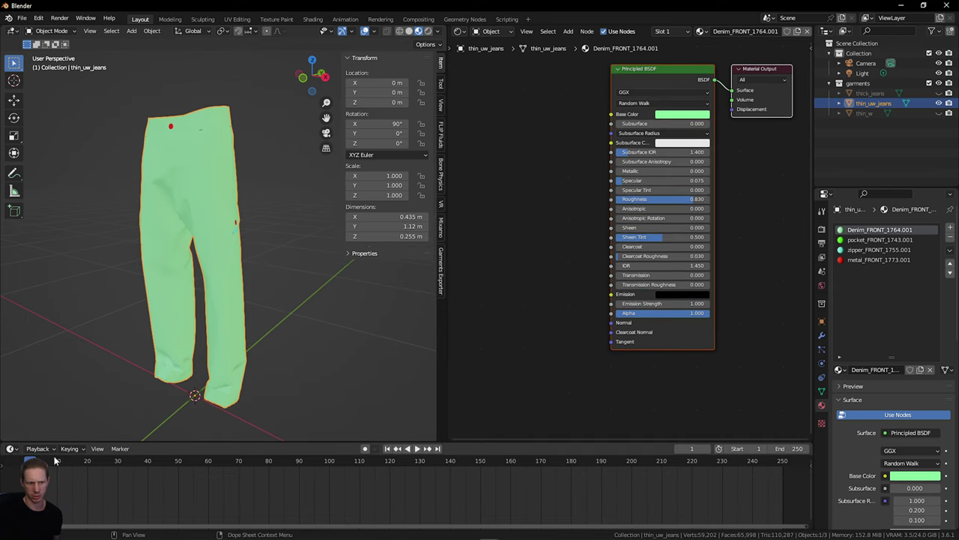
left_click(12, 449)
left_click(12, 449)
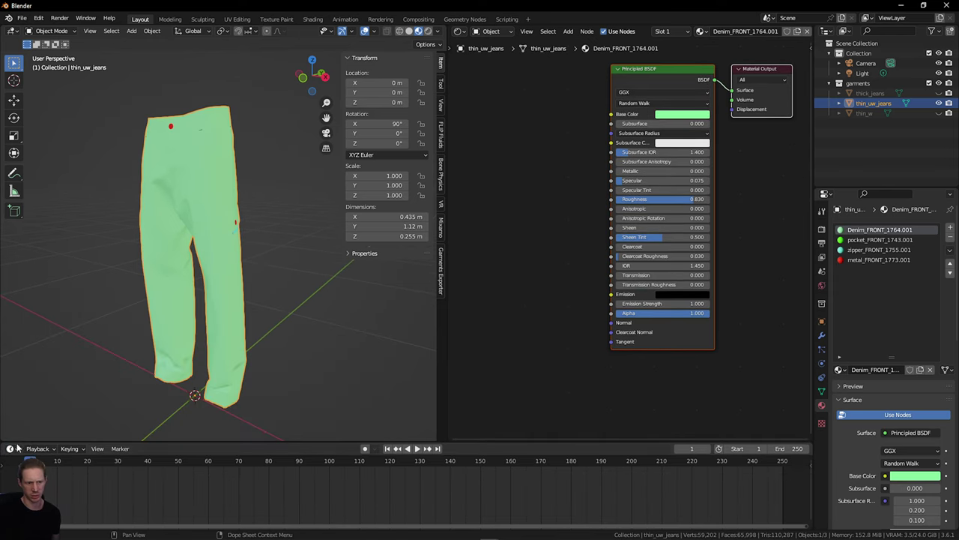
left_click(12, 449)
left_click(12, 449)
left_click(10, 449)
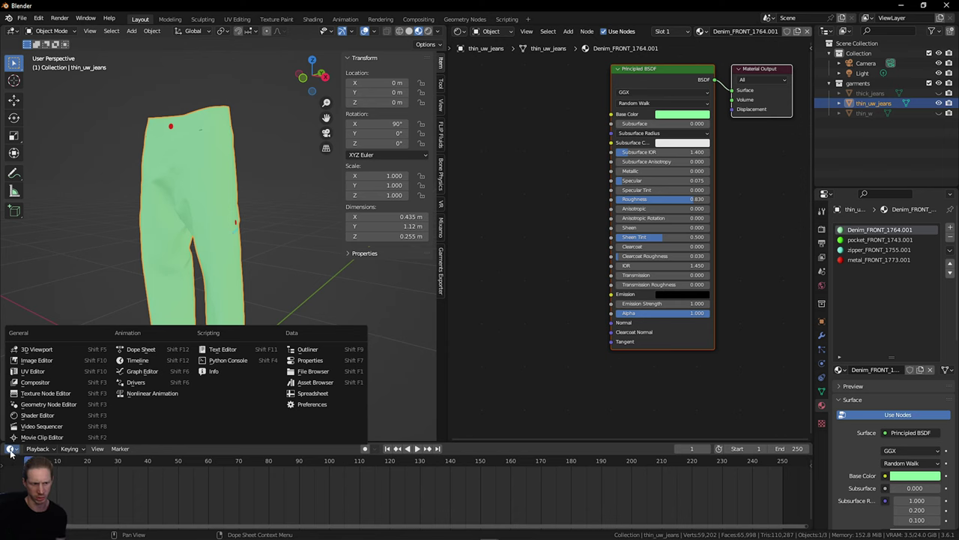
left_click(318, 382)
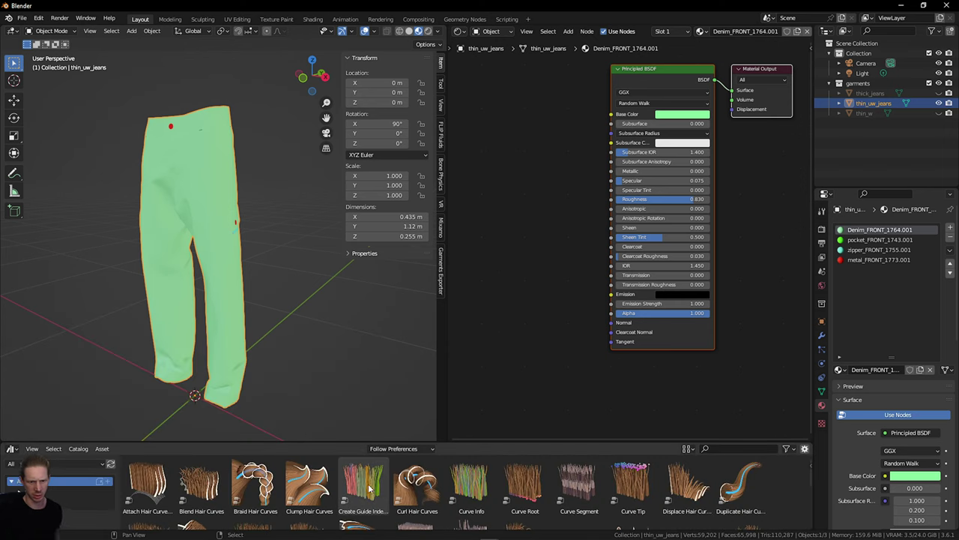
Step: Change the Asset Browser area to a File Browser and open the folder D:\WIP\tutorial_videos\blender_denim\Project Folder
left_click(20, 450)
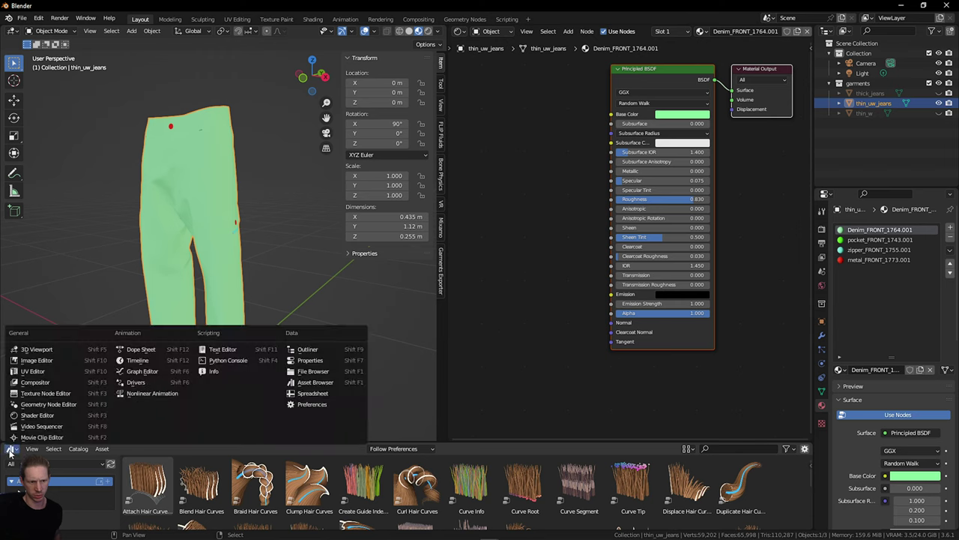
left_click(321, 396)
left_click(10, 450)
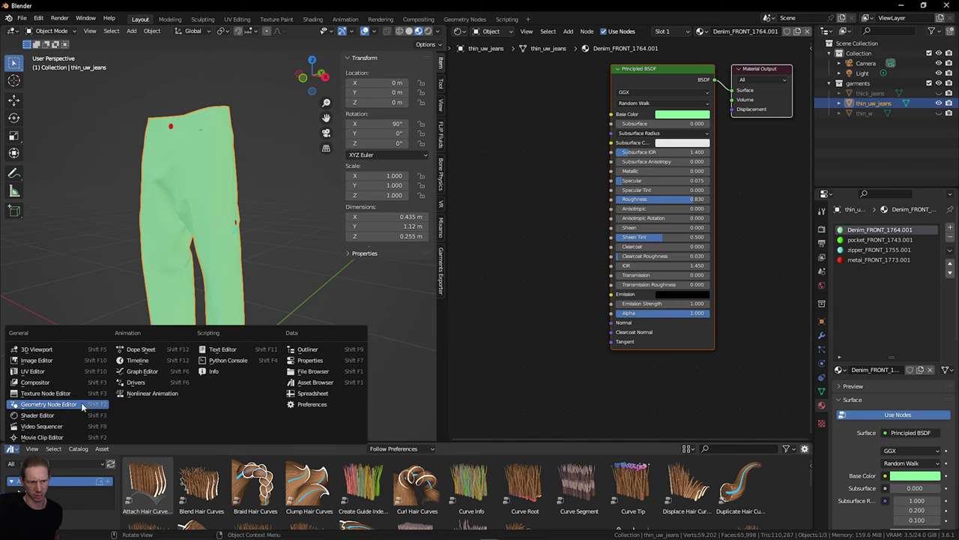
left_click(324, 378)
left_click(294, 464)
type("D:\\WIP\\tutorial_videos\\blender_denim\\Project Folder")
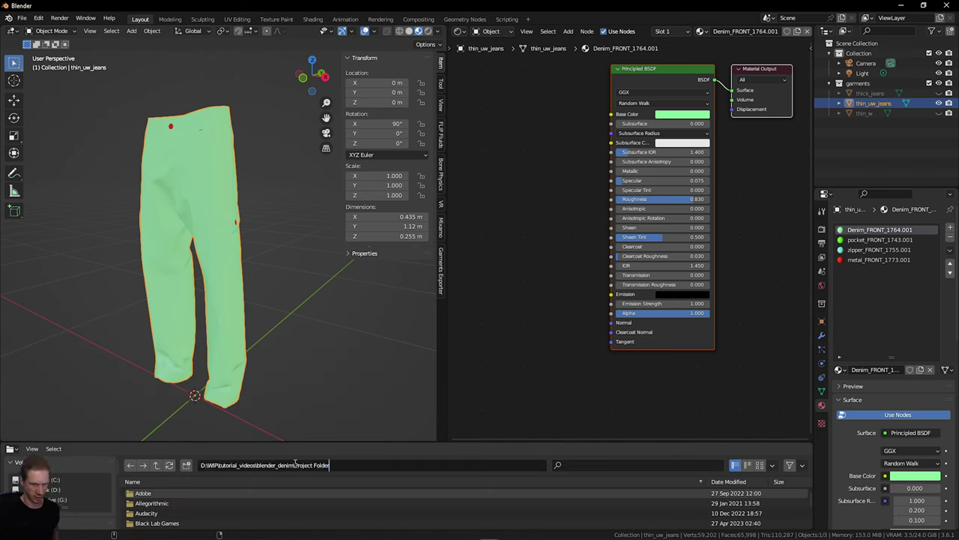
key("Return")
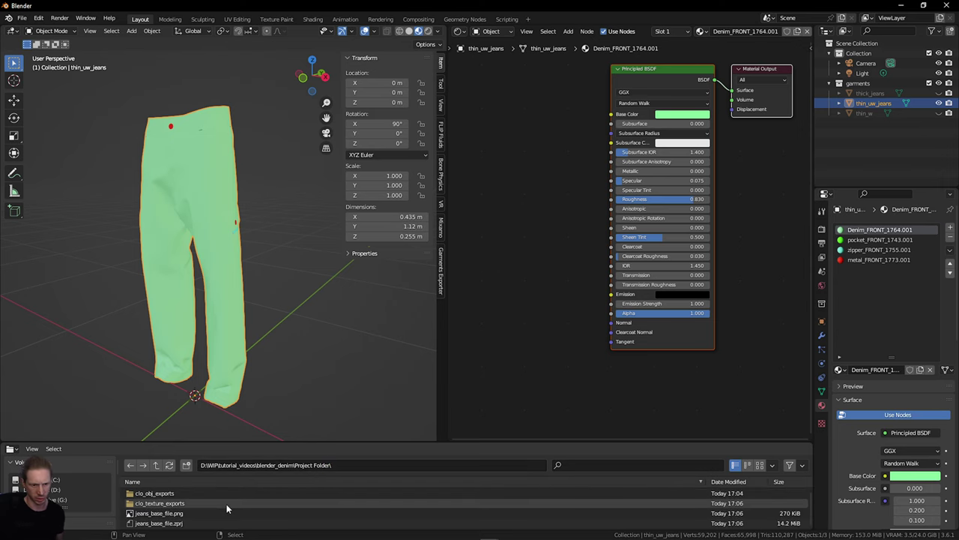
Step: Go to the blender_denim\base_texture folder and add Raw_Denim_FCL1PSD001_test2_COL.jpg to the shader graph as an image texture
mouse_move(216, 441)
left_mouse_down()
mouse_move(214, 413)
mouse_move(217, 431)
left_mouse_up()
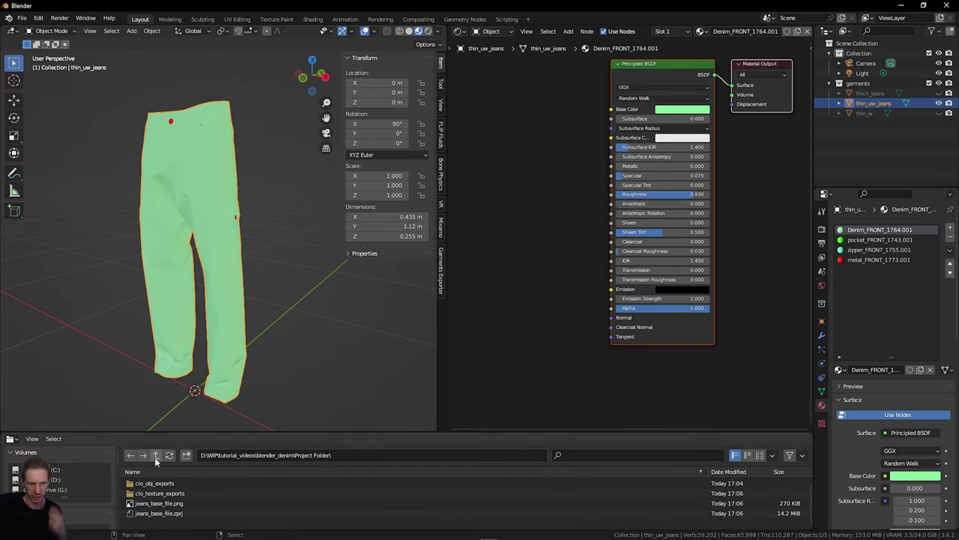
left_click(156, 455)
left_click(164, 493)
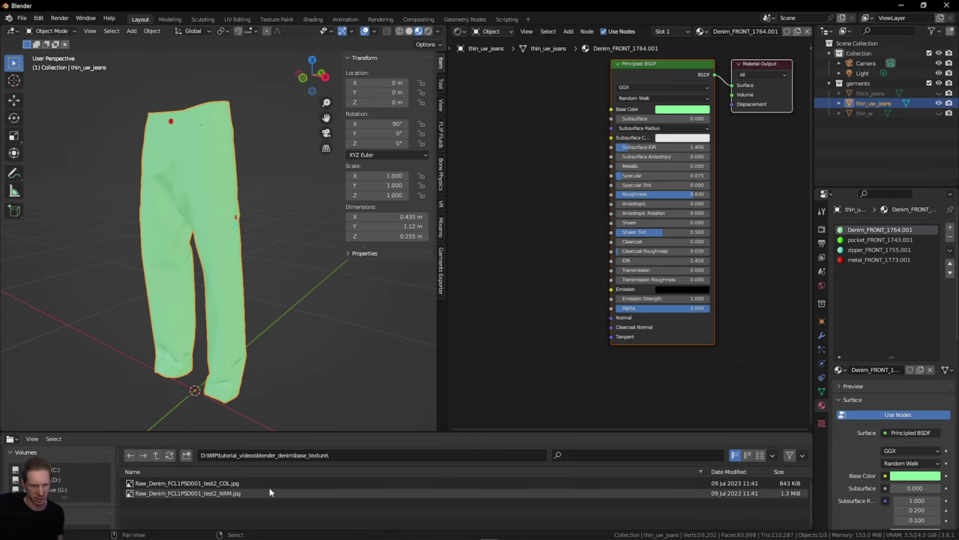
left_click(221, 483)
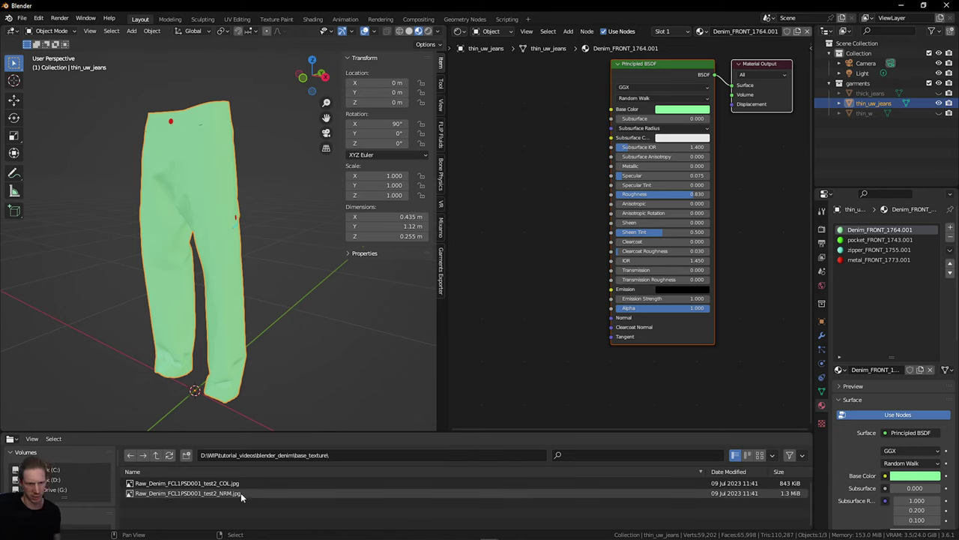
left_click_drag(217, 484, 488, 128)
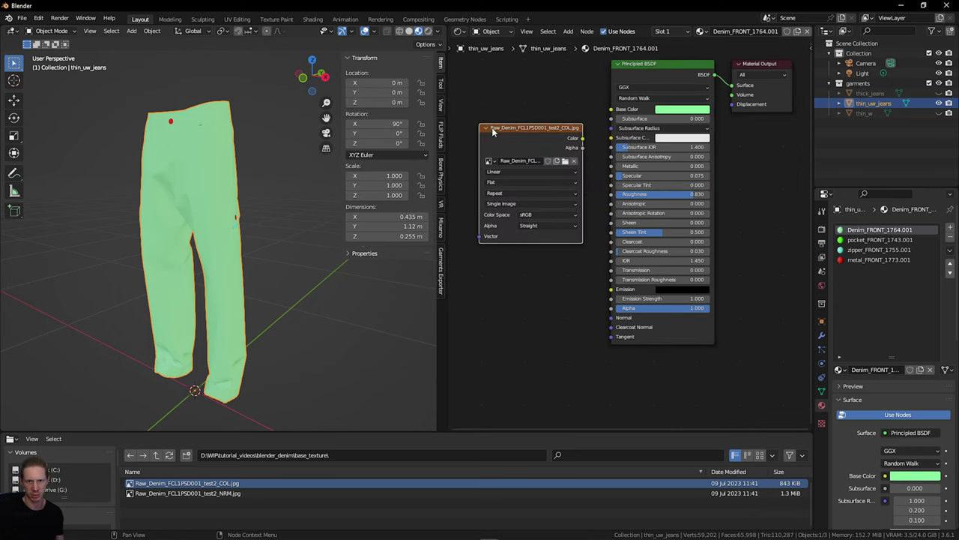
Step: Show the files as thumbnails and add Raw_Denim_FCL1PSD001_test2_NRM.jpg as an image texture below the color texture node
left_click(233, 493)
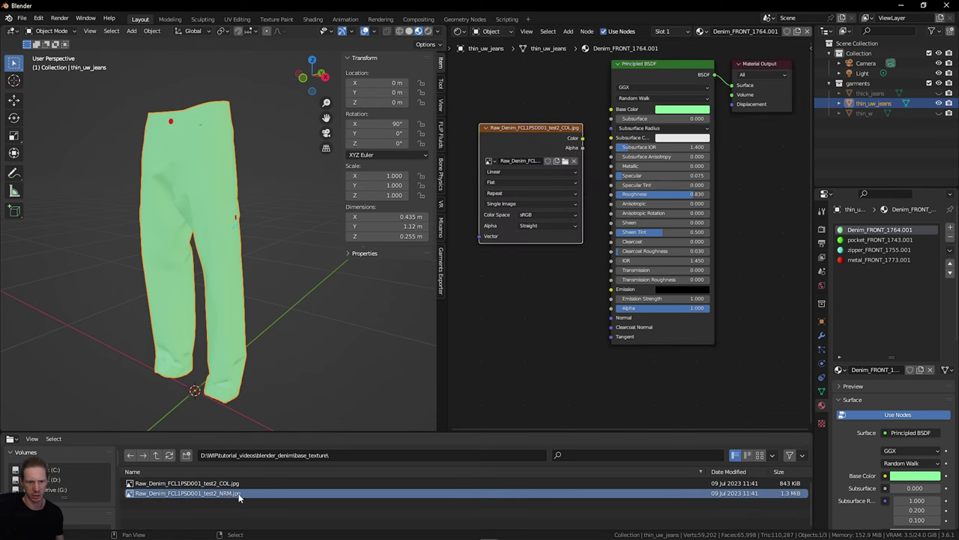
left_click(760, 455)
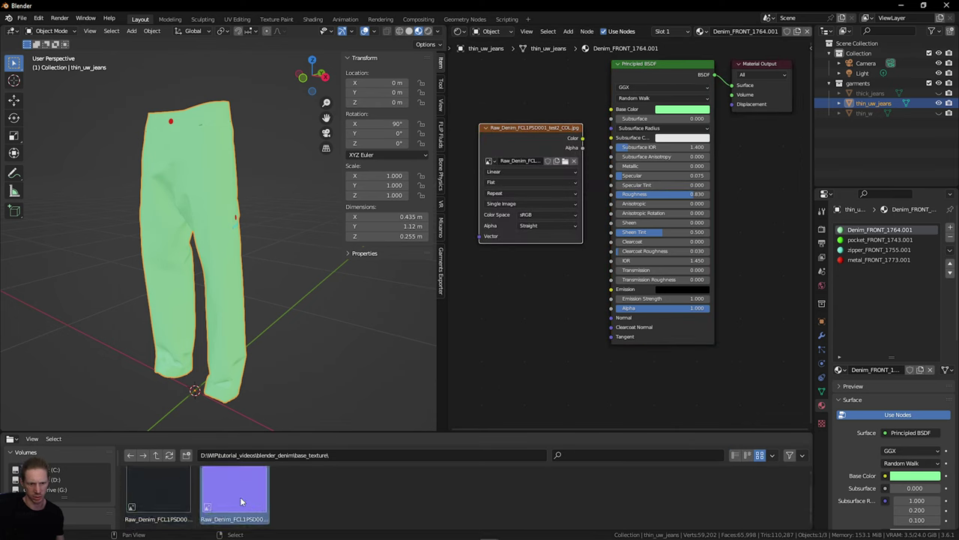
left_click_drag(240, 496, 510, 315)
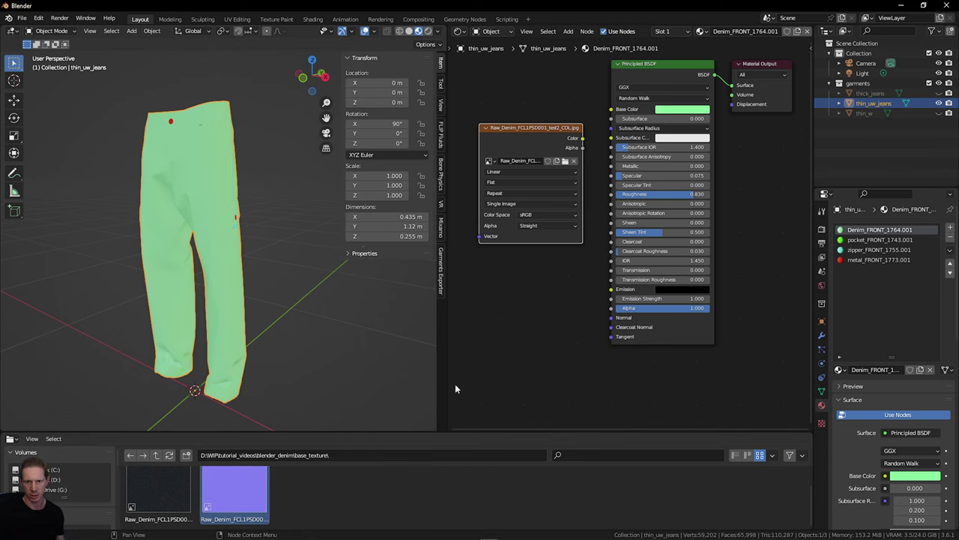
left_click_drag(250, 490, 528, 289)
middle_click_drag(528, 289, 679, 321)
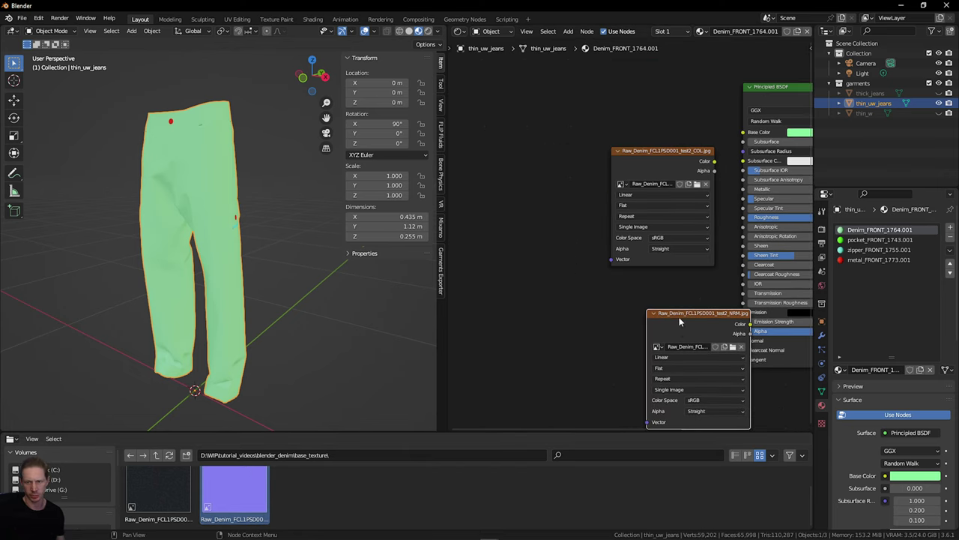
left_click_drag(679, 321, 603, 331)
Step: Connect the denim COL texture's Color output to the Principled BSDF's Base Color and inspect the weave on the jeans
left_click_drag(714, 166, 742, 132)
middle_click_drag(688, 190, 641, 153)
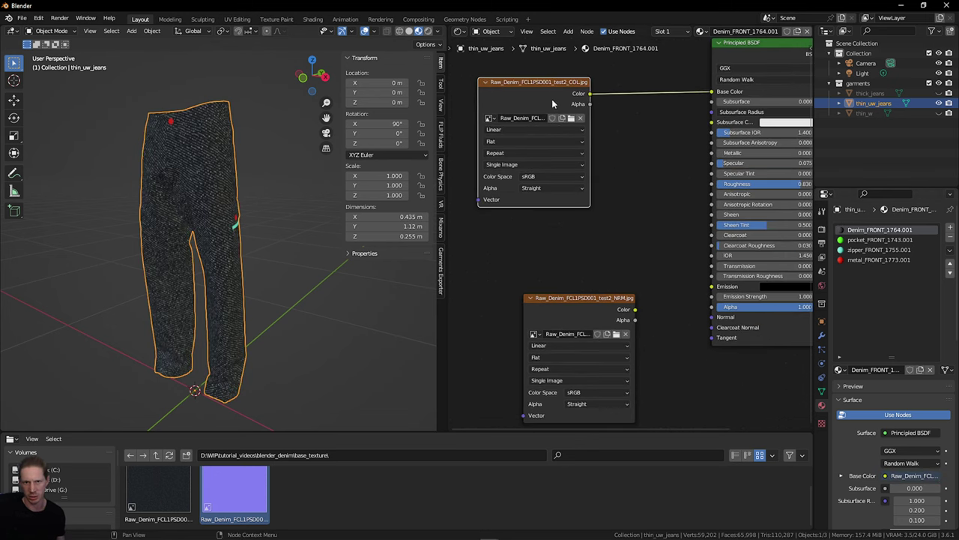
left_click_drag(552, 103, 587, 103)
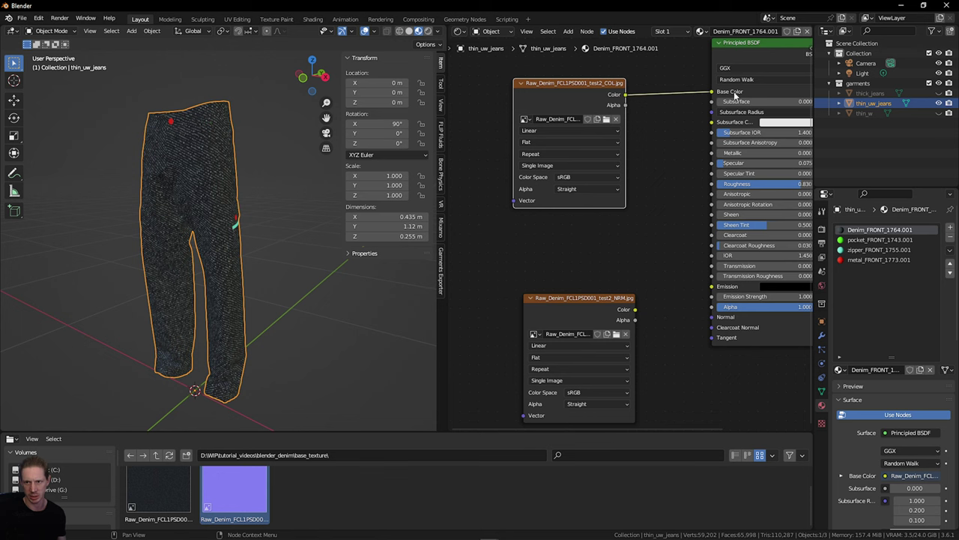
scroll(189, 157, "up", 6)
scroll(190, 156, "down", 2)
left_click_drag(314, 79, 365, 77)
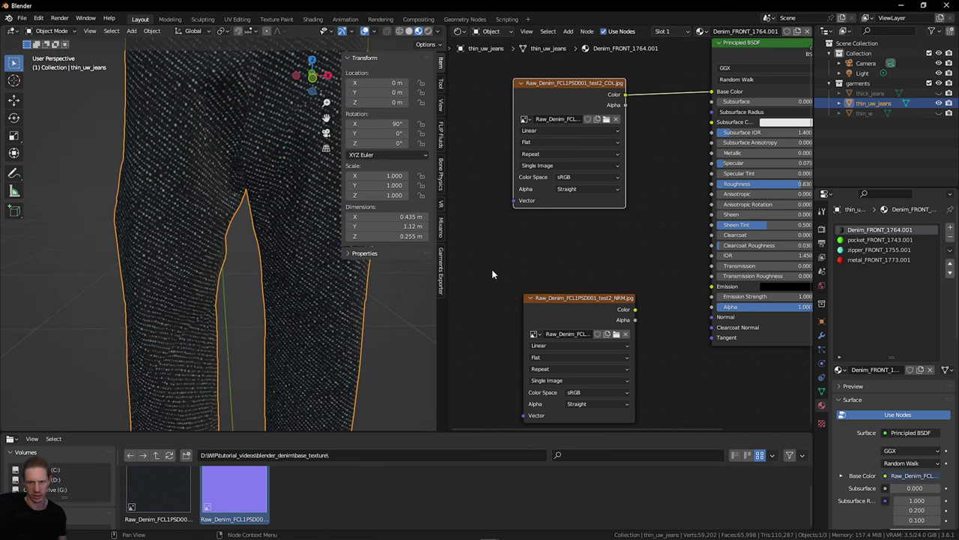
Step: Add a Normal Map node between the denim NRM texture and the Principled BSDF, with the texture moved clear of it
scroll(492, 271, "down", 3)
middle_click_drag(574, 278, 621, 255)
left_click_drag(628, 272, 539, 251)
left_click(632, 283)
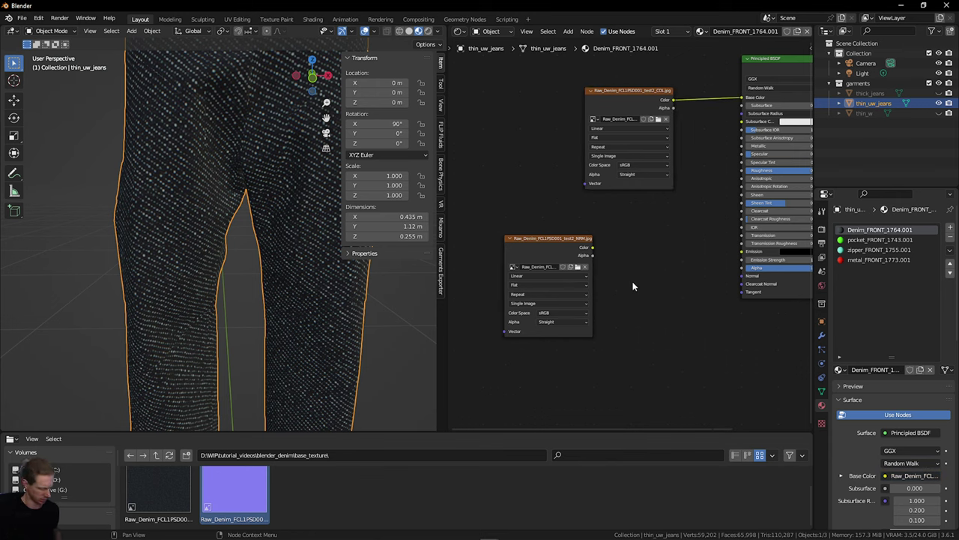
key("shift+a")
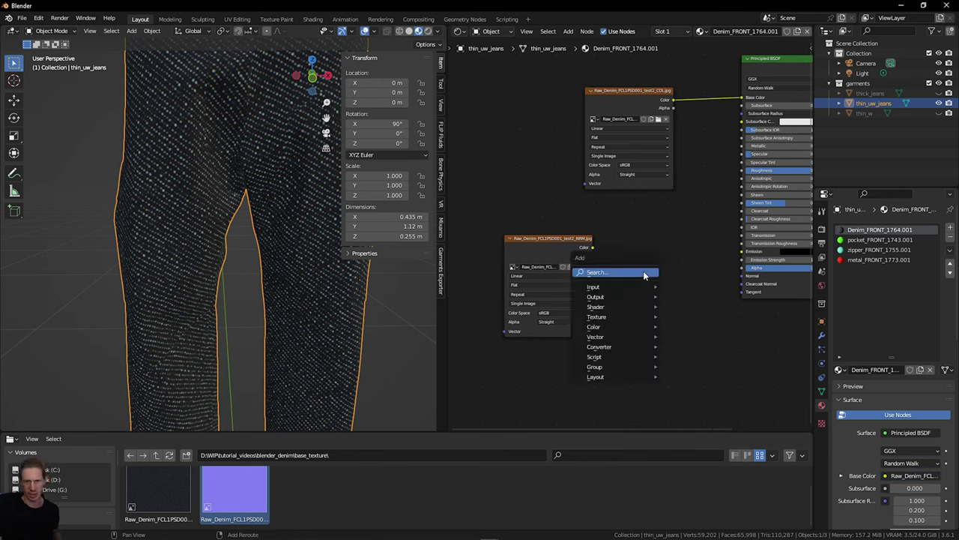
type("no")
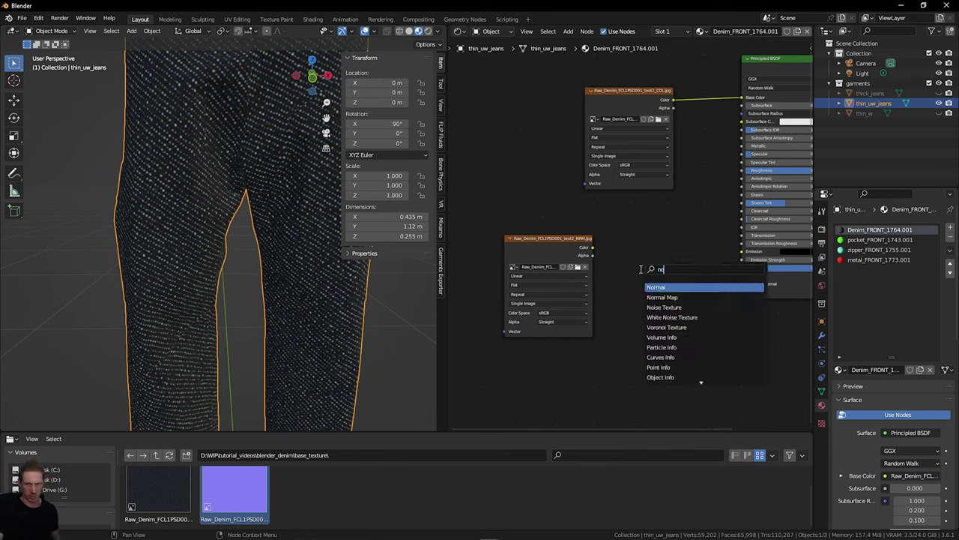
type("r")
left_click(690, 300)
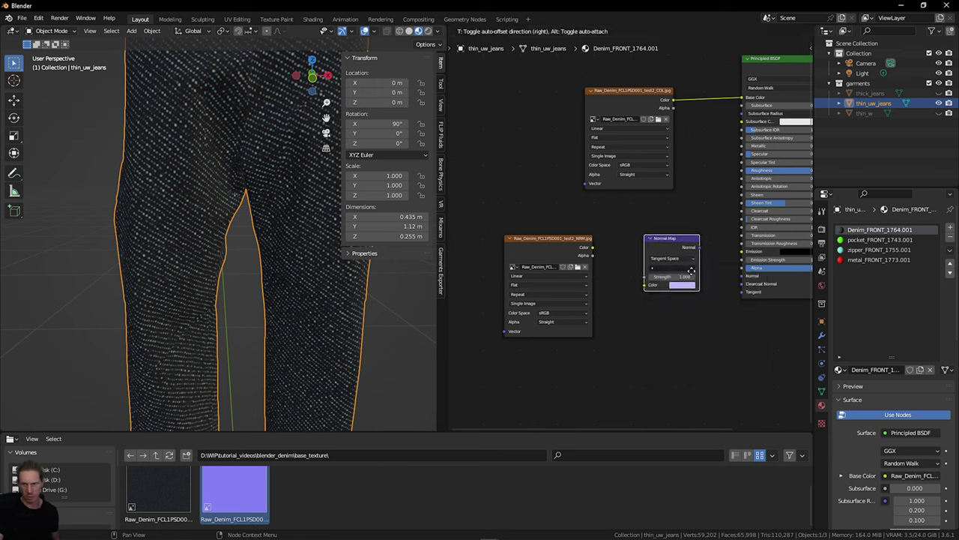
left_click(693, 275)
left_click_drag(541, 259, 525, 248)
left_click_drag(692, 254, 651, 234)
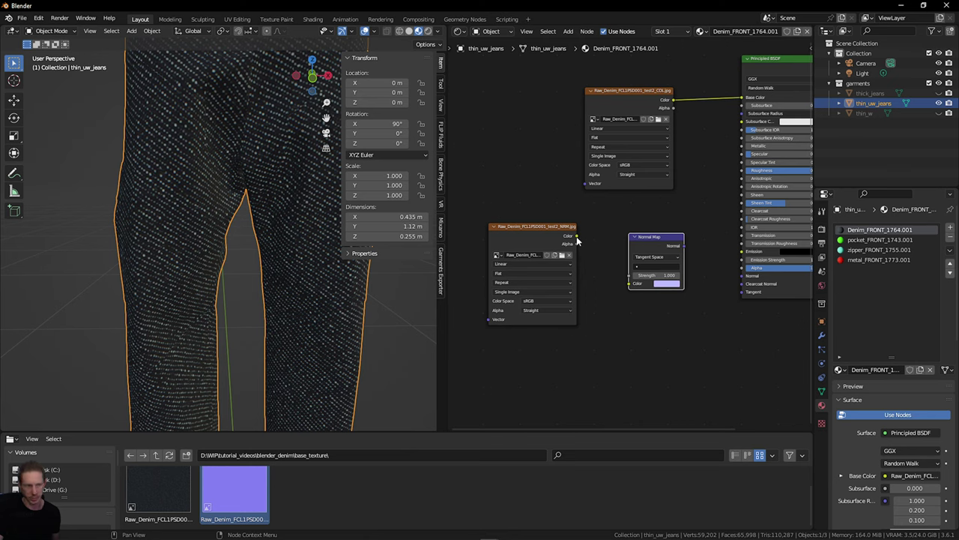
Step: Connect the NRM texture's Color to the Normal Map node and its Normal output to the Principled BSDF's Normal input
left_click(574, 239)
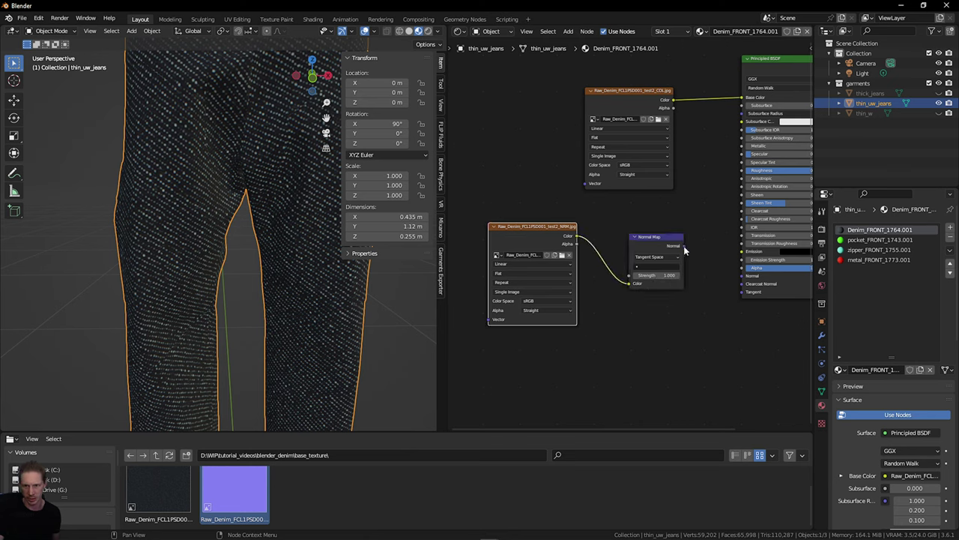
left_click_drag(681, 245, 737, 277)
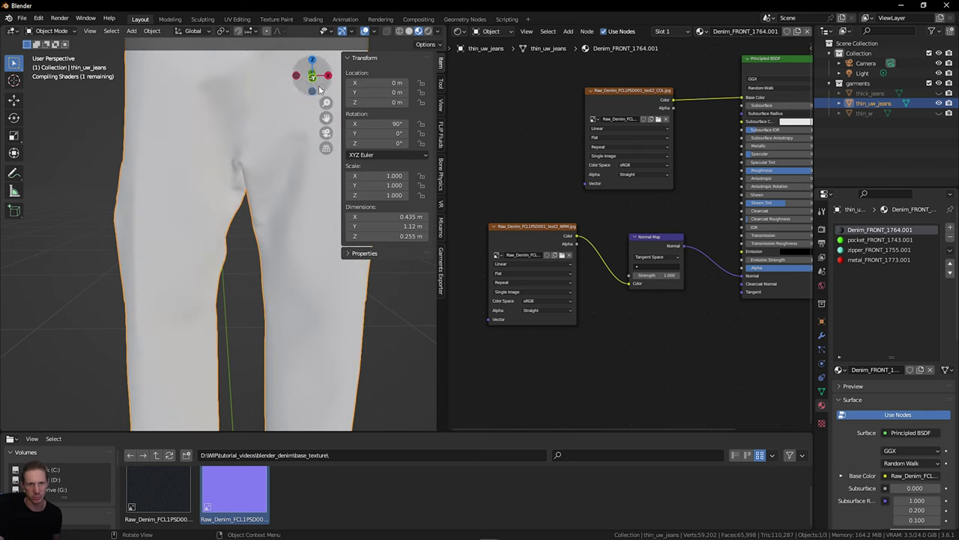
left_click_drag(321, 80, 334, 78)
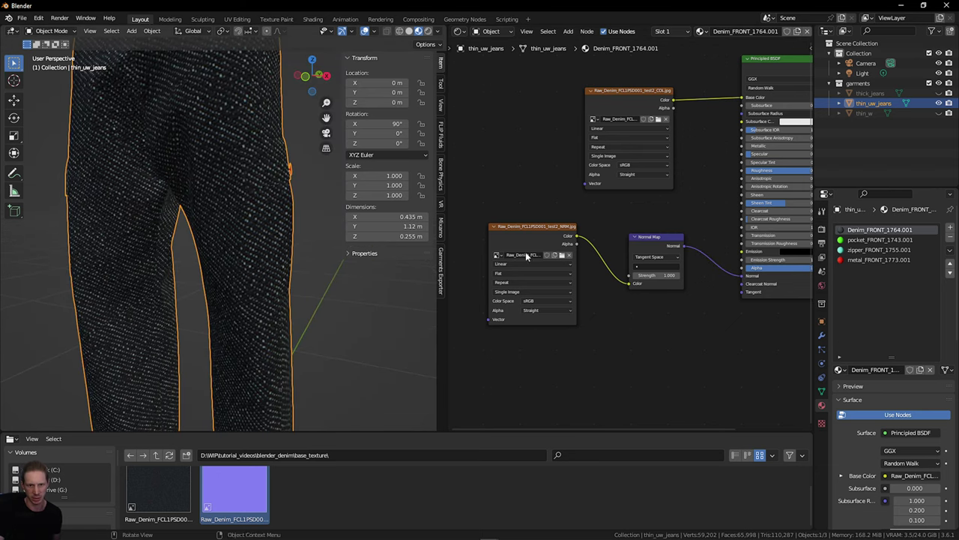
Step: Set the NRM texture's color space to Non-Color and bring the waist of the jeans into view
left_click(532, 301)
left_click(549, 349)
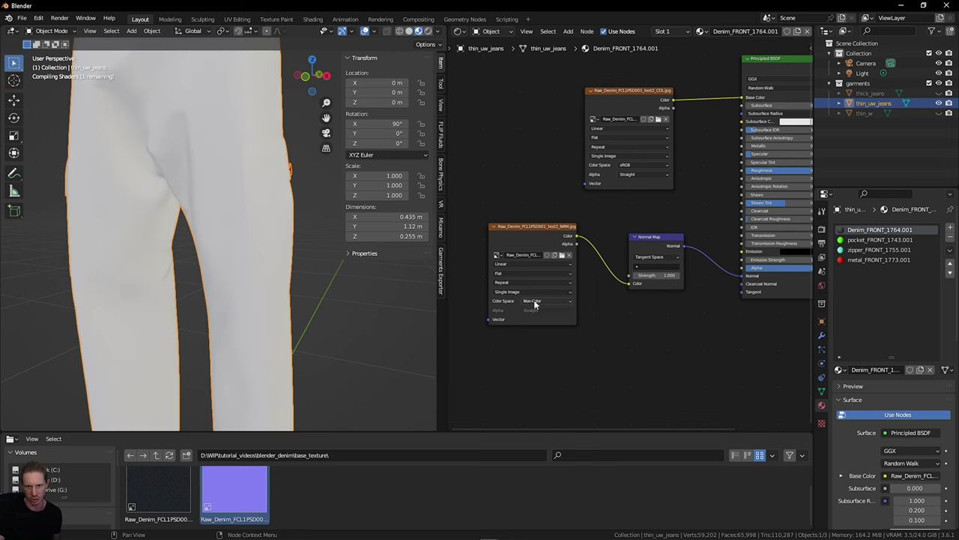
middle_click_drag(187, 112, 155, 118)
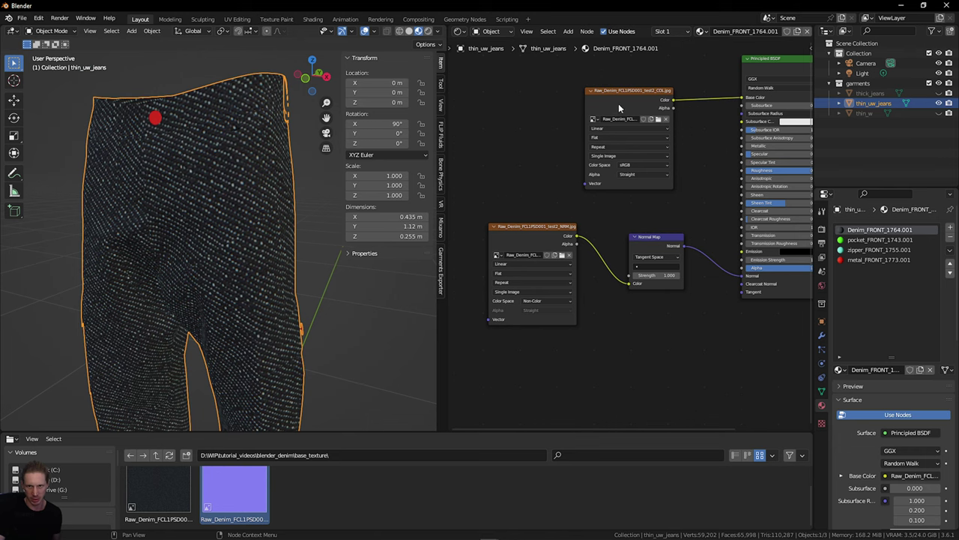
Step: Align the COL texture node above the NRM texture node, leaving free space before both of them
left_click_drag(619, 109, 522, 105)
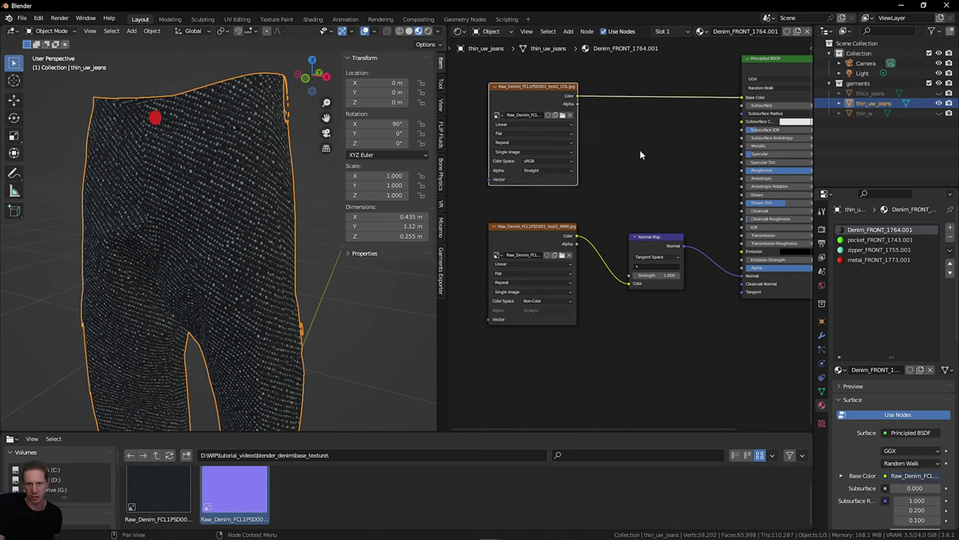
scroll(643, 161, "down", 3)
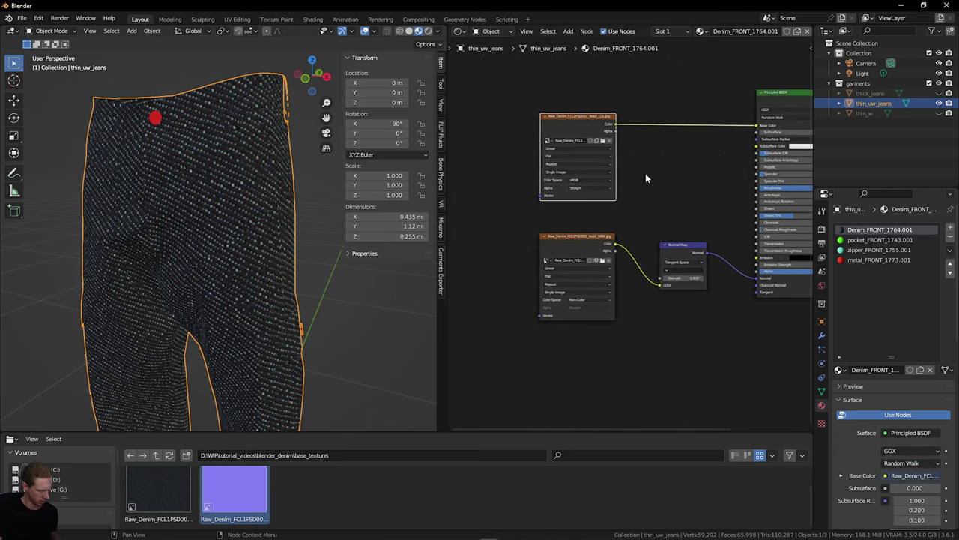
middle_click_drag(640, 197, 679, 180)
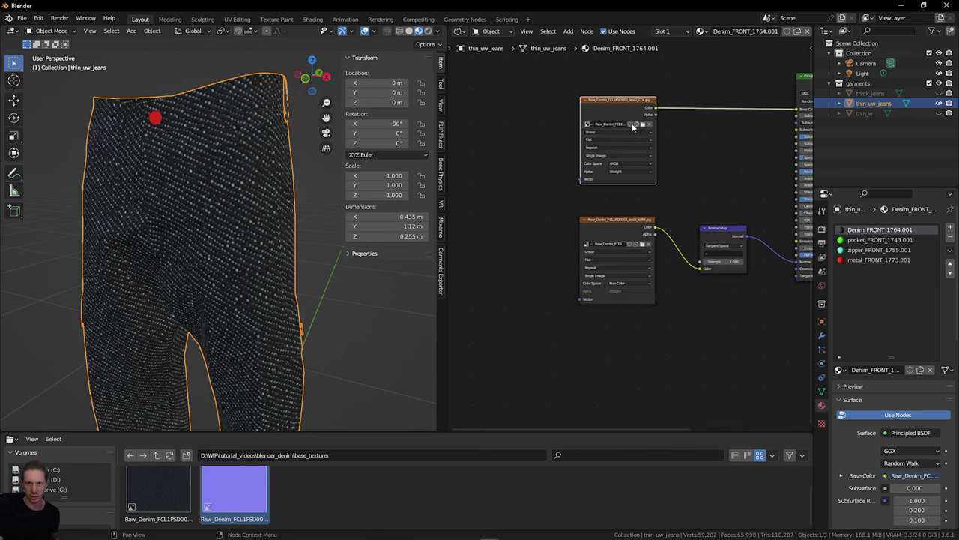
left_click_drag(618, 105, 617, 95)
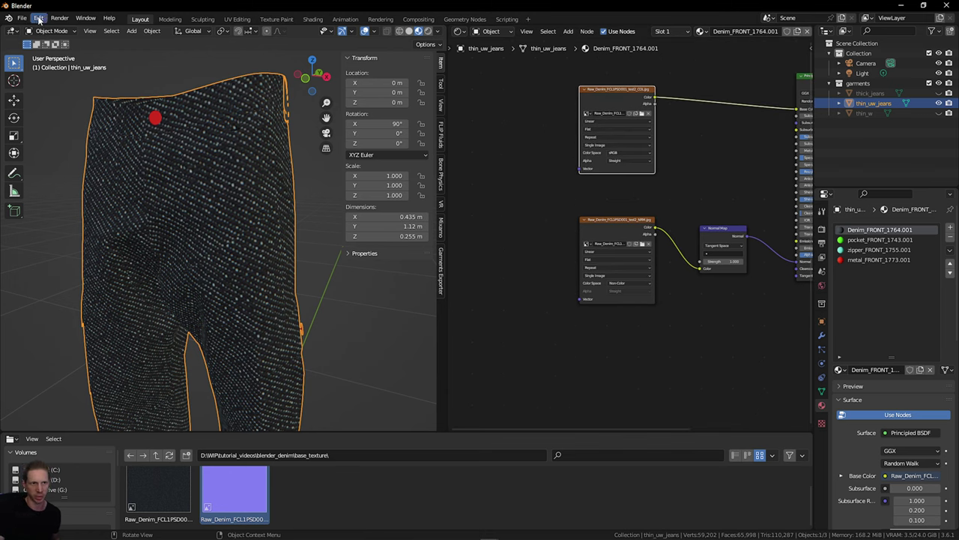
Step: Search the add-on preferences for "node" and check whether Node Wrangler is enabled
left_click(38, 18)
left_click(68, 163)
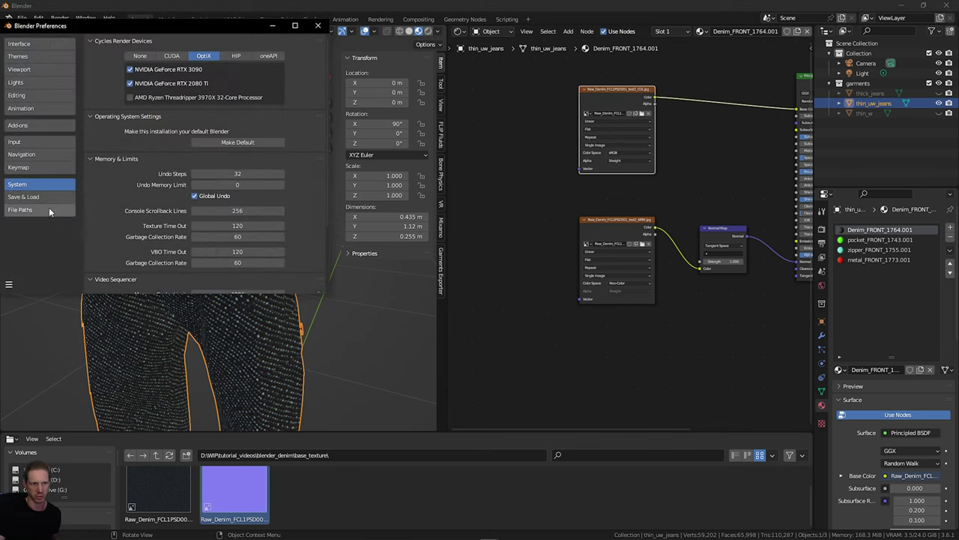
left_click(50, 126)
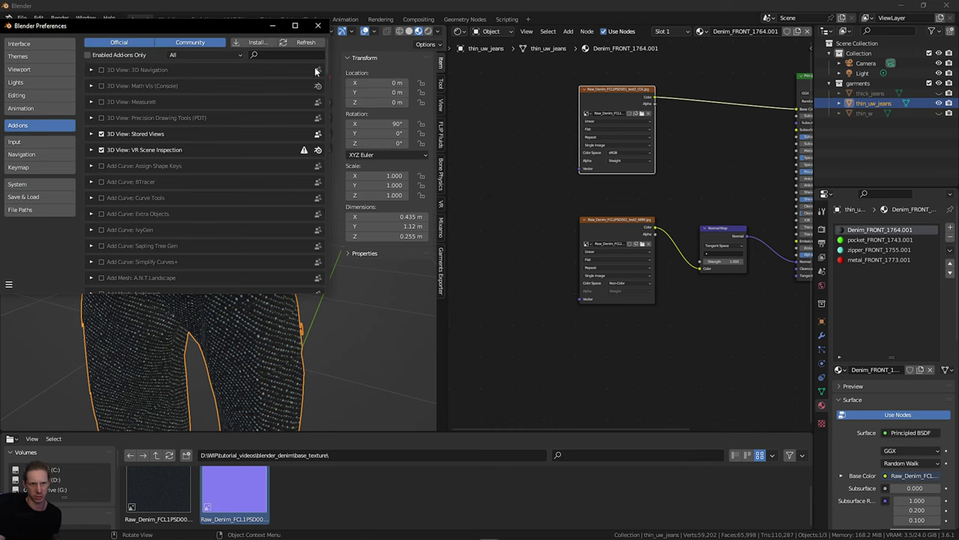
type("b")
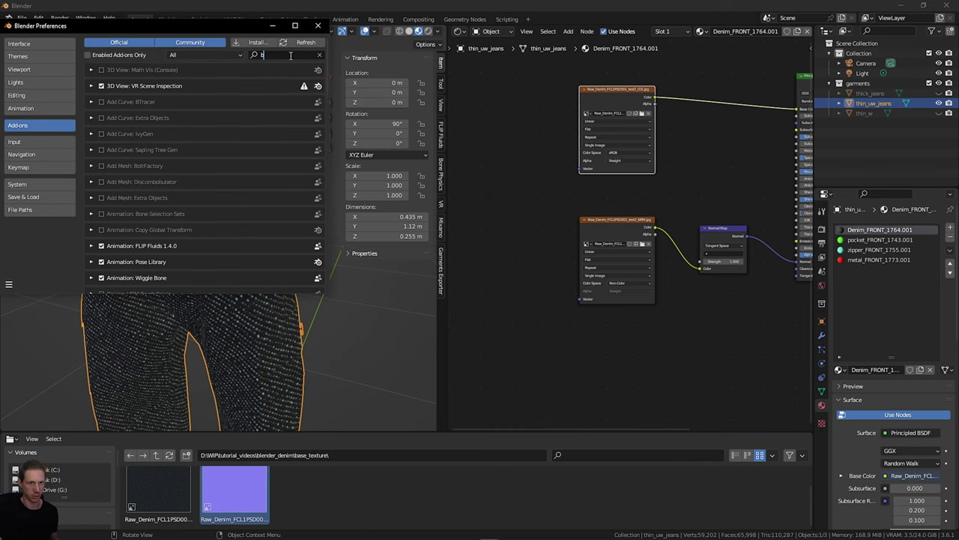
key("BackSpace")
type("node")
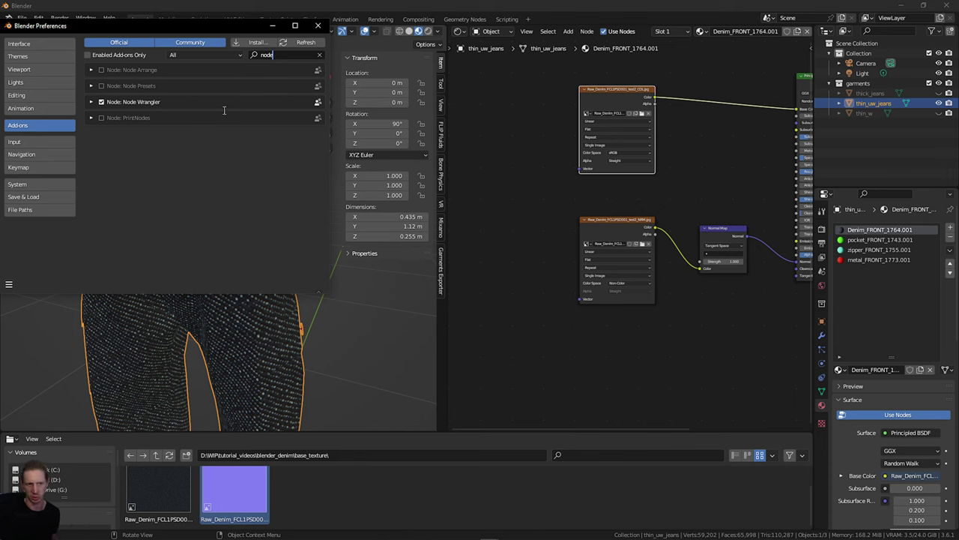
left_click(316, 30)
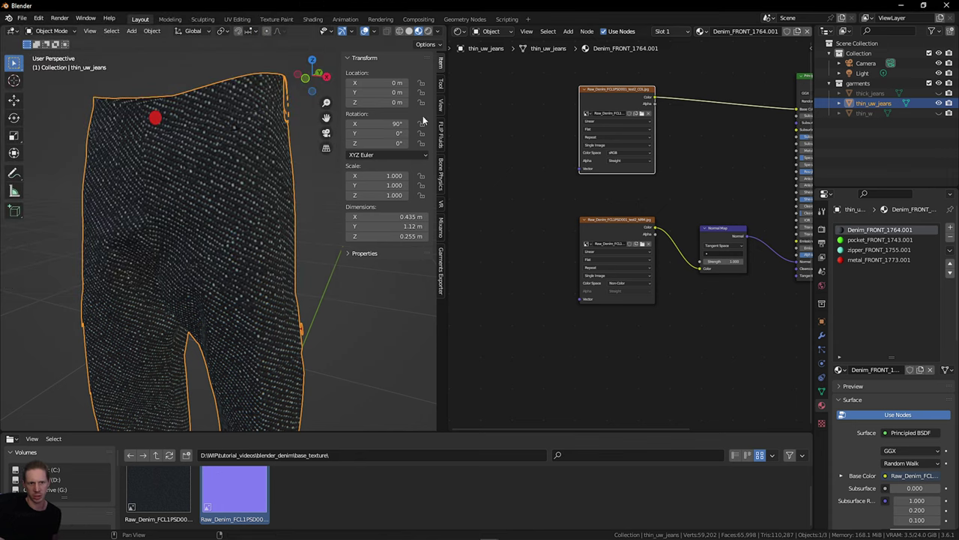
Step: Add Texture Coordinate and Mapping nodes to the COL texture and connect the Mapping Vector output to the NRM texture's Vector input too
left_click_drag(613, 100, 617, 96)
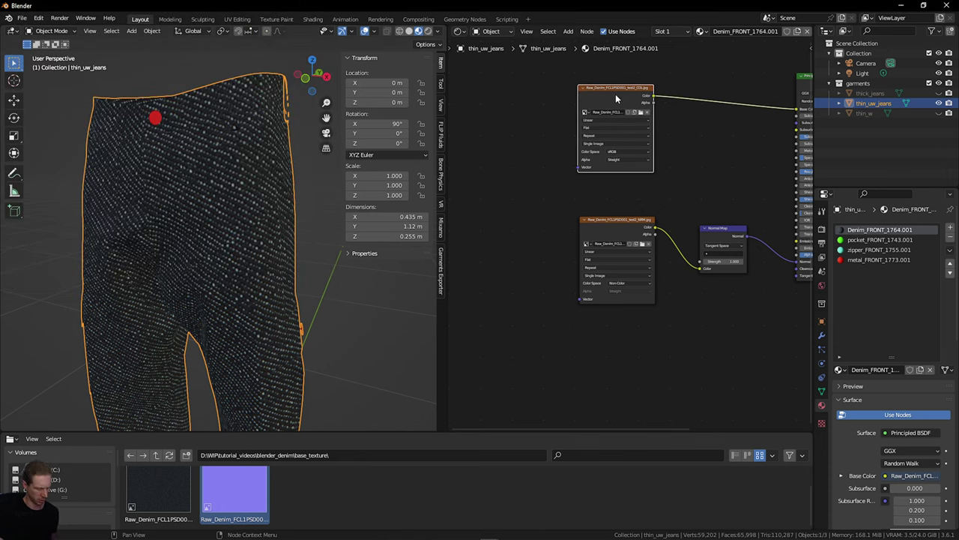
key("ctrl+t")
middle_click_drag(620, 101, 658, 90)
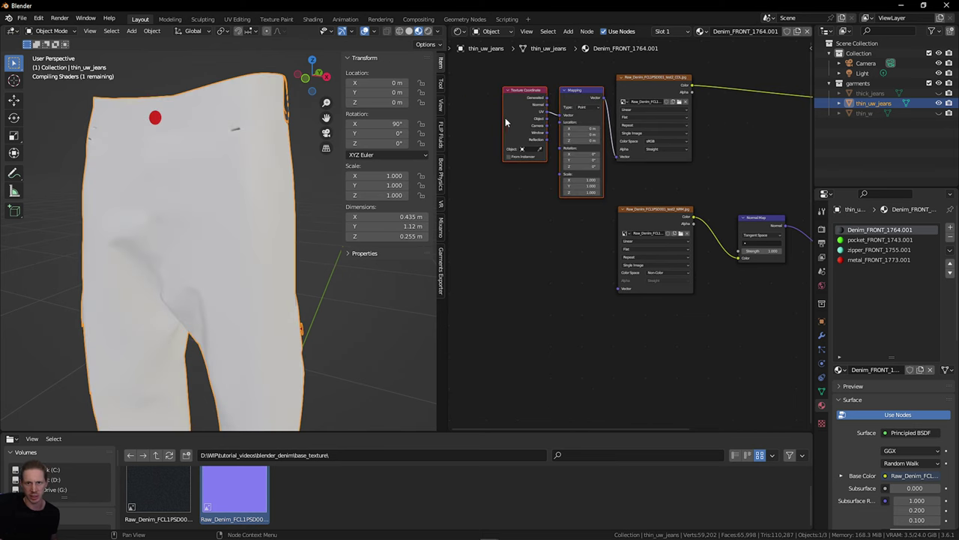
left_click_drag(515, 110, 458, 134)
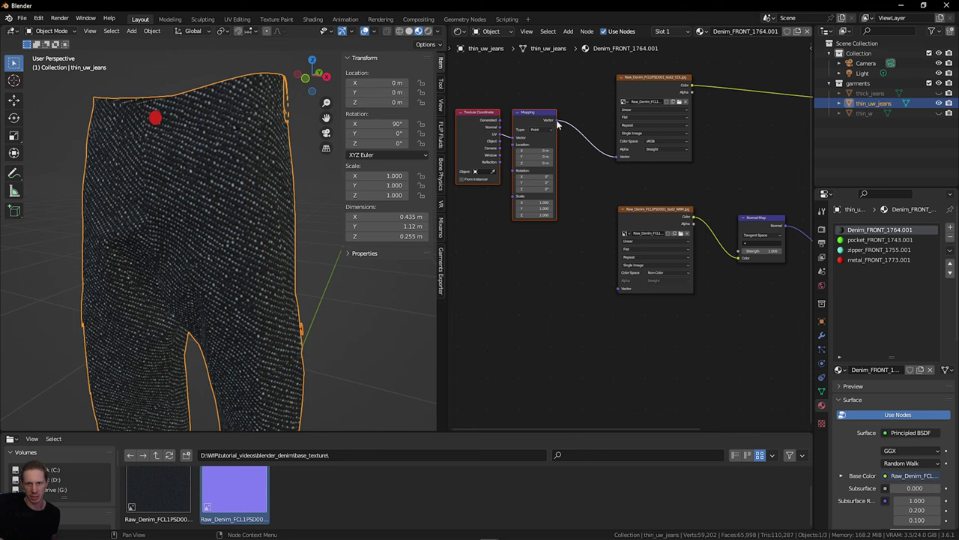
left_click_drag(604, 278, 620, 290)
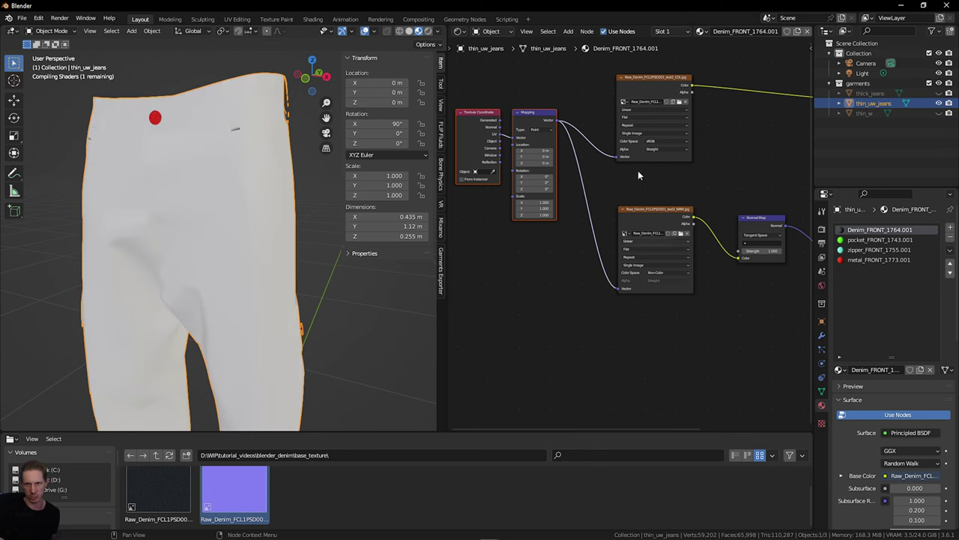
Step: Space out the shader nodes by moving the COL texture higher and the Mapping node slightly away from the Texture Coordinate node
left_click_drag(635, 80, 634, 30)
middle_click_drag(634, 133, 626, 185)
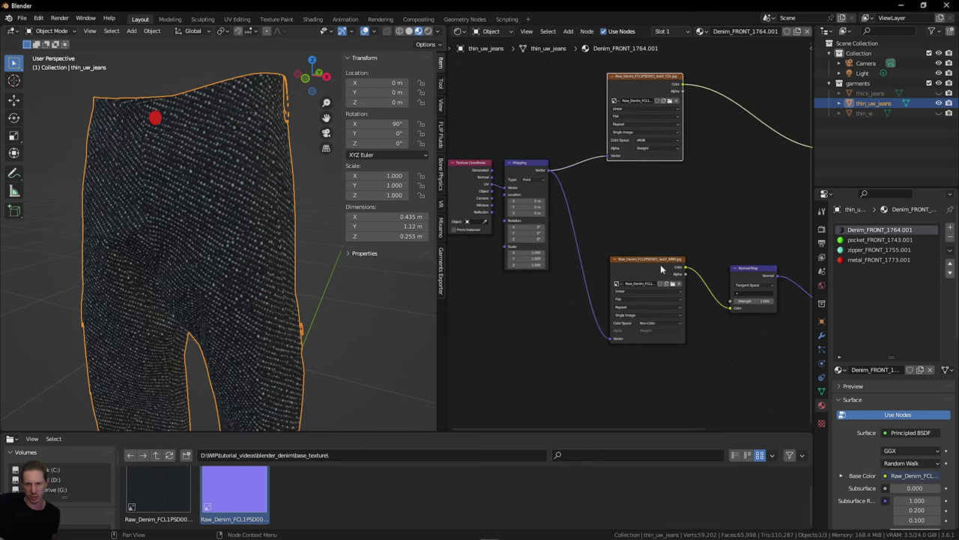
left_click_drag(655, 261, 652, 262)
scroll(631, 222, "up", 1)
middle_click_drag(485, 179, 529, 135)
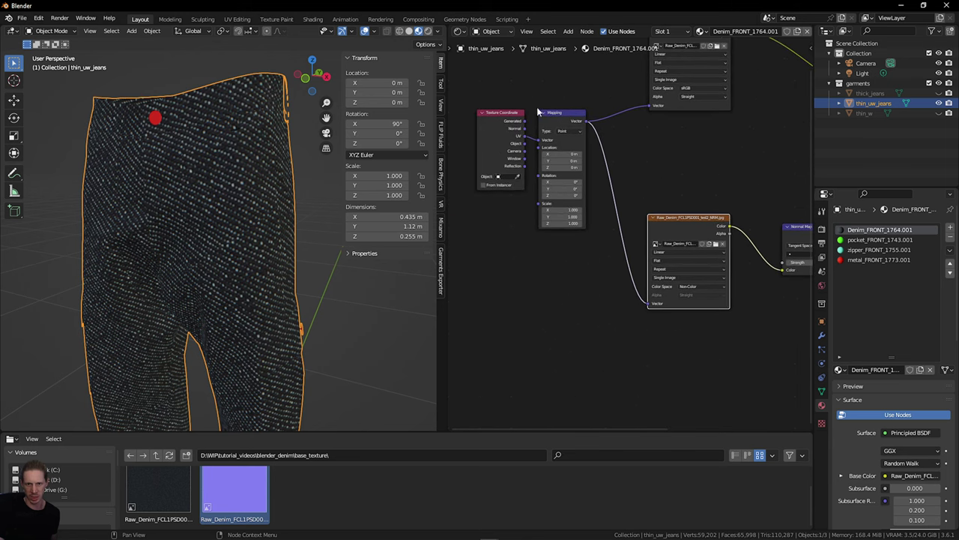
left_click_drag(559, 118, 563, 112)
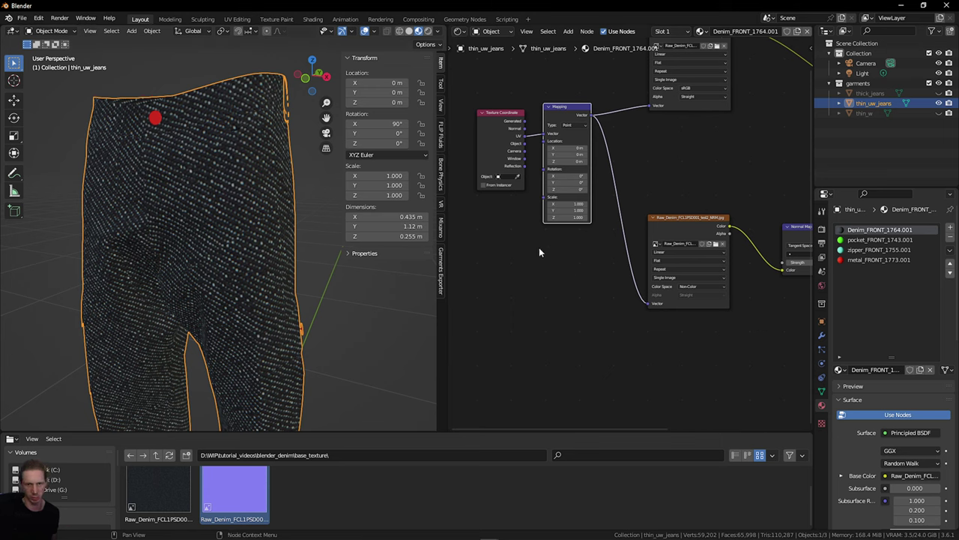
Step: Set the Mapping node's X and Y scale to 3 and inspect the weave density on the jeans
scroll(577, 275, "up", 5)
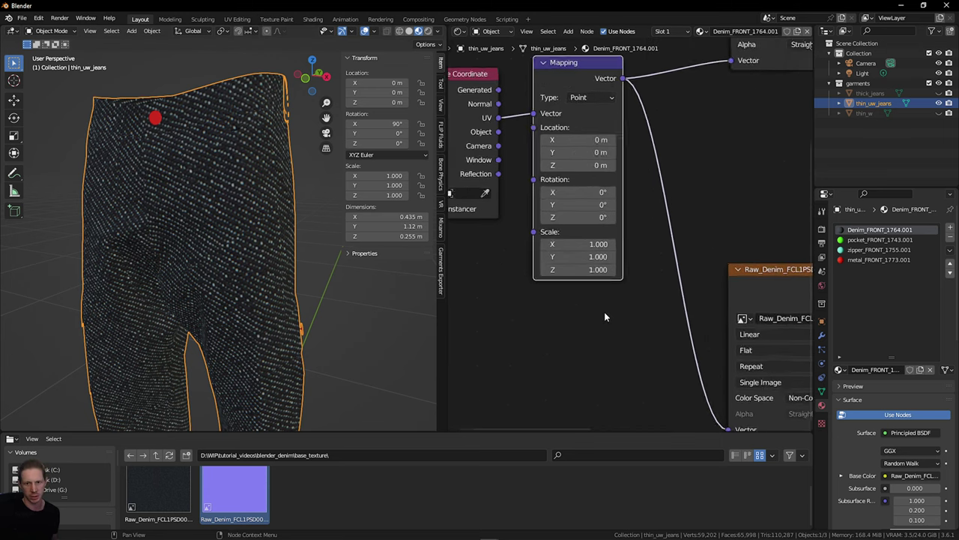
scroll(604, 316, "up", 1)
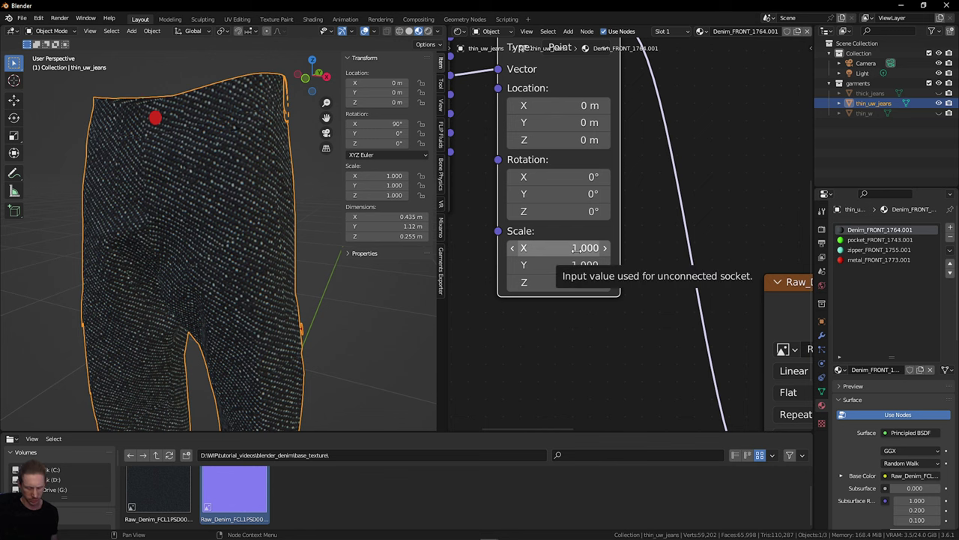
left_click_drag(585, 248, 584, 251)
type("3")
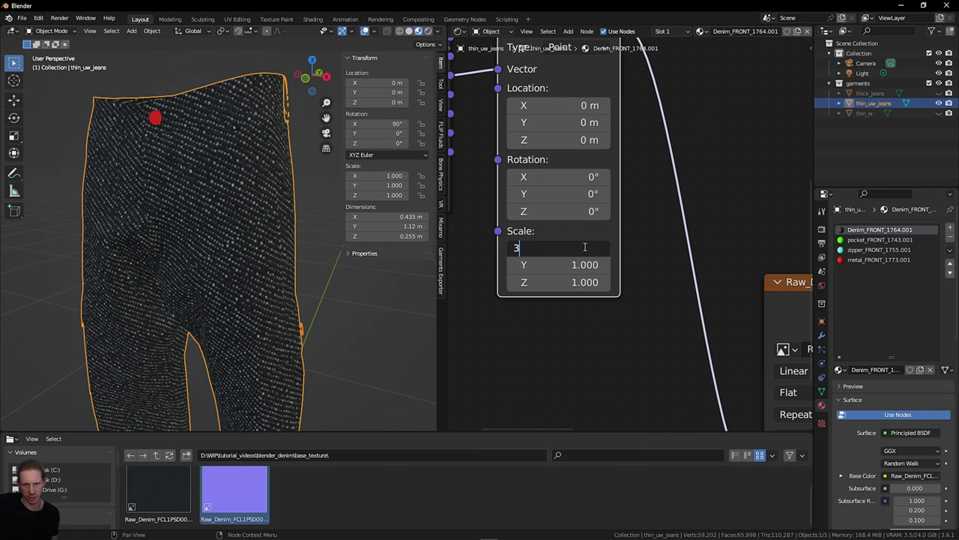
key("Tab")
type("3")
key("Return")
scroll(278, 231, "up", 5)
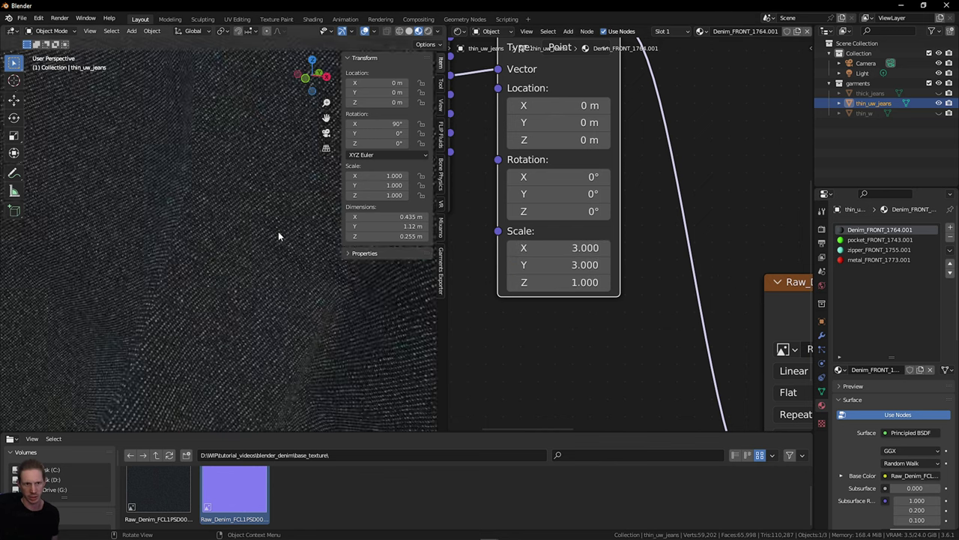
scroll(278, 231, "down", 5)
middle_click_drag(278, 231, 286, 255)
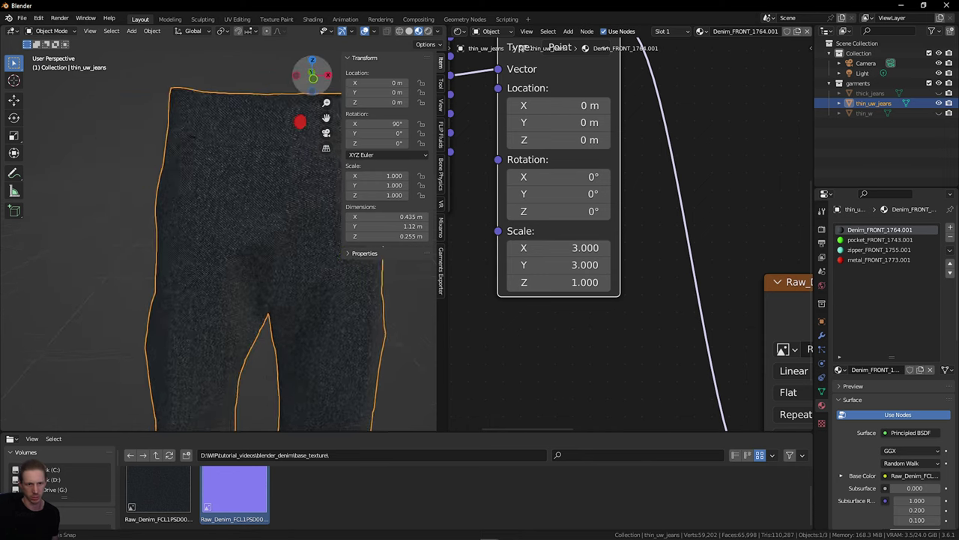
middle_click_drag(300, 201, 254, 194)
scroll(255, 194, "down", 3)
scroll(254, 194, "up", 3)
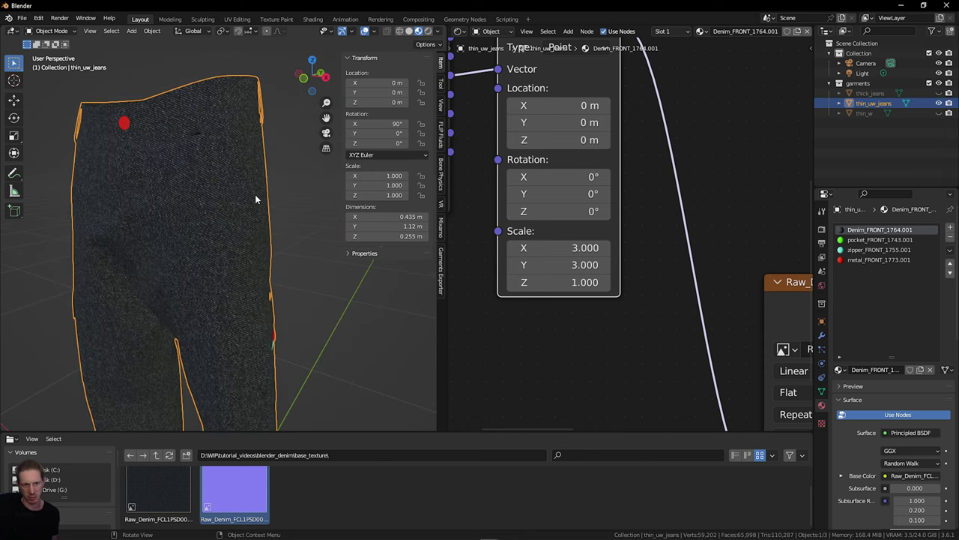
right_click(555, 248)
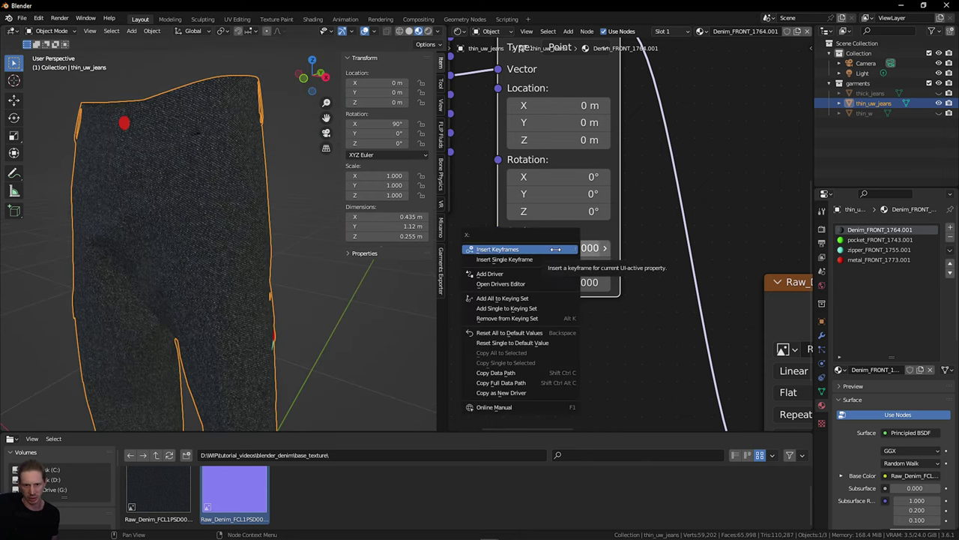
left_click(501, 372)
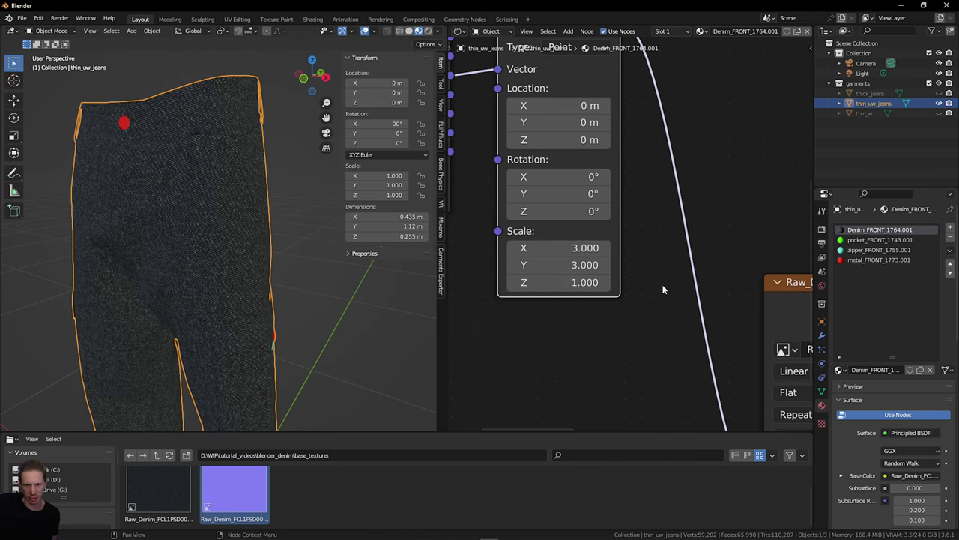
right_click(559, 248)
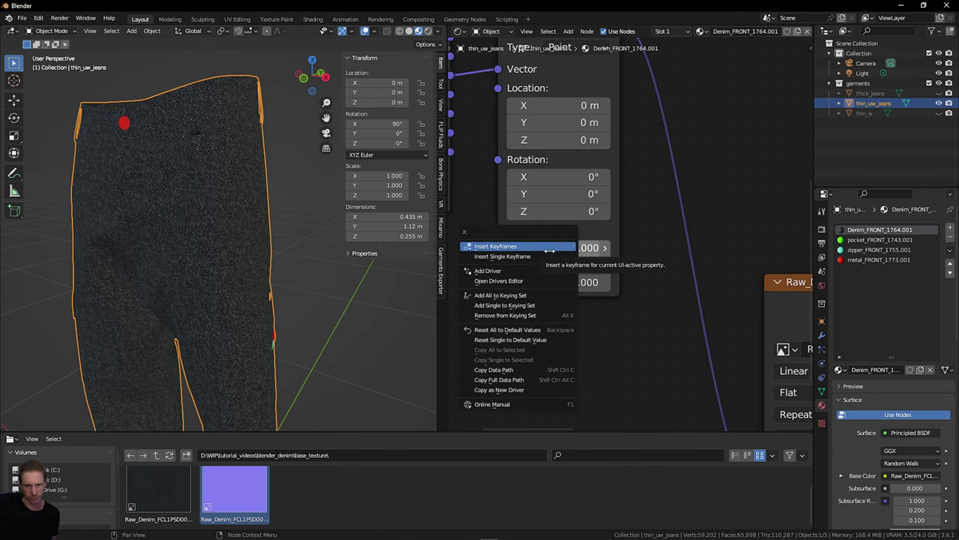
left_click(528, 389)
right_click(550, 265)
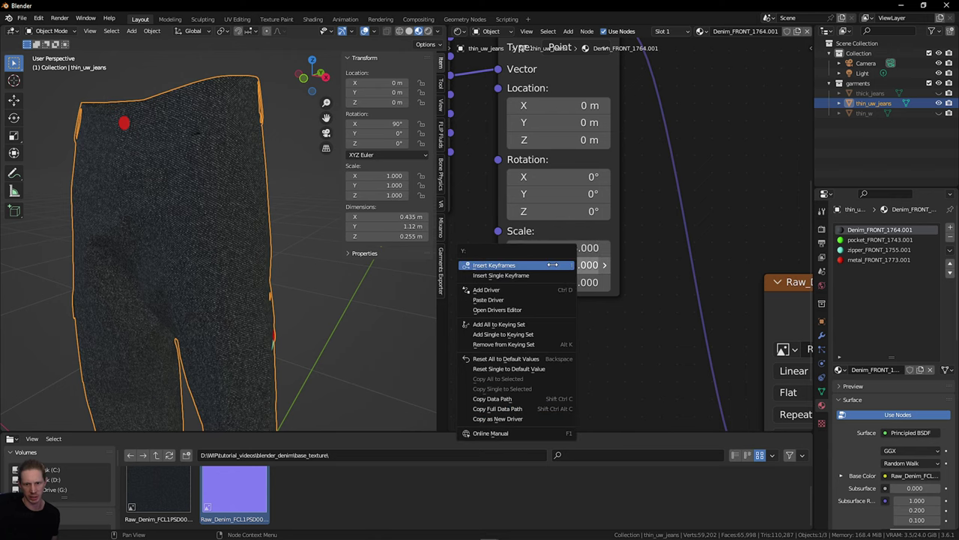
left_click(524, 418)
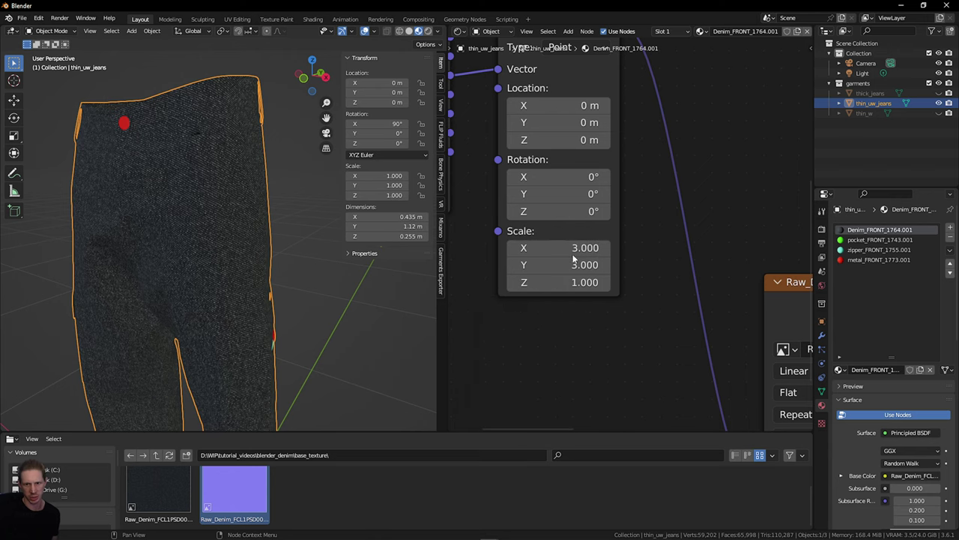
right_click(550, 267)
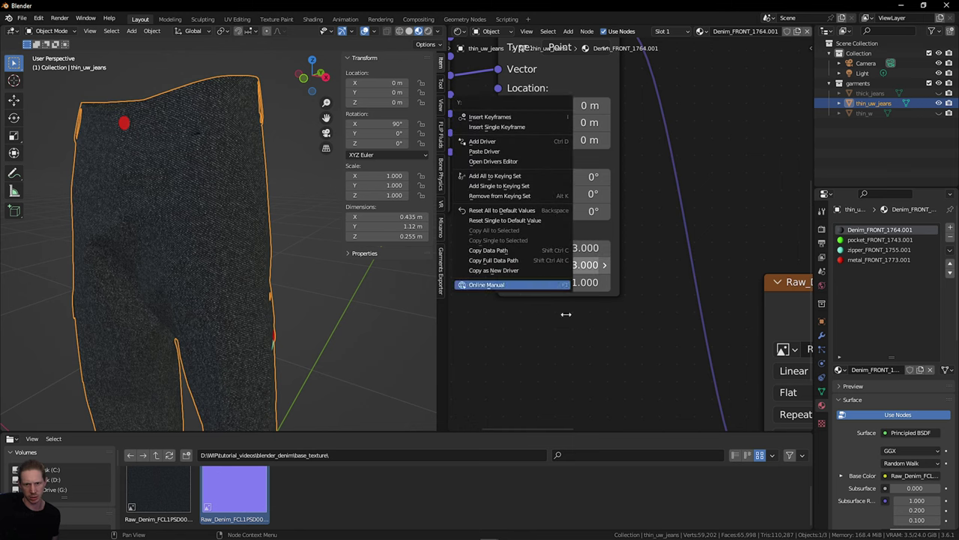
left_click(569, 313)
Step: Copy the Mapping node's X scale as a new driver and paste that driver onto its Y scale
right_click(548, 246)
left_click(548, 247)
right_click(543, 265)
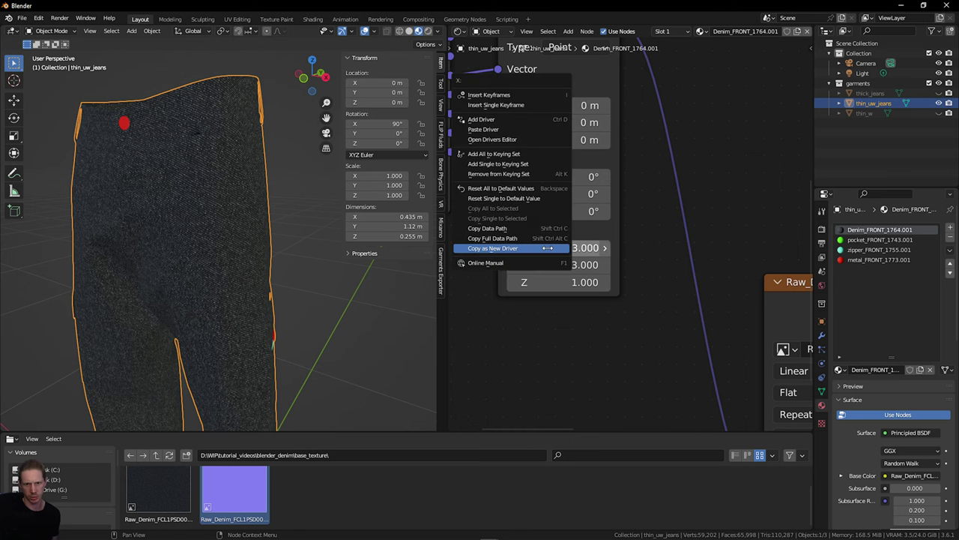
left_click(555, 251)
right_click(558, 265)
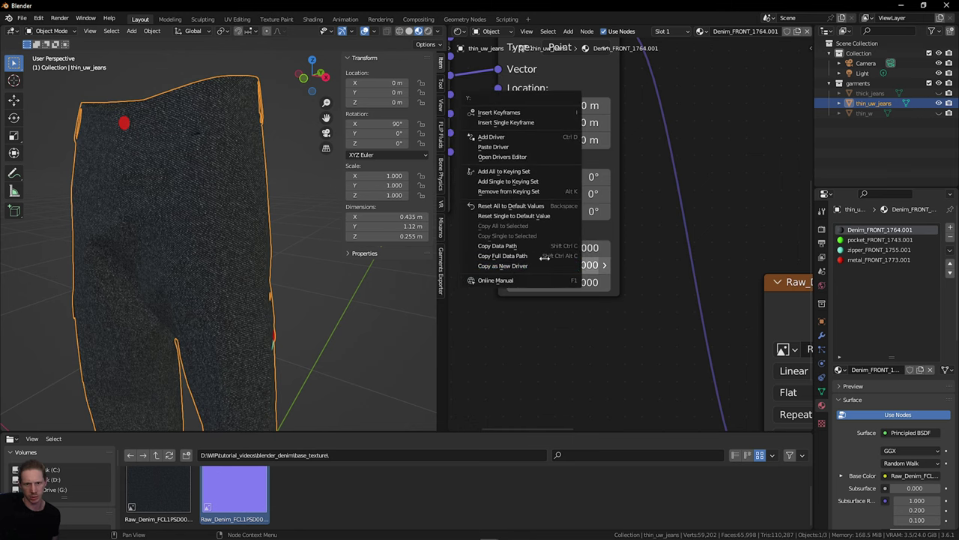
left_click(526, 147)
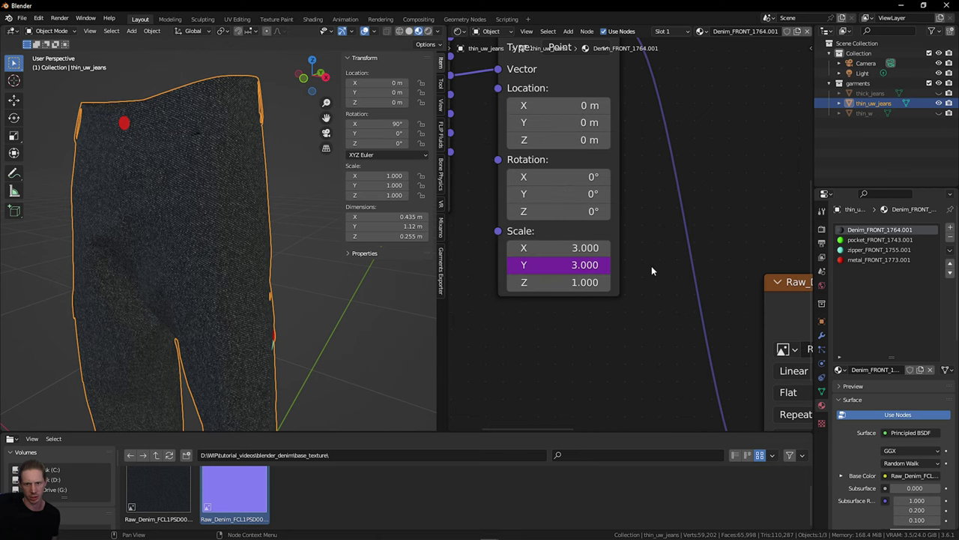
Step: Try X scale values of 5 and 4 in the Mapping node to compare the denim tiling
left_click(577, 251)
type("5")
key("Return")
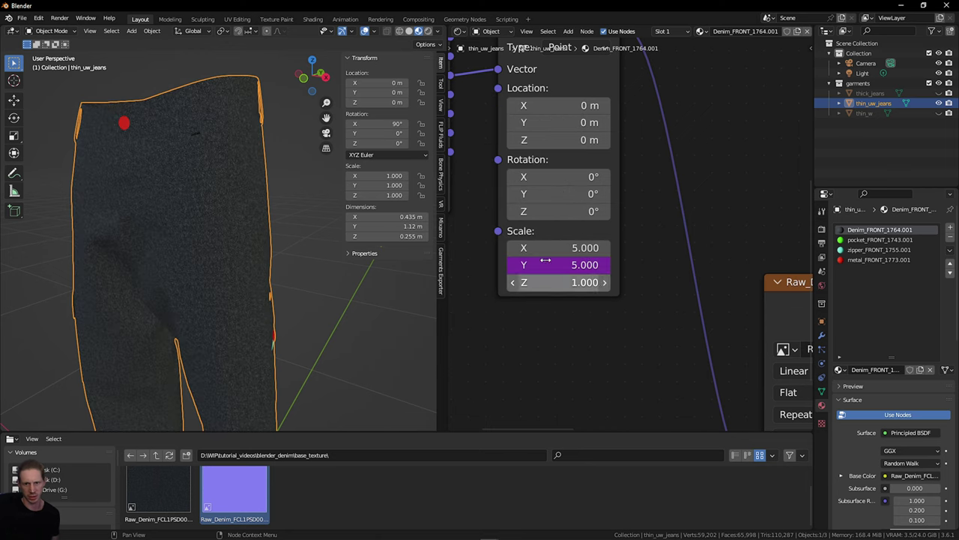
left_click(584, 250)
type("4")
key("Return")
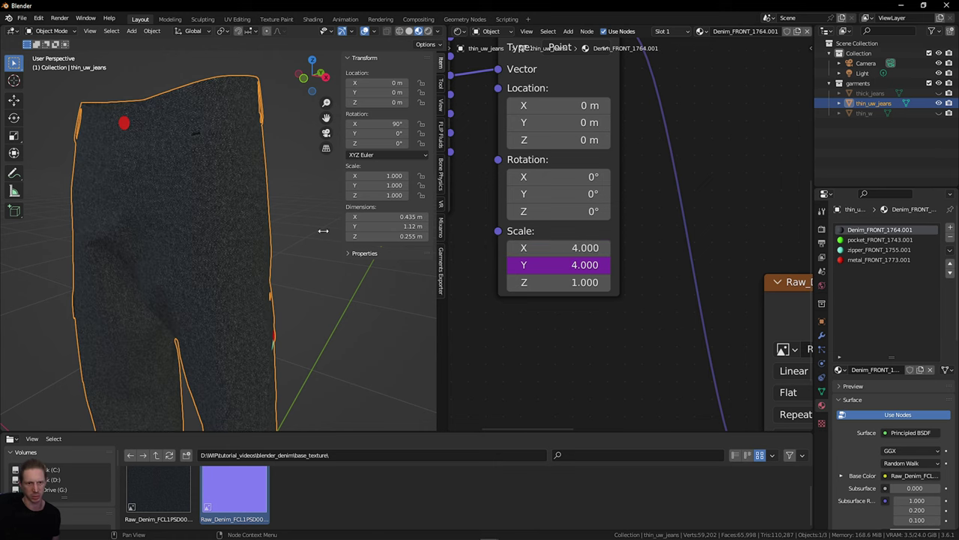
Step: Return the Mapping node's X scale to 5 and inspect the denim weave up close and from a distance
left_click(558, 245)
type("5")
key("Return")
left_click_drag(296, 81, 302, 121)
scroll(189, 224, "up", 5)
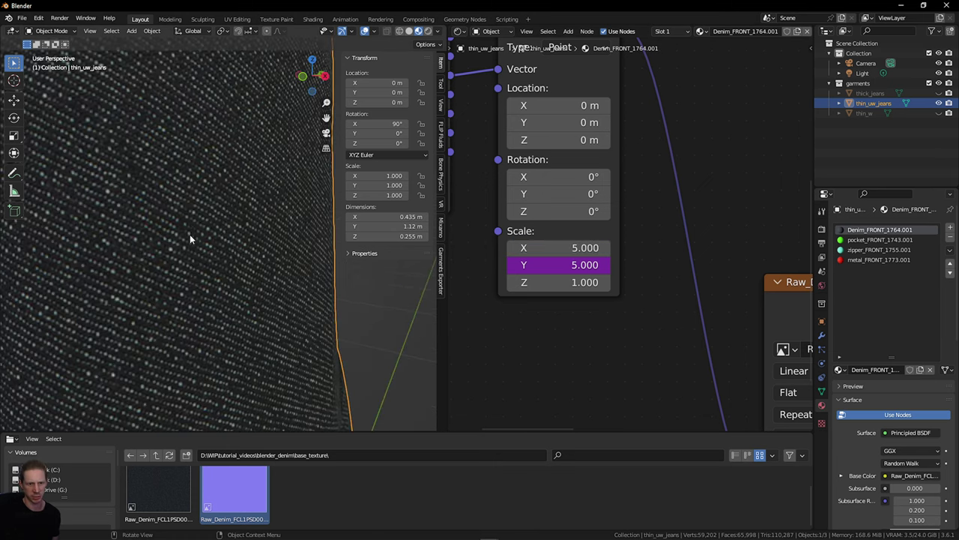
scroll(189, 234, "down", 5)
scroll(202, 229, "up", 3)
Step: Set the Mapping node's X scale to 6 and review the denim across the front of the jeans
left_click(558, 248)
type("6")
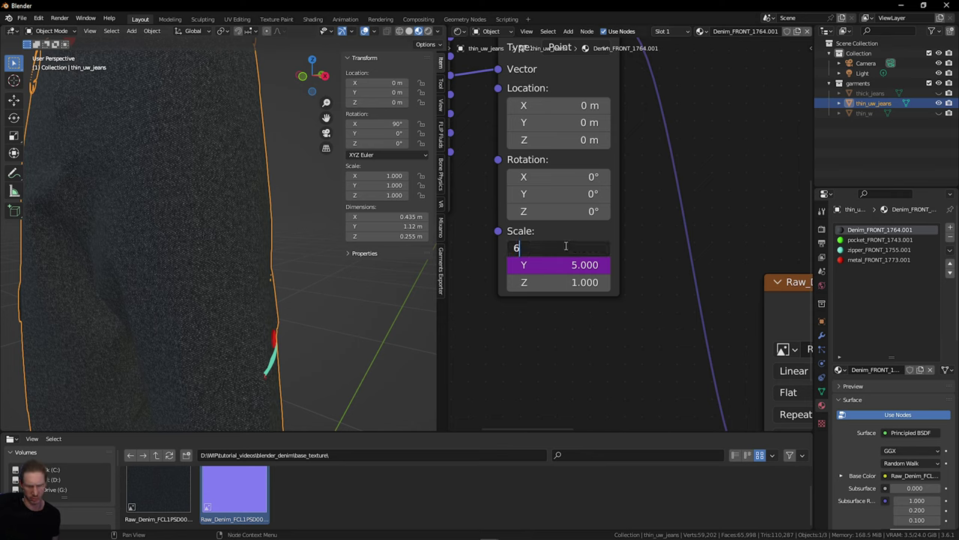
key("Return")
scroll(327, 103, "down", 4)
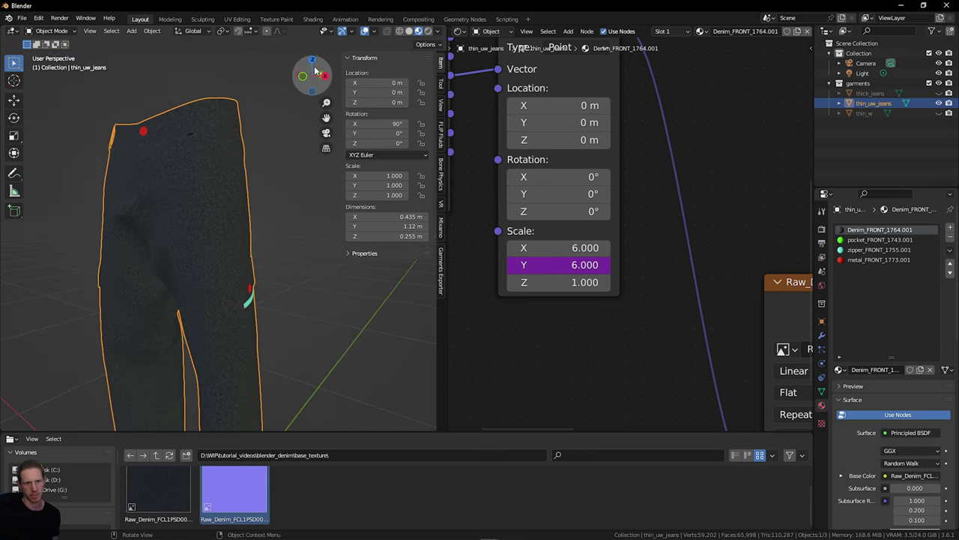
mouse_move(315, 68)
left_mouse_down()
mouse_move(288, 70)
mouse_move(297, 71)
left_mouse_up()
left_click_drag(326, 118, 337, 72)
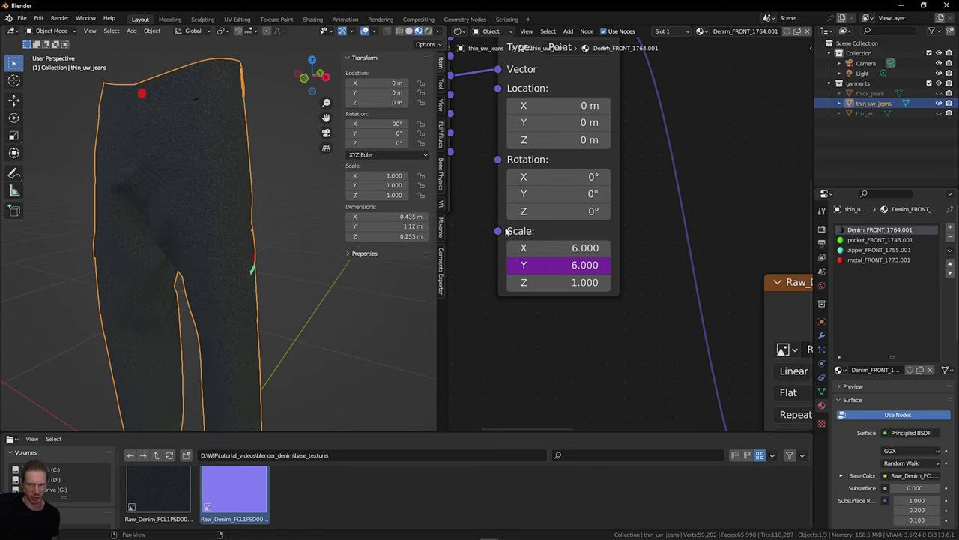
Step: Change the base color of the metal_FRONT_1773.001 material to a light bluish grey
scroll(677, 273, "down", 5)
scroll(677, 274, "down", 4)
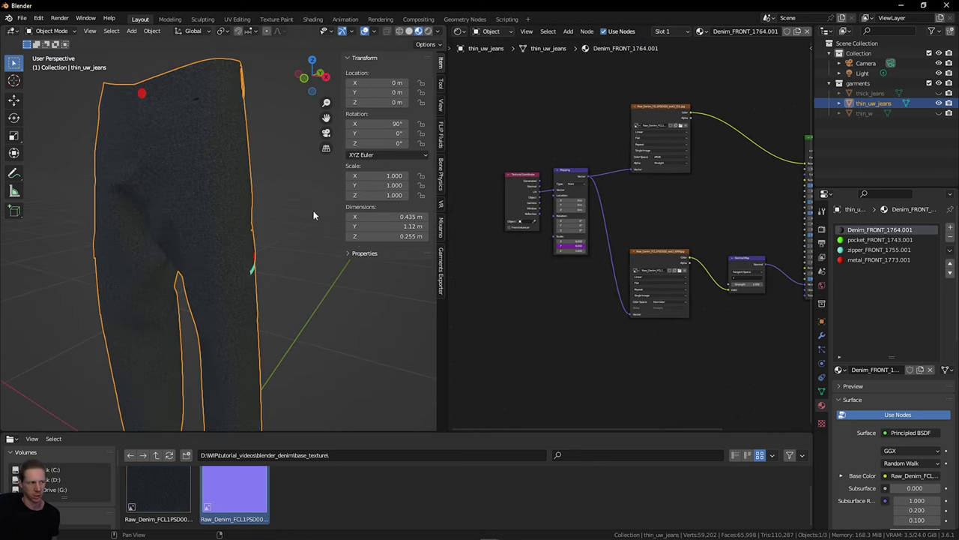
left_click(865, 260)
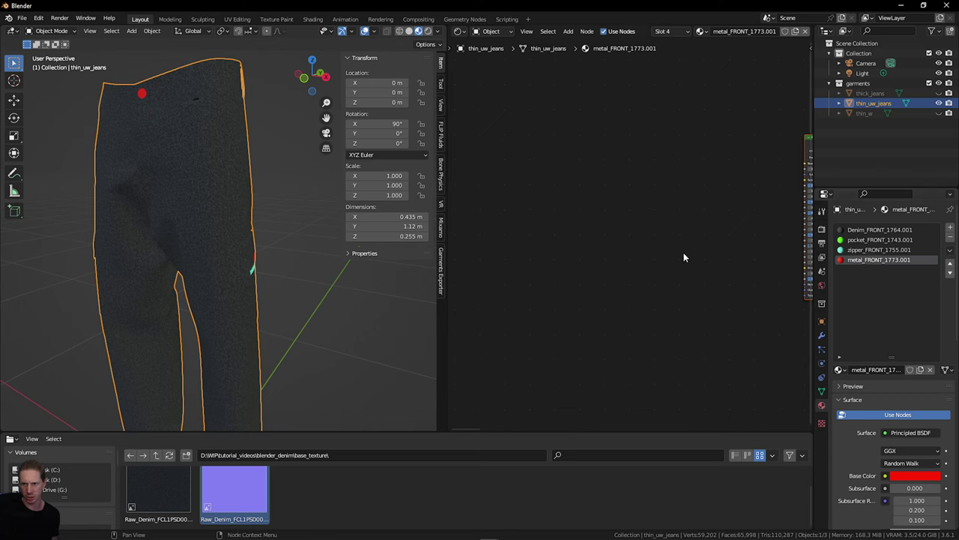
key("Home")
scroll(717, 219, "up", 3)
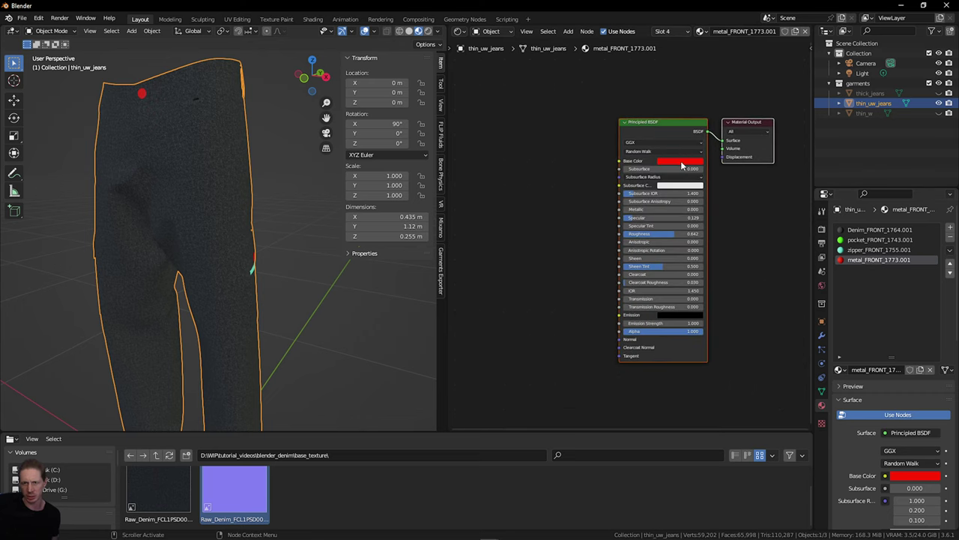
left_click(680, 160)
left_click(680, 161)
left_click(689, 80)
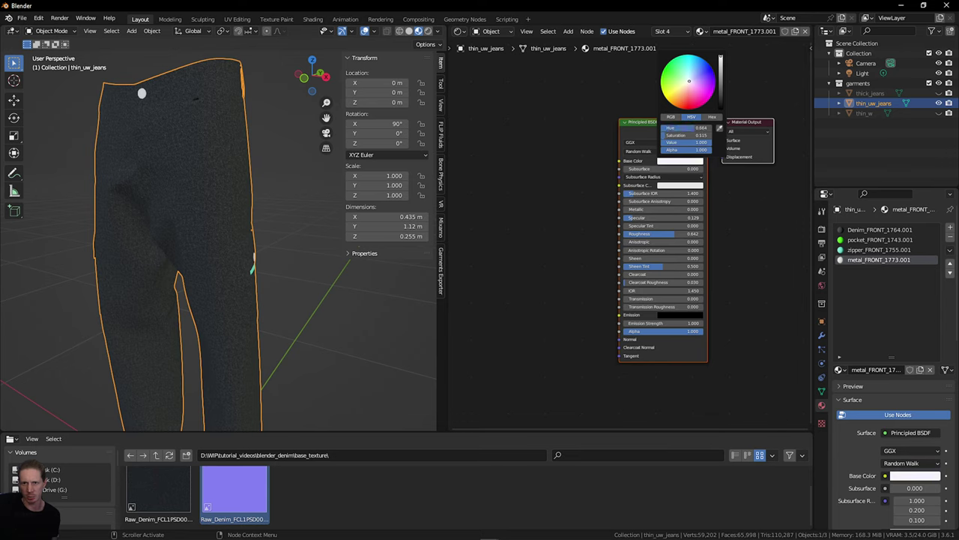
left_click_drag(721, 60, 721, 71)
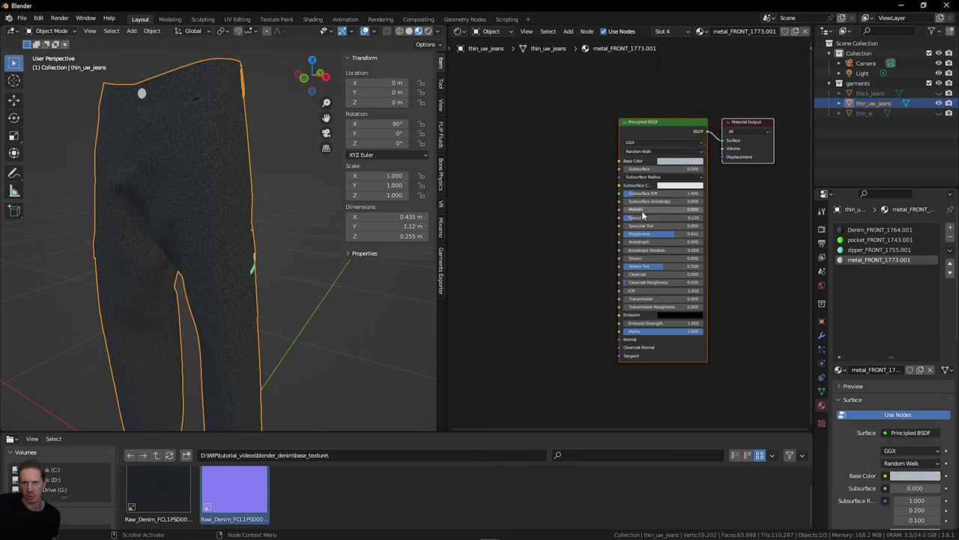
Step: Set the metal material's Metallic to 1.000 and lower its Roughness to about 0.083
left_click_drag(682, 209, 702, 210)
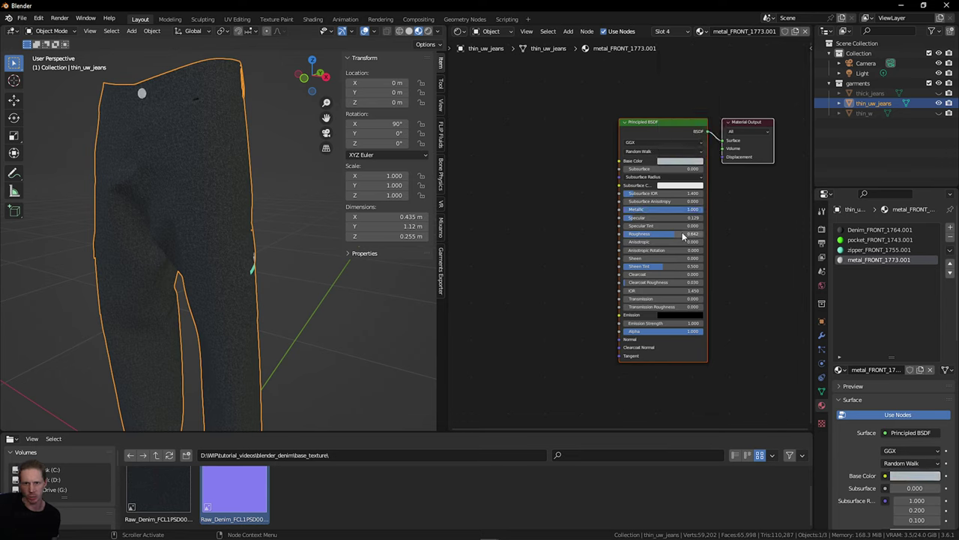
left_click_drag(632, 234, 630, 234)
scroll(264, 128, "up", 4)
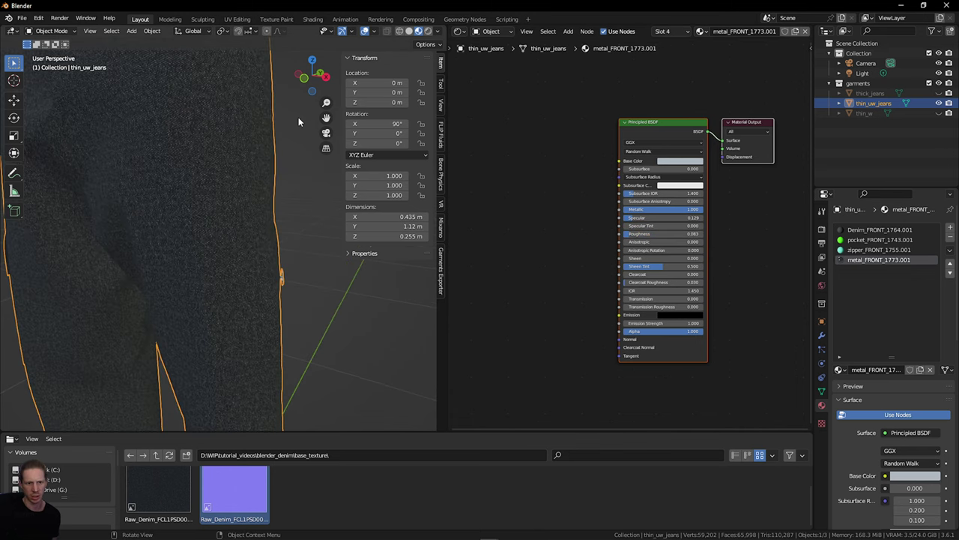
Step: Inspect the metal button and the zipper area on the jeans from the front and the side
scroll(304, 116, "down", 2)
left_click_drag(326, 118, 401, 214)
scroll(173, 109, "up", 3)
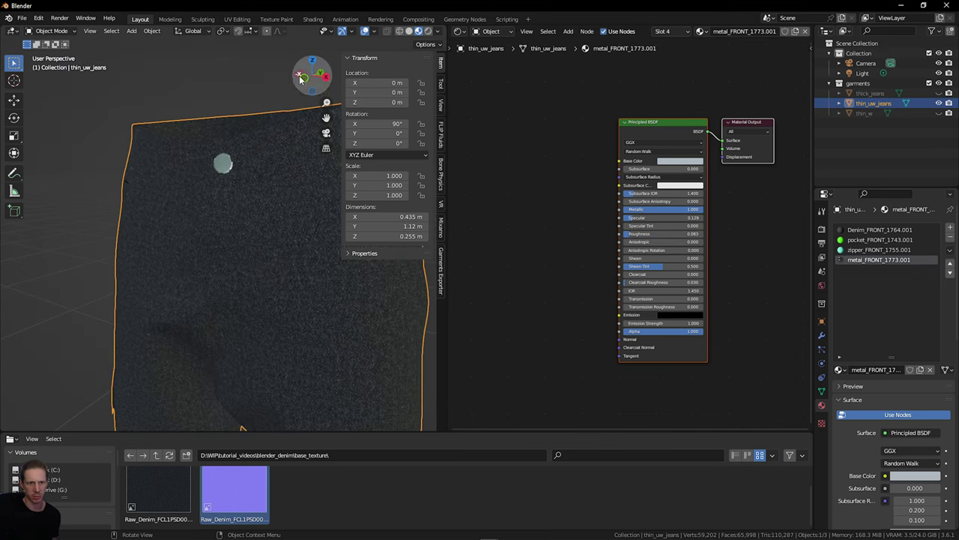
mouse_move(300, 79)
left_mouse_down()
mouse_move(259, 77)
mouse_move(300, 79)
left_mouse_up()
scroll(310, 98, "down", 4)
scroll(310, 98, "down", 2)
left_click_drag(326, 118, 293, 36)
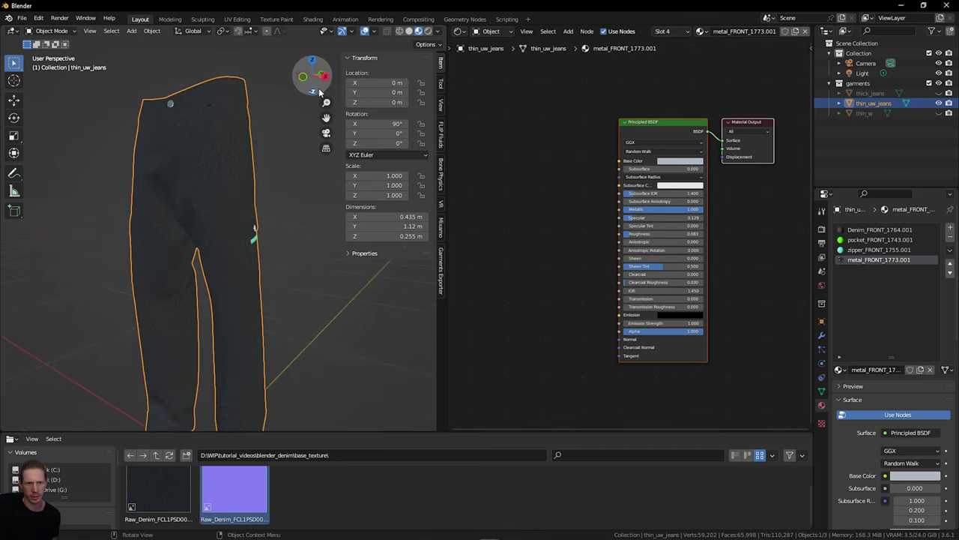
left_click_drag(306, 78, 274, 77)
Step: Select the zipper_FRONT_1755.001 material and open Project Folder\clo_texture_exports in the file browser, enlarging the browser area
left_click(869, 251)
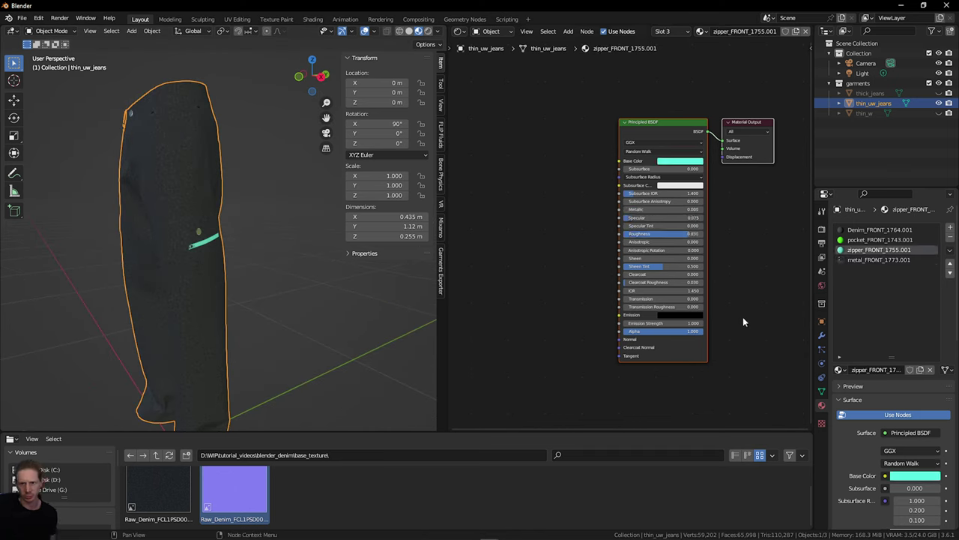
middle_click_drag(743, 321, 759, 302)
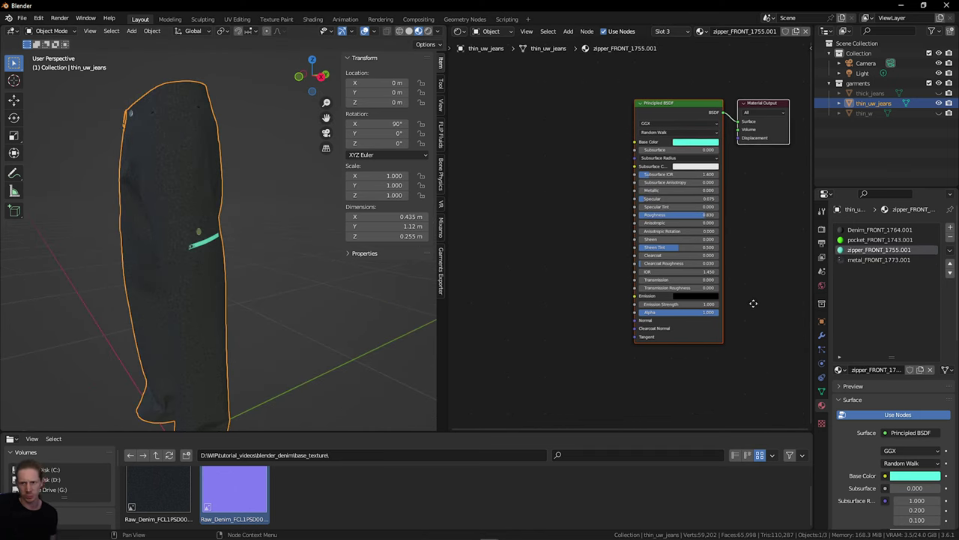
left_click(157, 455)
scroll(375, 497, "down", 2)
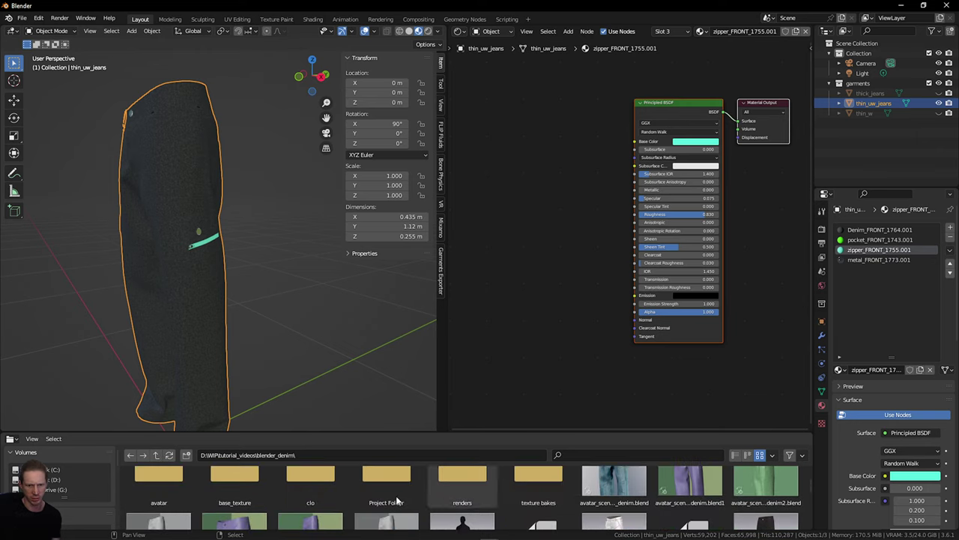
double_click(374, 491)
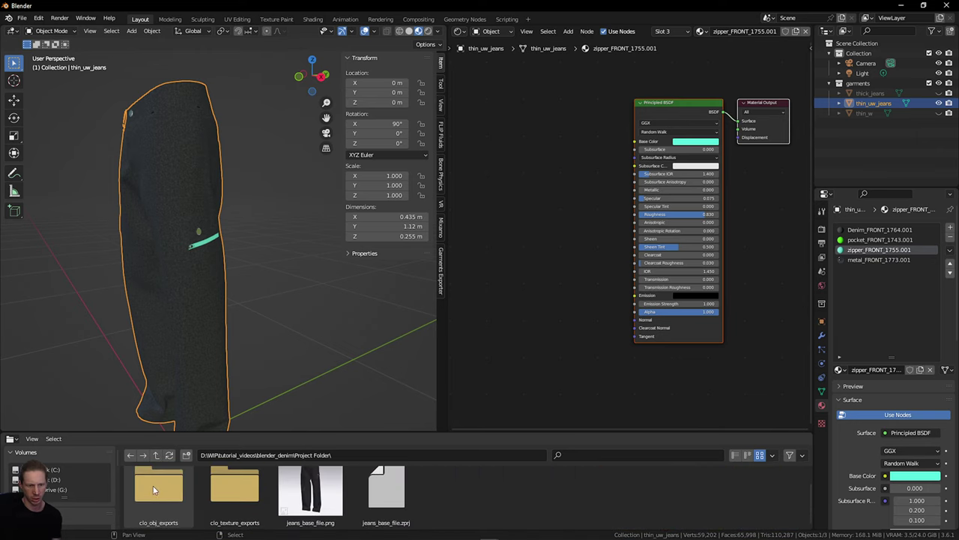
double_click(234, 490)
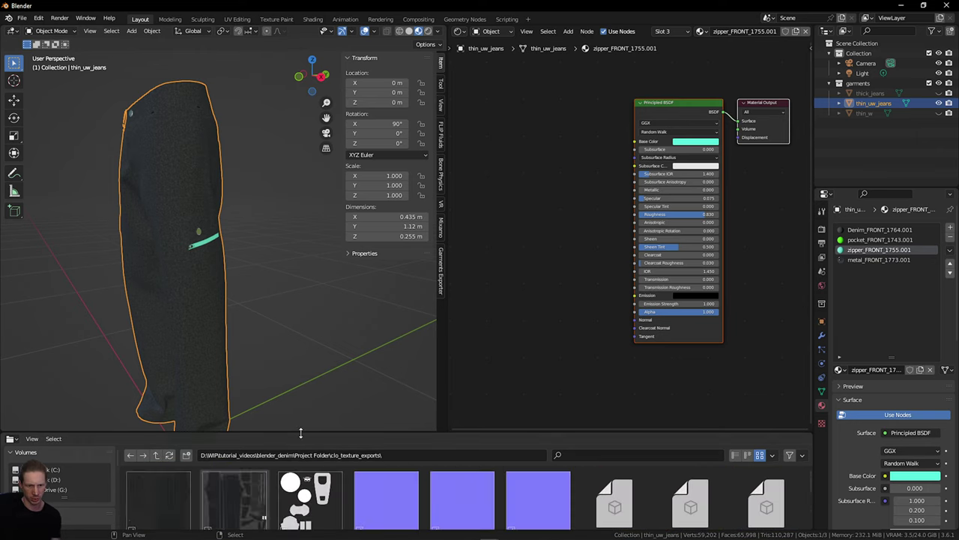
left_click_drag(303, 433, 303, 392)
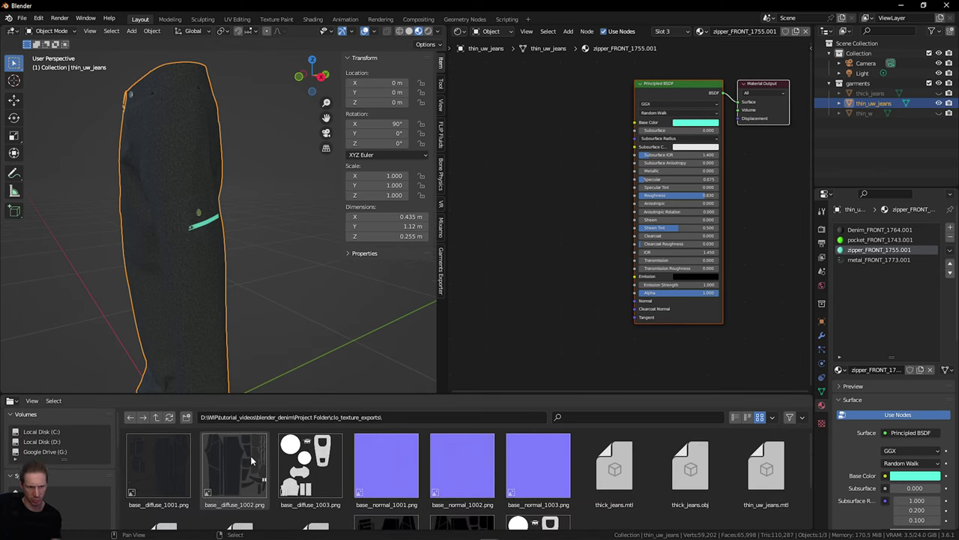
Step: Add base__diffuse_1001.png to the zipper material as an image texture and set its source to UDIM Tiles
left_click(168, 460)
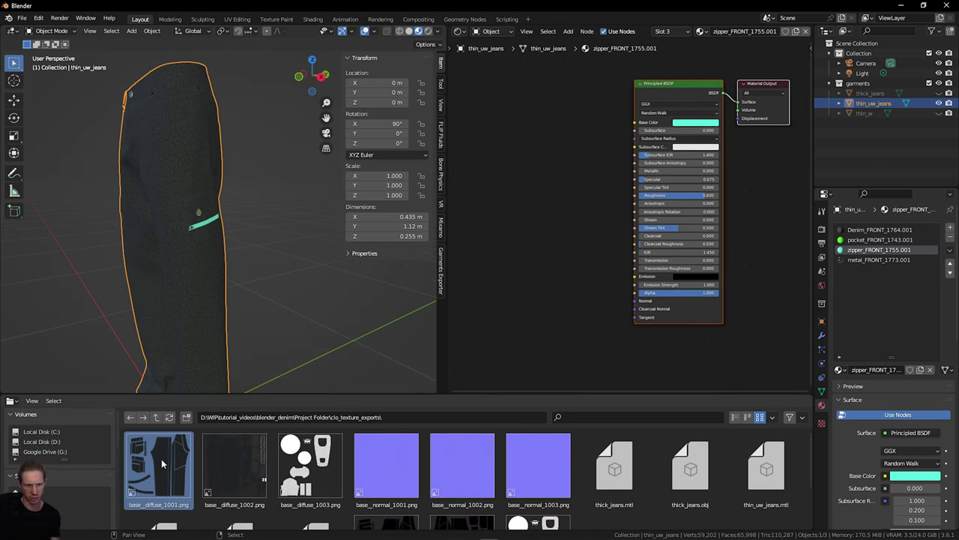
left_click_drag(178, 472, 525, 122)
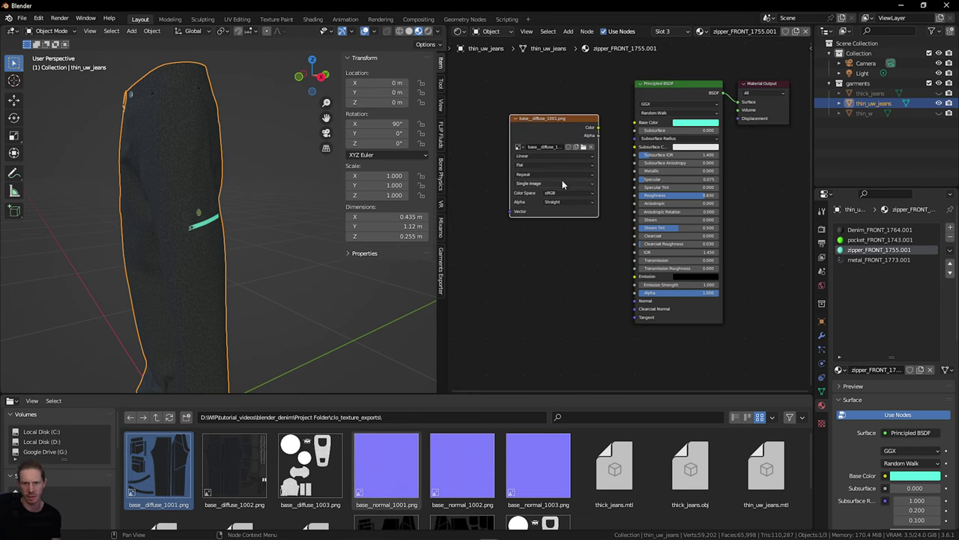
scroll(564, 184, "up", 4)
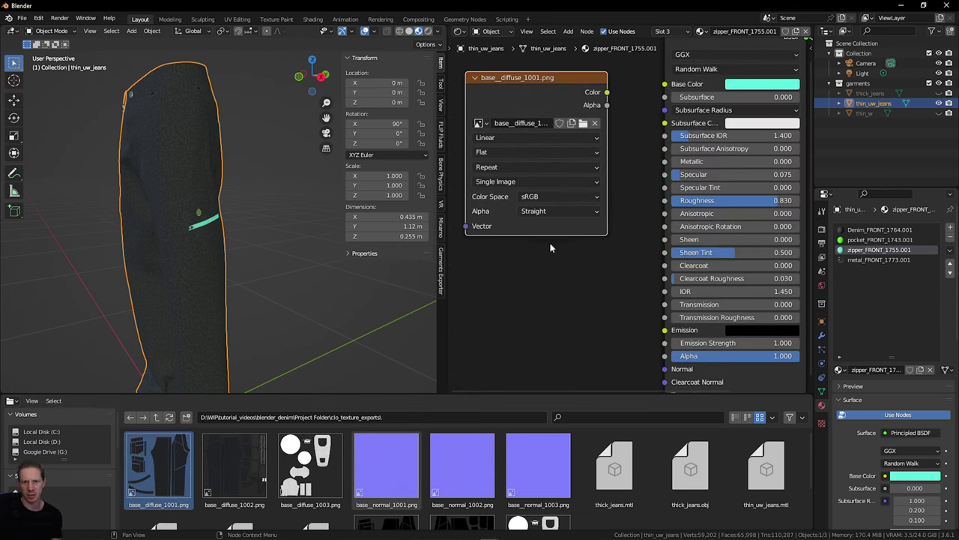
middle_click_drag(550, 244, 582, 236)
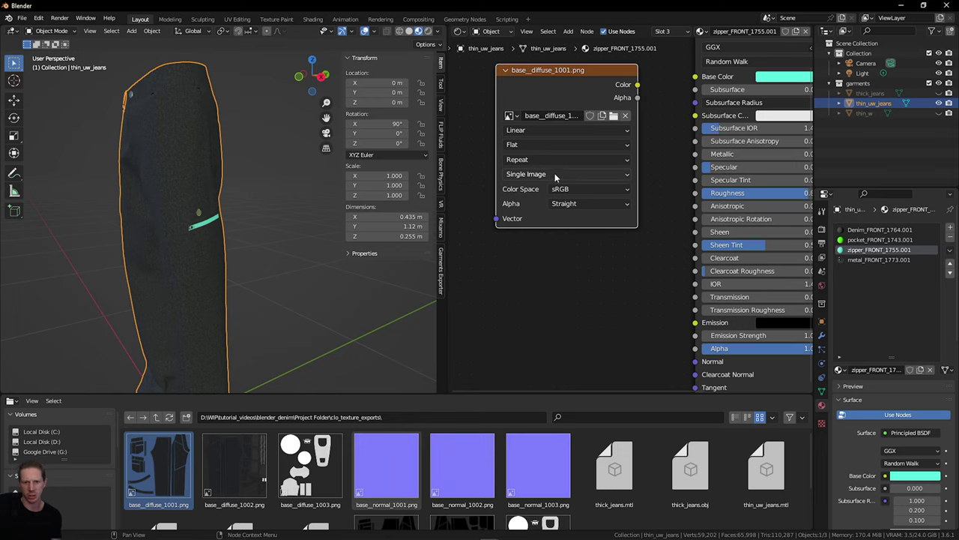
left_click(556, 176)
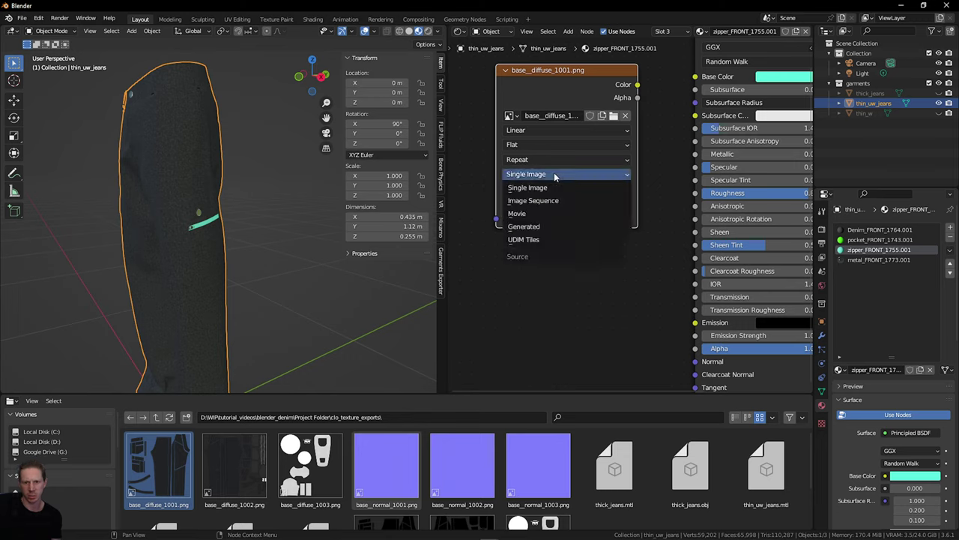
left_click(545, 239)
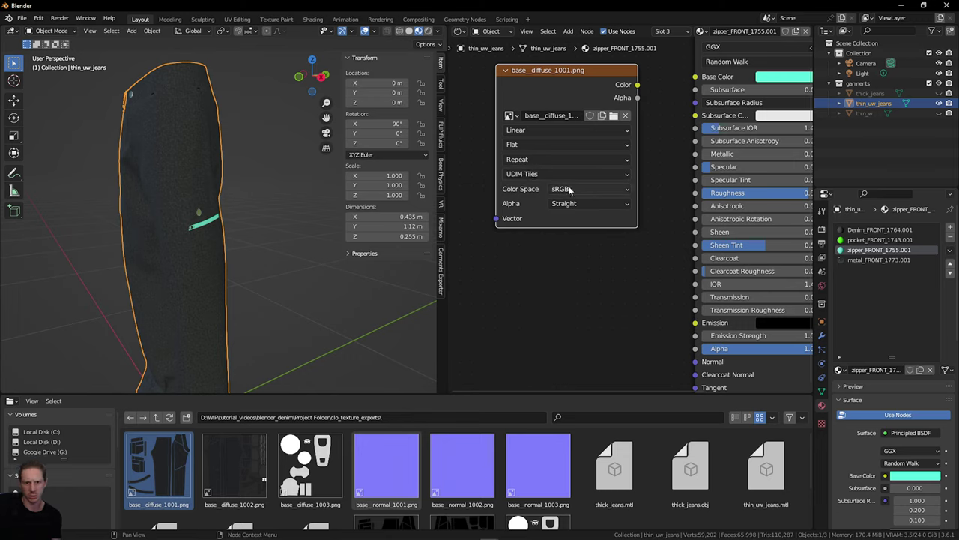
Step: Connect the diffuse texture's Color output to the Principled BSDF's Base Color and check the zipper up close
left_click_drag(638, 85, 697, 76)
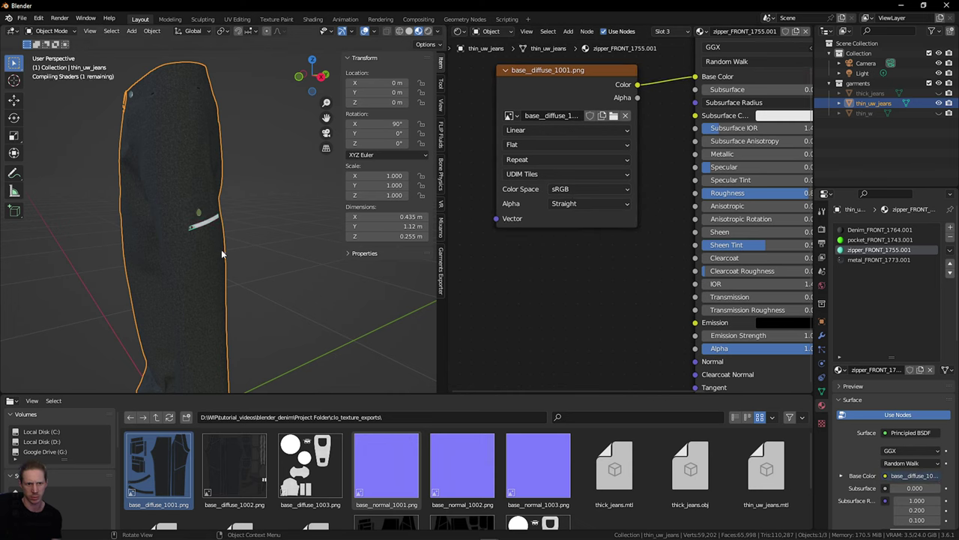
scroll(222, 254, "up", 6)
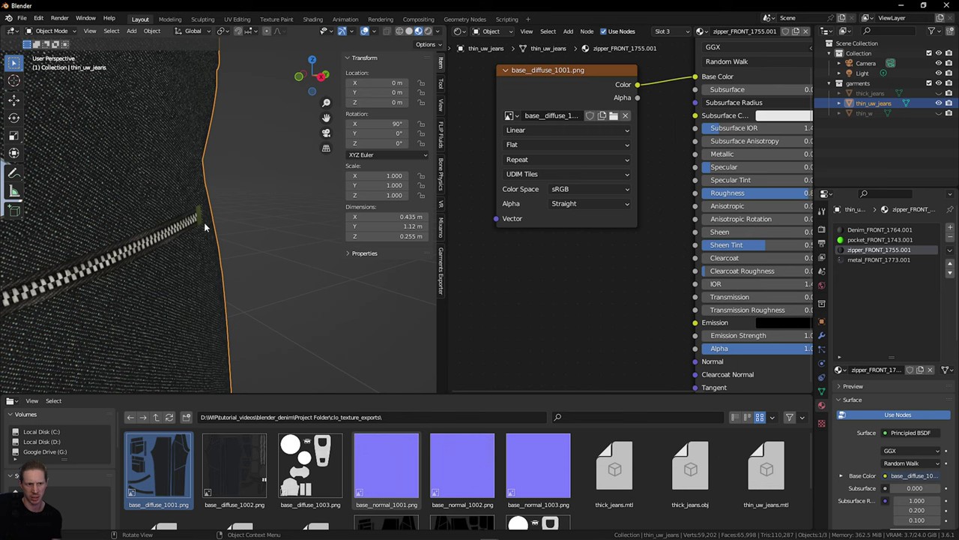
scroll(221, 207, "down", 2)
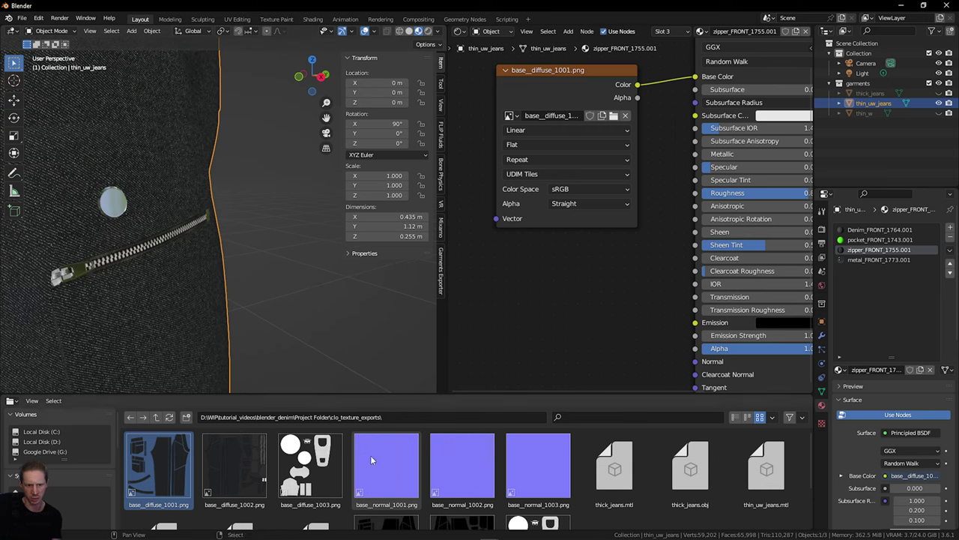
Step: Add base__normal_1001.png below the diffuse texture, with source UDIM Tiles and color space Non-Color
left_click(398, 454)
left_click_drag(385, 470, 517, 294)
scroll(558, 302, "down", 2)
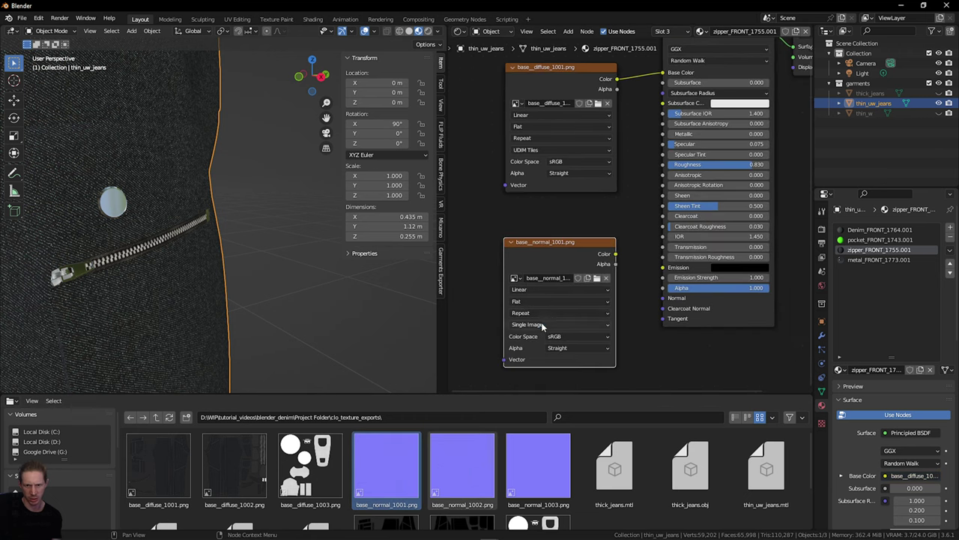
left_click(543, 325)
left_click(538, 375)
left_click(554, 337)
left_click(568, 405)
scroll(587, 273, "down", 1)
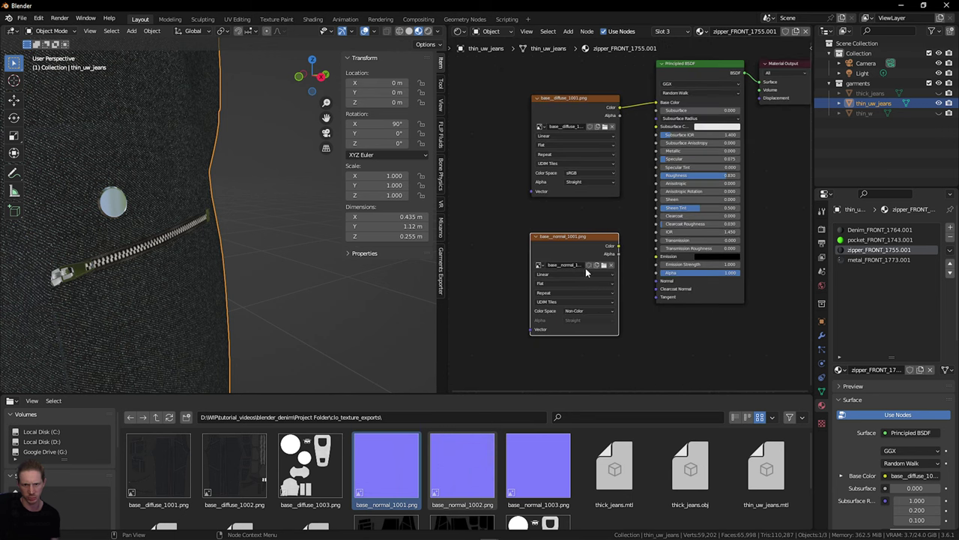
Step: Route the normal texture's Color through a new Normal Map node into the Principled BSDF's Normal input and check the zipper
left_click_drag(587, 273, 508, 260)
key("shift+a")
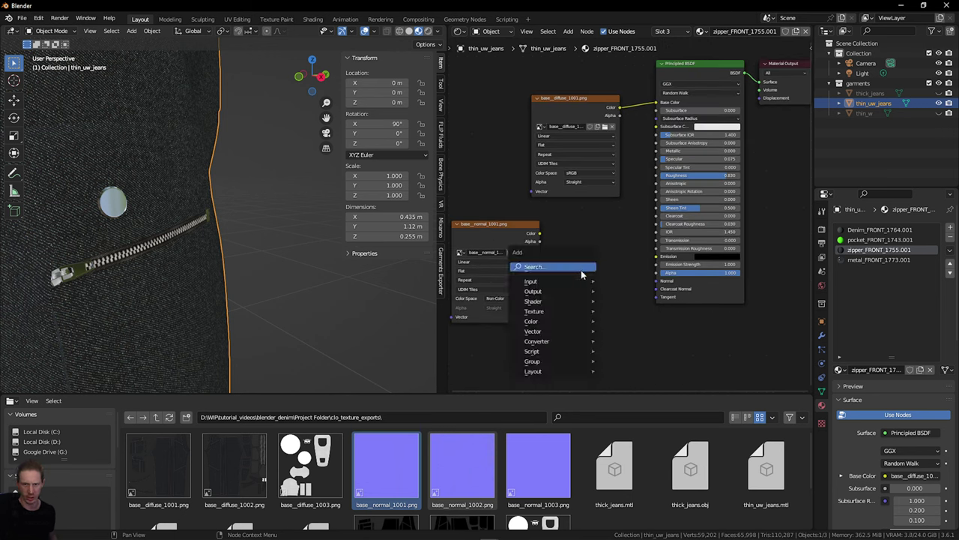
type("normal map")
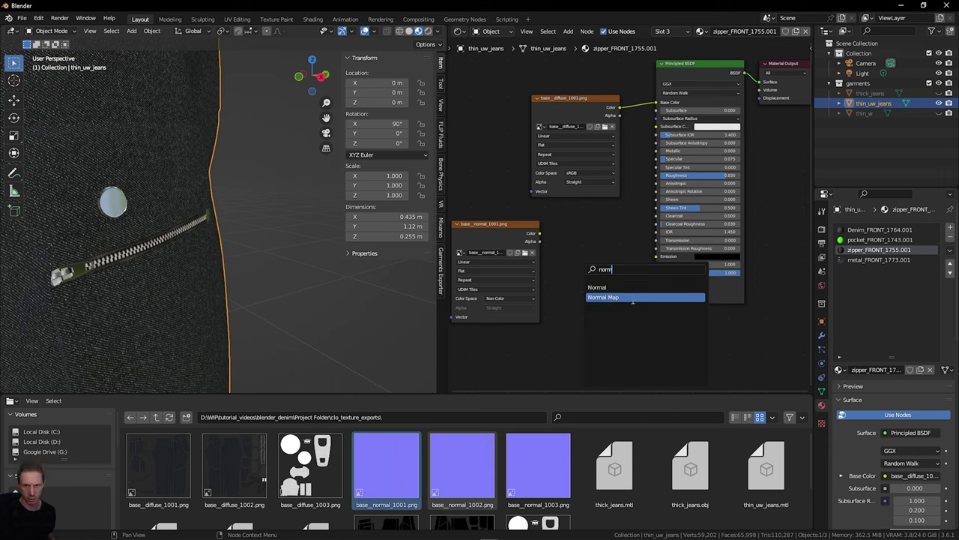
key("Return")
left_click_drag(550, 268, 558, 279)
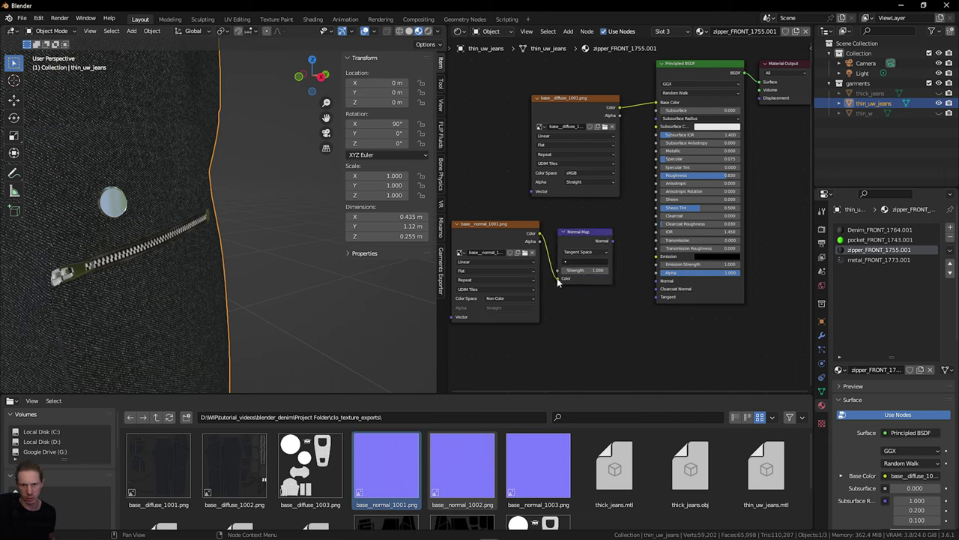
left_click_drag(613, 245, 660, 281)
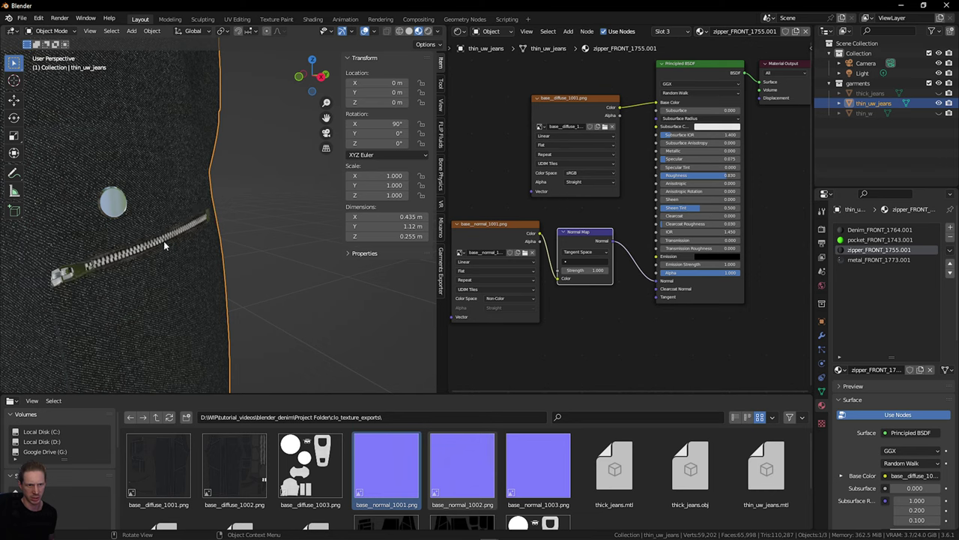
scroll(153, 255, "up", 4)
middle_click_drag(566, 271, 612, 251)
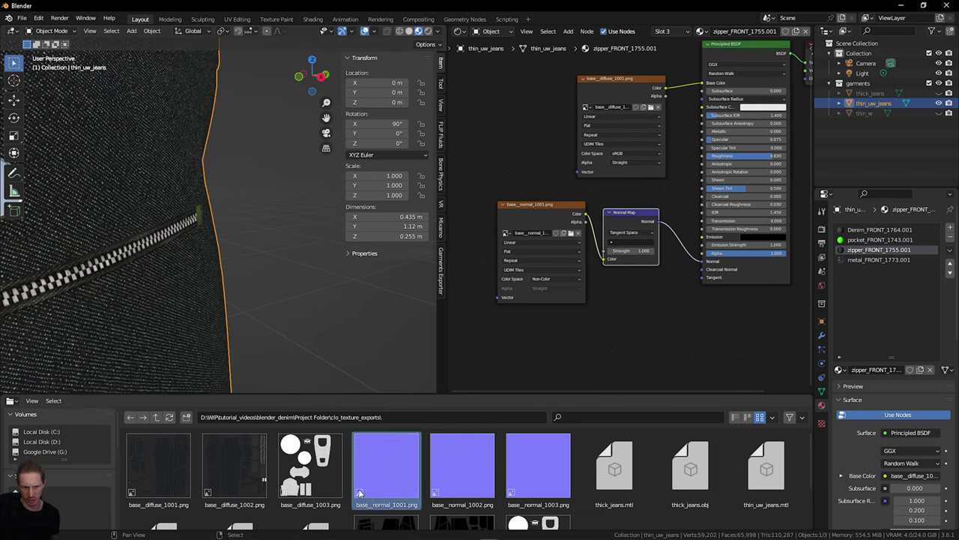
scroll(363, 495, "down", 3)
scroll(360, 492, "up", 3)
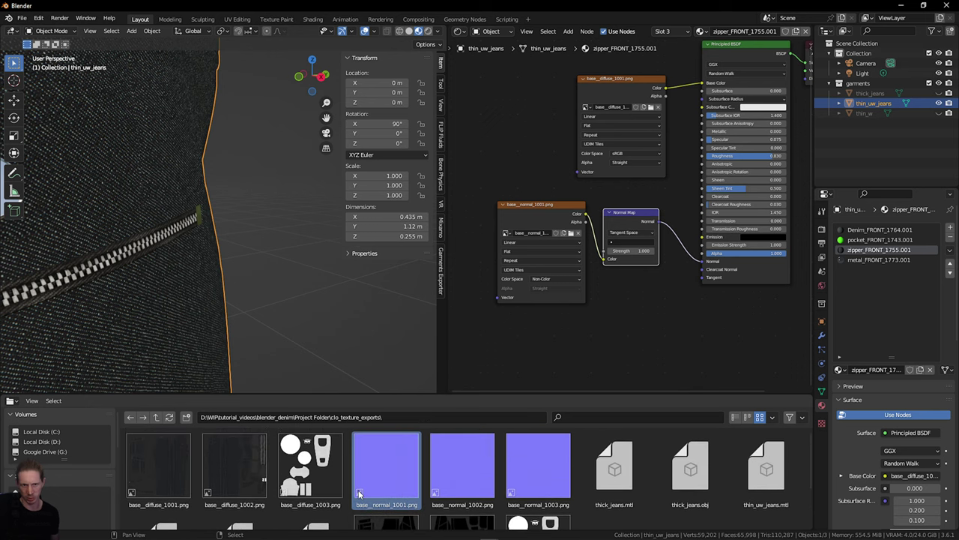
Step: Switch to the Denim_FRONT_1764.001 material and add top_stitch__diffuse_1001.png to it as an image texture
middle_click_drag(298, 78, 297, 124)
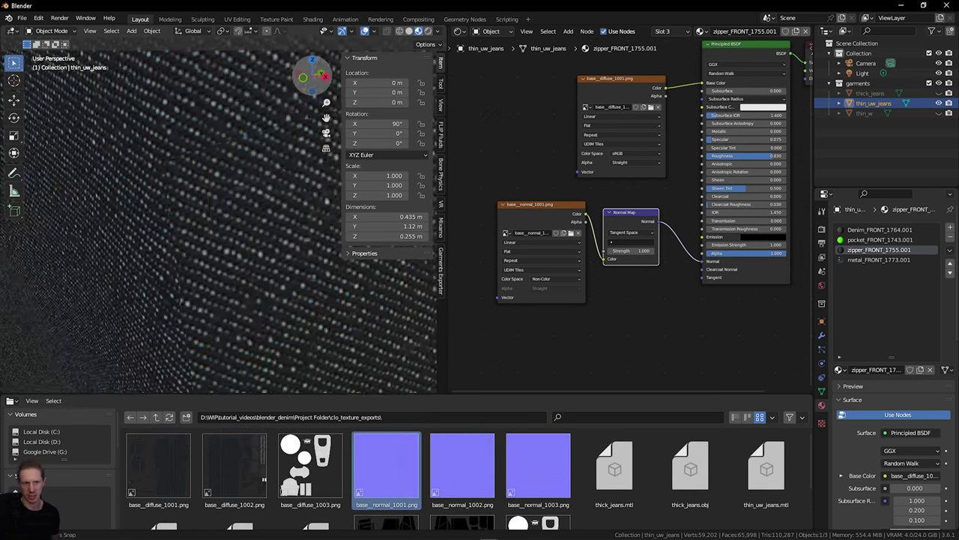
scroll(295, 128, "down", 6)
left_click(877, 229)
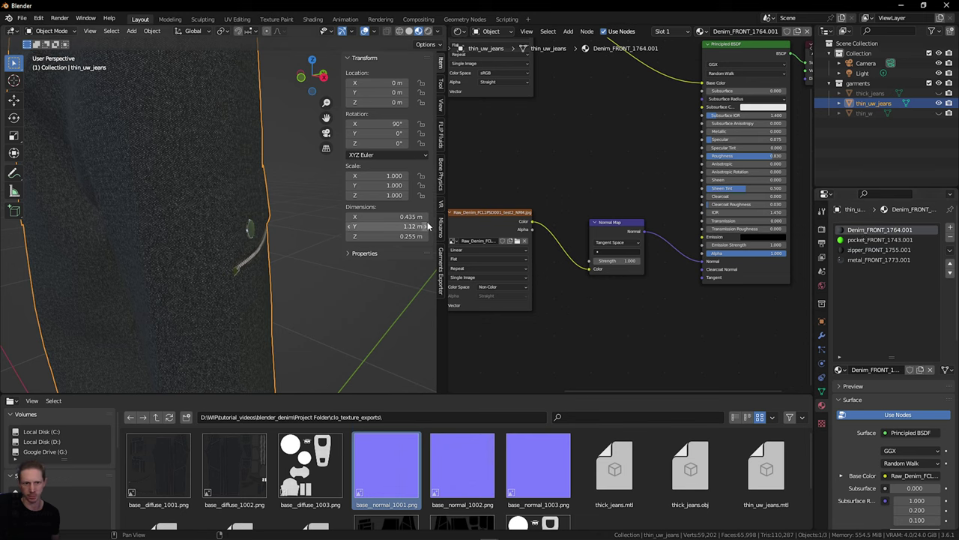
scroll(283, 163, "down", 3)
left_click_drag(325, 117, 336, 160)
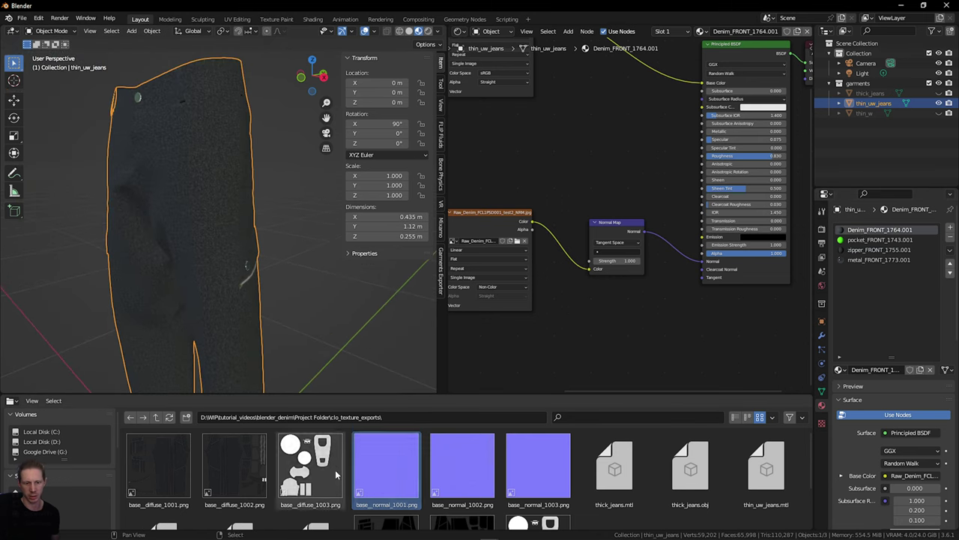
scroll(409, 491, "down", 3)
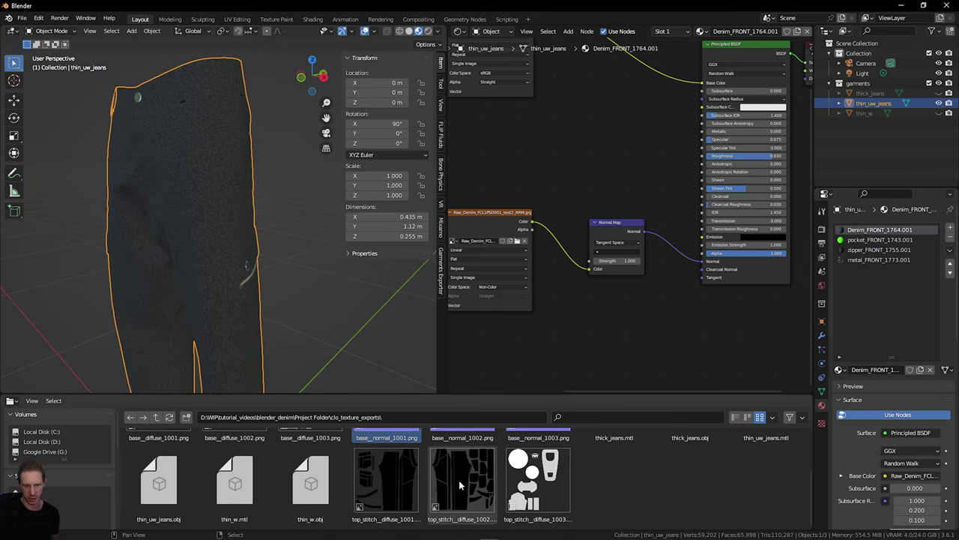
left_click_drag(388, 491, 508, 147)
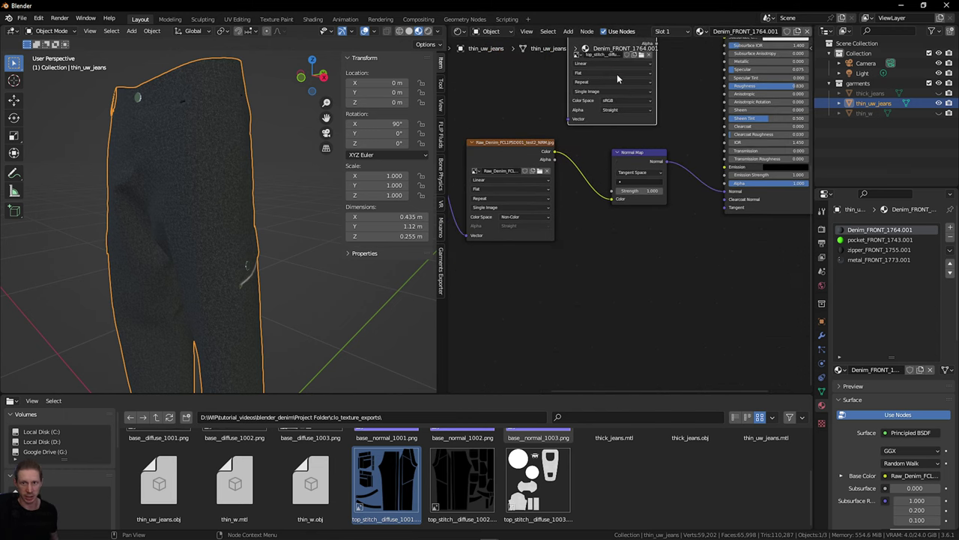
Step: Place the top-stitch texture below the denim normal texture and set its color space to Non-Color
left_click(602, 63)
left_click_drag(602, 63, 501, 305)
middle_click_drag(603, 315, 616, 283)
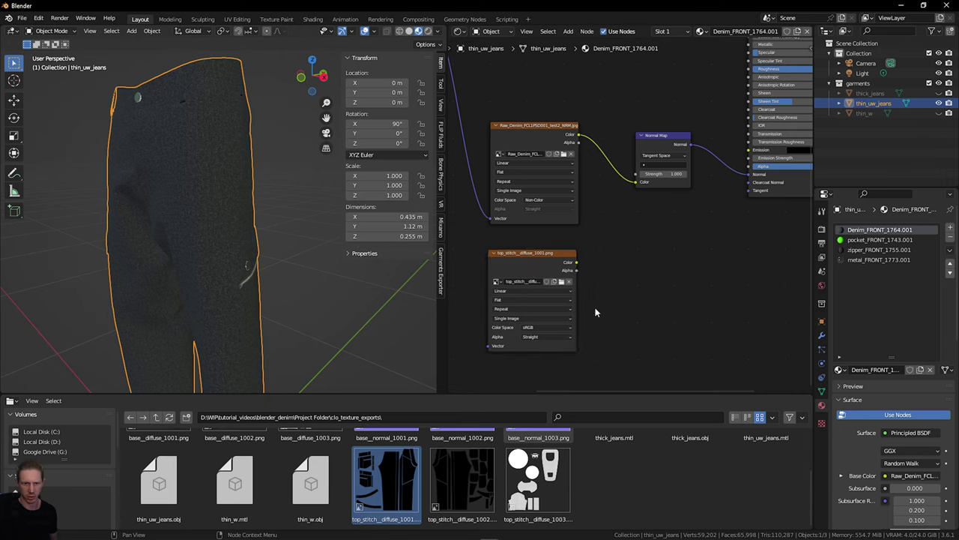
left_click(558, 328)
left_click(554, 377)
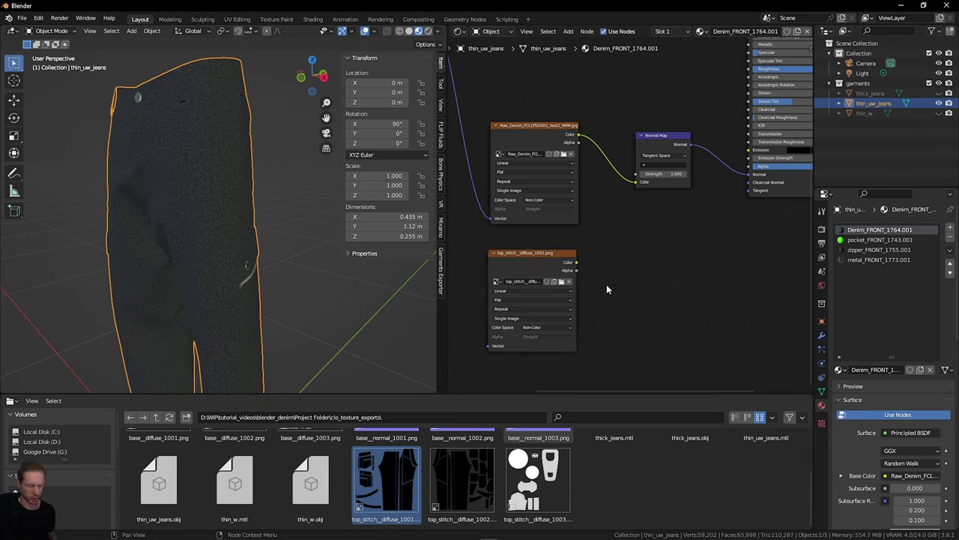
Step: Add a Bump node between the top-stitch texture and the Principled BSDF, below the Normal Map node
key("shift+a")
left_click(614, 275)
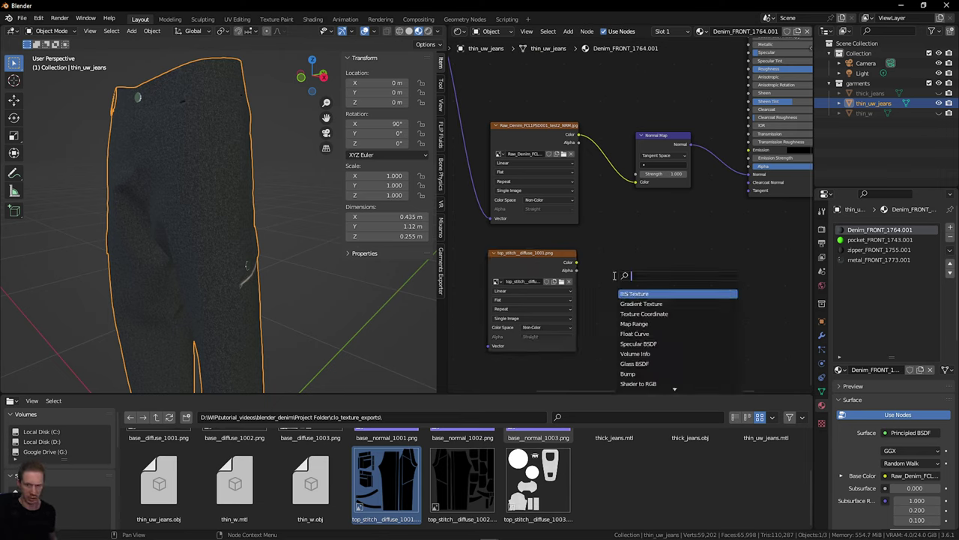
type("bump")
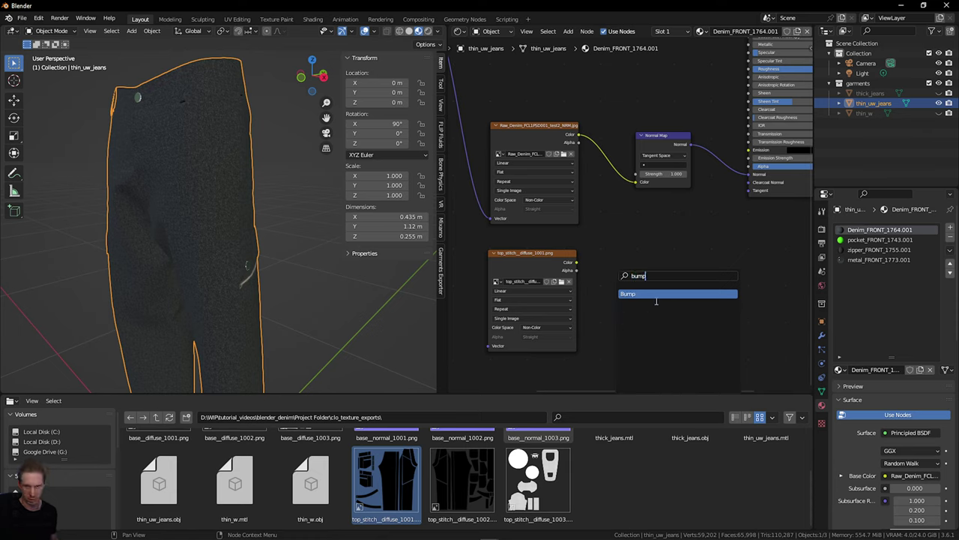
key("Return")
left_click(648, 264)
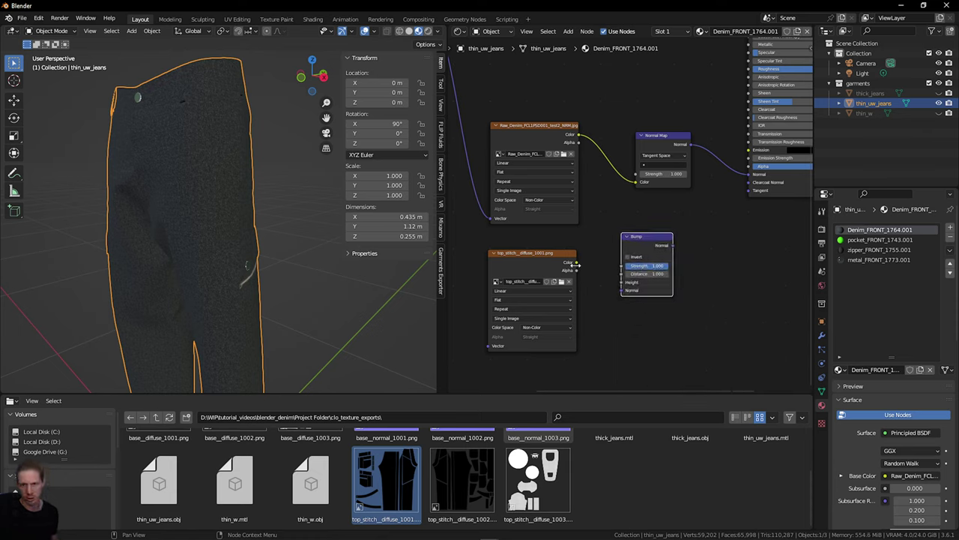
Step: Connect the top-stitch texture's Color to the Bump node's Height and the Bump's Normal to the Principled BSDF's Normal input
left_click_drag(575, 263, 582, 269)
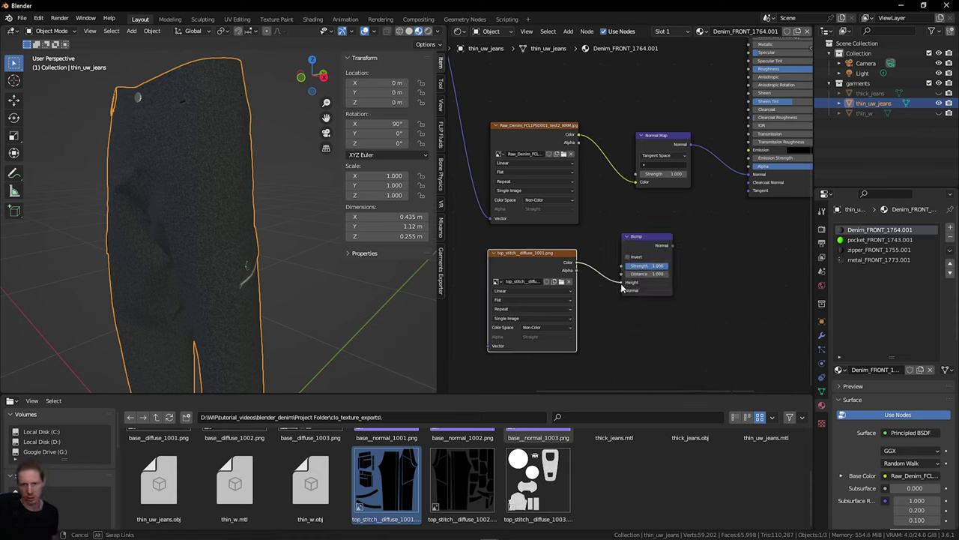
left_click_drag(673, 246, 690, 232)
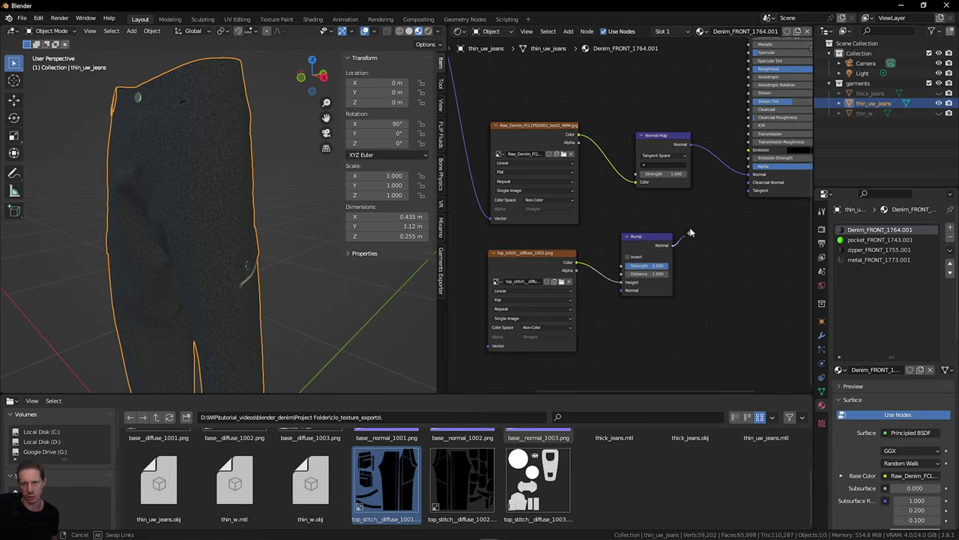
left_click_drag(752, 177, 750, 175)
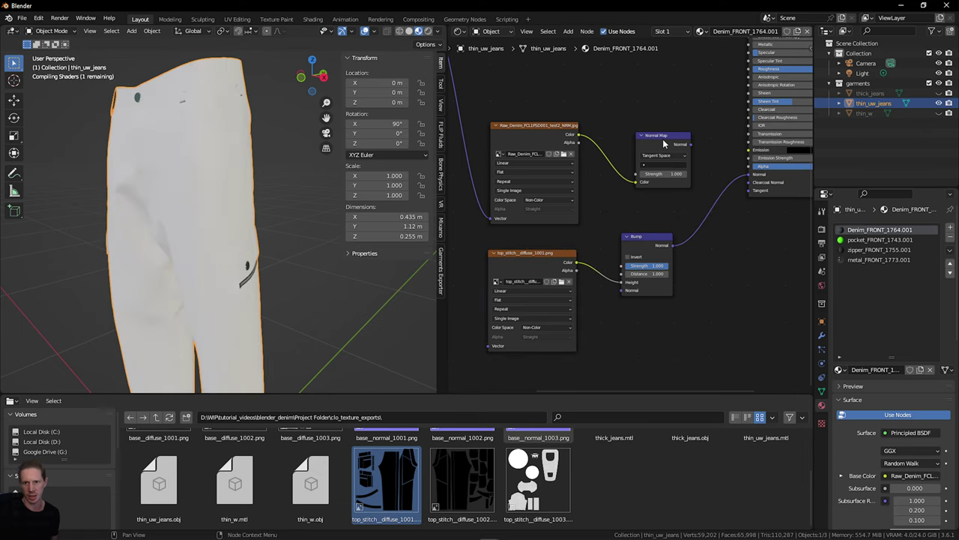
Step: Feed the Normal Map node's Normal output into the Bump node's Normal input
left_click_drag(662, 136, 649, 140)
middle_click_drag(743, 219, 777, 172)
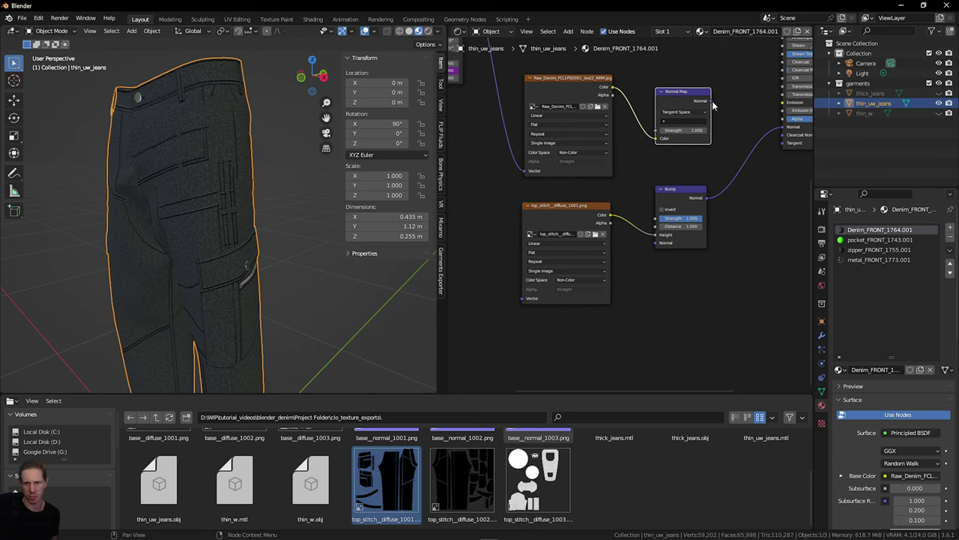
left_click_drag(712, 102, 724, 105)
left_click_drag(672, 220, 657, 243)
Step: Tidy the denim normal texture, Normal Map and Bump nodes, and inspect the stitch relief on the front of the jeans
scroll(634, 217, "down", 1)
left_click_drag(566, 131, 531, 133)
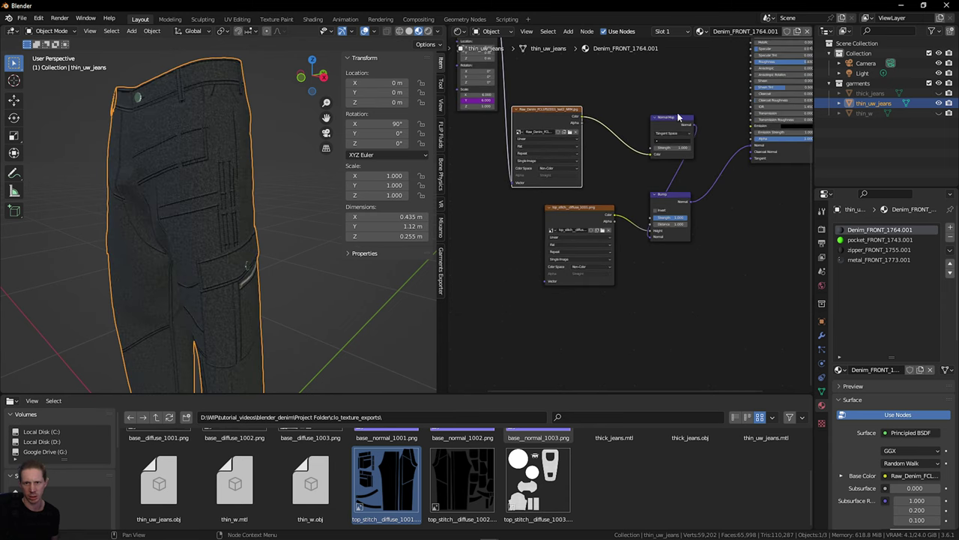
left_click_drag(670, 120, 612, 126)
left_click_drag(686, 215, 694, 211)
scroll(274, 189, "up", 4)
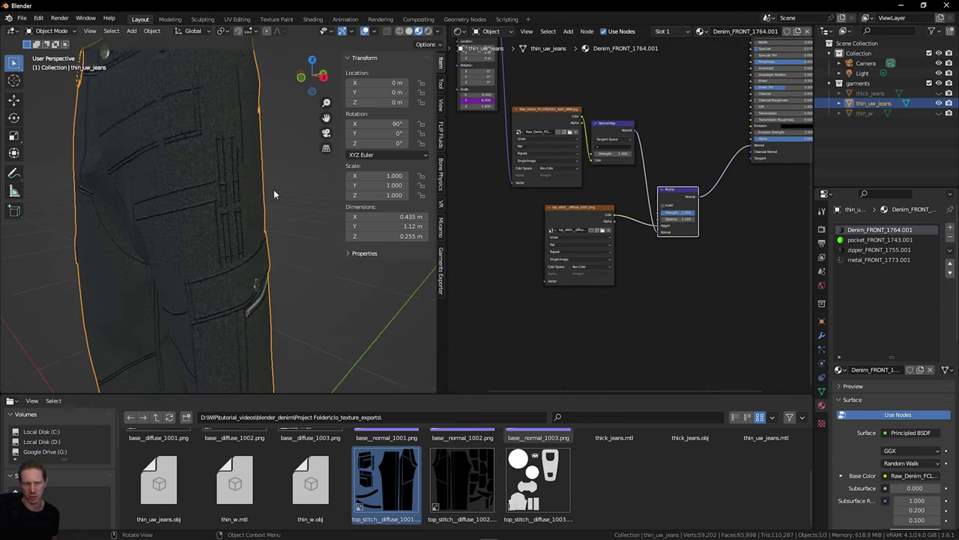
scroll(233, 194, "down", 2)
left_click_drag(311, 82, 353, 84)
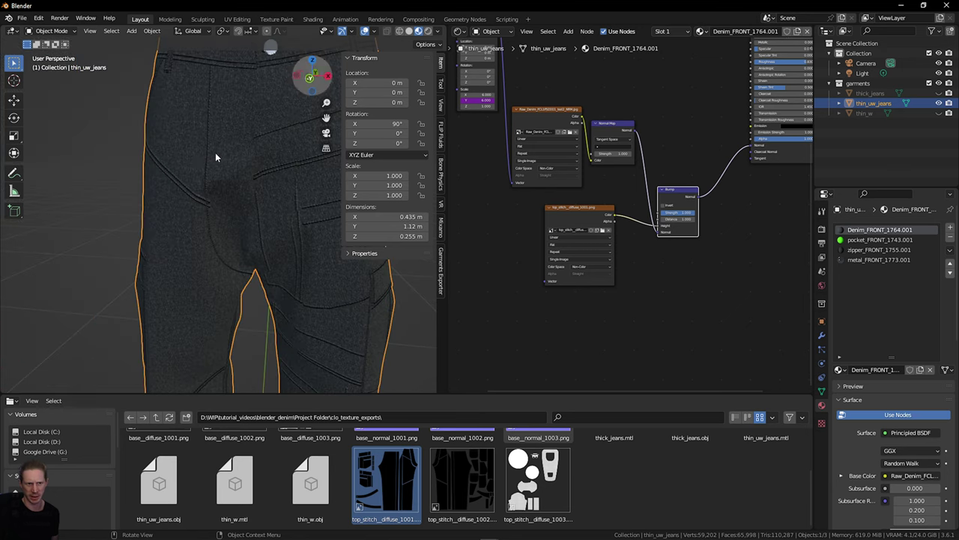
mouse_move(327, 118)
left_mouse_down()
mouse_move(273, 159)
mouse_move(331, 119)
left_mouse_up()
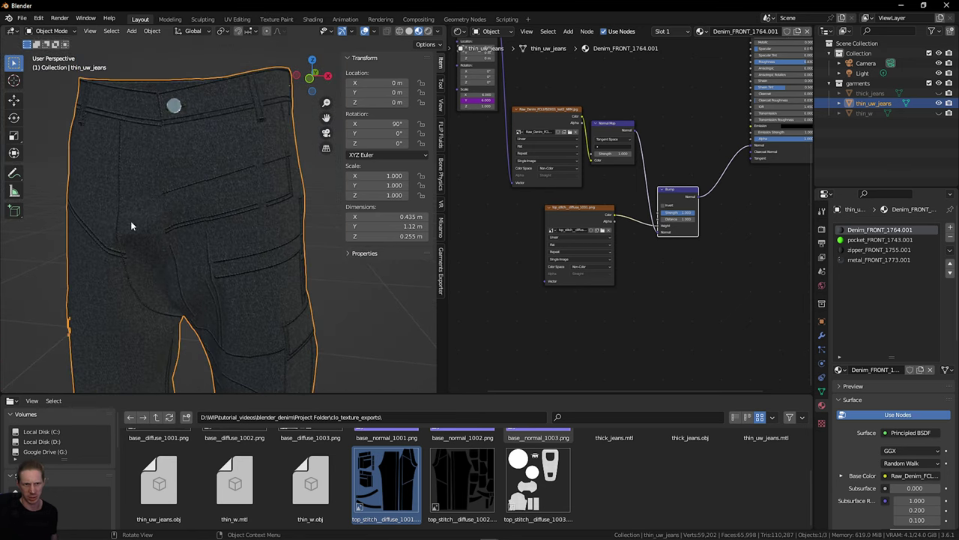
scroll(209, 233, "up", 5)
Step: Switch the top-stitch texture's source from Single Image to UDIM Tiles and check the stitching across the jeans
middle_click_drag(576, 281, 599, 281)
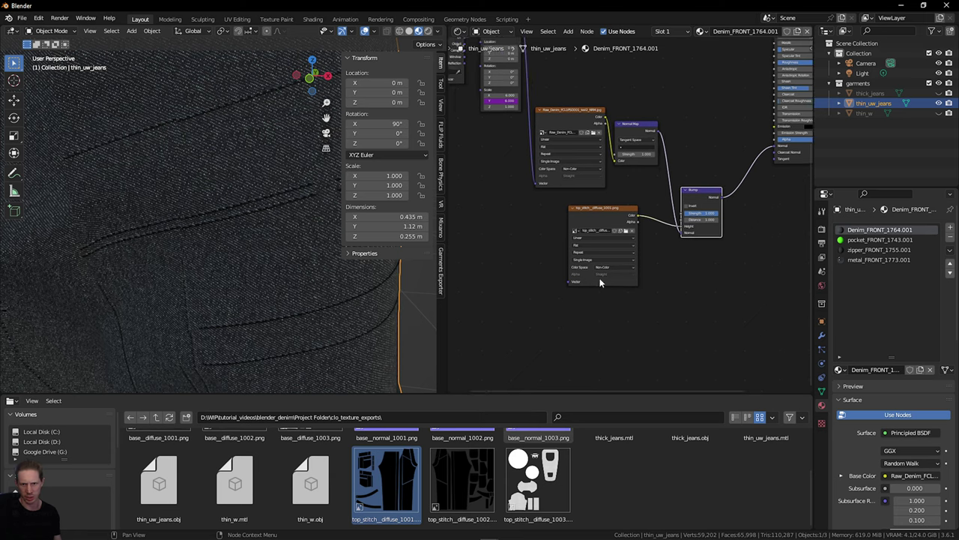
scroll(586, 287, "up", 7)
left_click(544, 294)
left_click(553, 304)
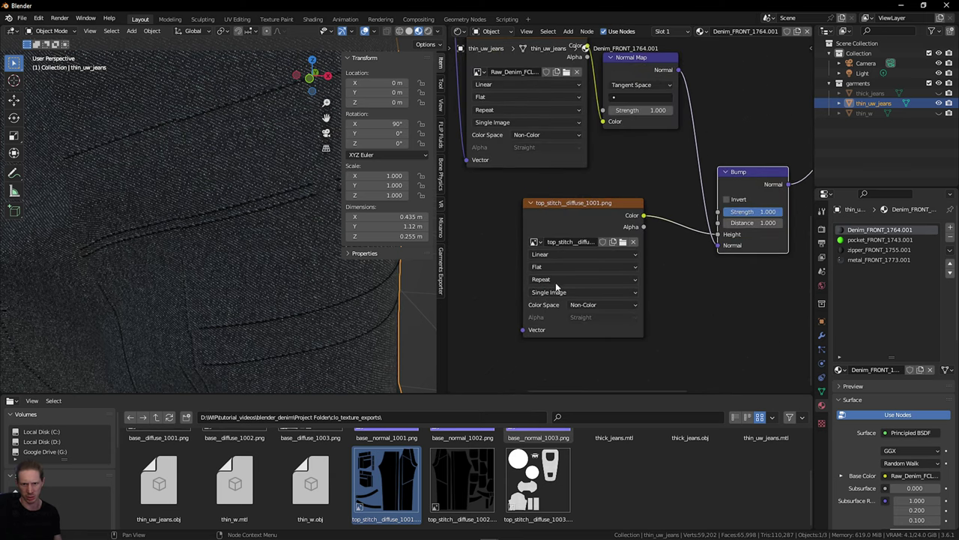
left_click(556, 292)
left_click(562, 347)
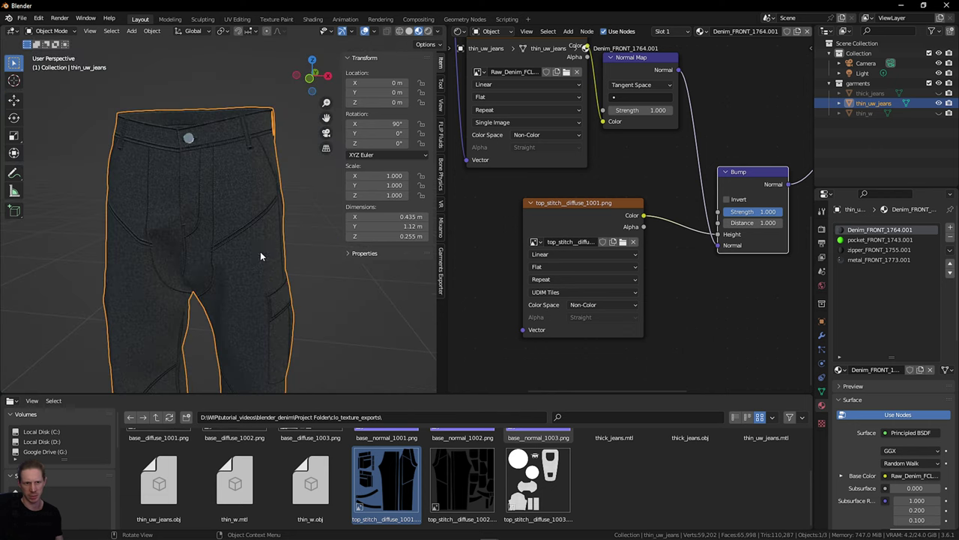
left_click_drag(318, 86, 264, 148)
mouse_move(318, 87)
left_mouse_down()
mouse_move(367, 84)
mouse_move(363, 94)
mouse_move(326, 92)
left_mouse_up()
scroll(661, 262, "down", 5)
Step: Reposition the top-stitch texture and the denim color texture to make room in the node layout
scroll(664, 285, "down", 3)
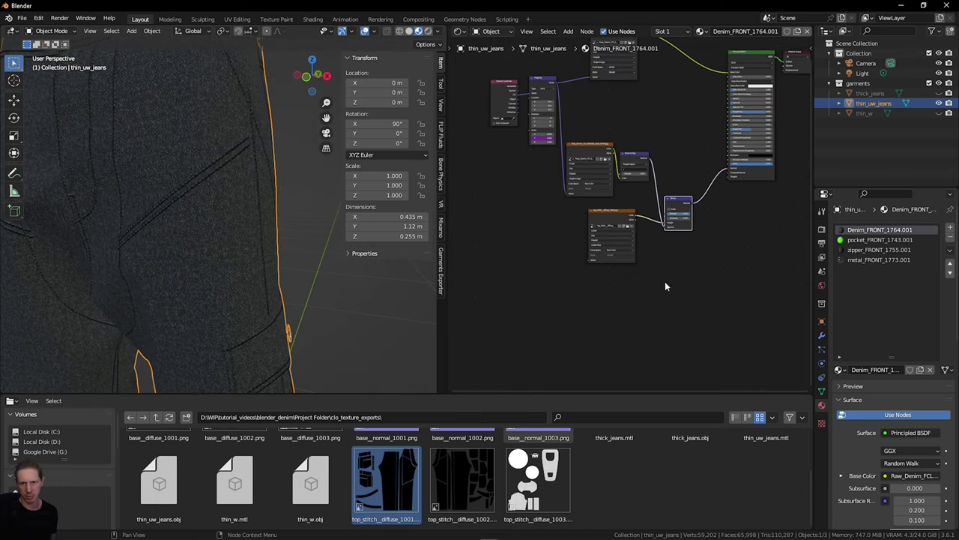
left_click_drag(616, 274, 594, 281)
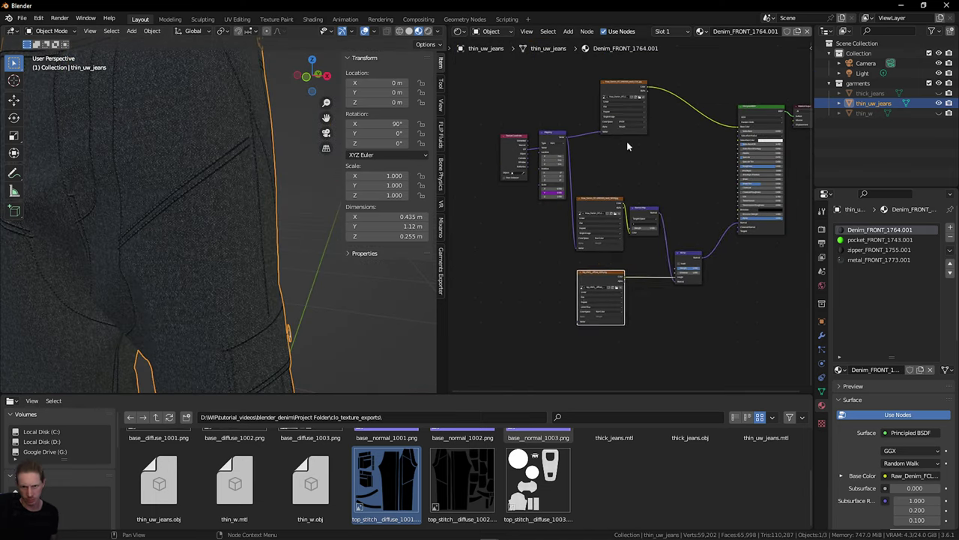
middle_click_drag(652, 155, 658, 211)
mouse_move(644, 145)
left_mouse_down()
mouse_move(624, 145)
mouse_move(633, 145)
left_mouse_up()
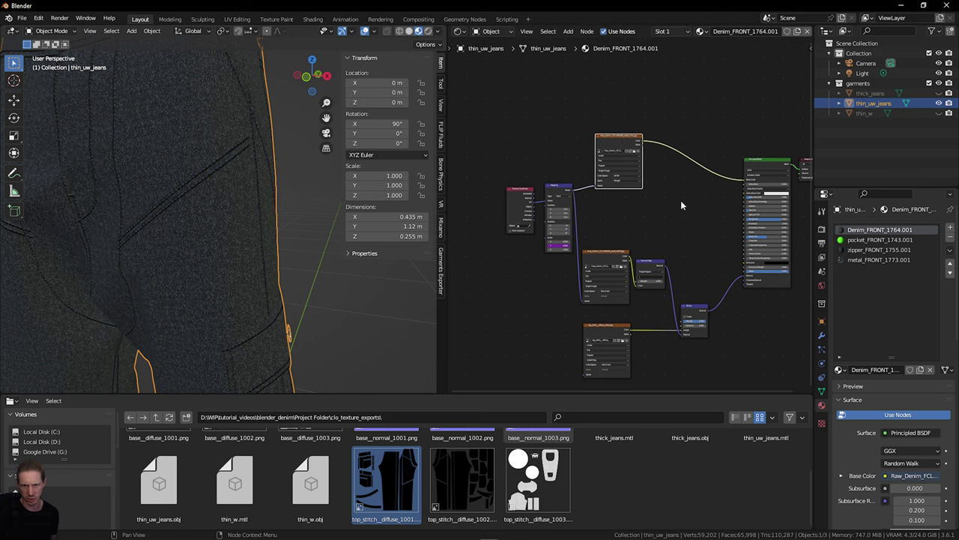
mouse_move(688, 137)
middle_mouse_down()
mouse_move(693, 161)
mouse_move(684, 131)
middle_mouse_up()
left_click(695, 148)
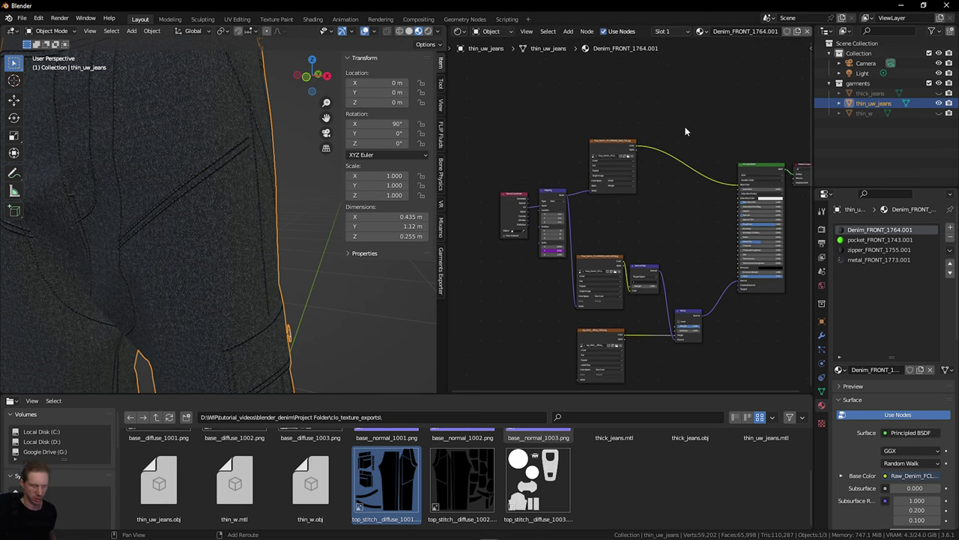
Step: Add a Mix Color node above the link between the denim color texture and the Principled BSDF
key("shift+a")
type("mix")
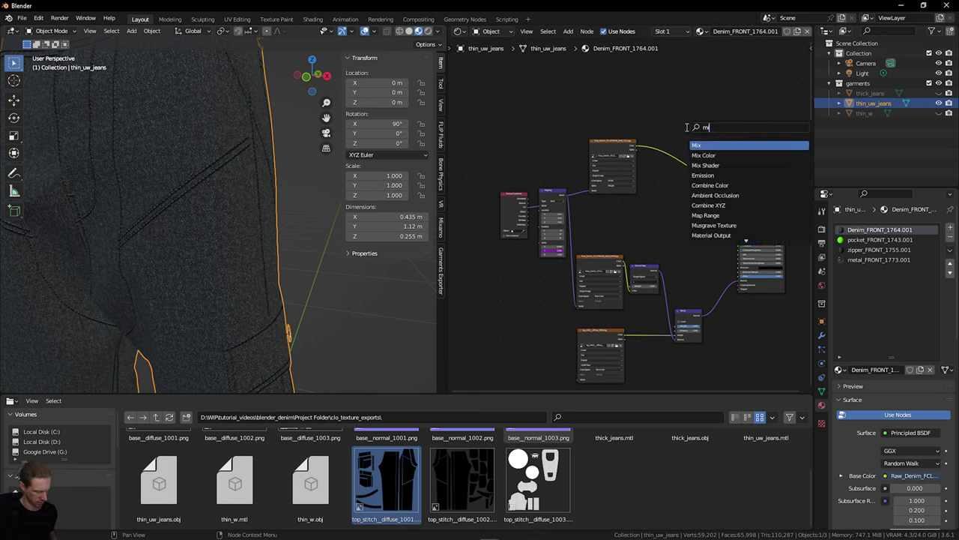
left_click(703, 155)
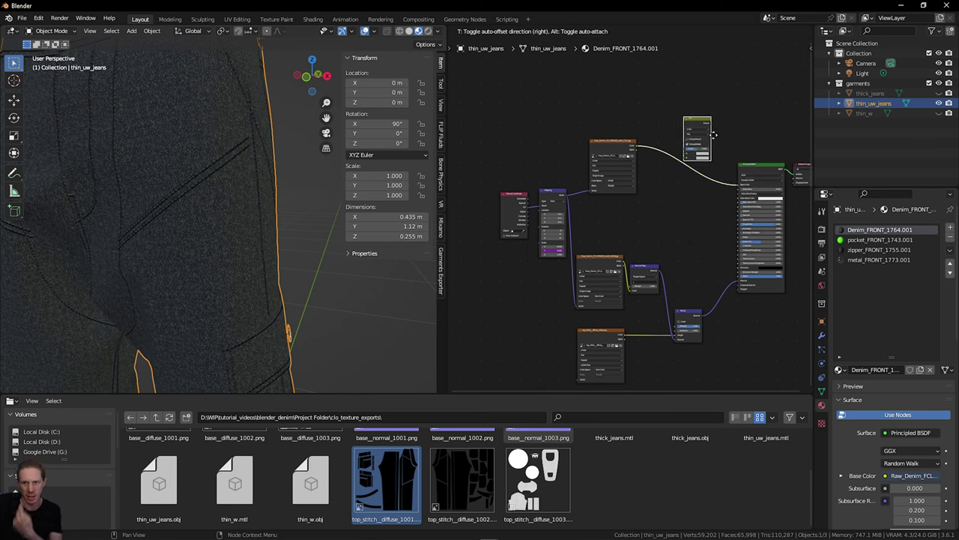
left_click(683, 113)
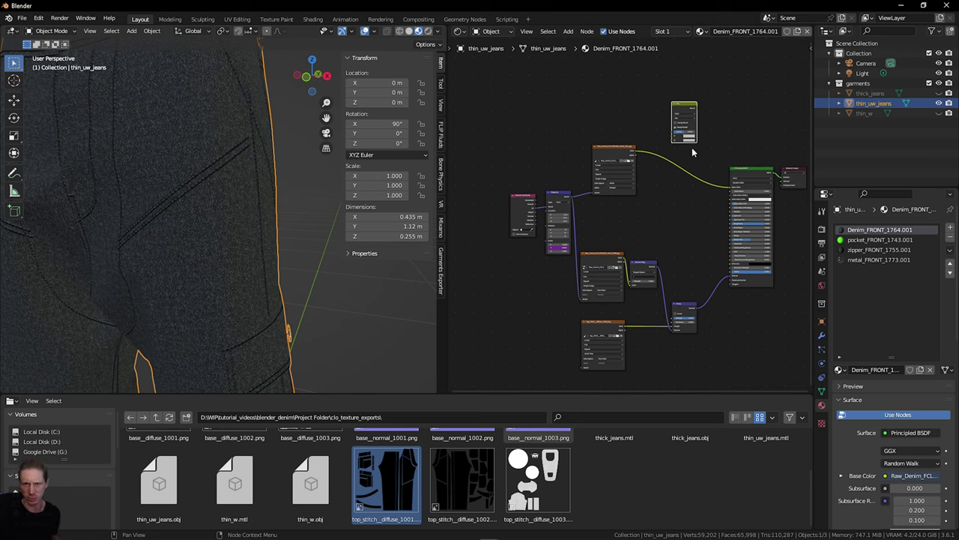
Step: Feed the denim texture's Color into the Mix node's A, set B to orange, and connect Result to Base Color
scroll(692, 147, "up", 2)
scroll(707, 179, "down", 1)
scroll(652, 201, "up", 3)
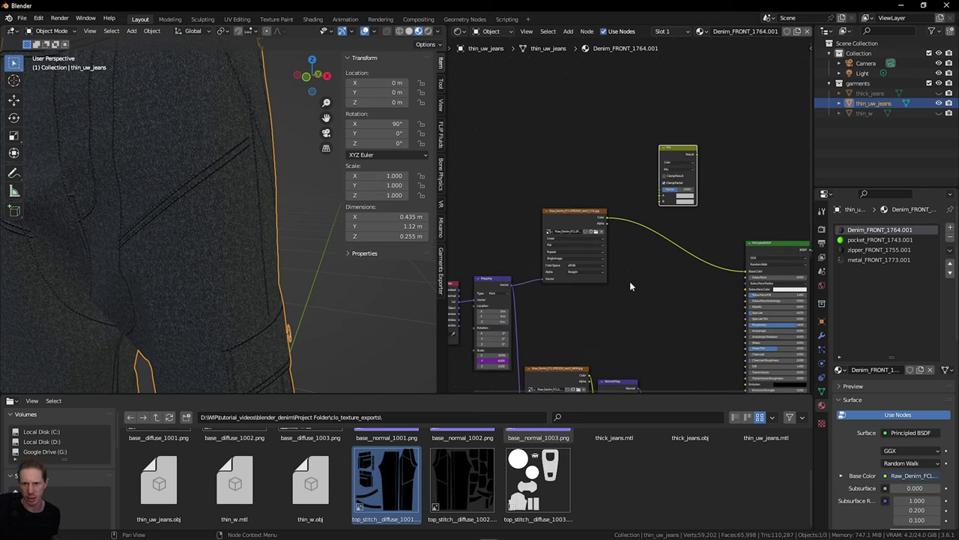
left_click_drag(578, 240, 587, 238)
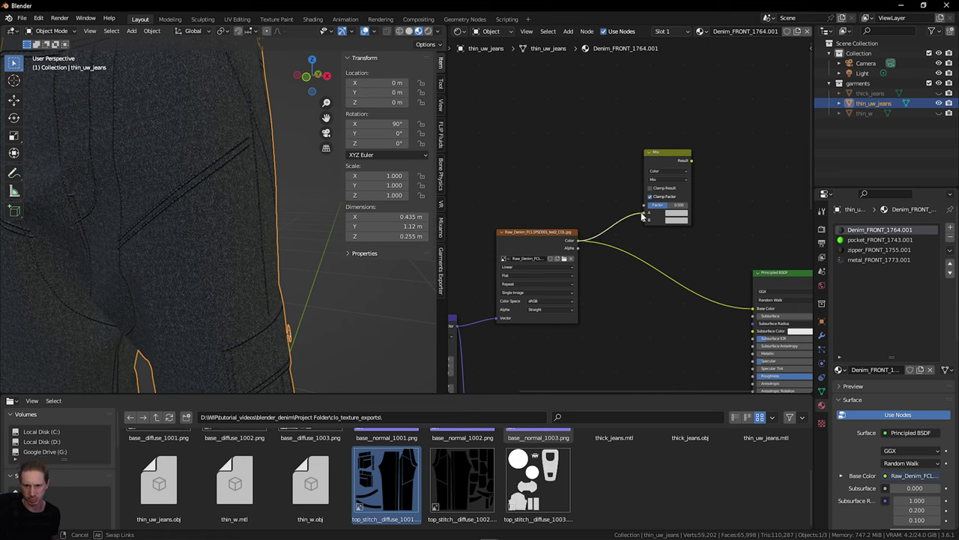
left_click_drag(643, 215, 647, 214)
left_click(677, 220)
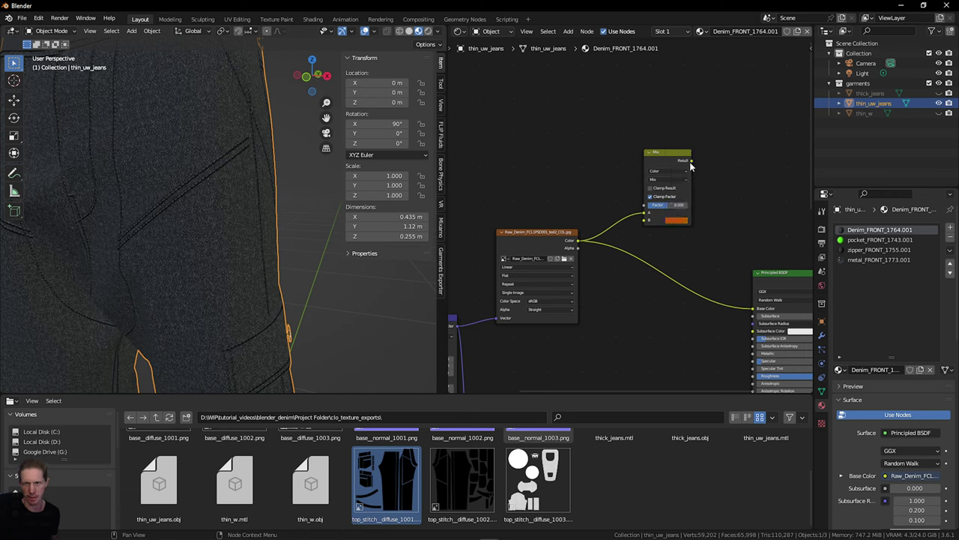
left_click_drag(691, 160, 708, 164)
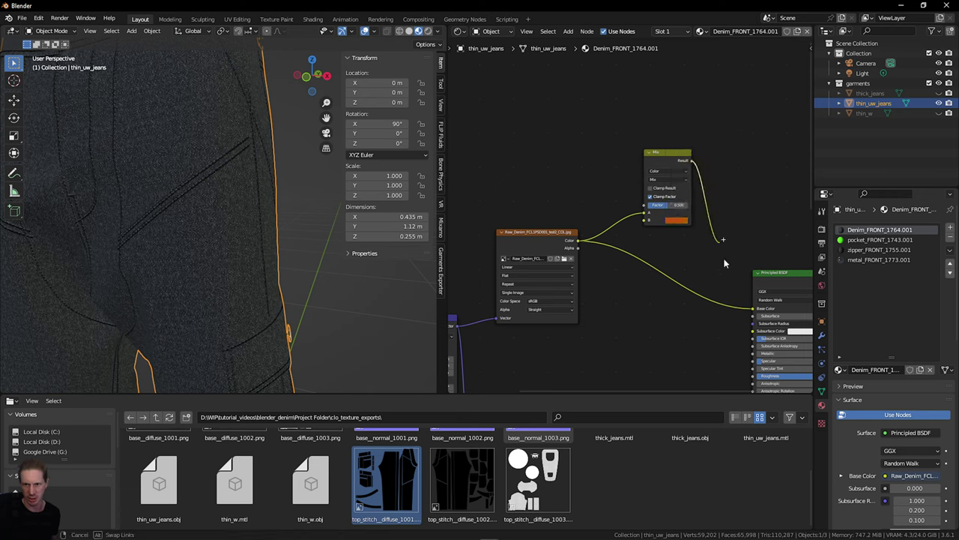
left_click_drag(724, 263, 753, 308)
Step: Try different Mix Factor values, ending at 0.542, to preview how the orange blends with the denim
scroll(215, 219, "up", 2)
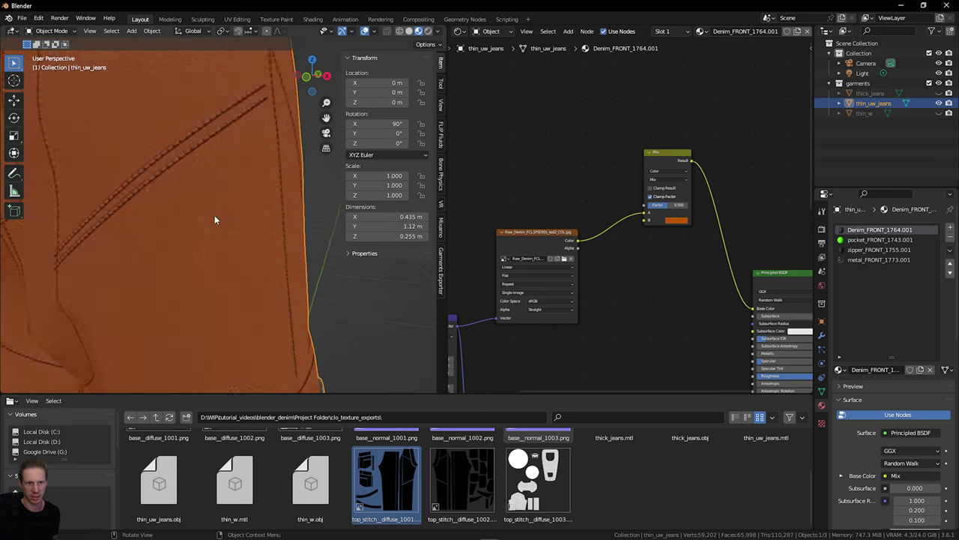
scroll(214, 219, "up", 3)
middle_click_drag(656, 201, 657, 219)
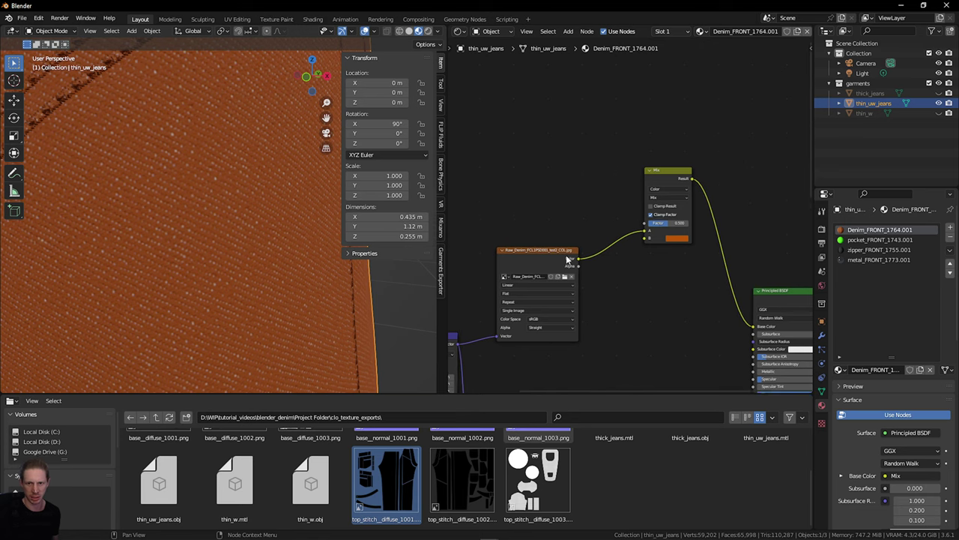
left_click_drag(531, 249, 540, 242)
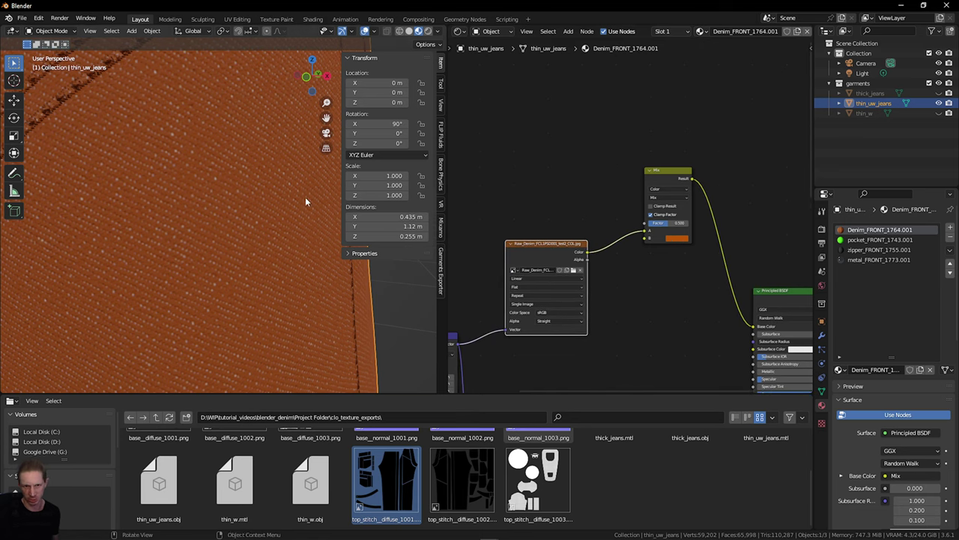
mouse_move(665, 223)
left_mouse_down()
mouse_move(643, 224)
mouse_move(688, 223)
mouse_move(667, 224)
left_mouse_up()
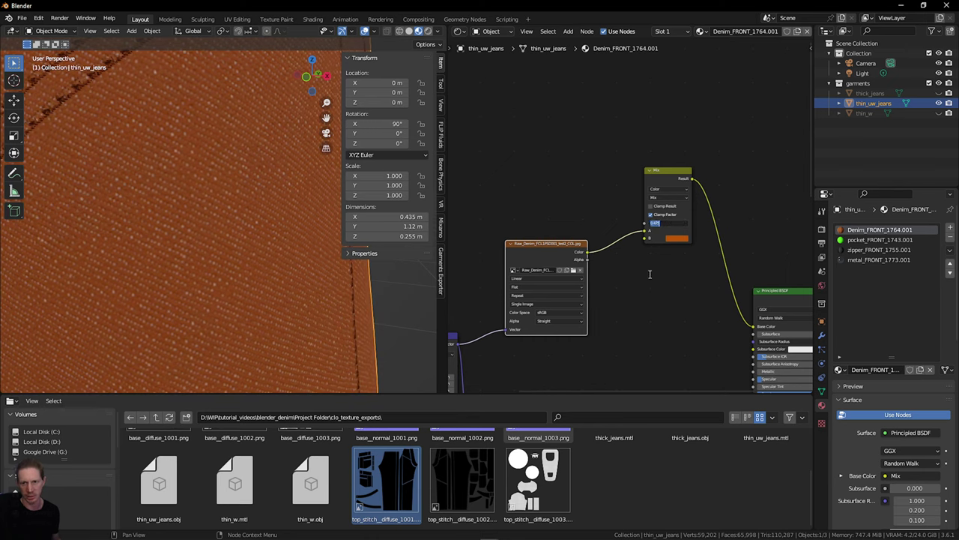
left_click_drag(667, 224, 673, 223)
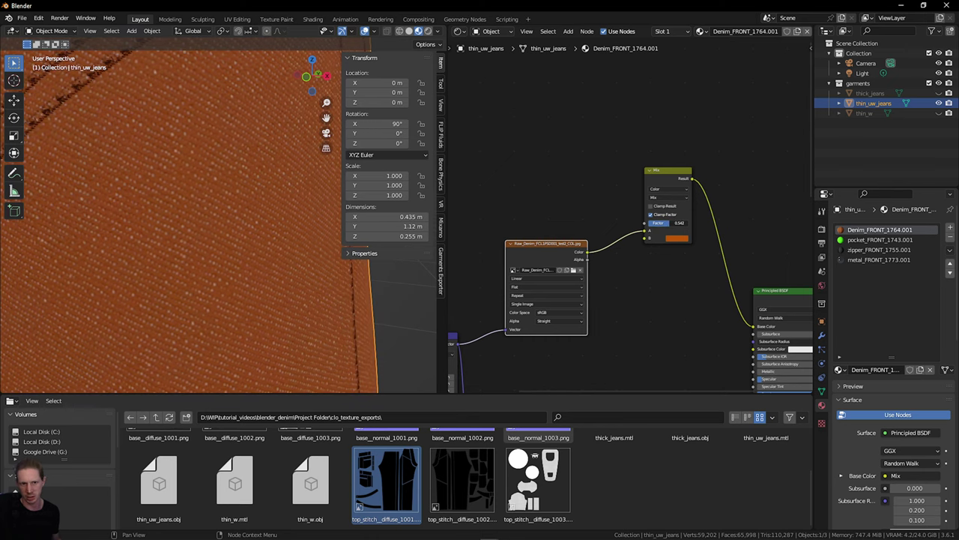
Step: Connect the top-stitch texture's Color to the Mix node's Factor and inspect the colored stitches up close
scroll(643, 293, "down", 6)
middle_click_drag(653, 269, 660, 201)
scroll(625, 219, "up", 7)
middle_click_drag(612, 332, 647, 216)
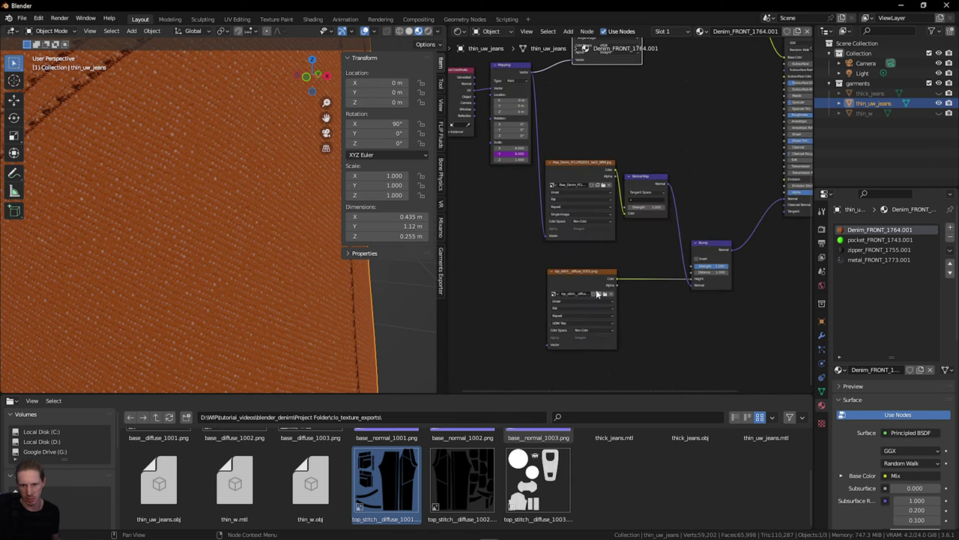
left_click(601, 282)
middle_click_drag(630, 287, 609, 375)
scroll(622, 328, "down", 3)
left_click_drag(568, 367, 657, 120)
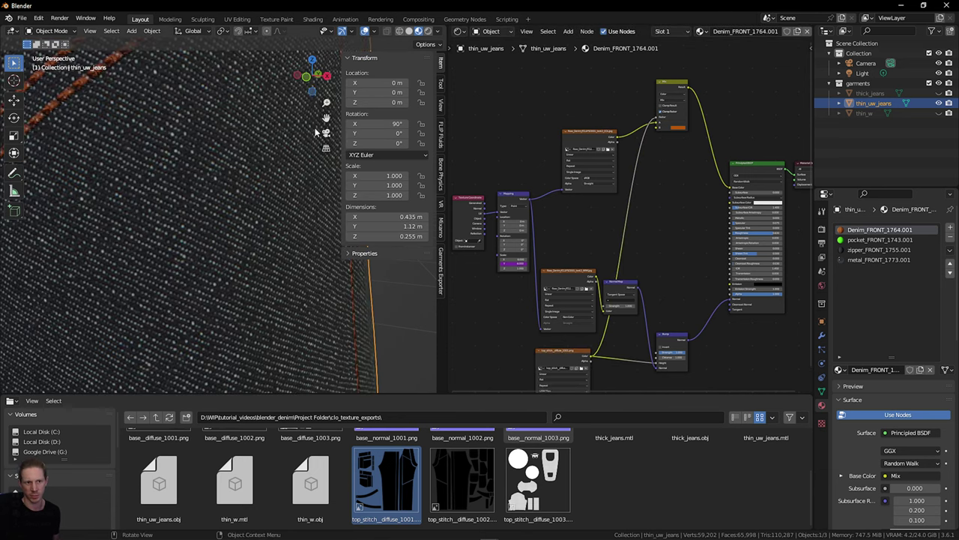
scroll(308, 136, "down", 7)
scroll(291, 139, "up", 6)
scroll(261, 139, "down", 4)
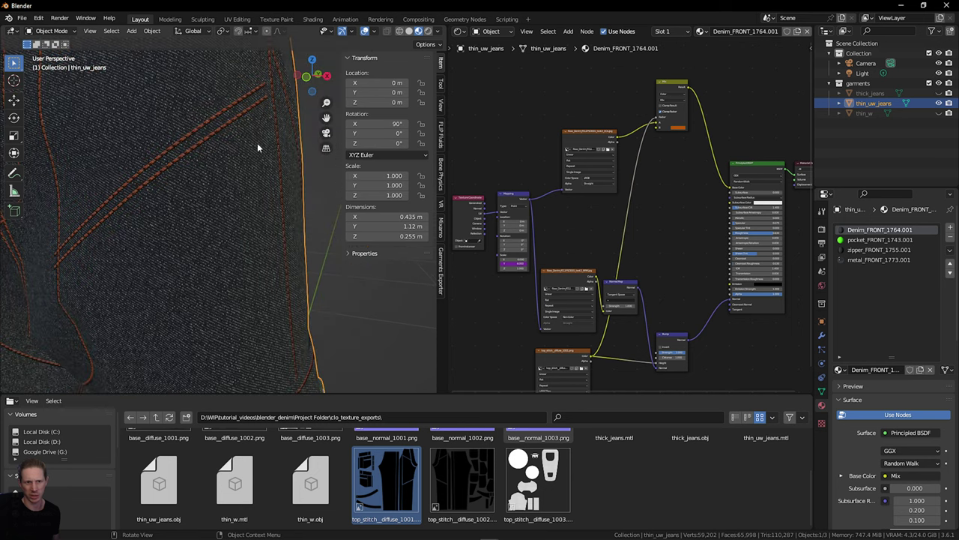
left_click_drag(315, 78, 390, 81)
left_click_drag(316, 84, 331, 84)
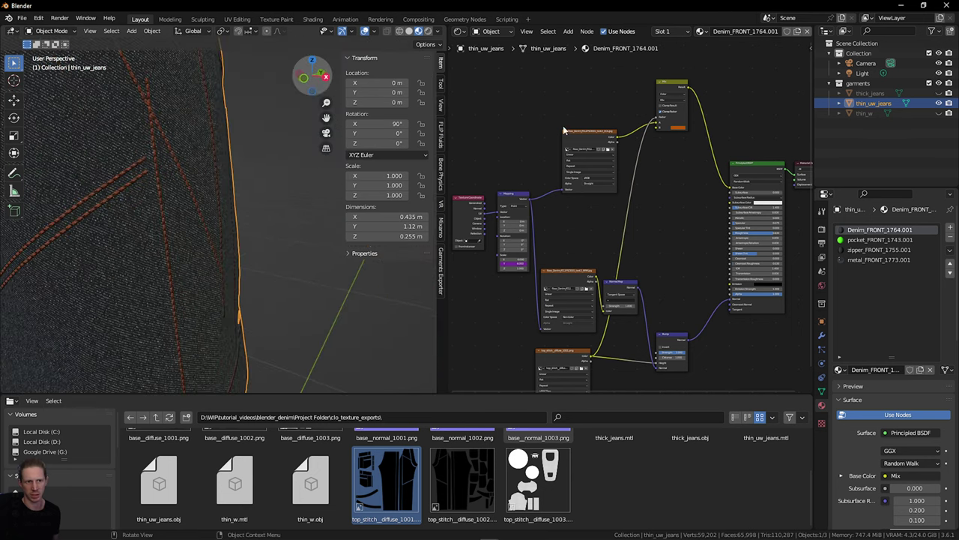
Step: Adjust the Mix node's B color to a golden orange-brown thread tone and check the stitching on the jeans
scroll(697, 141, "up", 8)
middle_click_drag(666, 208, 618, 306)
left_click(673, 153)
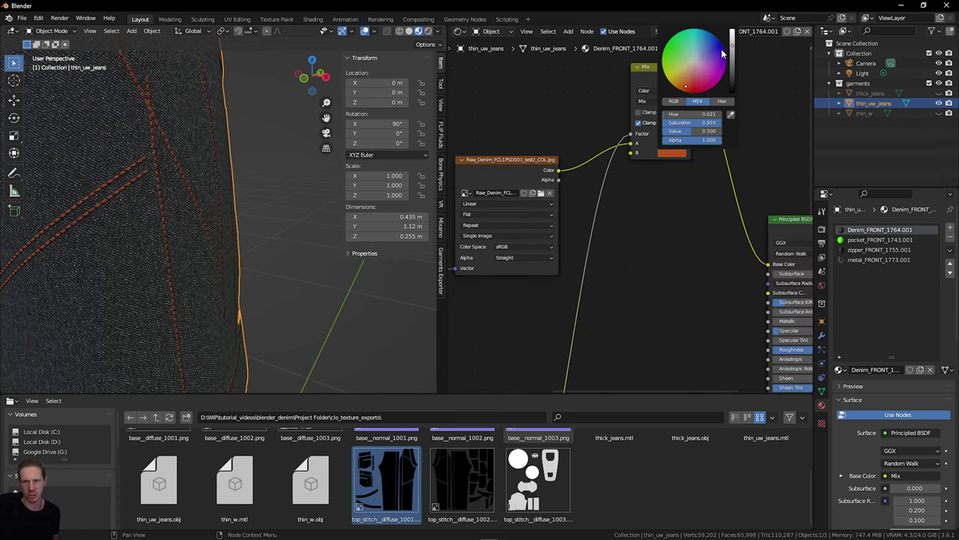
mouse_move(733, 49)
left_mouse_down()
mouse_move(733, 79)
mouse_move(732, 66)
left_mouse_up()
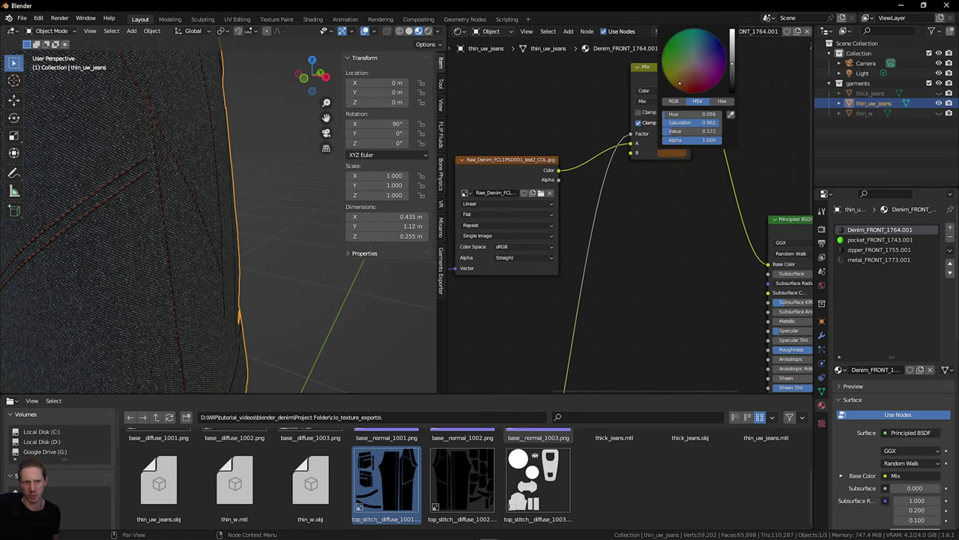
scroll(235, 172, "down", 5)
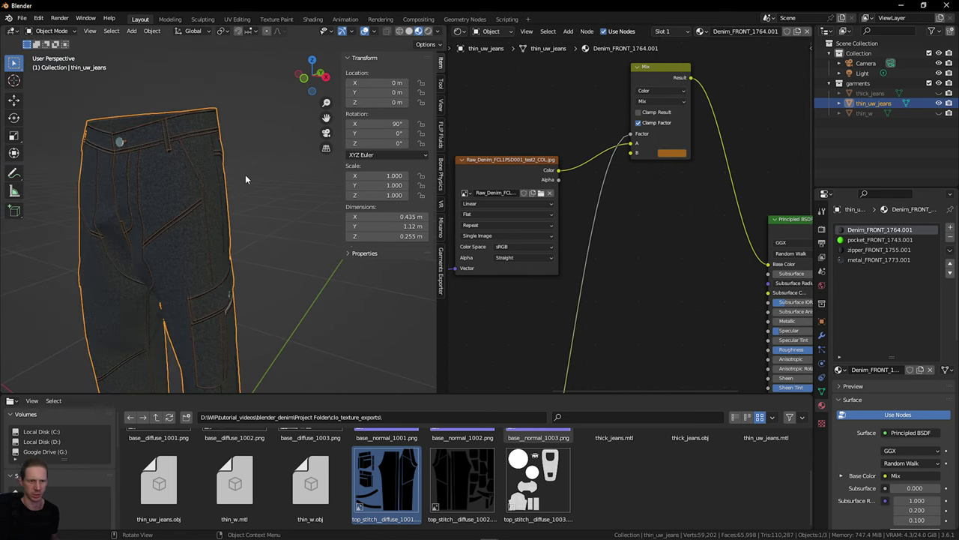
scroll(245, 179, "up", 4)
left_click_drag(300, 81, 241, 135)
scroll(238, 143, "up", 3)
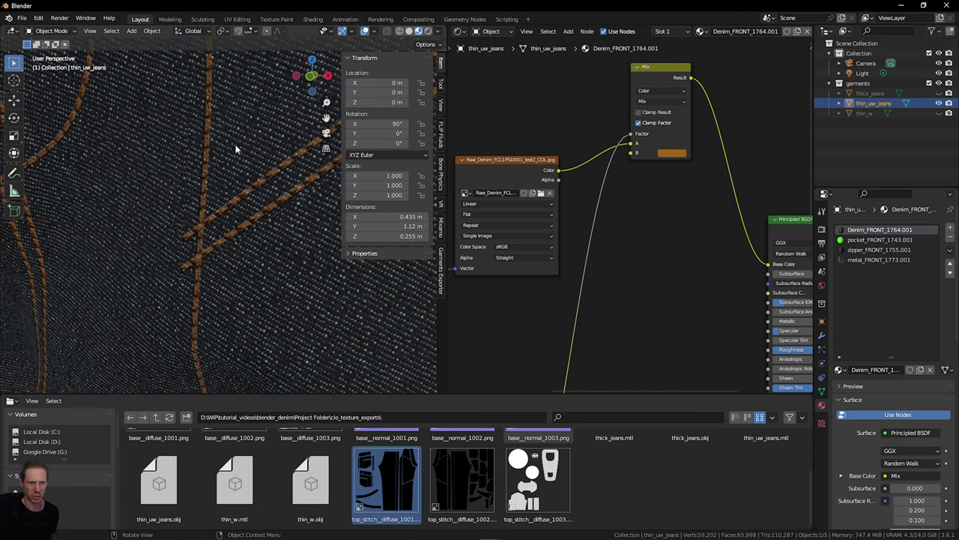
Step: Move the Texture Coordinate, Mapping, denim color and denim normal texture nodes farther from the shader, lining the textures up with the stitch texture
left_click_drag(302, 84, 327, 86)
scroll(326, 105, "down", 5)
scroll(599, 284, "down", 5)
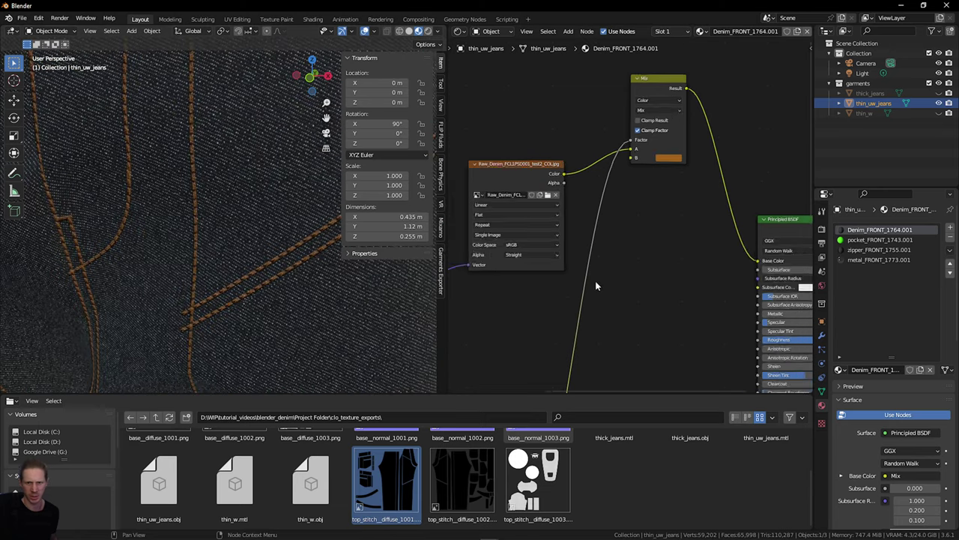
scroll(616, 300, "up", 6)
left_click_drag(632, 292, 564, 304)
scroll(645, 227, "down", 4)
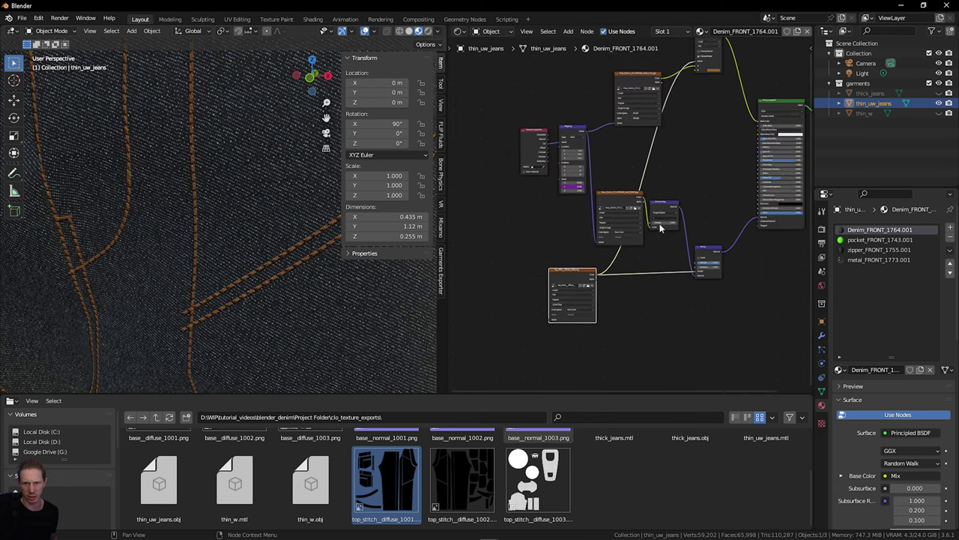
middle_click_drag(659, 225, 705, 238)
left_click_drag(573, 152, 469, 149)
left_click_drag(611, 135, 523, 138)
left_click_drag(680, 89, 615, 76)
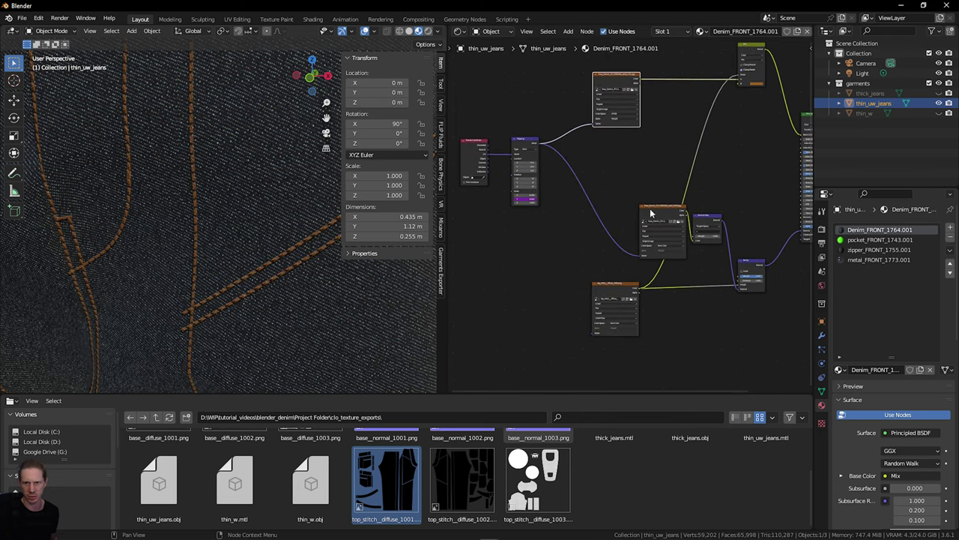
left_click_drag(651, 214, 602, 195)
Step: Lower the Mix node nearer the level of the Principled BSDF and shift the Material Output node slightly up and away from the shader
middle_click_drag(758, 130, 710, 148)
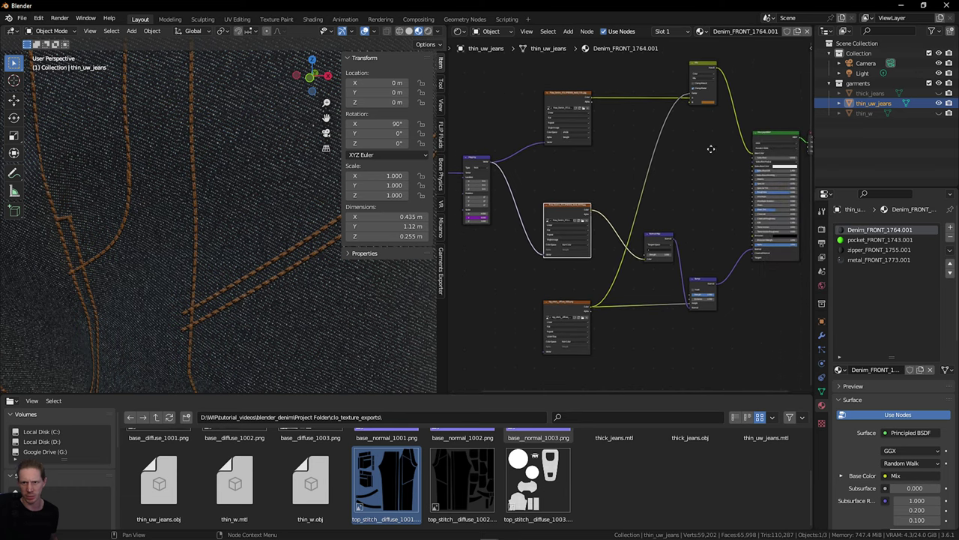
left_click_drag(705, 75, 689, 123)
middle_click_drag(759, 141, 699, 135)
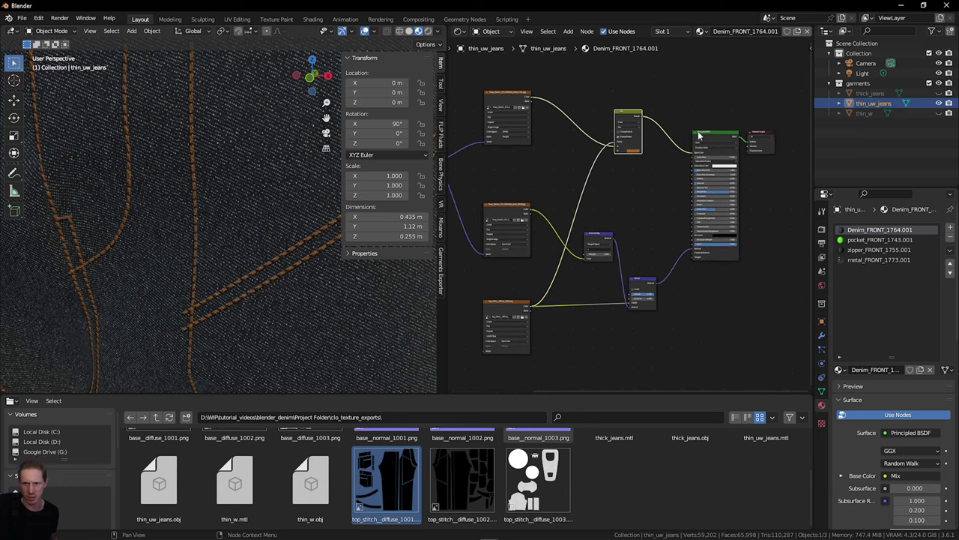
left_click_drag(769, 146, 784, 129)
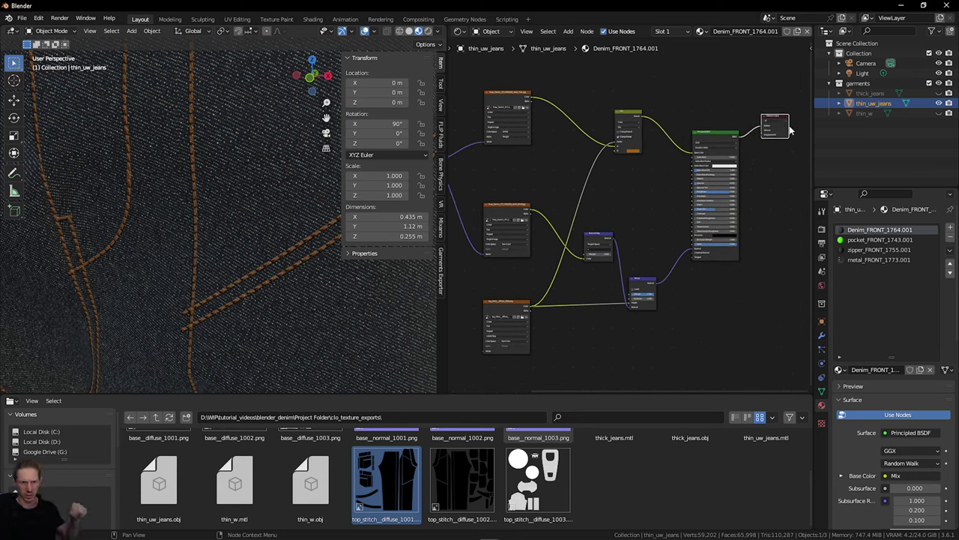
middle_click_drag(722, 283, 793, 269)
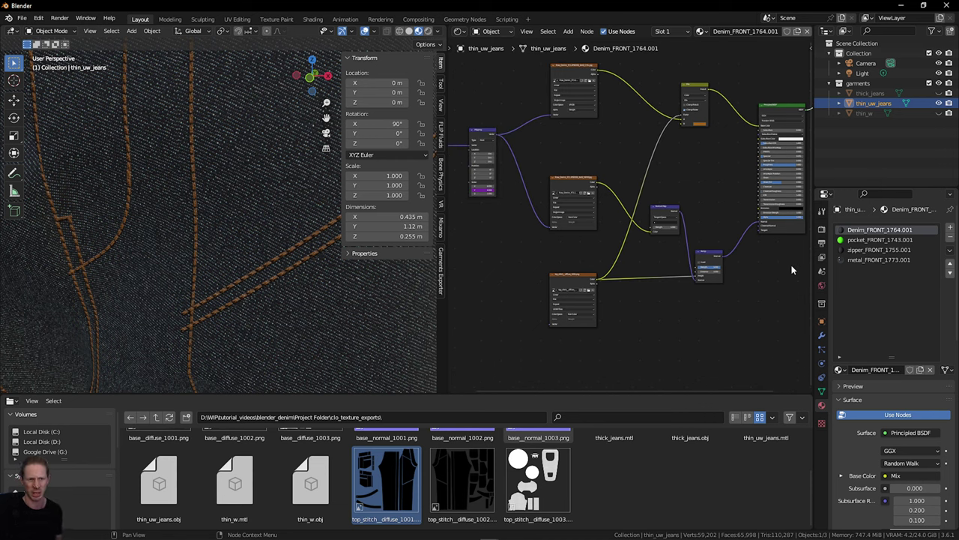
Step: Add a Color Ramp node beside the top-stitch texture node
scroll(626, 324, "up", 1)
mouse_move(628, 330)
middle_mouse_down()
mouse_move(632, 309)
mouse_move(631, 325)
middle_mouse_up()
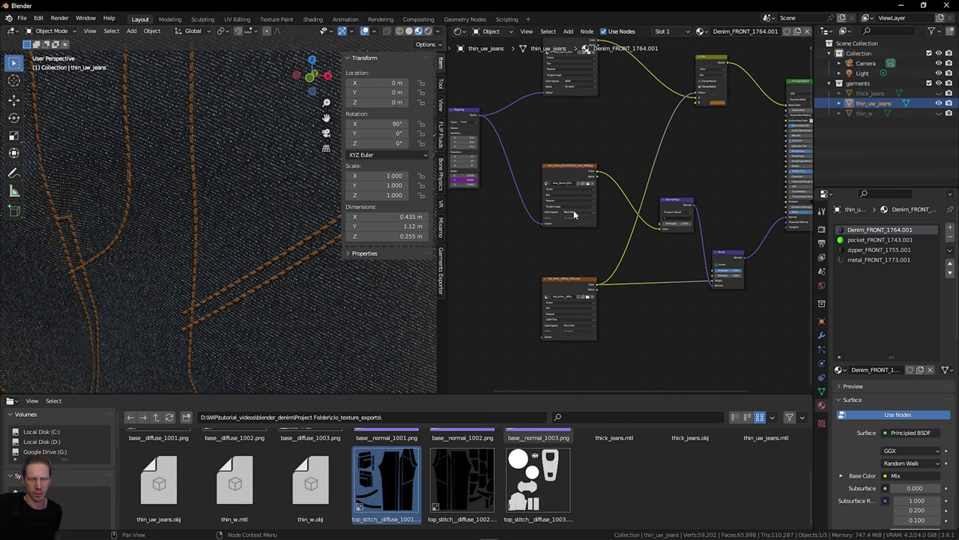
middle_click_drag(574, 212, 579, 237)
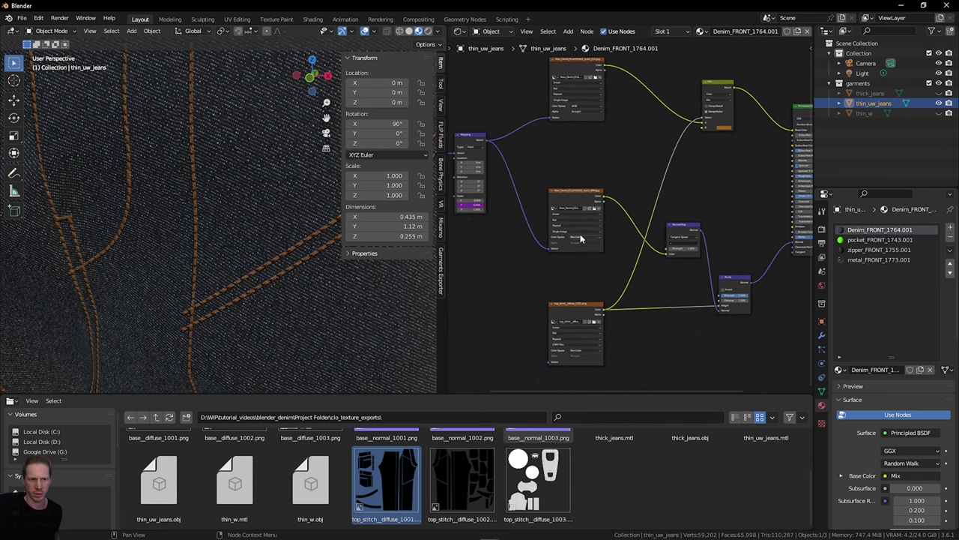
key("shift+a")
left_click(644, 339)
type("ramp")
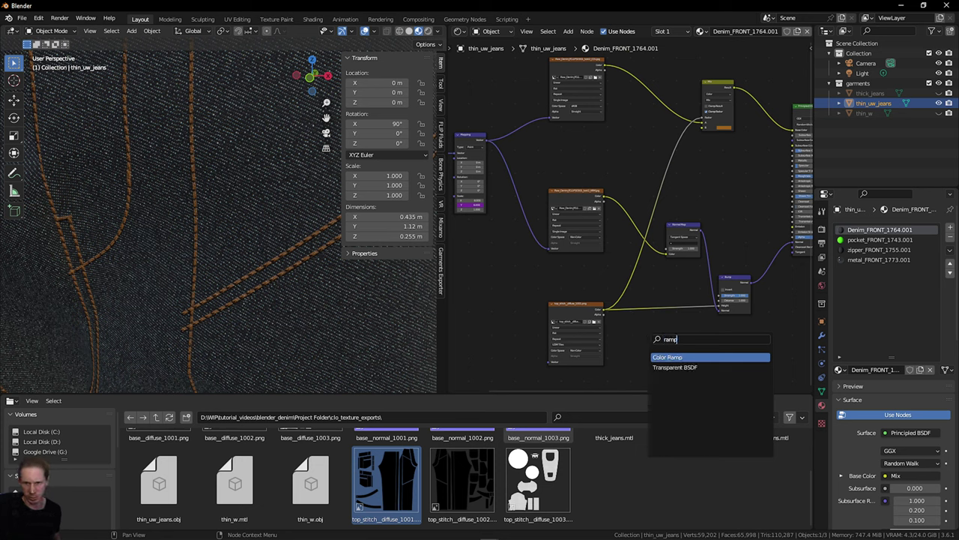
key("Return")
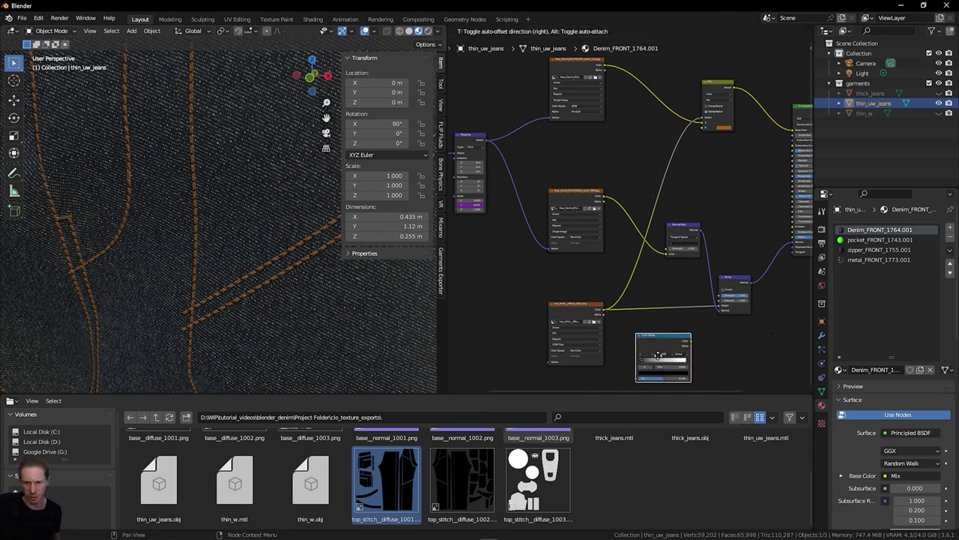
left_click(590, 293)
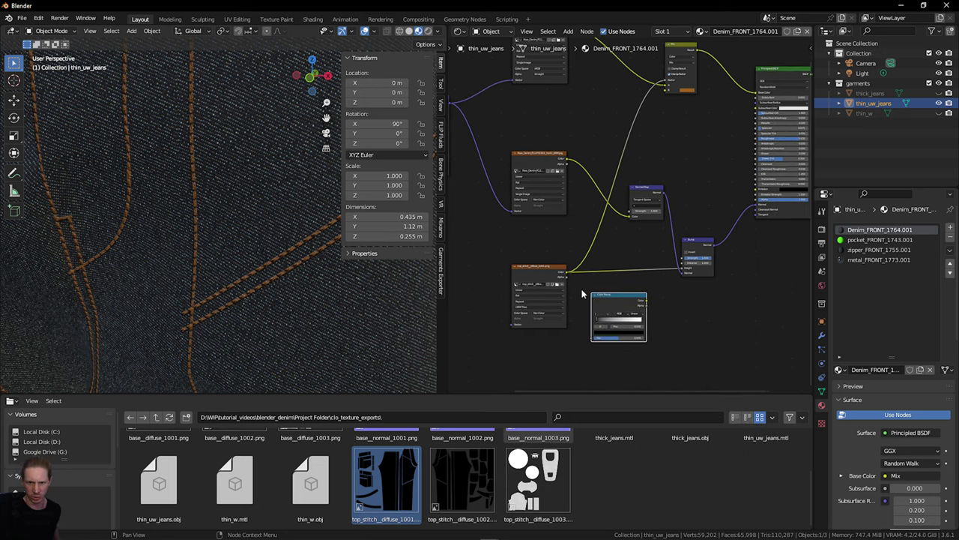
Step: Transfer the top-stitch texture's outgoing links to the Color Ramp's Color output, then feed the texture's Color into the ramp's Fac
left_click_drag(566, 277, 645, 300, "ctrl")
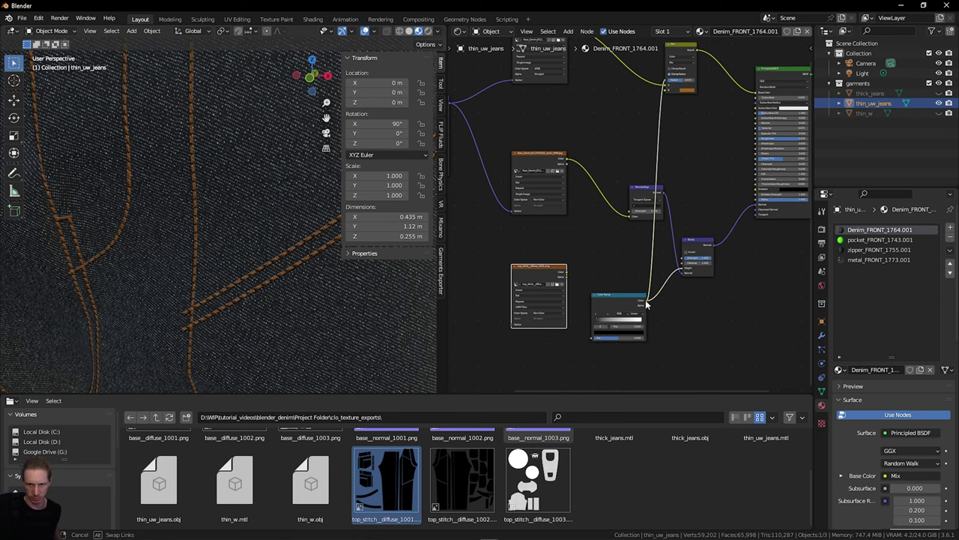
left_click_drag(645, 300, 645, 300, "ctrl")
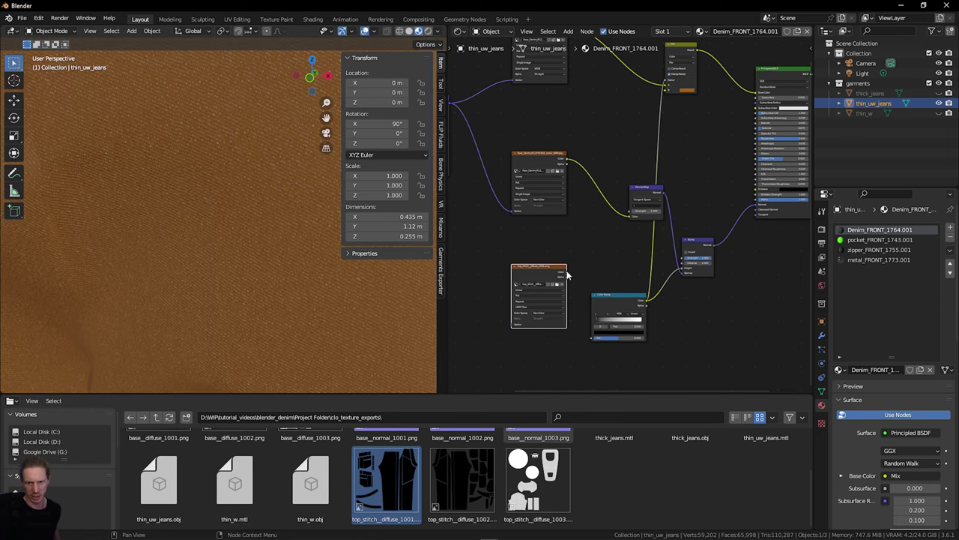
left_click_drag(568, 274, 595, 336)
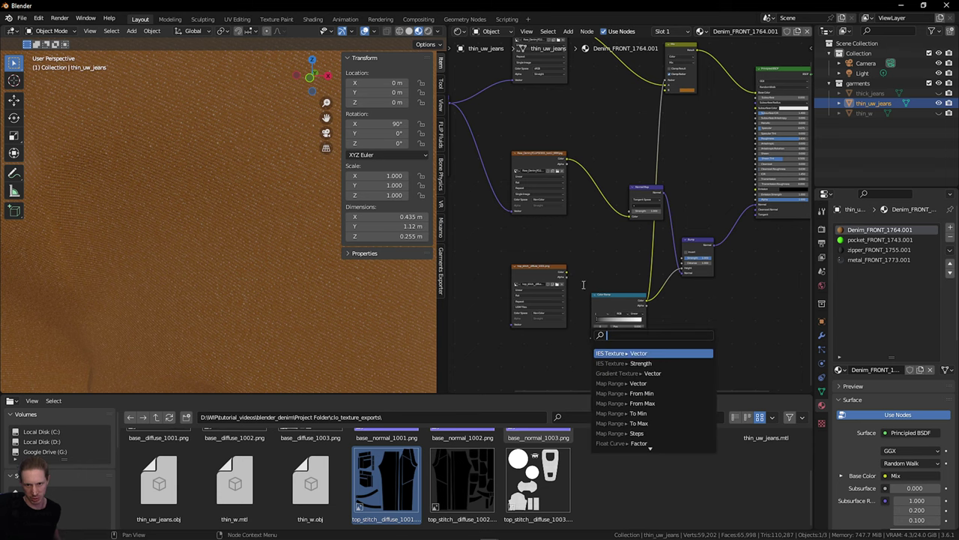
left_click_drag(570, 275, 594, 339)
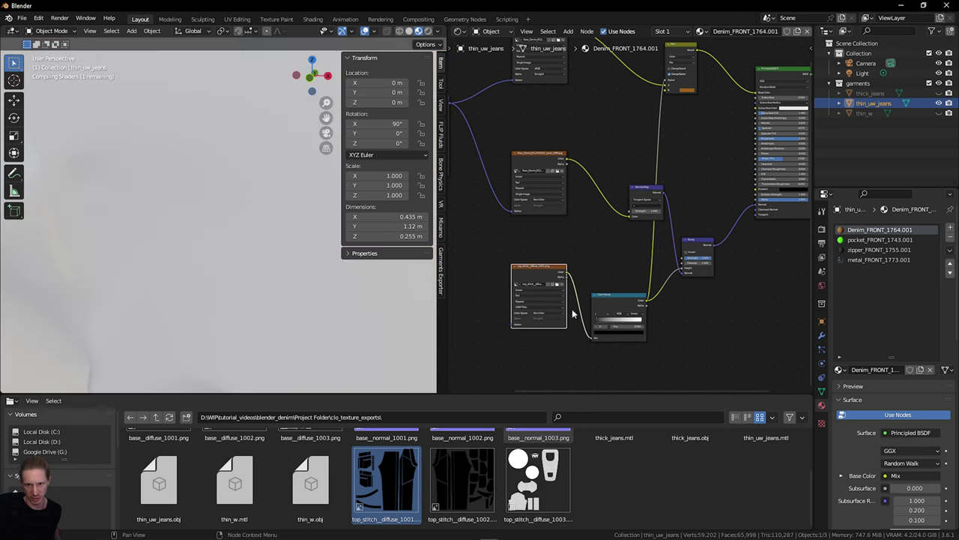
left_click_drag(545, 274, 547, 304)
Step: Try the Color Ramp's black stop at 0.177 and white stop at 0.714, checking the stitches up close
middle_click_drag(586, 265, 630, 181)
scroll(555, 292, "up", 5)
scroll(597, 286, "up", 5)
middle_click_drag(597, 286, 679, 164)
scroll(589, 221, "up", 2)
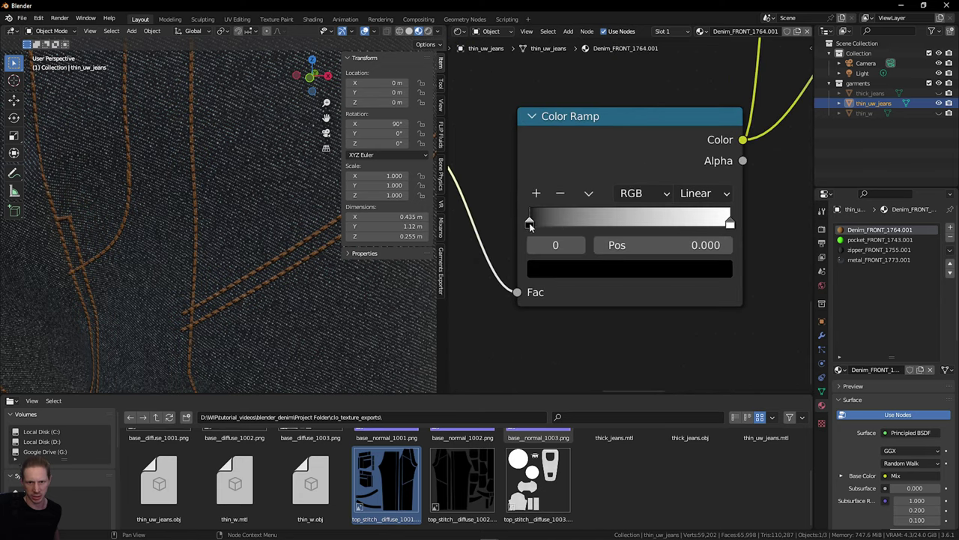
left_click_drag(529, 223, 568, 227)
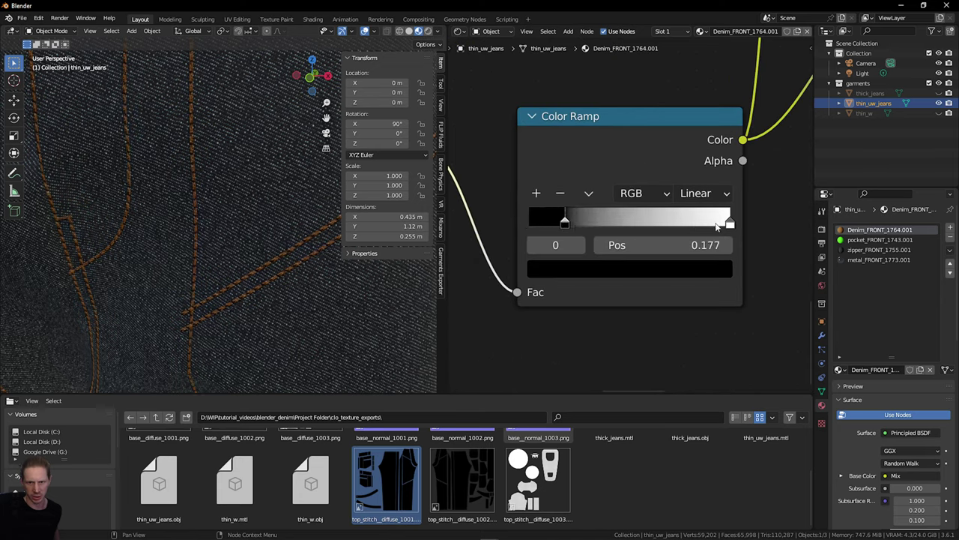
left_click_drag(726, 222, 672, 223)
scroll(221, 227, "up", 2)
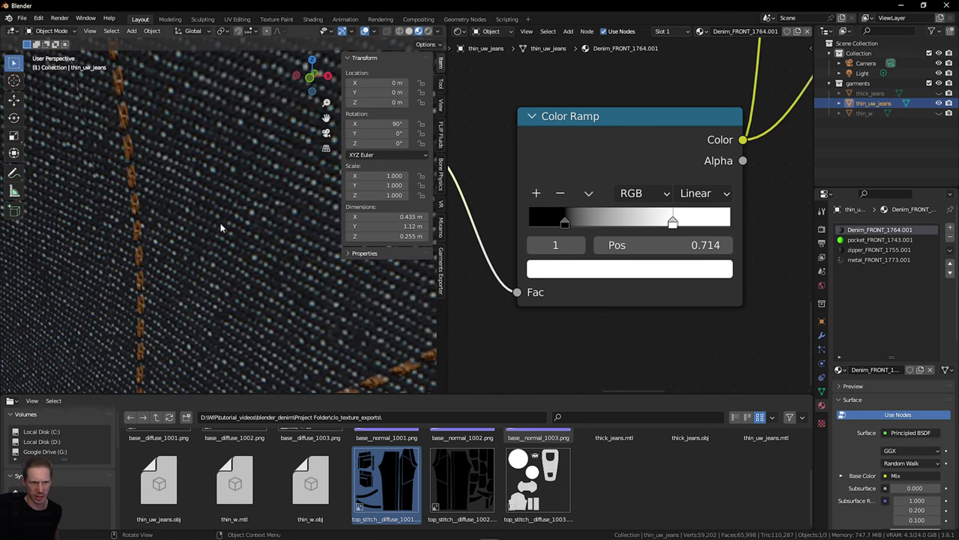
left_click_drag(311, 75, 276, 85)
Step: Set the Color Ramp's black stop to 0.245 and its white stop to 0.473, and check the stitching on the whole jeans
mouse_move(572, 225)
left_mouse_down()
mouse_move(589, 222)
mouse_move(531, 227)
mouse_move(588, 224)
mouse_move(578, 230)
left_mouse_up()
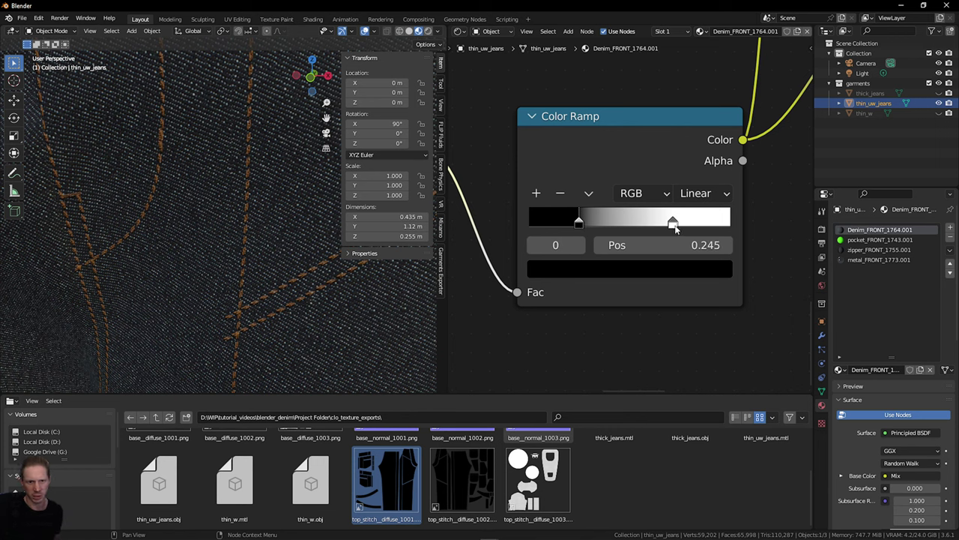
left_click_drag(674, 225, 625, 228)
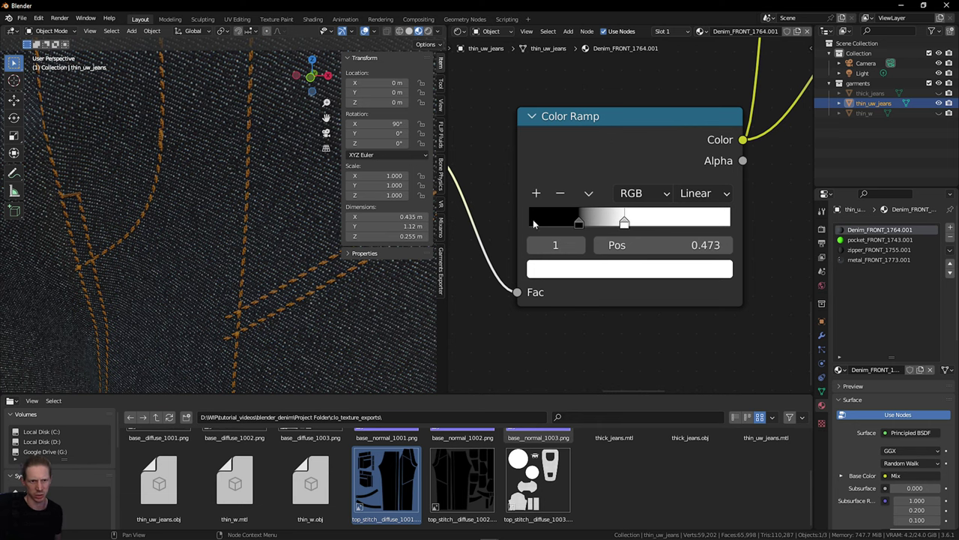
scroll(240, 205, "down", 8)
scroll(240, 204, "up", 4)
left_click_drag(316, 86, 293, 90)
scroll(296, 133, "down", 3)
left_click_drag(327, 118, 429, 175)
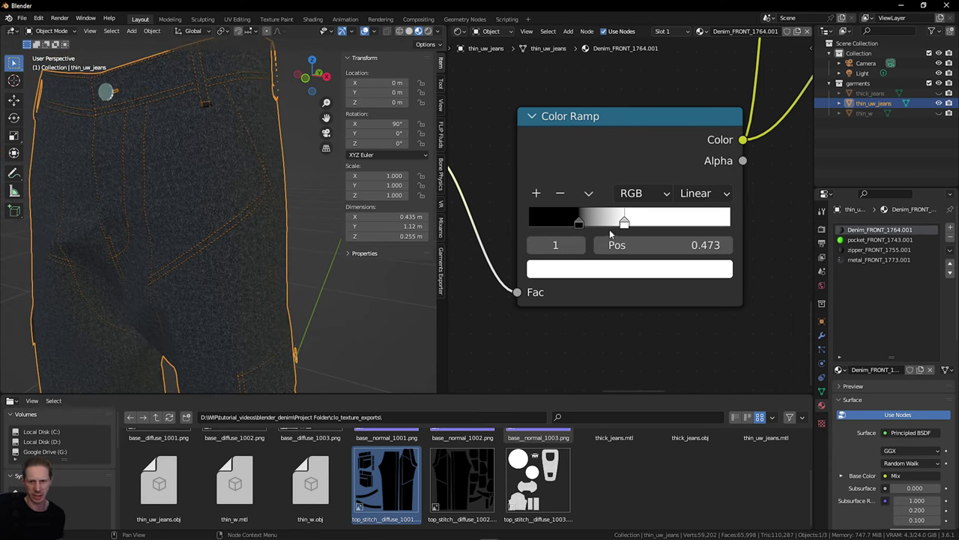
Step: Fine-tune the Color Ramp's white stop to 0.491 and review the stitching across the waist and legs
mouse_move(624, 223)
left_mouse_down()
mouse_move(674, 227)
mouse_move(630, 233)
left_mouse_up()
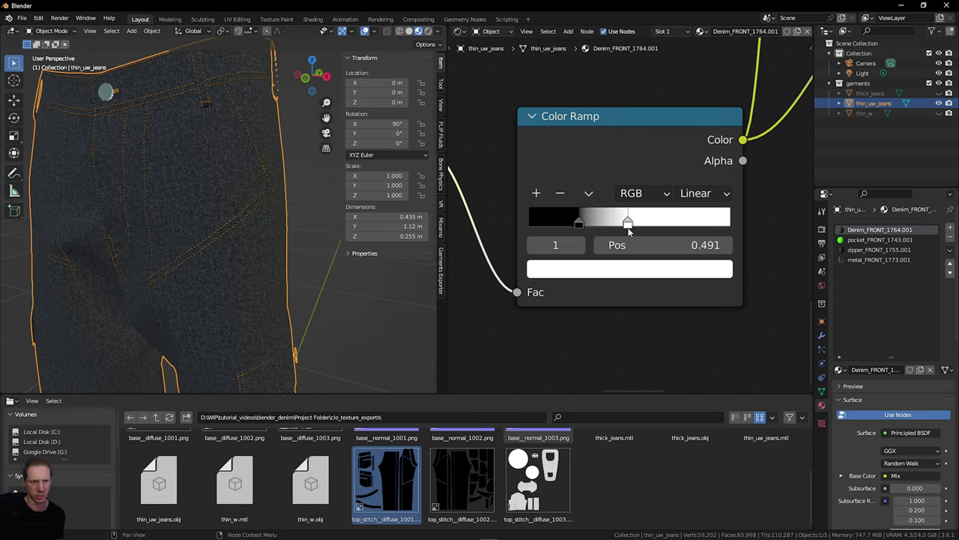
left_click_drag(326, 103, 327, 132)
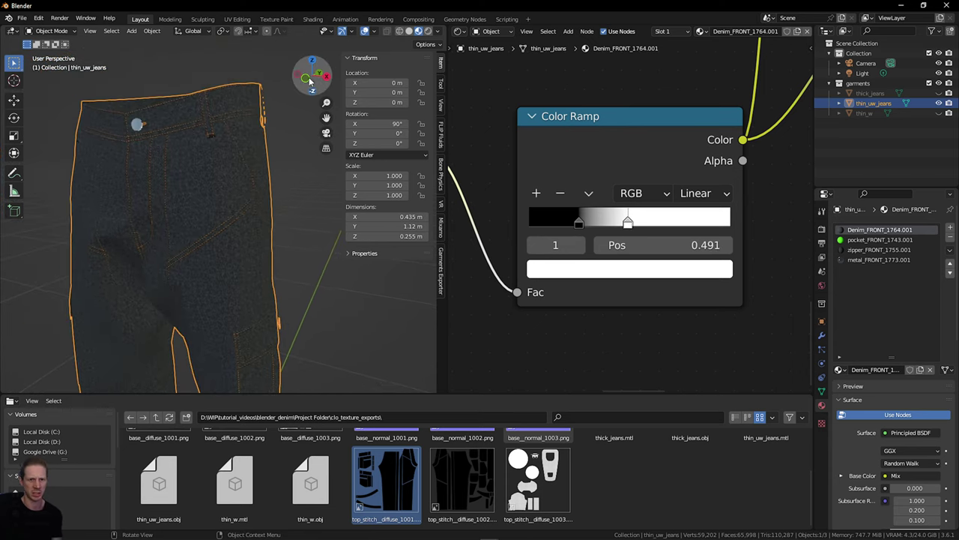
mouse_move(311, 80)
left_mouse_down()
mouse_move(347, 78)
mouse_move(322, 77)
left_mouse_up()
left_click_drag(327, 117, 339, 79)
scroll(303, 149, "up", 3)
left_click_drag(326, 118, 358, 119)
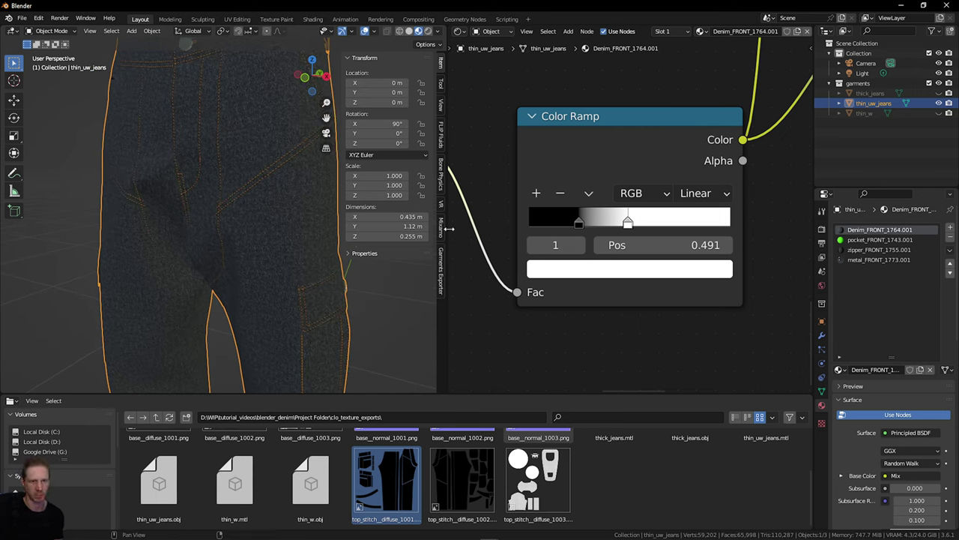
scroll(570, 228, "down", 6)
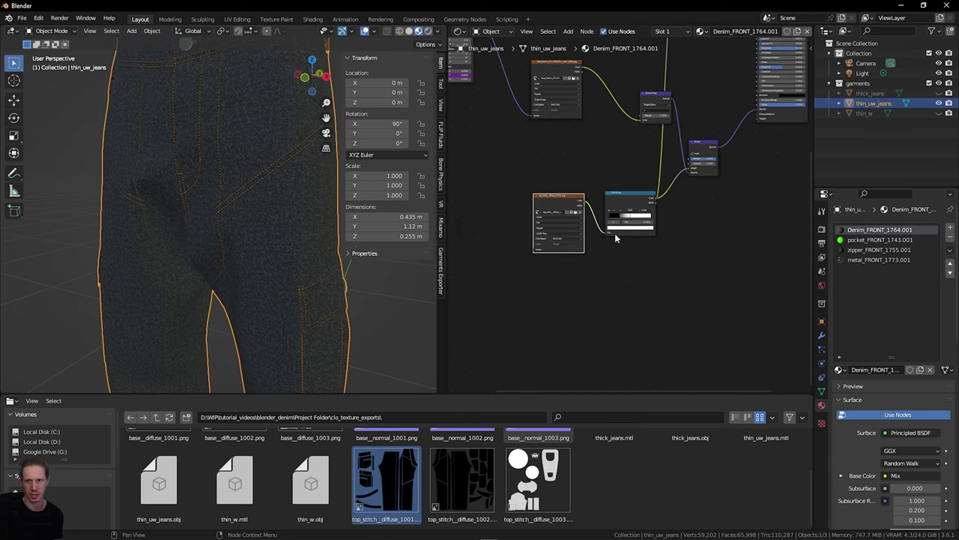